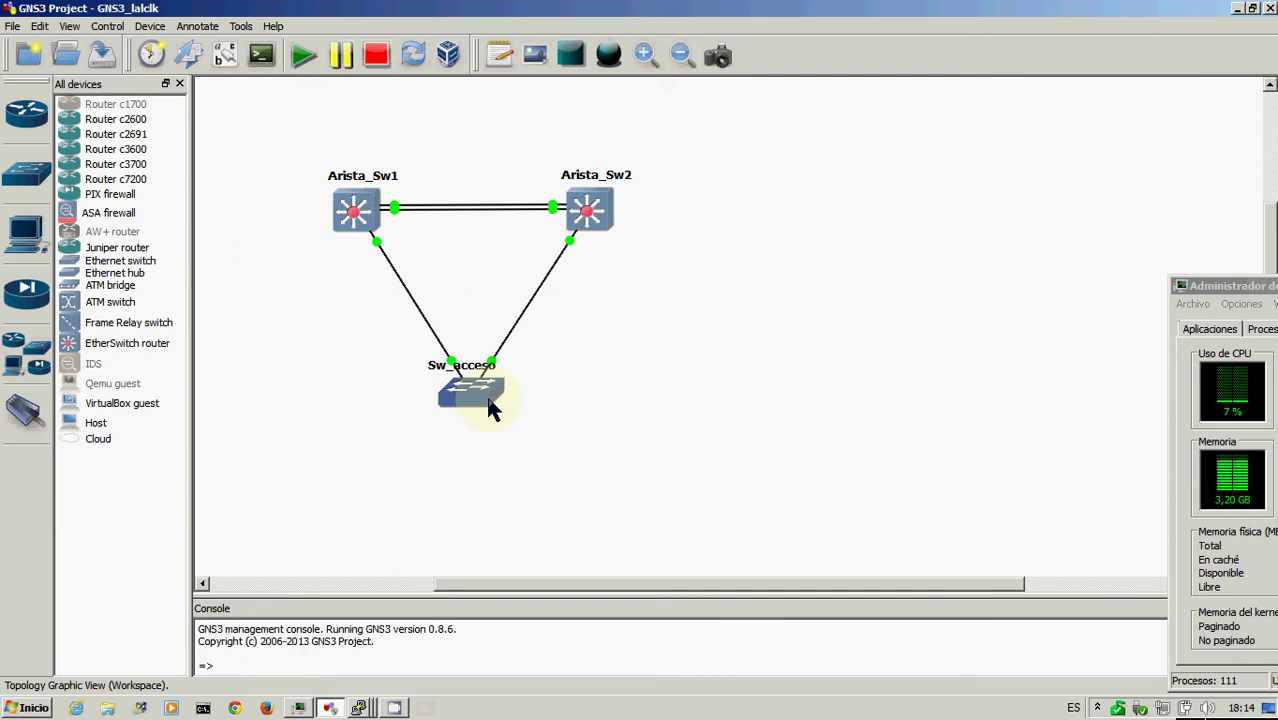
Step: Open the Arista_Sw1 console and run sh spanning-tree at the config prompt
mouse_move(468, 396)
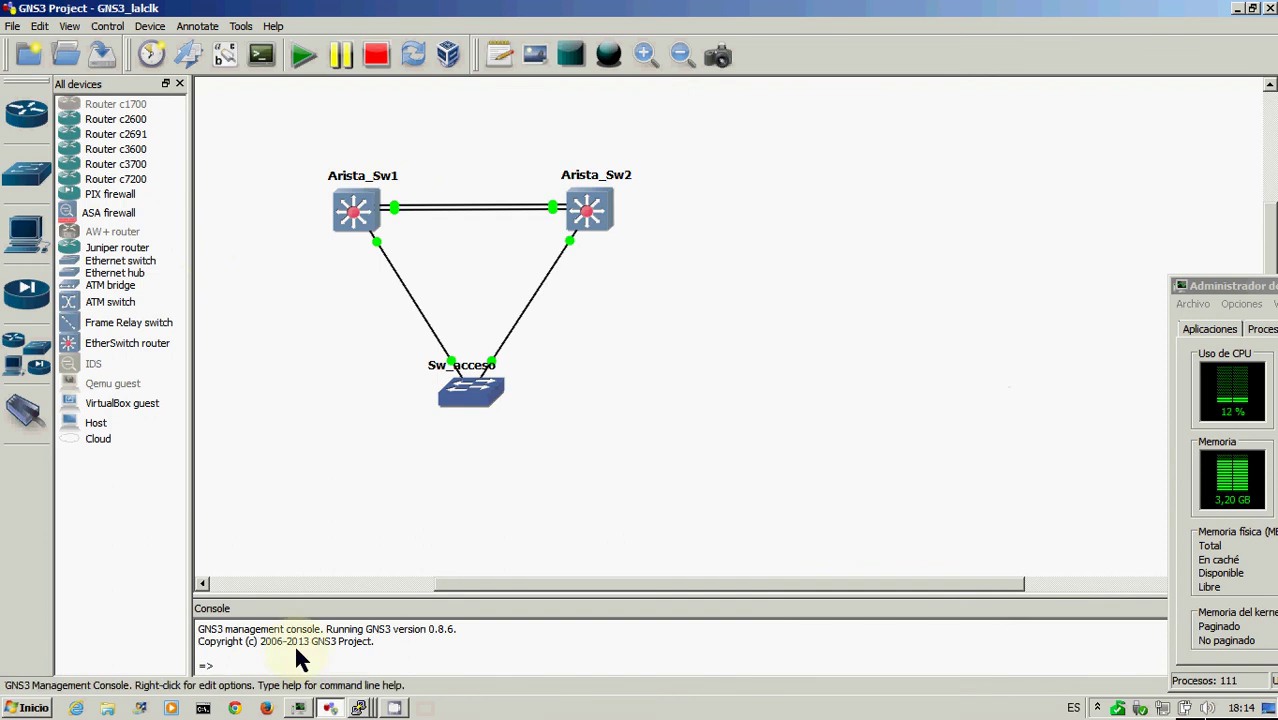
left_click(358, 708)
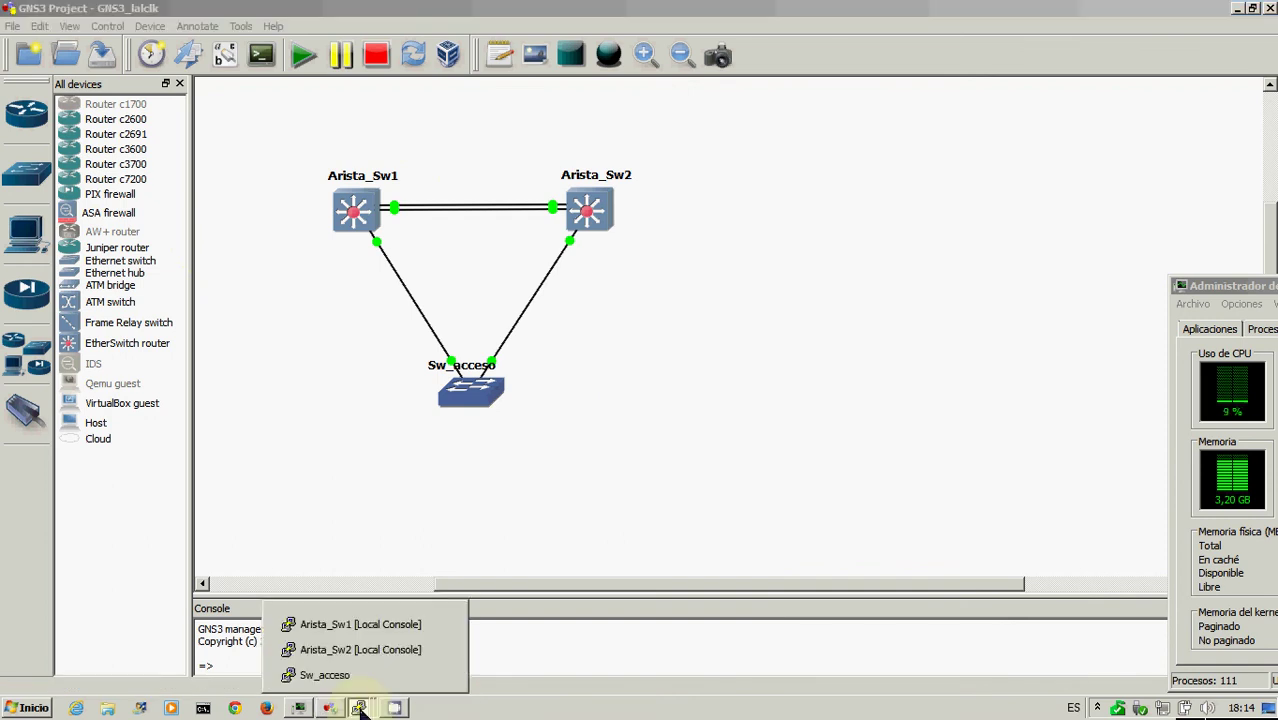
left_click(357, 626)
key("Return")
key("Return")
key("Return")
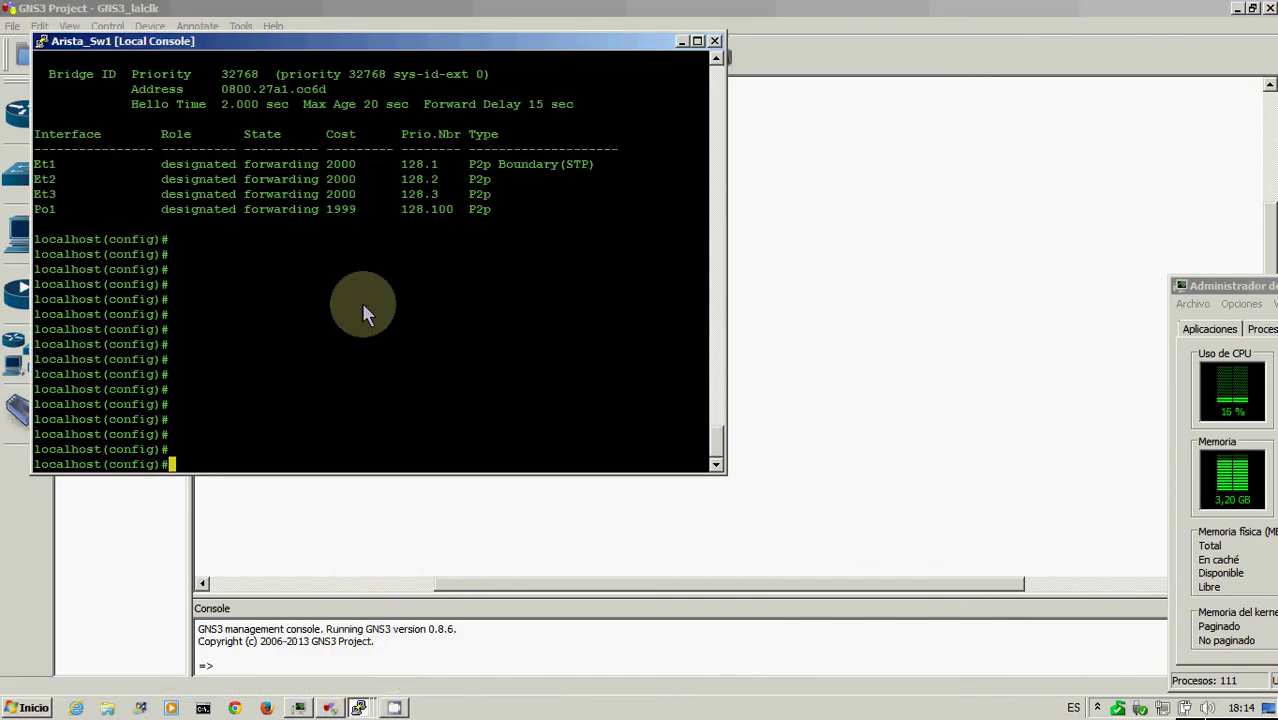
key("Return")
key("Return")
key("Return")
key("Return")
key("Return")
key("Return")
key("Return")
key("Return")
key("Return")
key("Return")
key("Return")
key("Return")
key("Up")
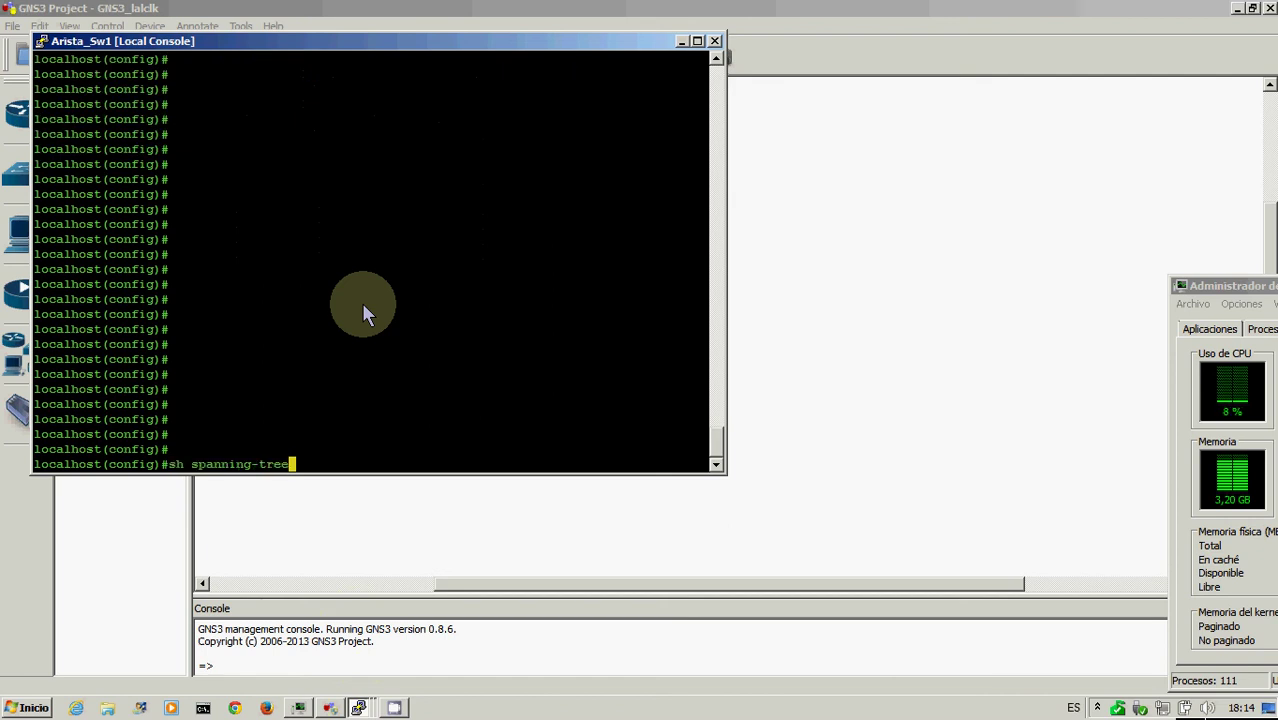
key("Return")
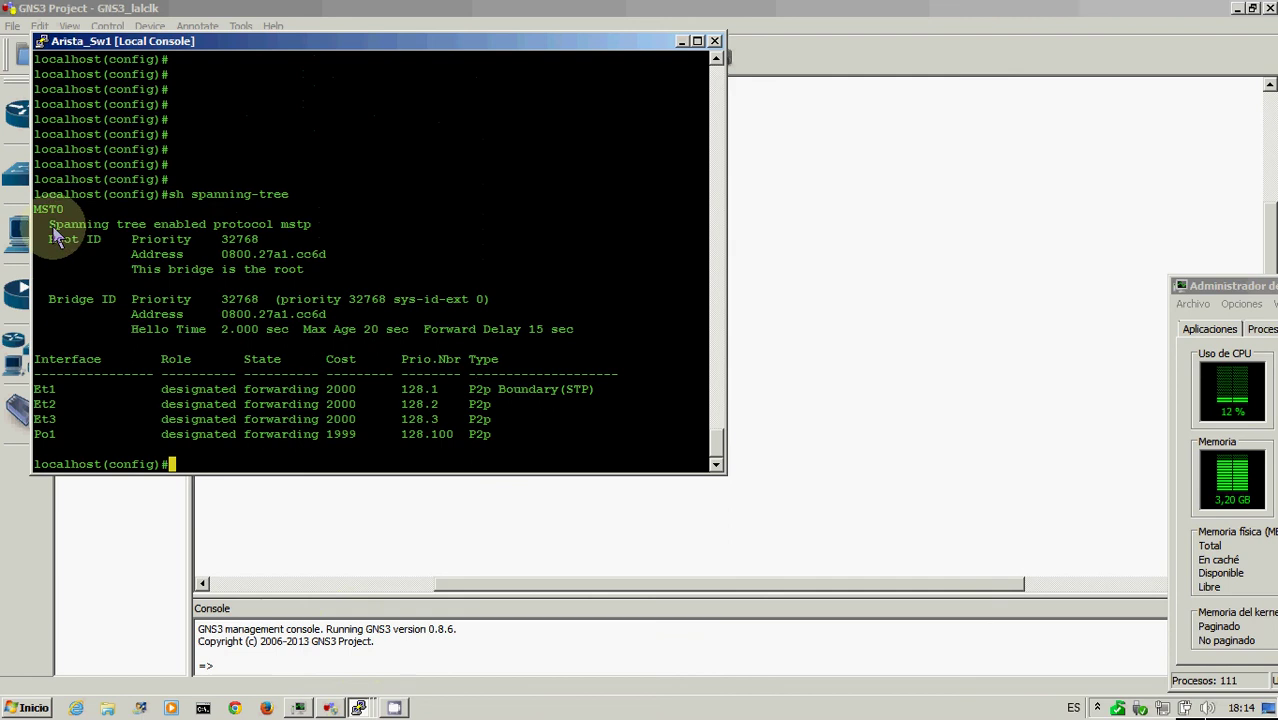
Step: Examine the spanning-tree protocol, the MST instance and the root bridge line in Arista_Sw1's output
left_click_drag(57, 234, 335, 233)
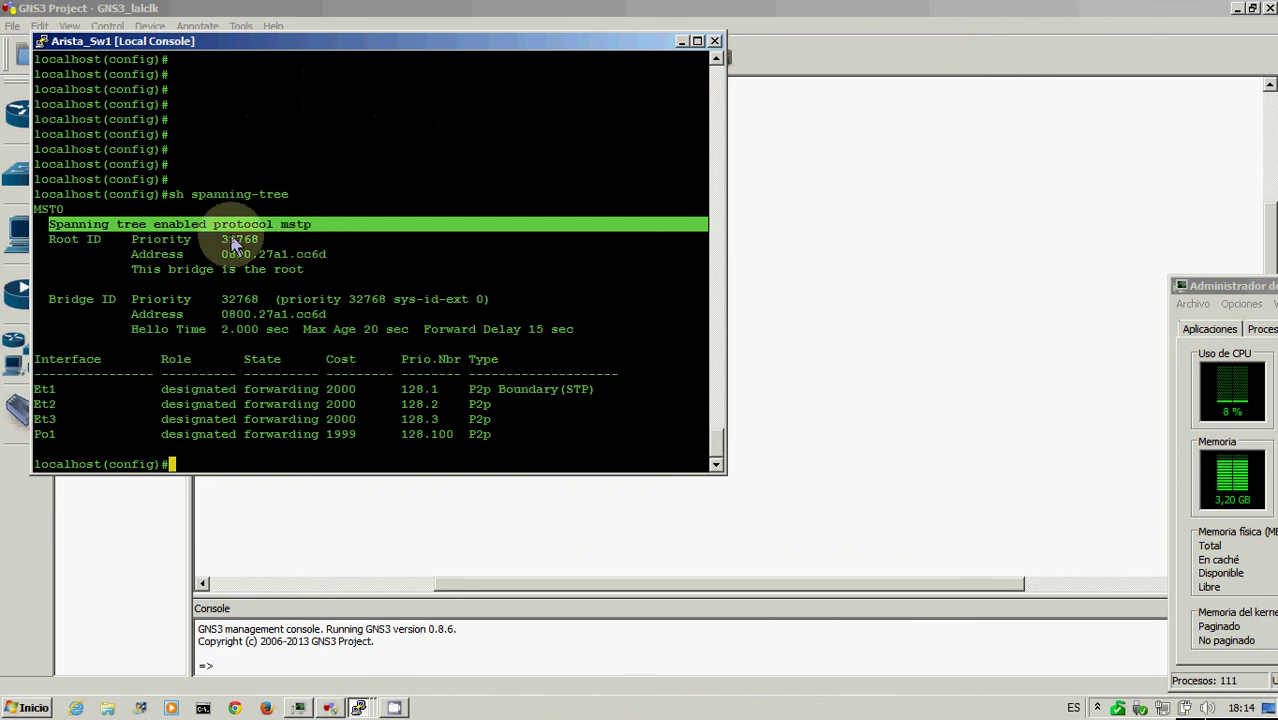
triple_click(86, 212)
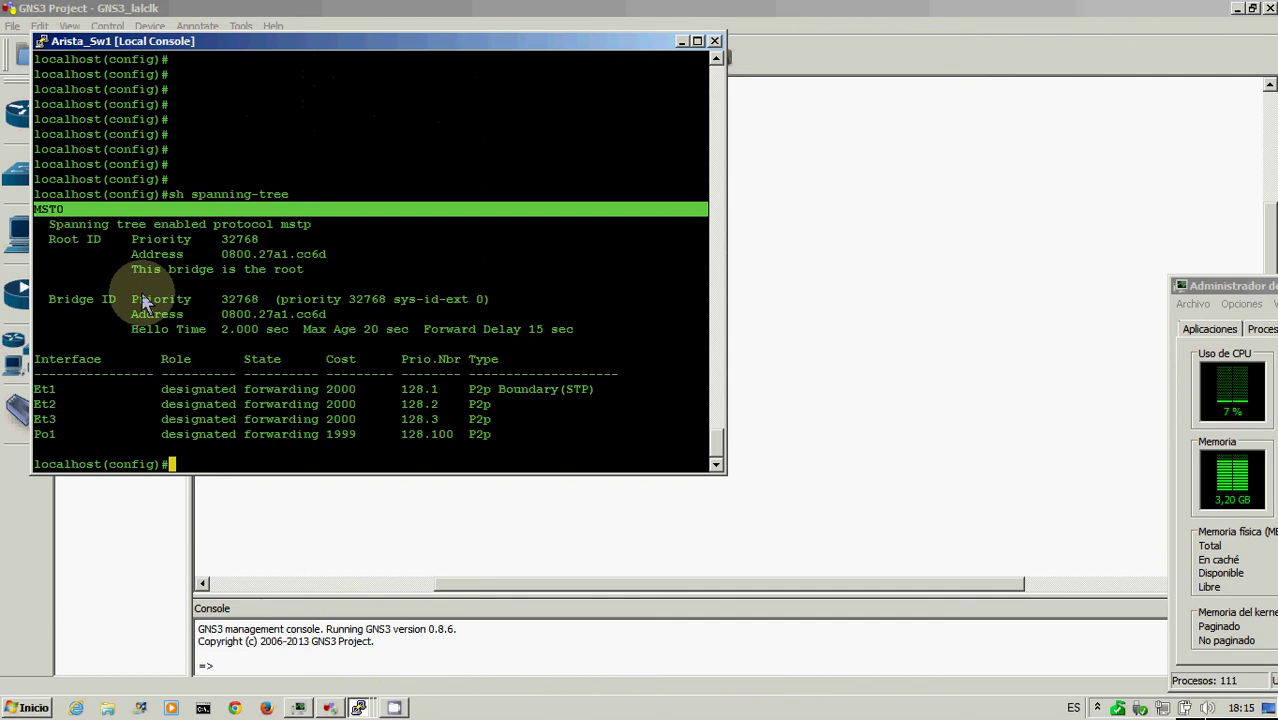
left_click_drag(131, 269, 337, 278)
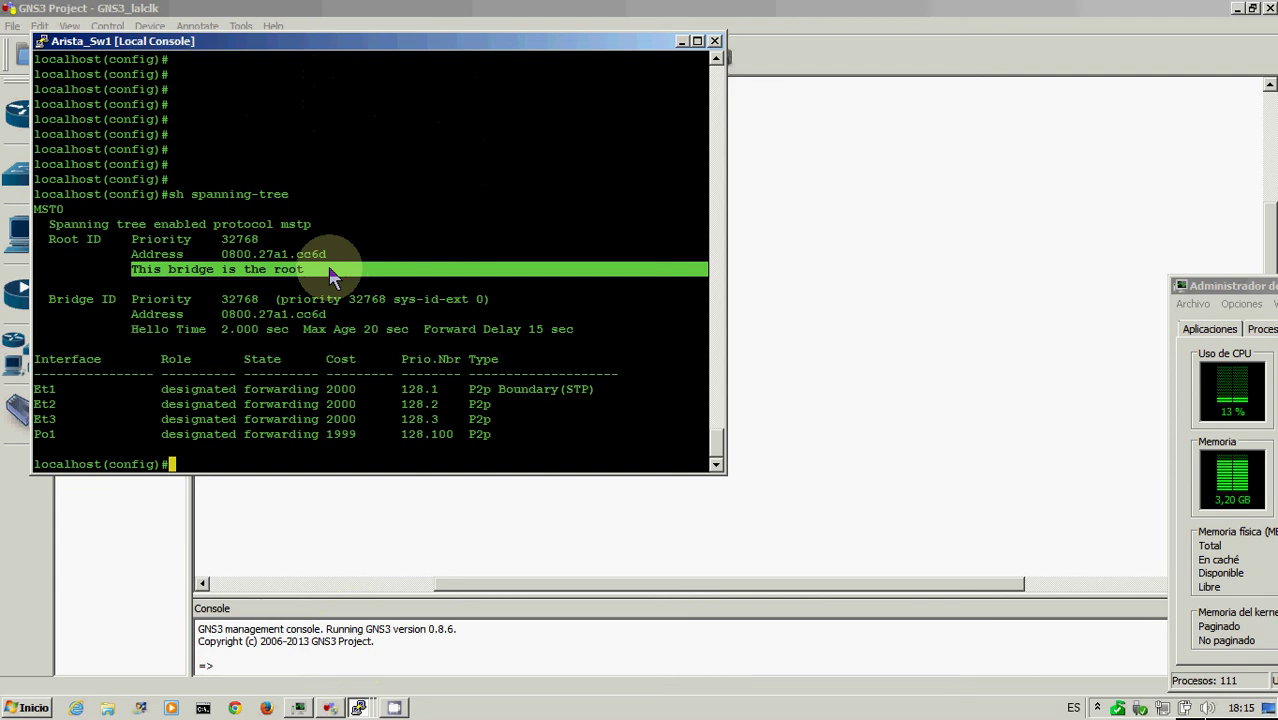
left_click(783, 6)
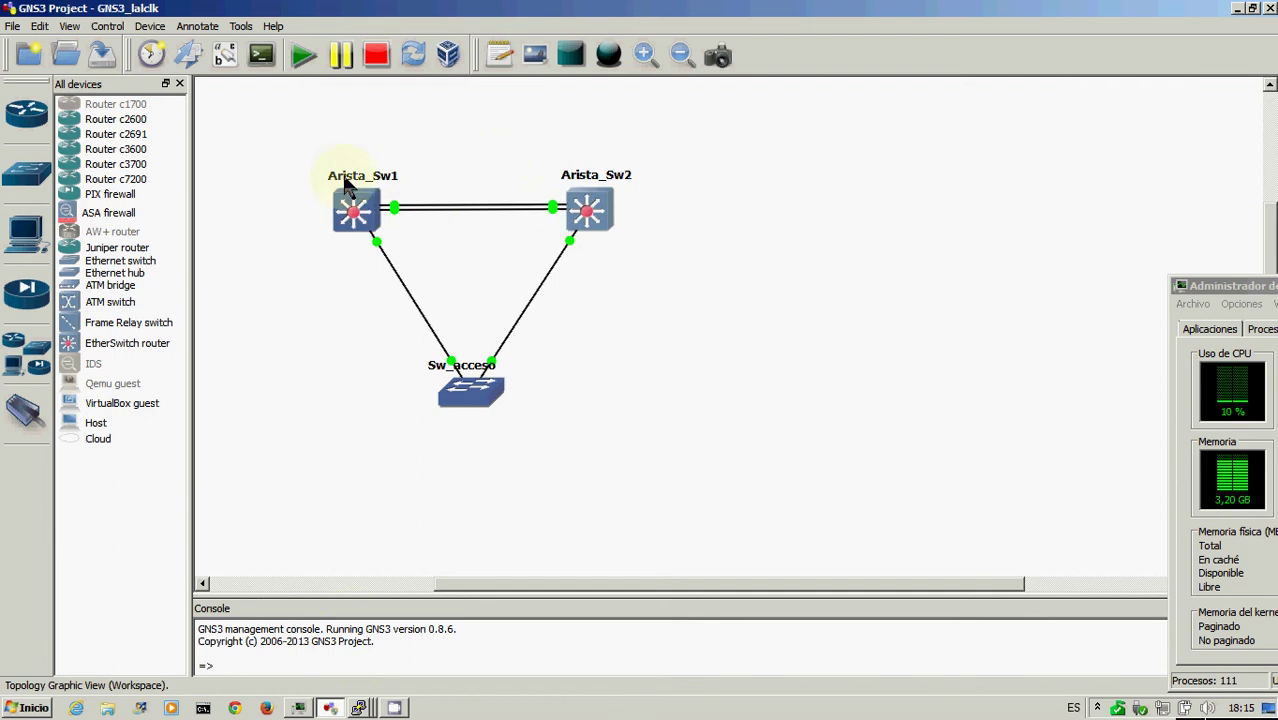
Step: Compare Arista_Sw1's interface roles and states in the console with its connections in the topology
left_click(358, 708)
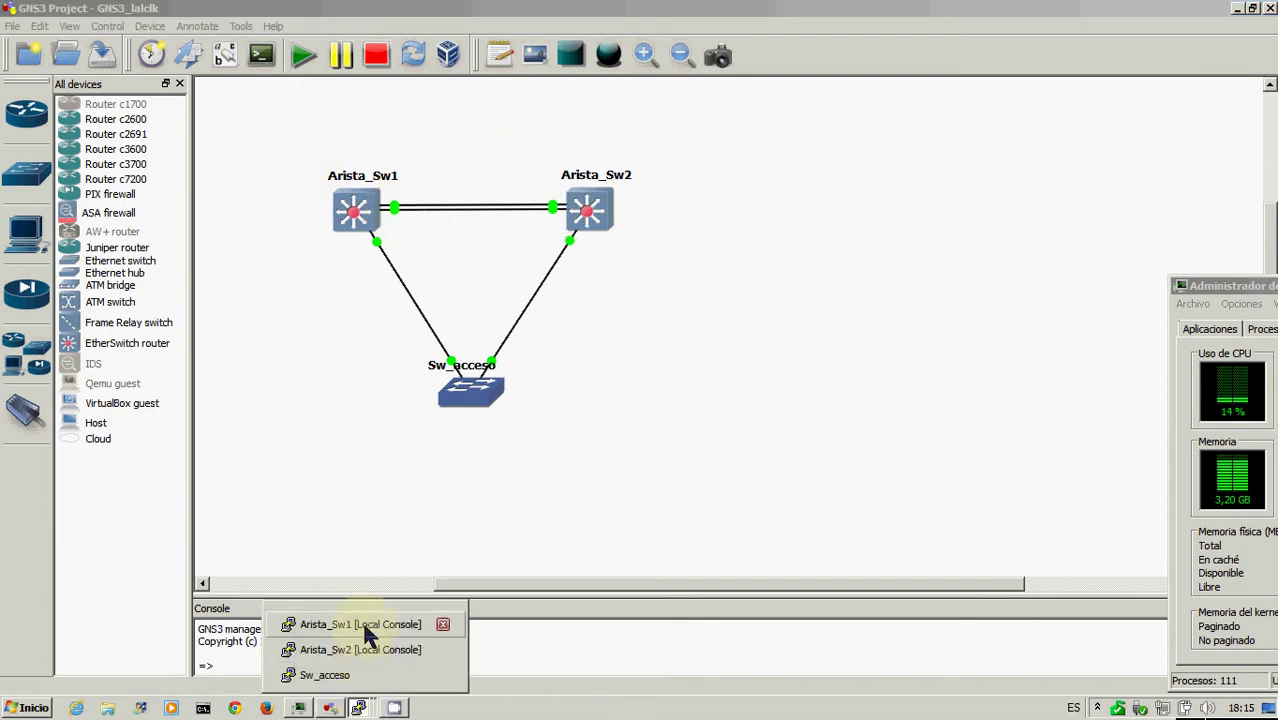
left_click(360, 625)
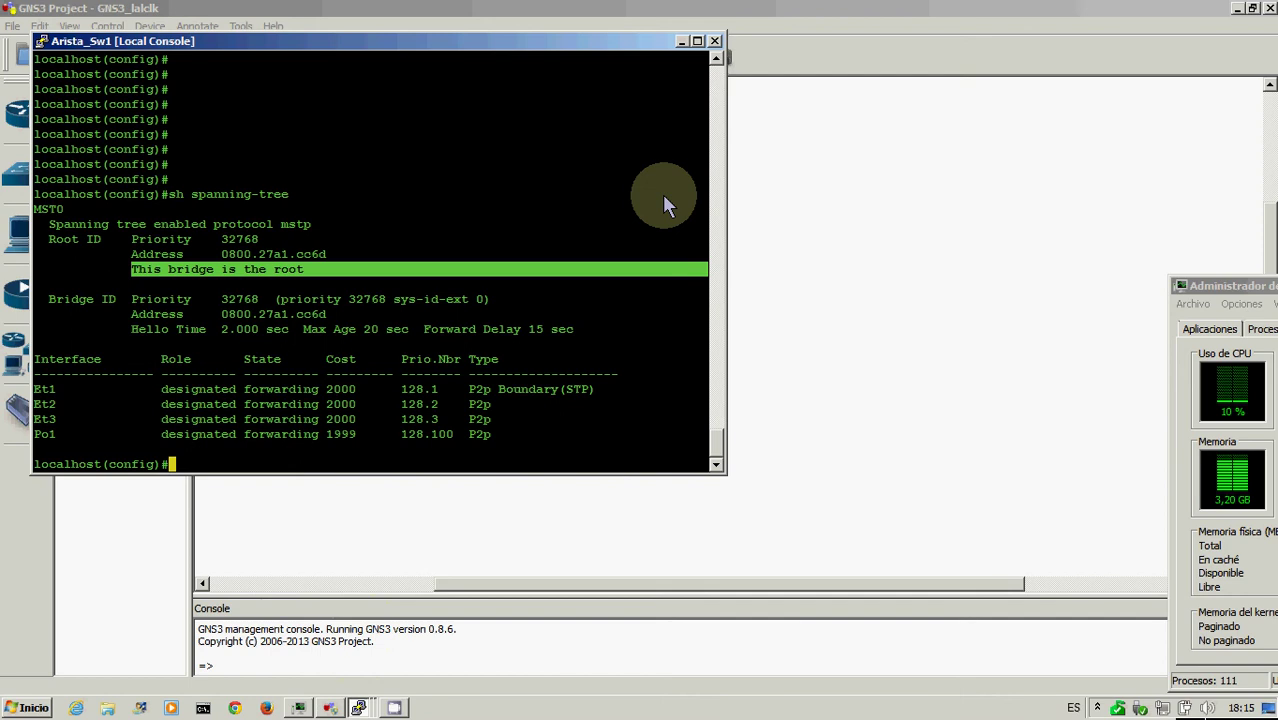
left_click(771, 189)
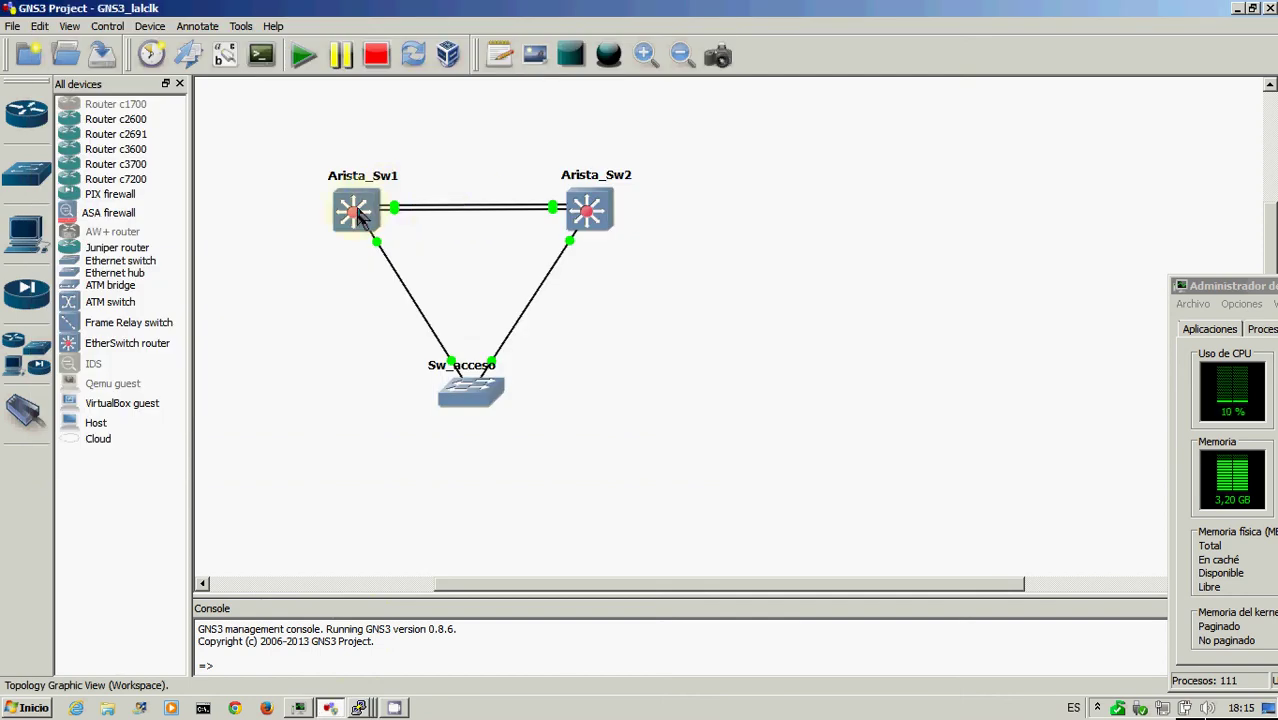
mouse_move(353, 210)
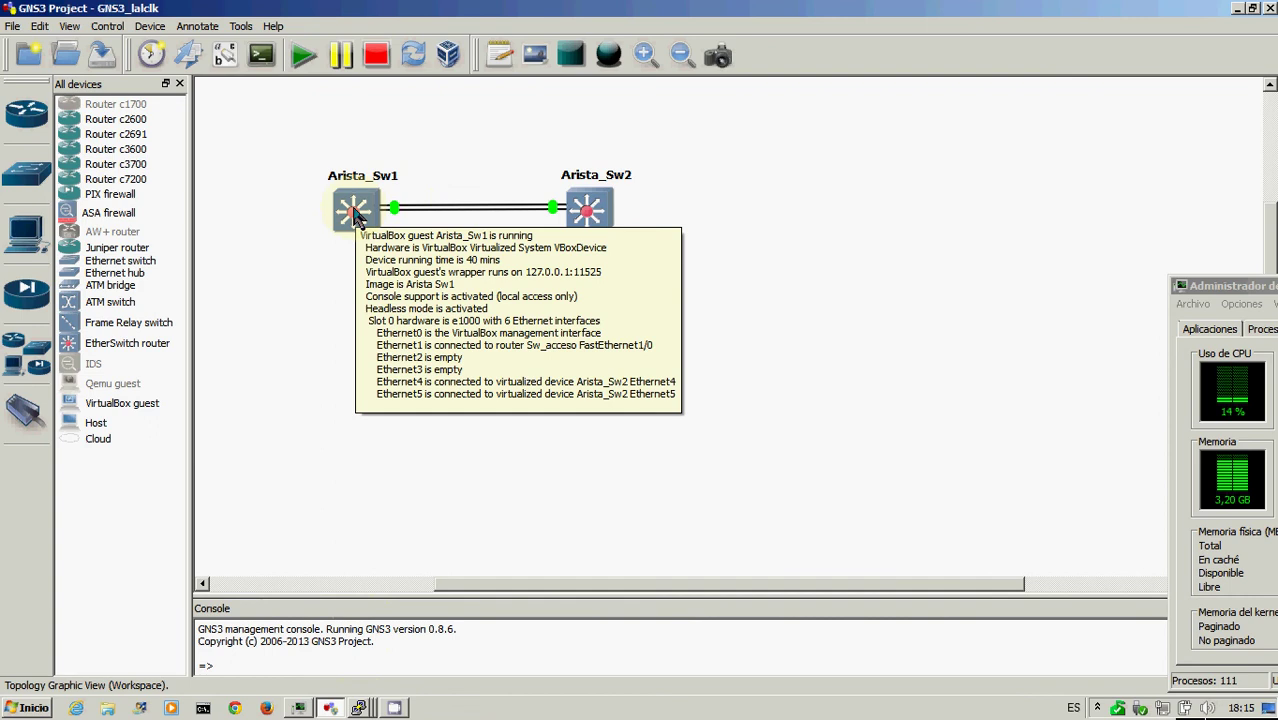
left_click(358, 708)
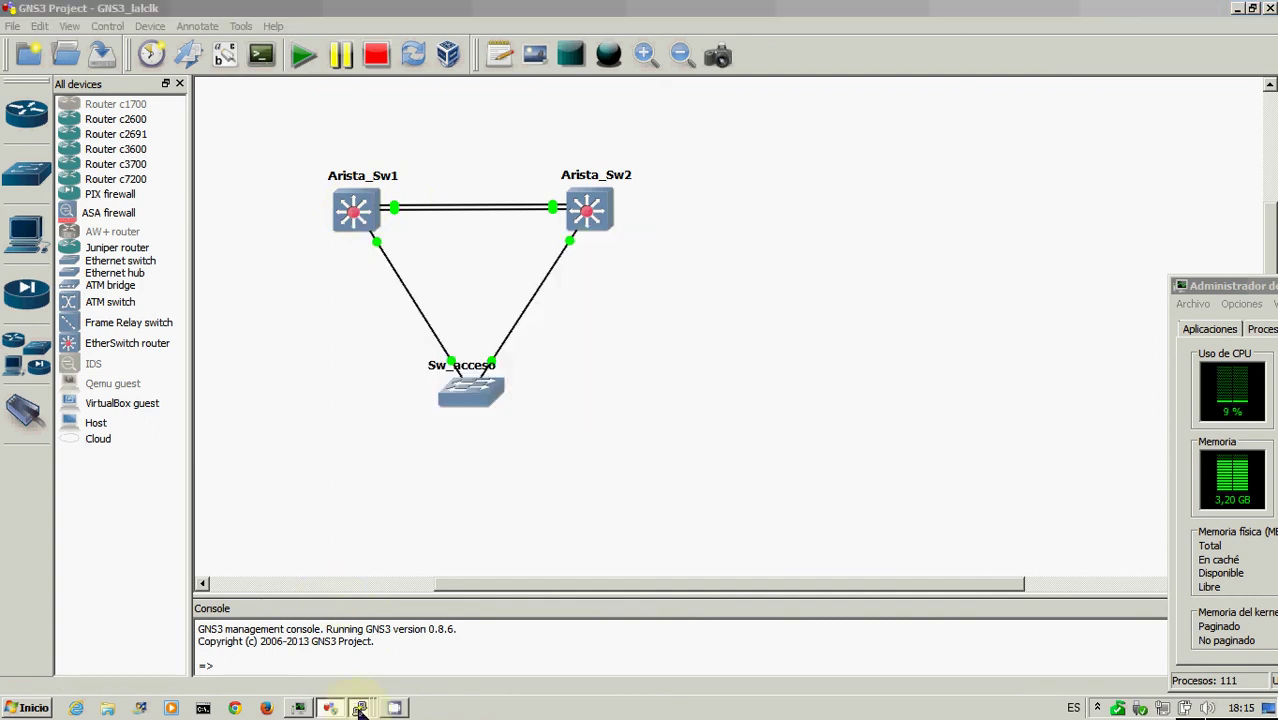
left_click(358, 624)
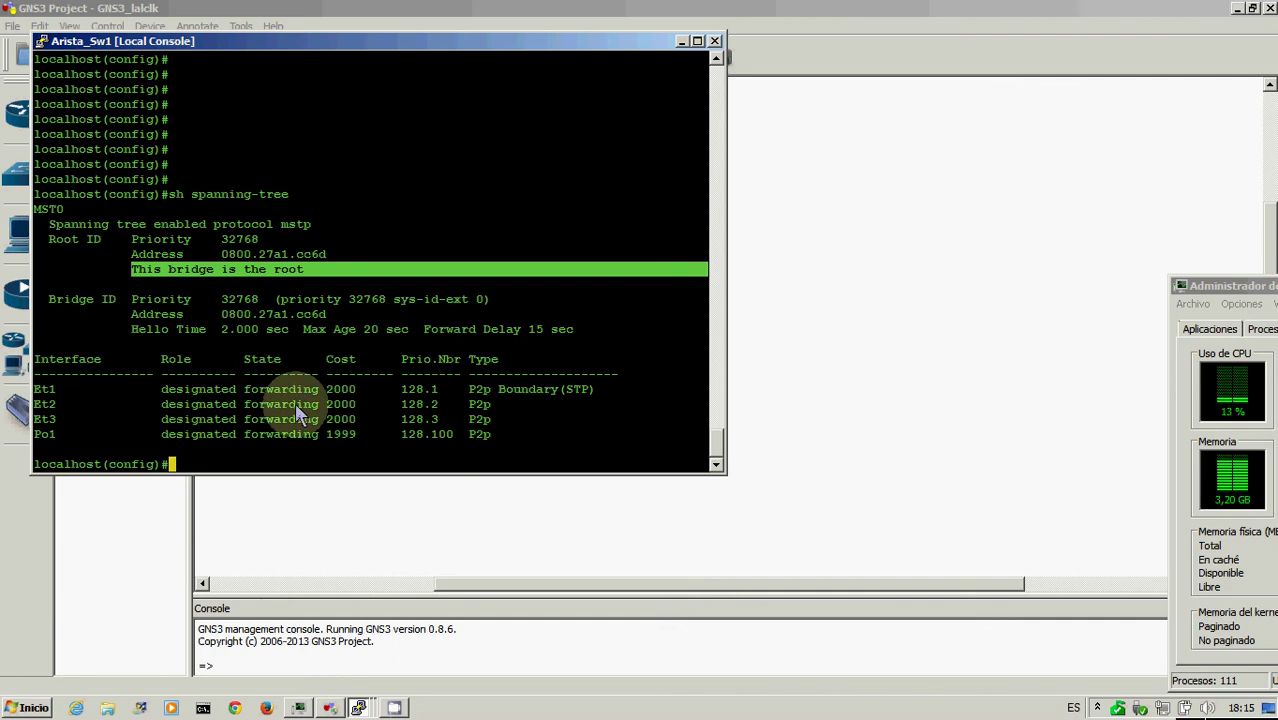
Step: Open the Arista_Sw2 console and run sh spanning-tree
left_click(358, 708)
left_click(364, 647)
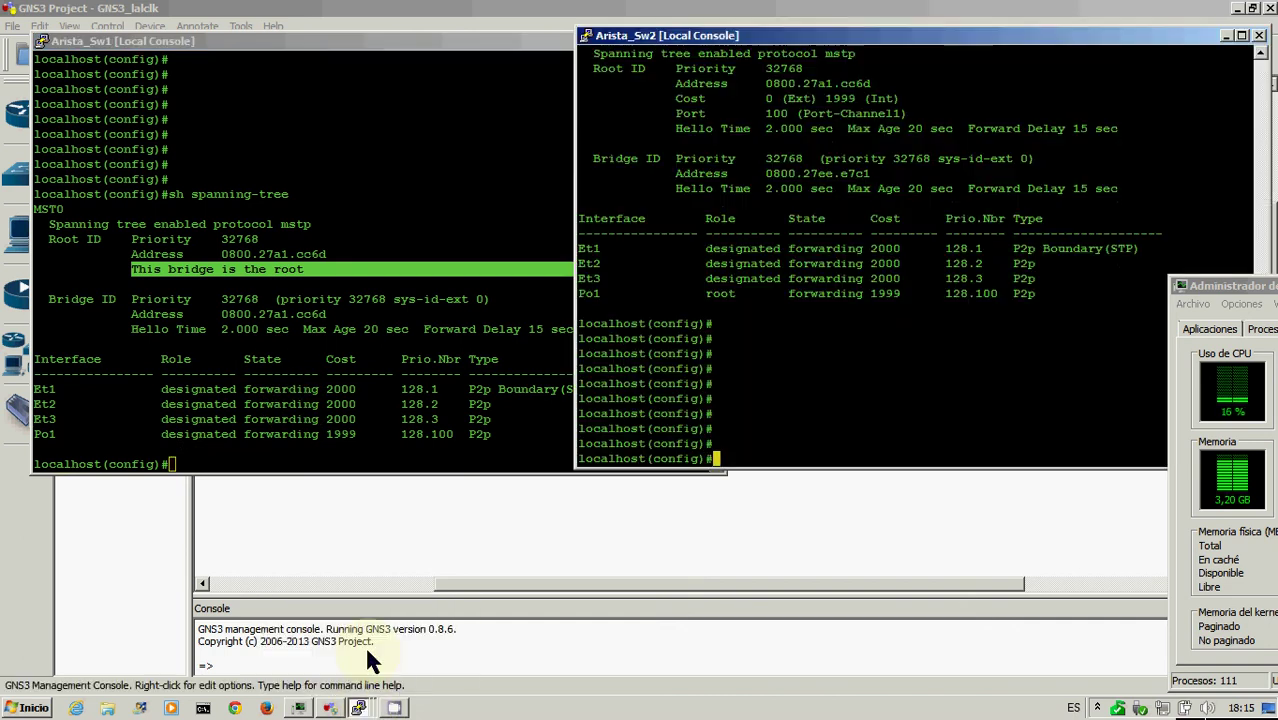
key("Return")
type("sh spanning-tree")
key("Return")
key("Return")
key("Return")
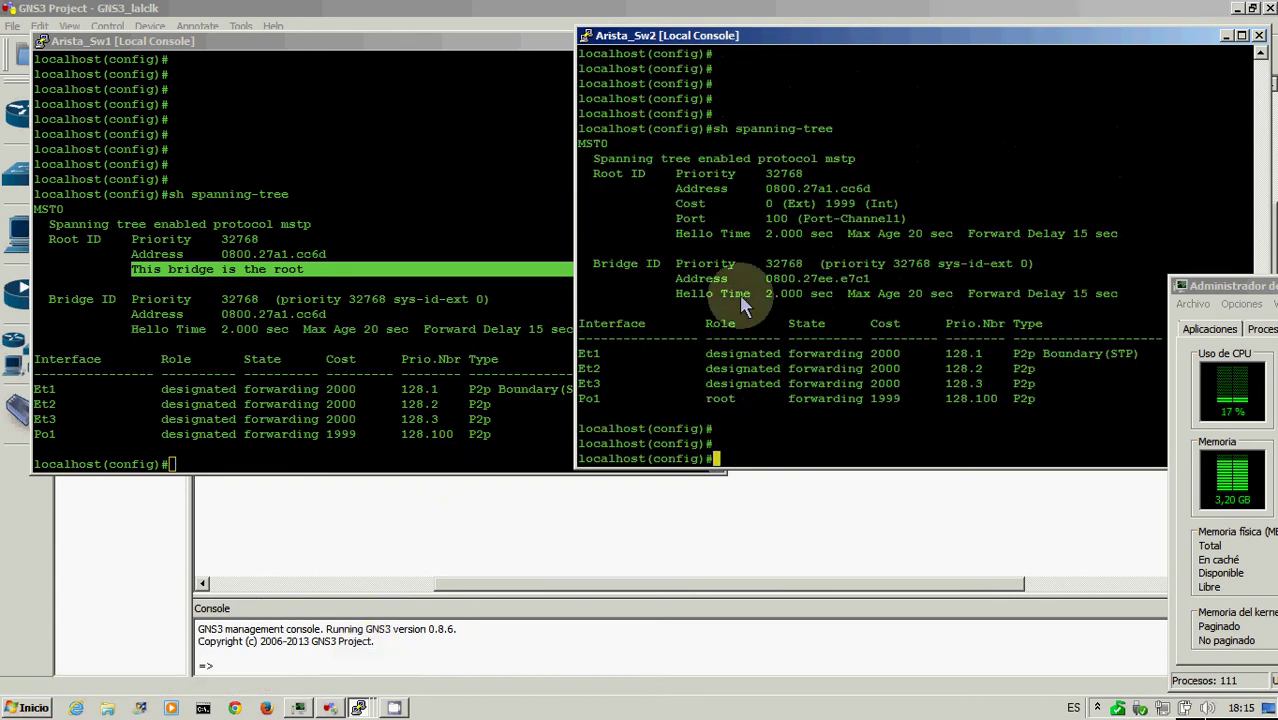
Step: Examine the spanning-tree protocol and the role of Po1 in Arista_Sw2's output, and return to the topology
left_click_drag(822, 160, 875, 160)
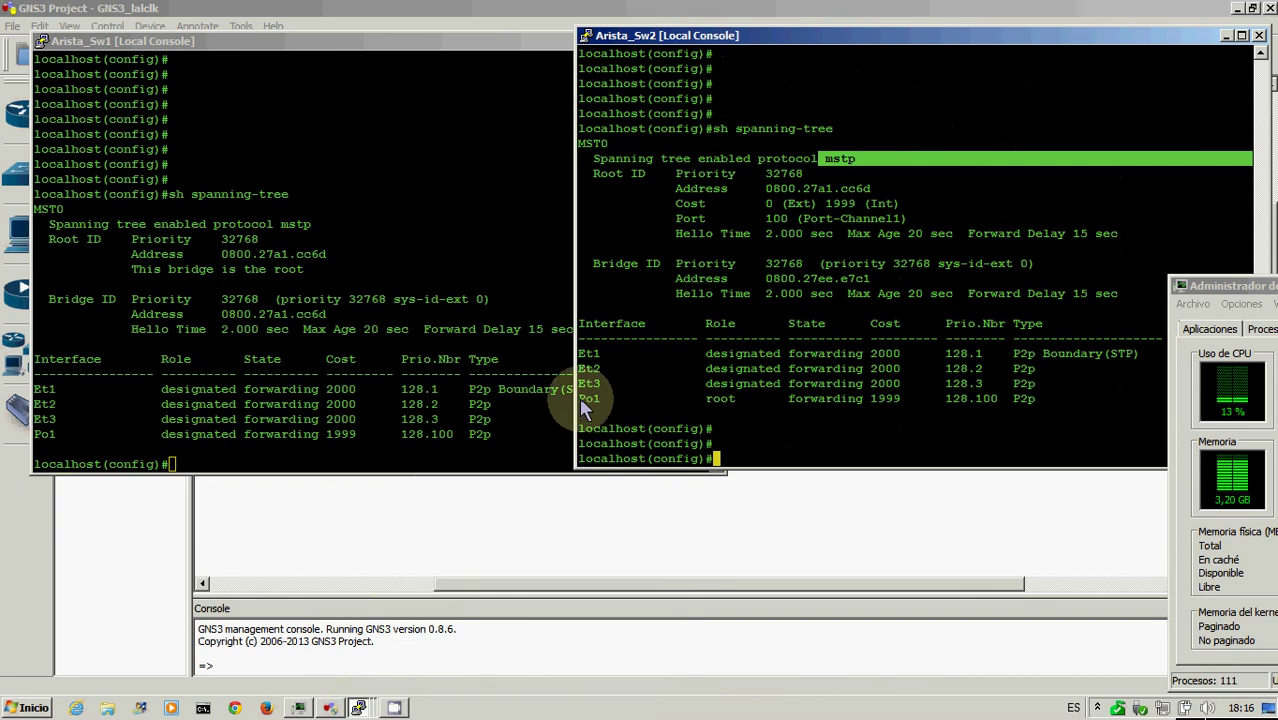
left_click_drag(580, 398, 614, 399)
left_click_drag(703, 400, 750, 410)
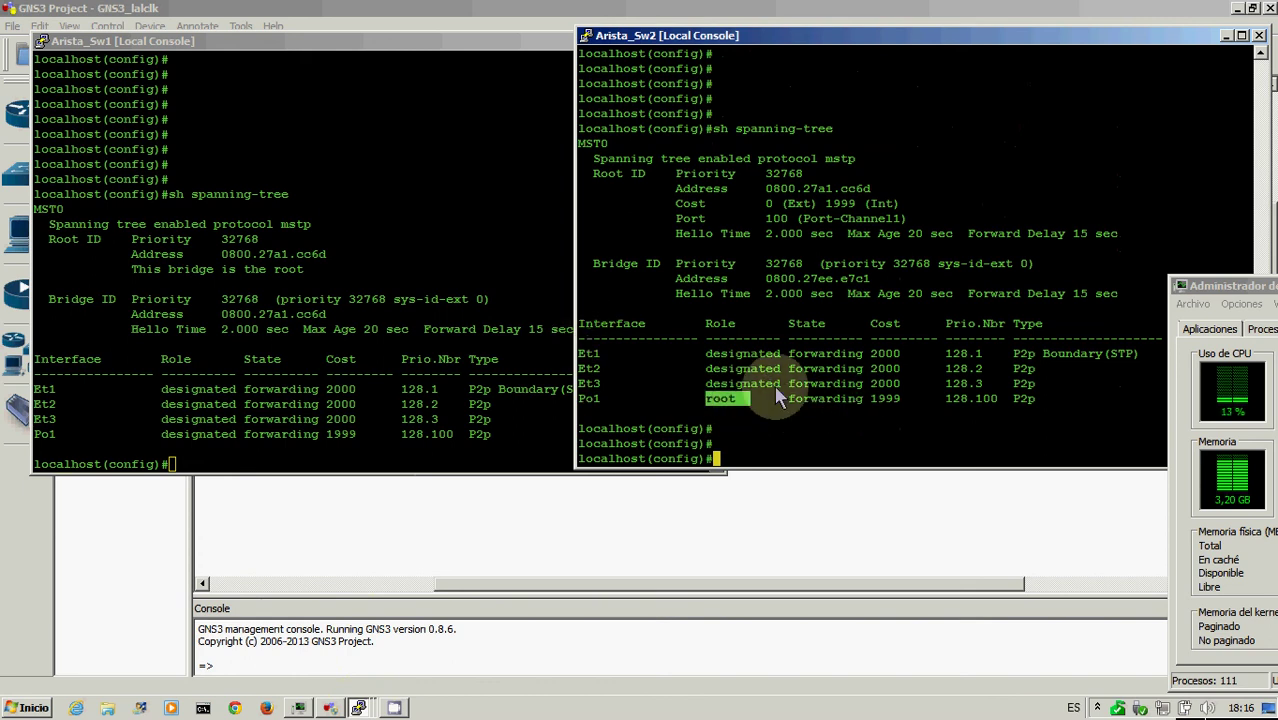
left_click(625, 8)
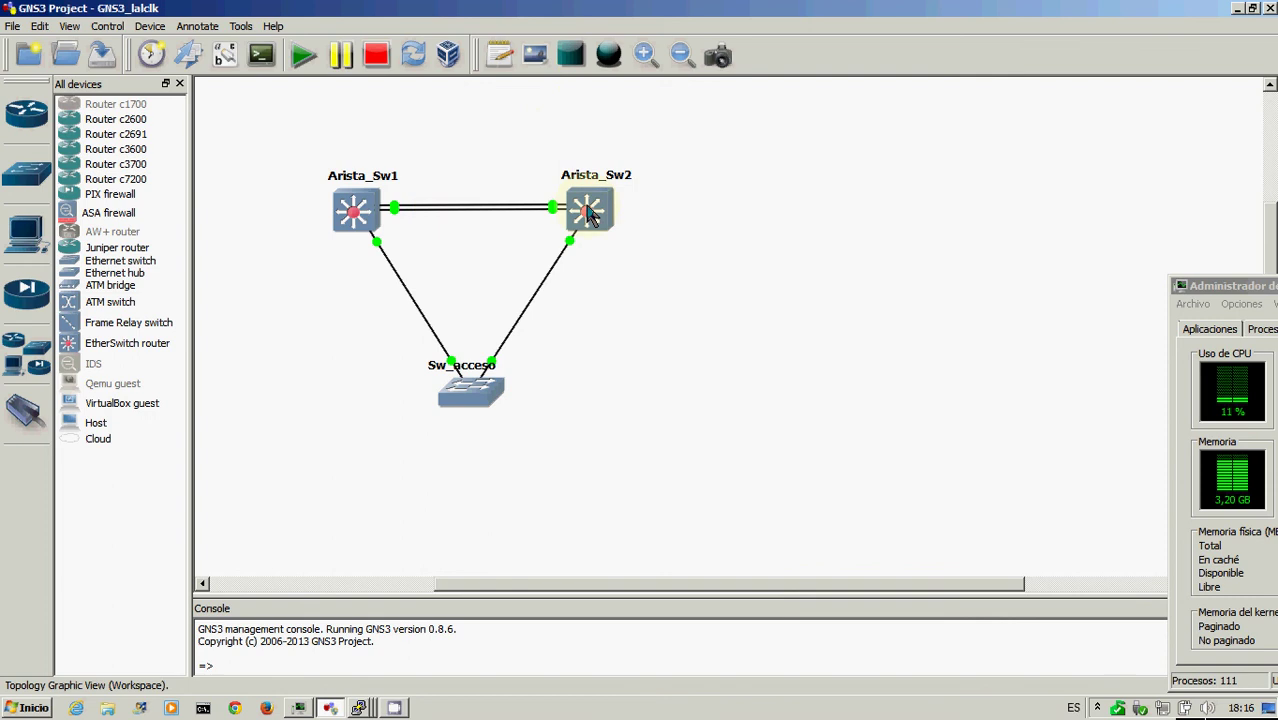
Step: Open the Sw_acceso console and run sh spanning-tree brie
left_click(358, 707)
left_click(365, 680)
key("Return")
key("Return")
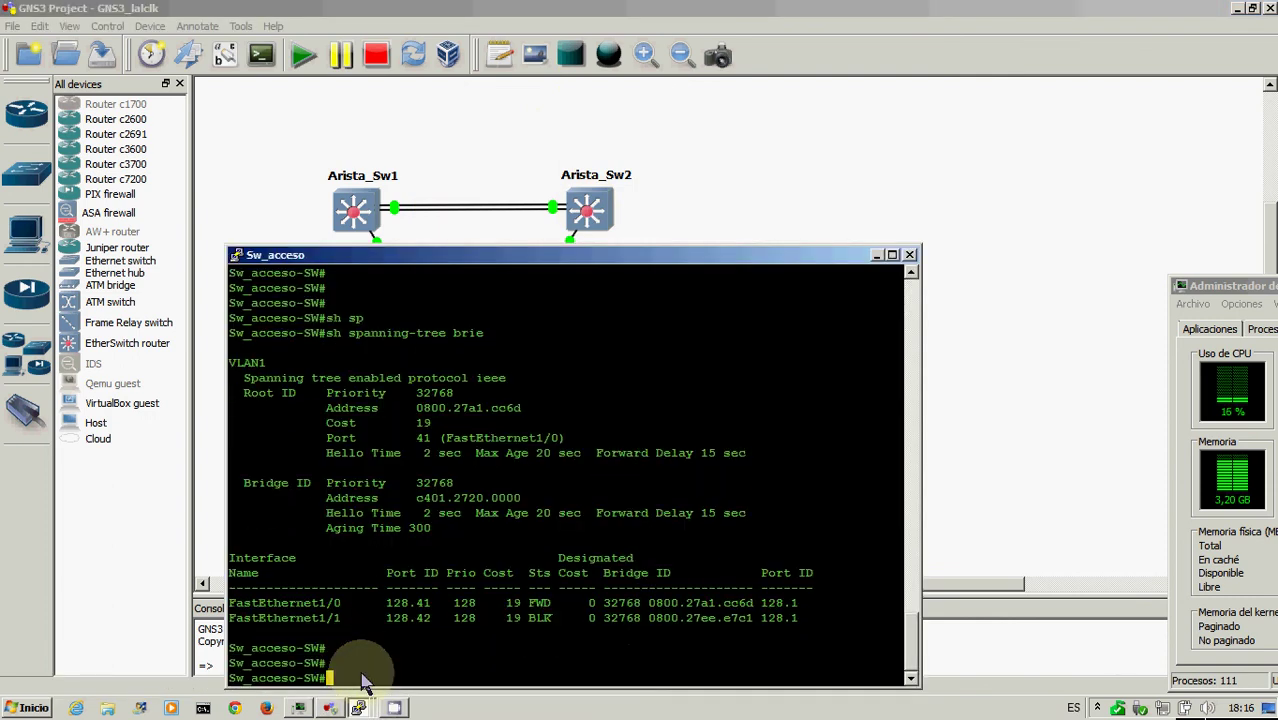
key("Up")
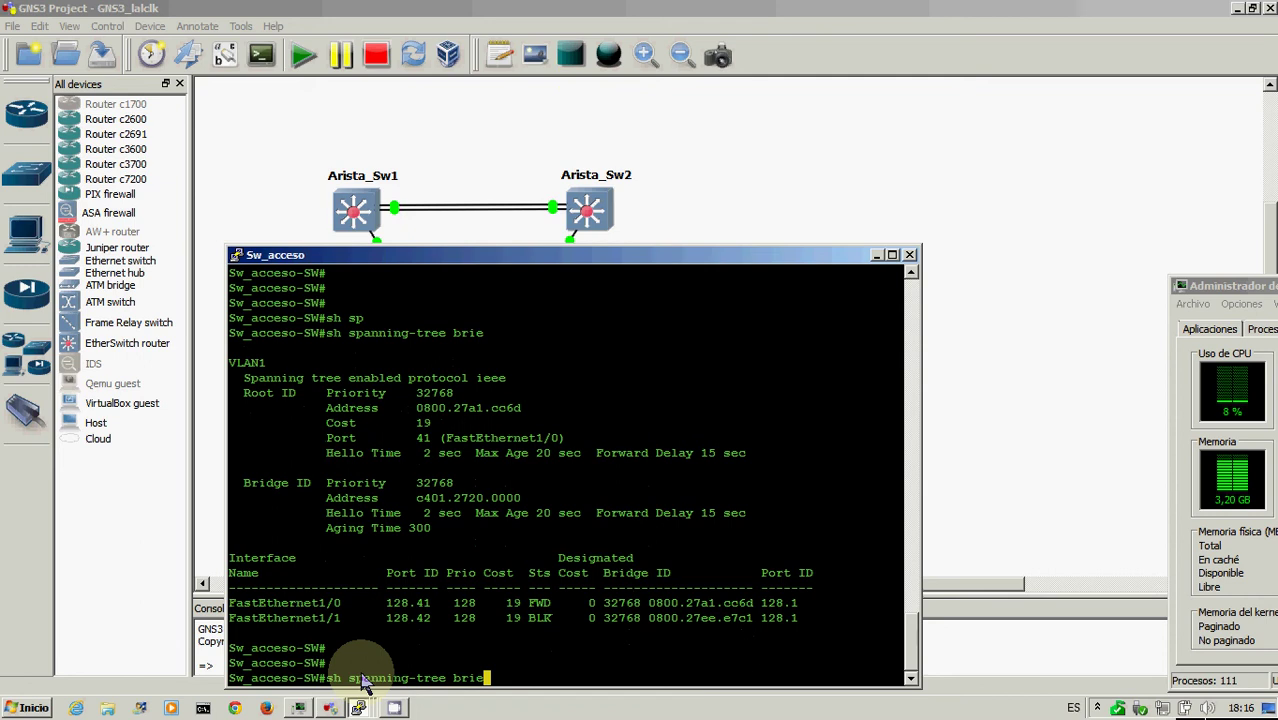
key("Return")
key("Return")
key("Return")
key("Return")
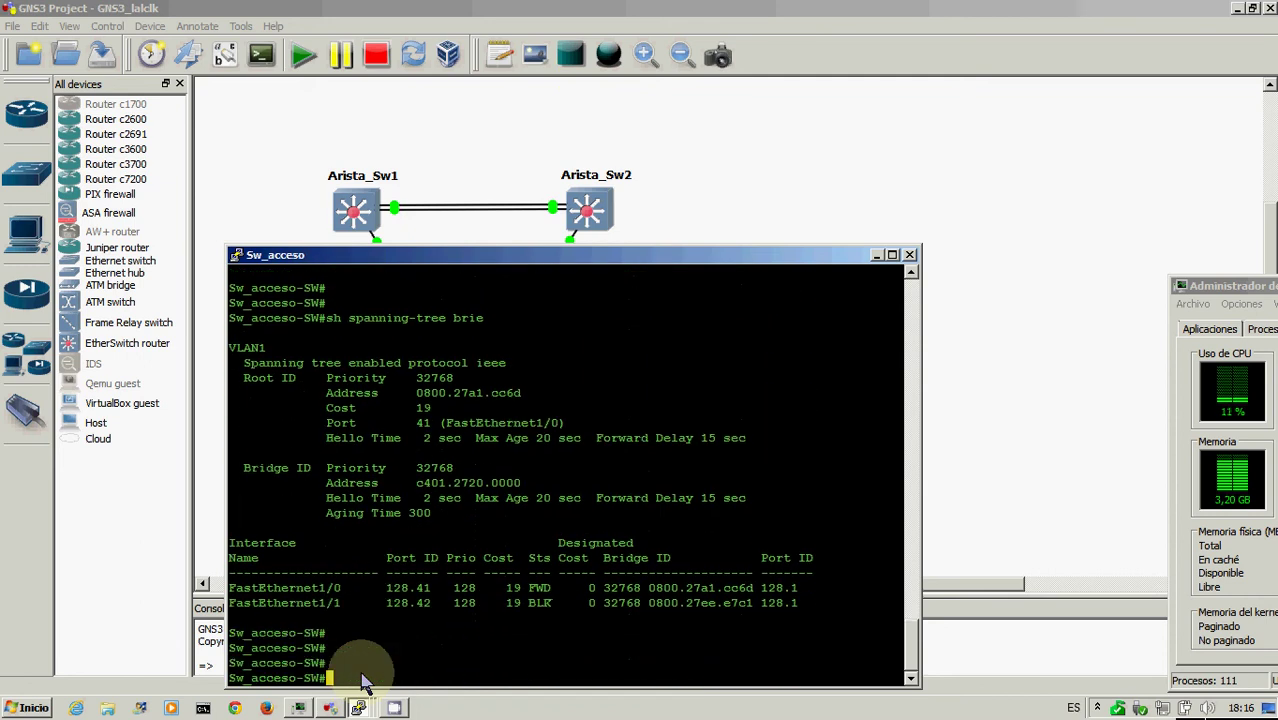
key("Return")
key("Return")
key("Return")
key("Return")
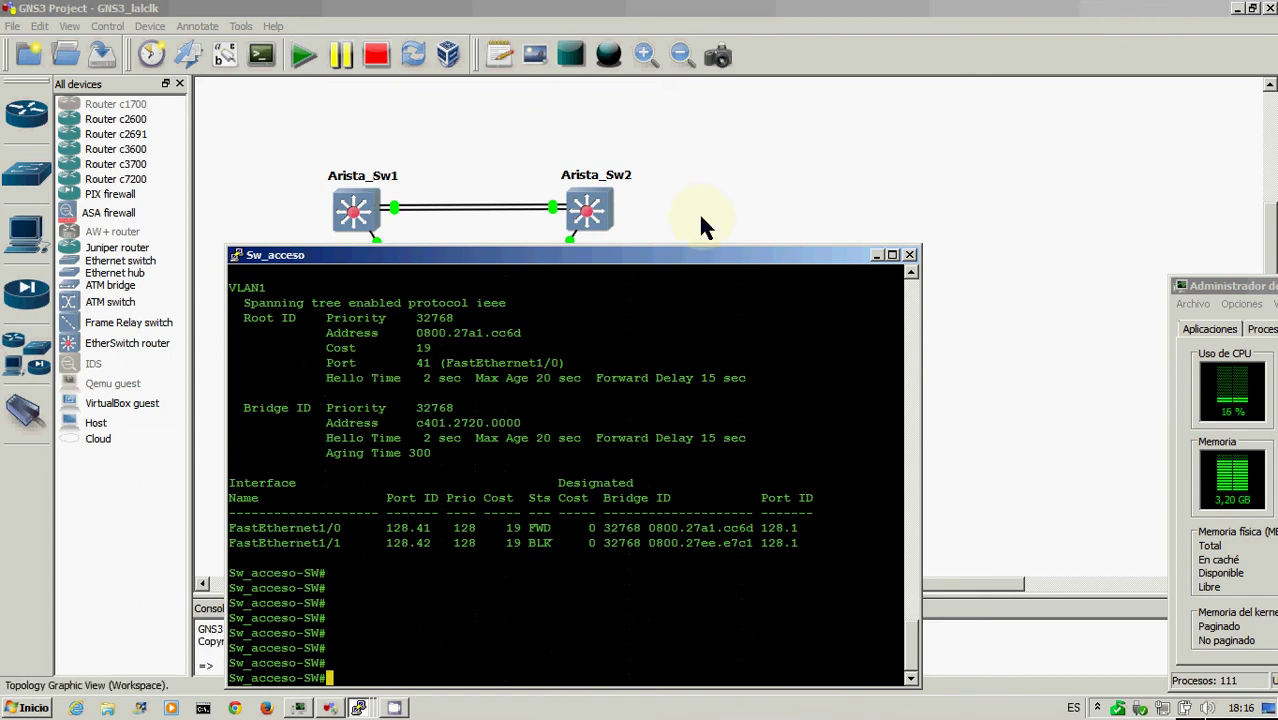
Step: Compare Sw_acceso's uplinks in the topology with the FastEthernet port states in its console
left_click(740, 200)
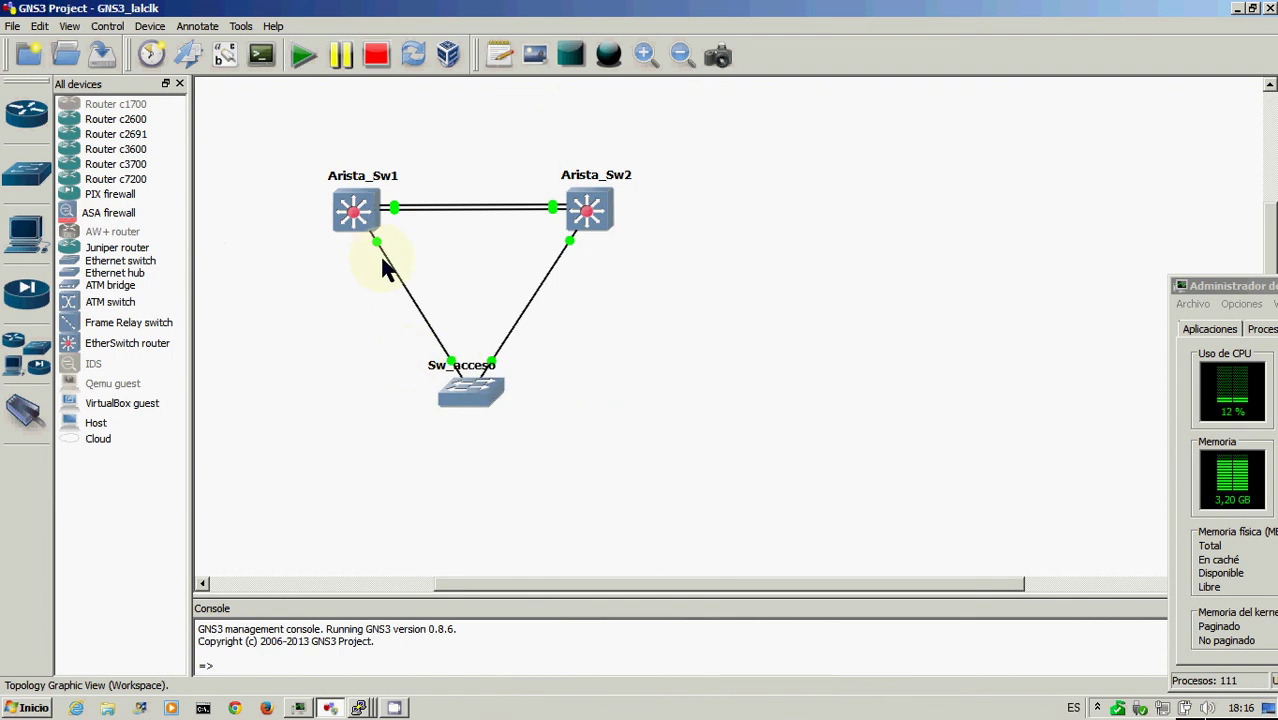
left_click(360, 707)
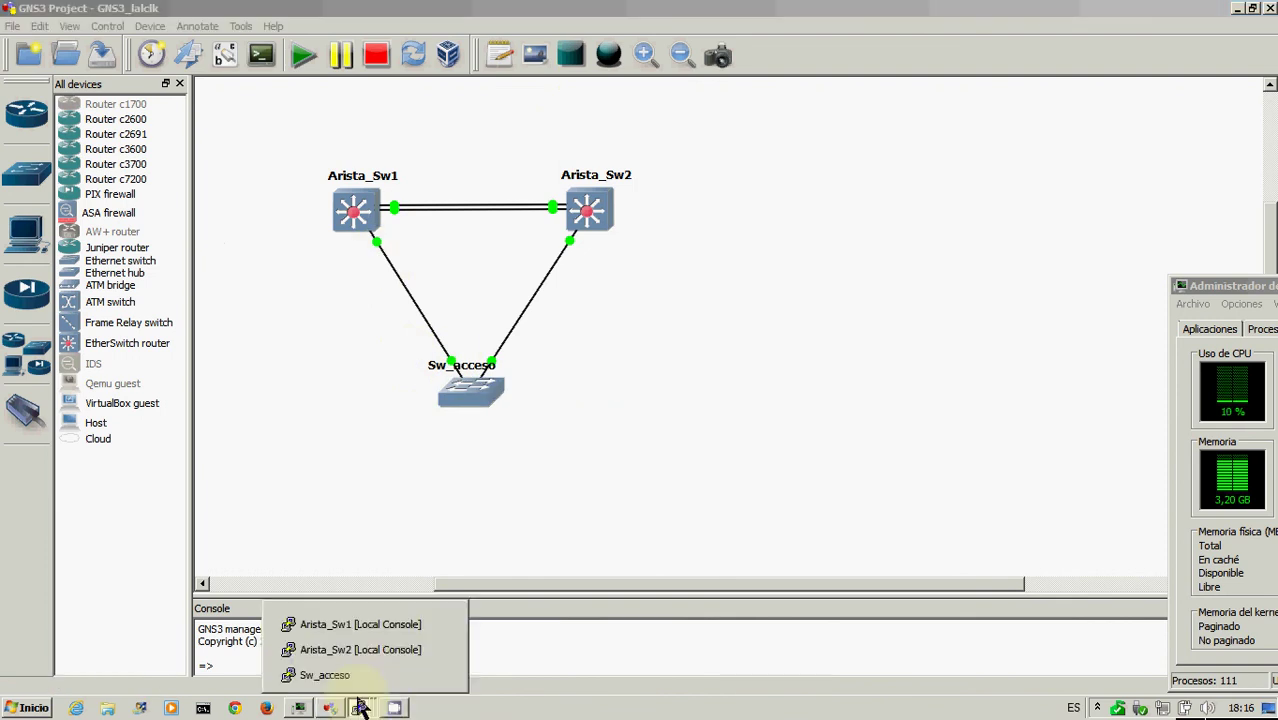
left_click(357, 676)
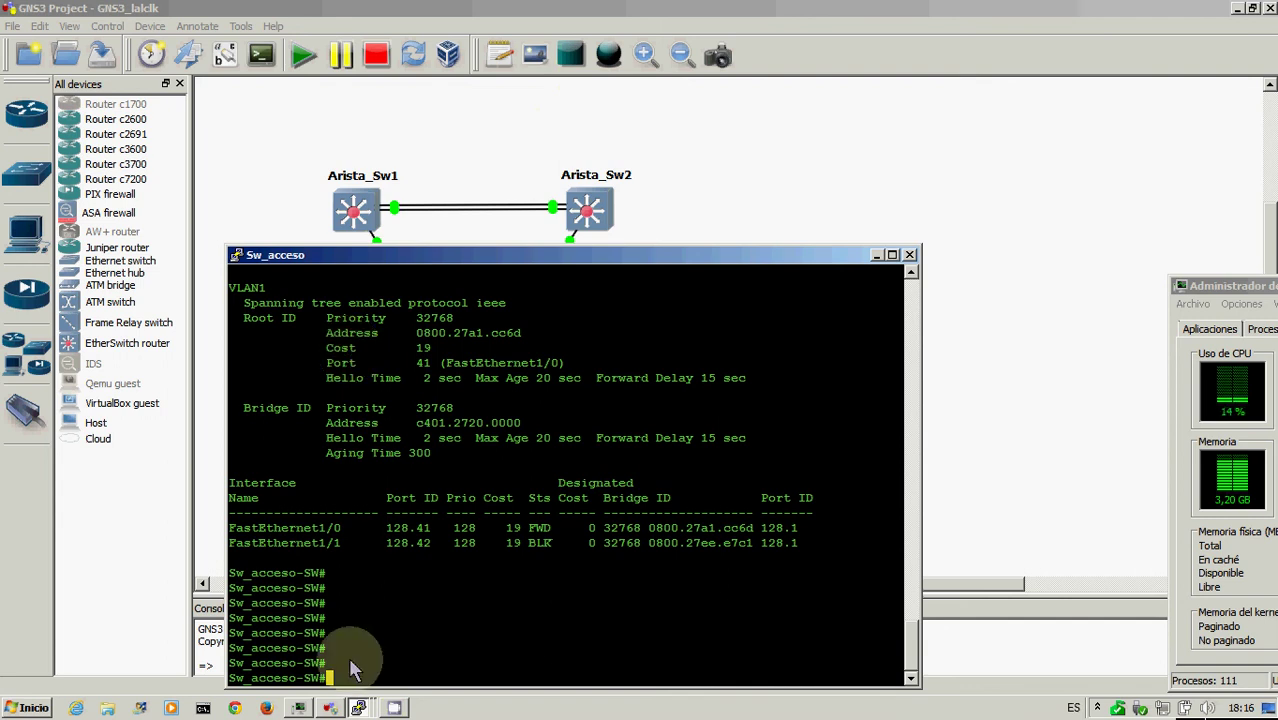
Step: Check the port costs of Et1 and Et2 in Arista_Sw1's spanning-tree output, and return to the Sw_acceso console
left_click(356, 707)
left_click(358, 625)
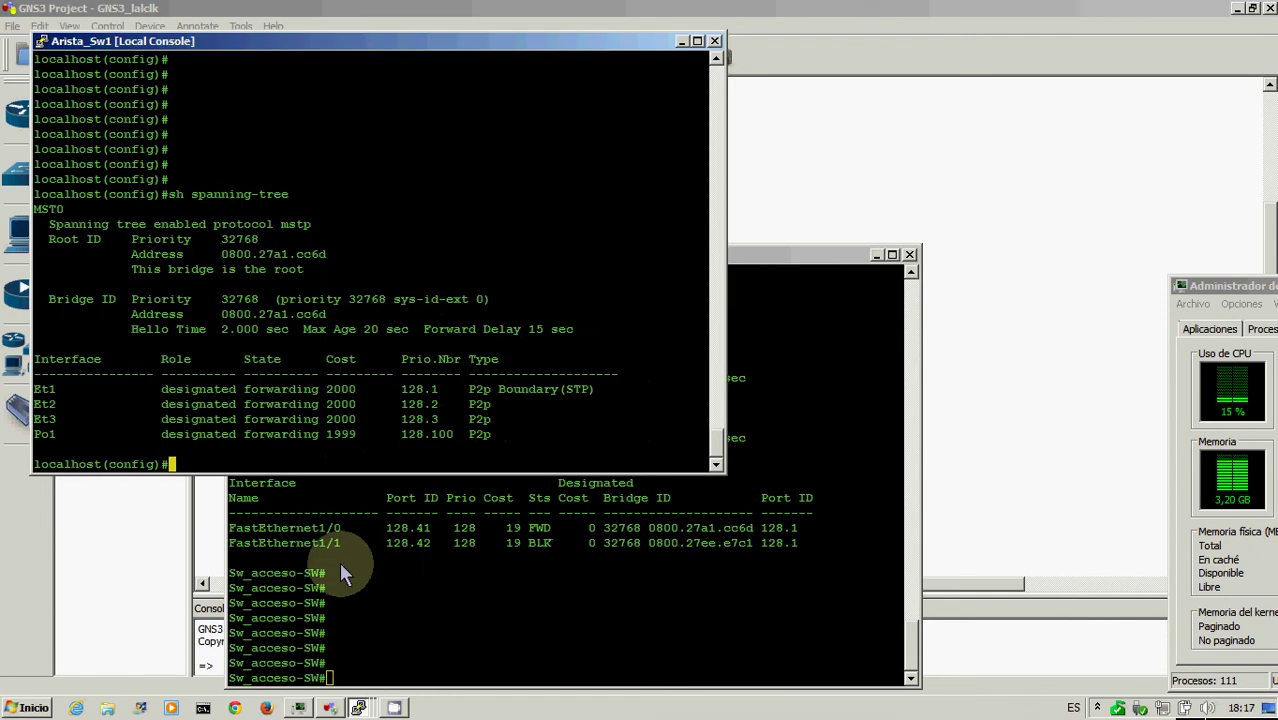
double_click(340, 389)
double_click(340, 404)
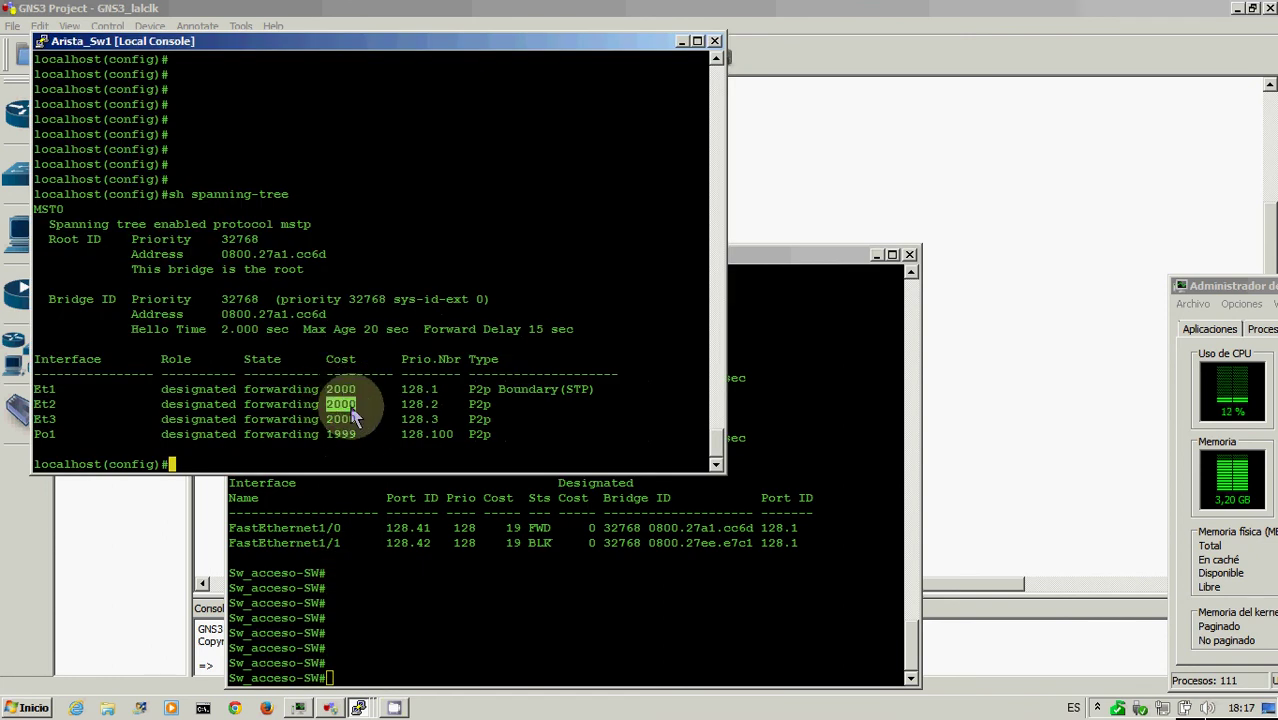
left_click(683, 43)
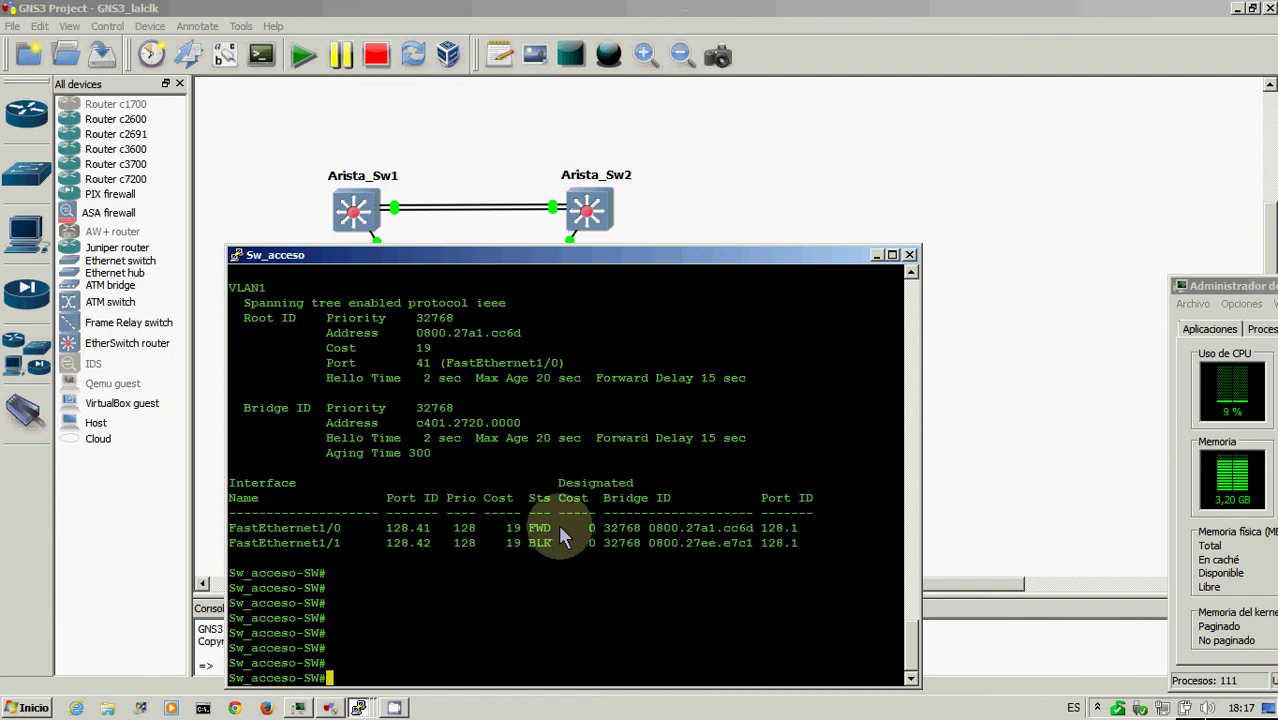
Step: Inspect the links between the three switches in the topology and return to Sw_acceso's spanning-tree output
left_click(770, 215)
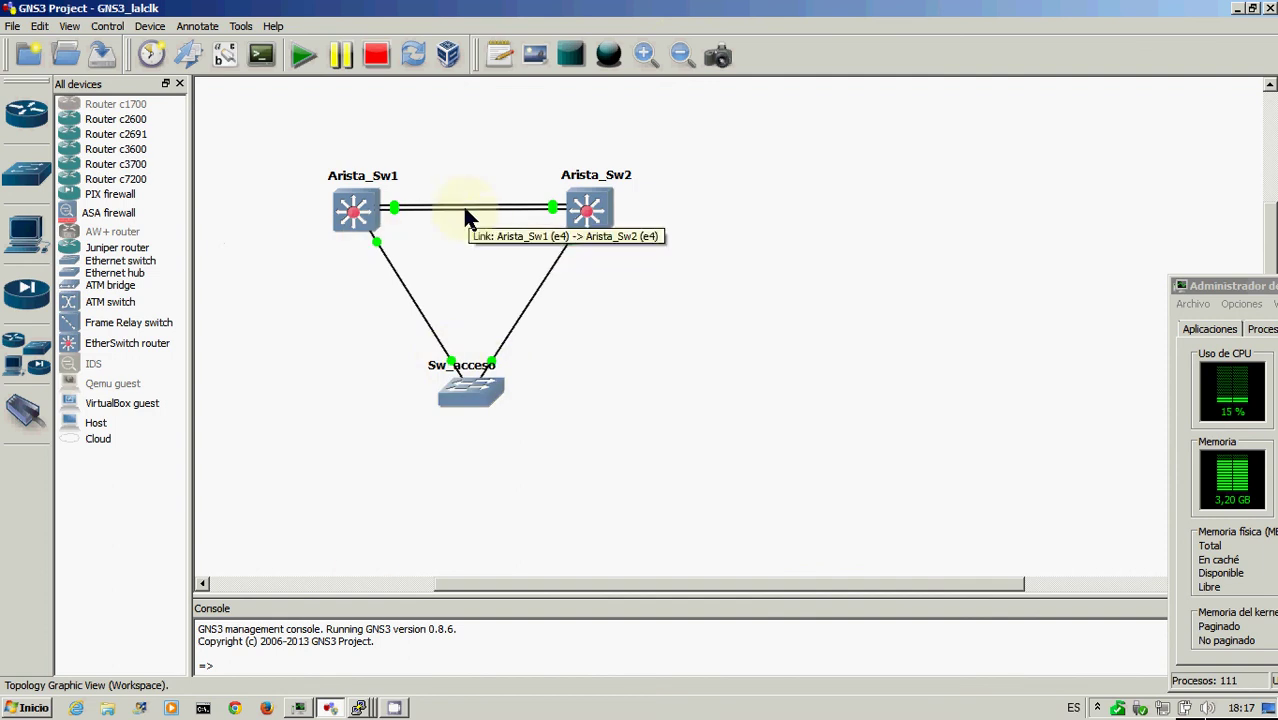
left_click(359, 708)
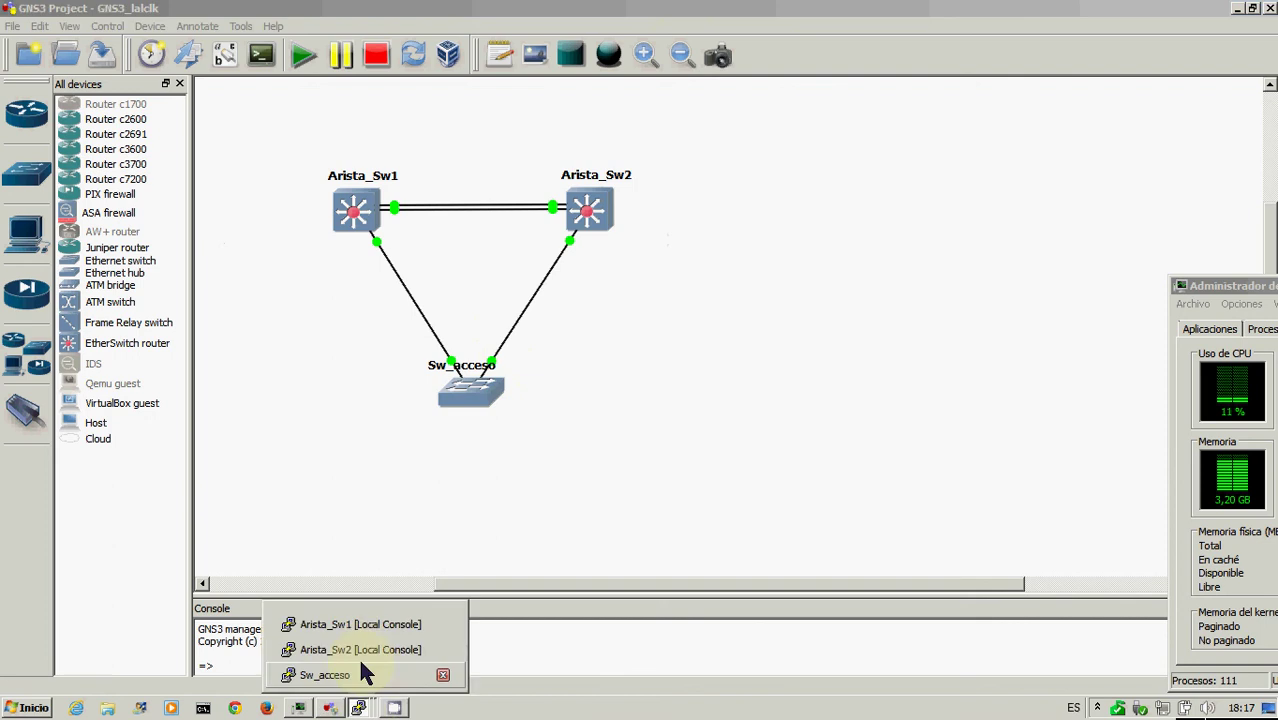
left_click(669, 434)
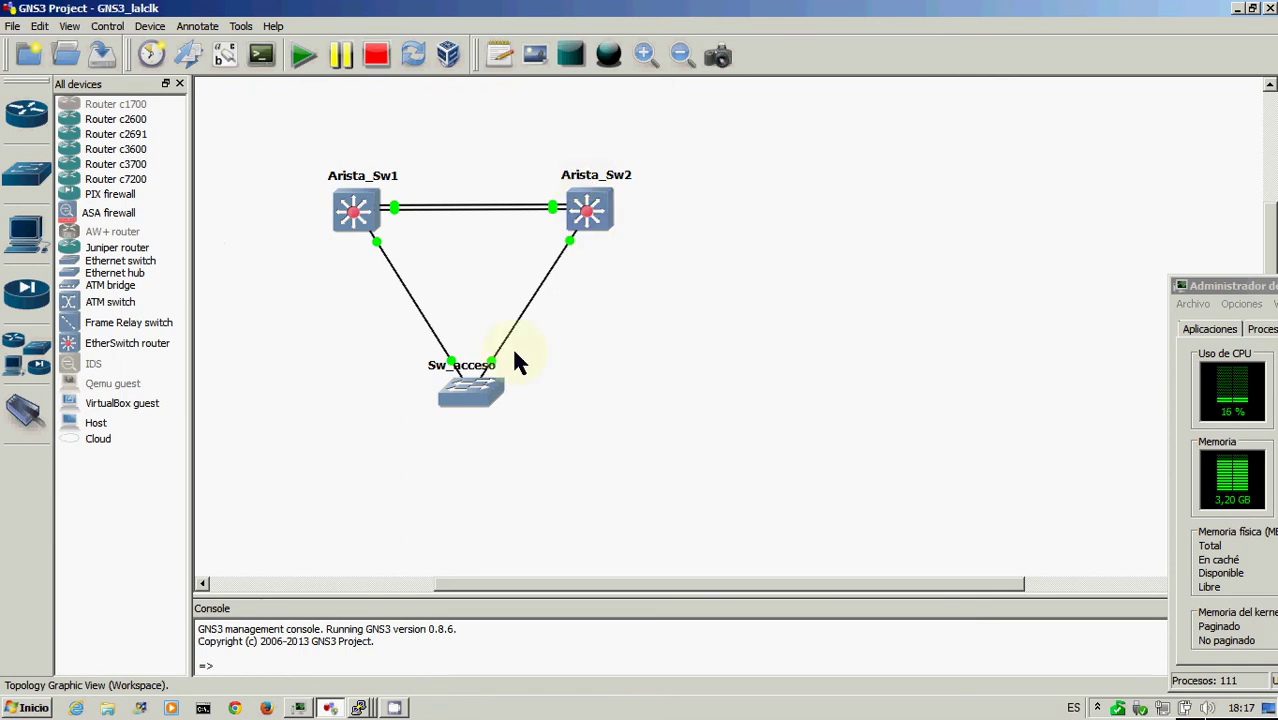
left_click(360, 708)
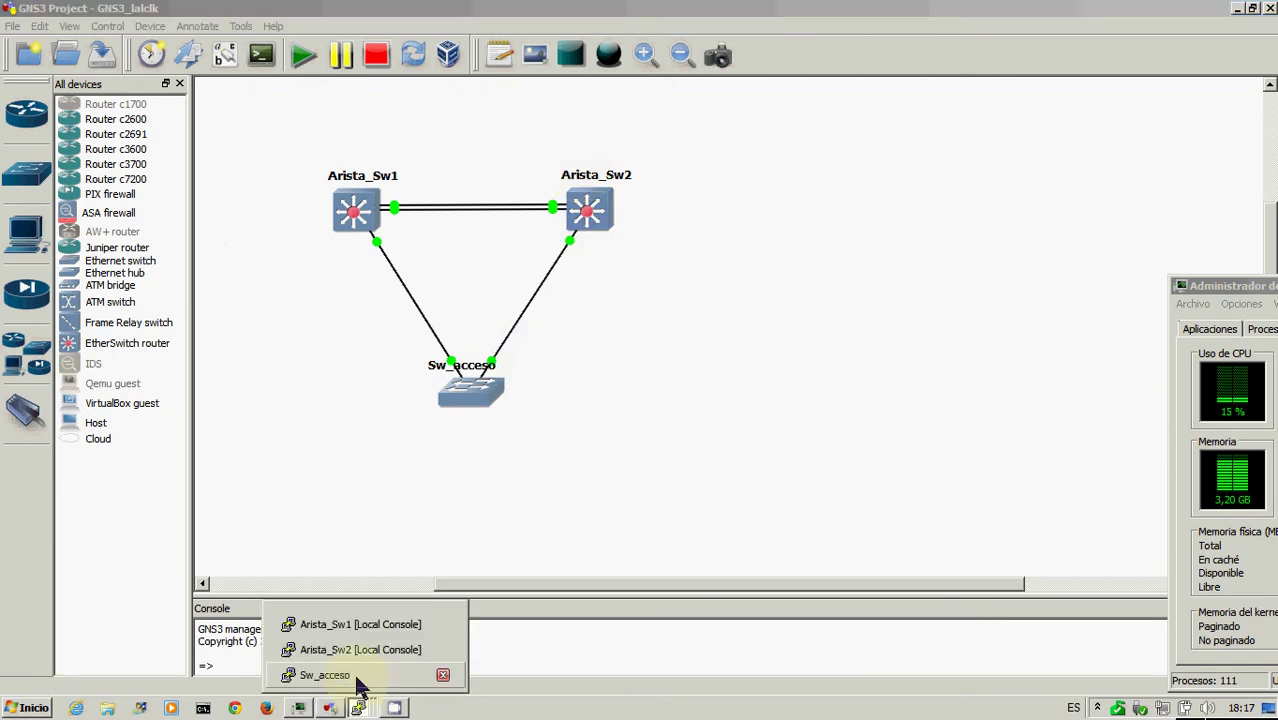
left_click(352, 674)
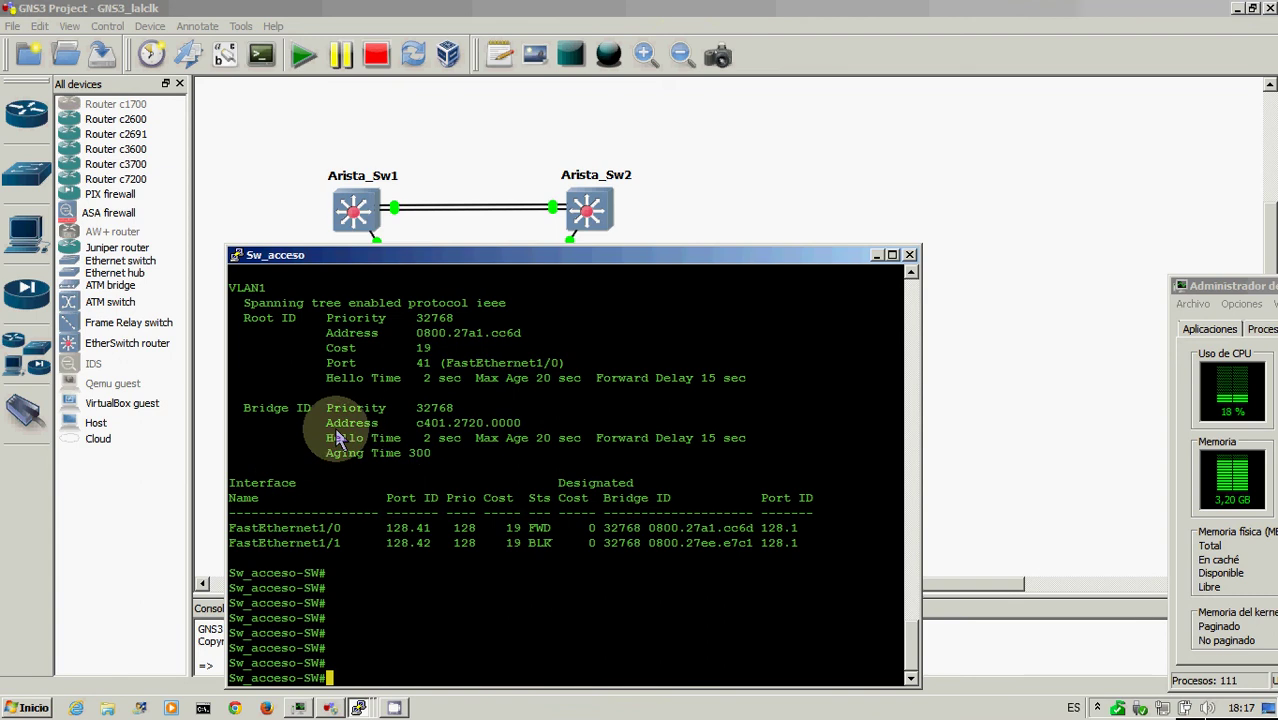
Step: Compare the Bridge ID address in Sw_acceso's spanning-tree output with the one in Arista_Sw2's console
left_click_drag(410, 423, 528, 418)
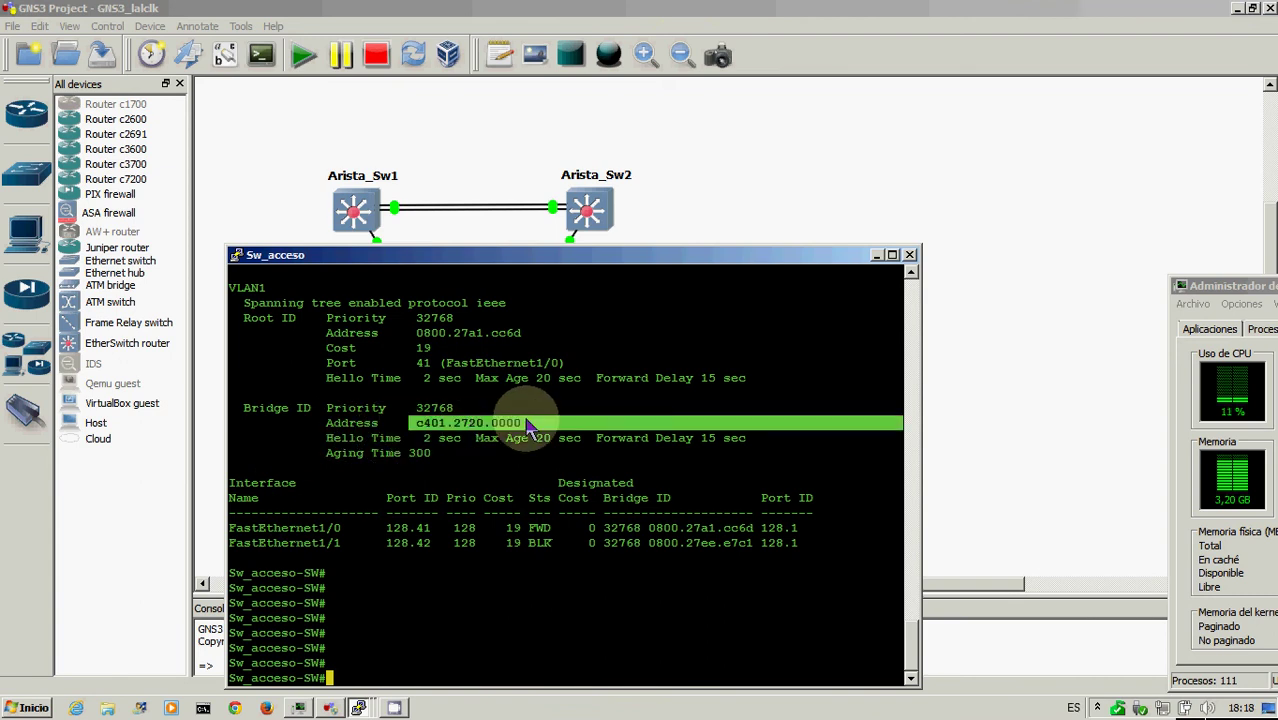
left_click(359, 708)
left_click(359, 642)
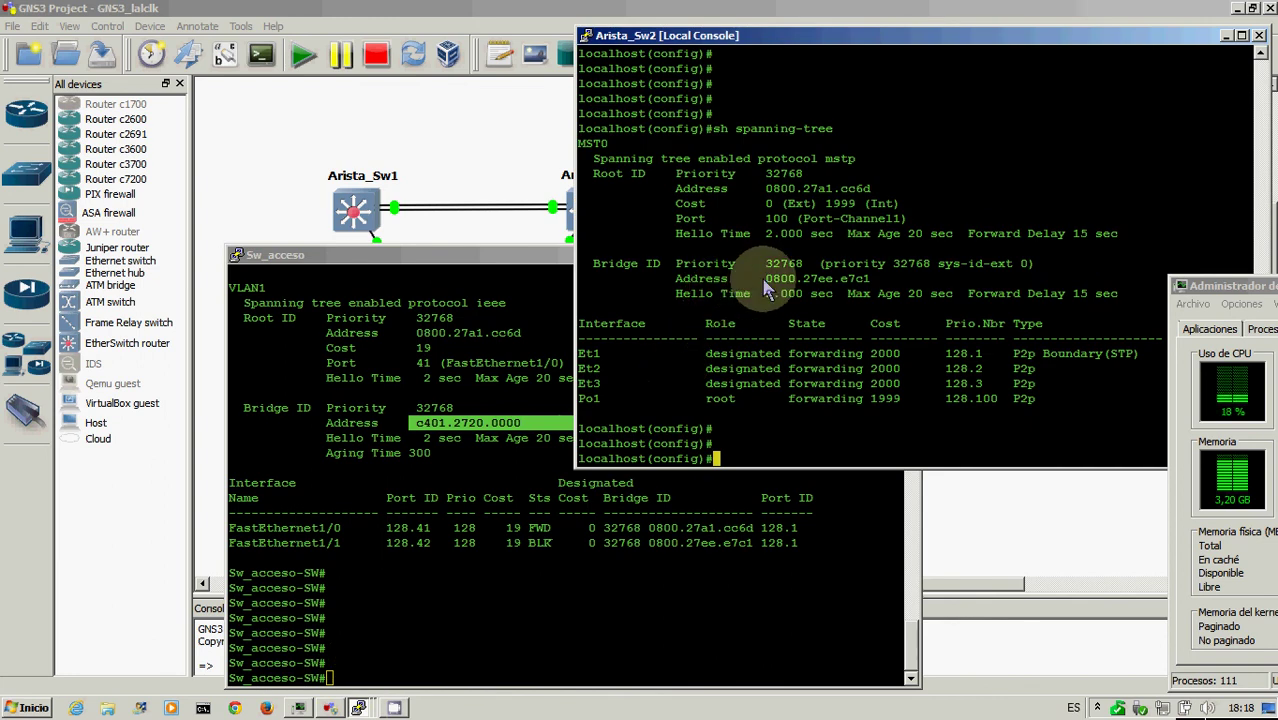
left_click_drag(766, 279, 805, 281)
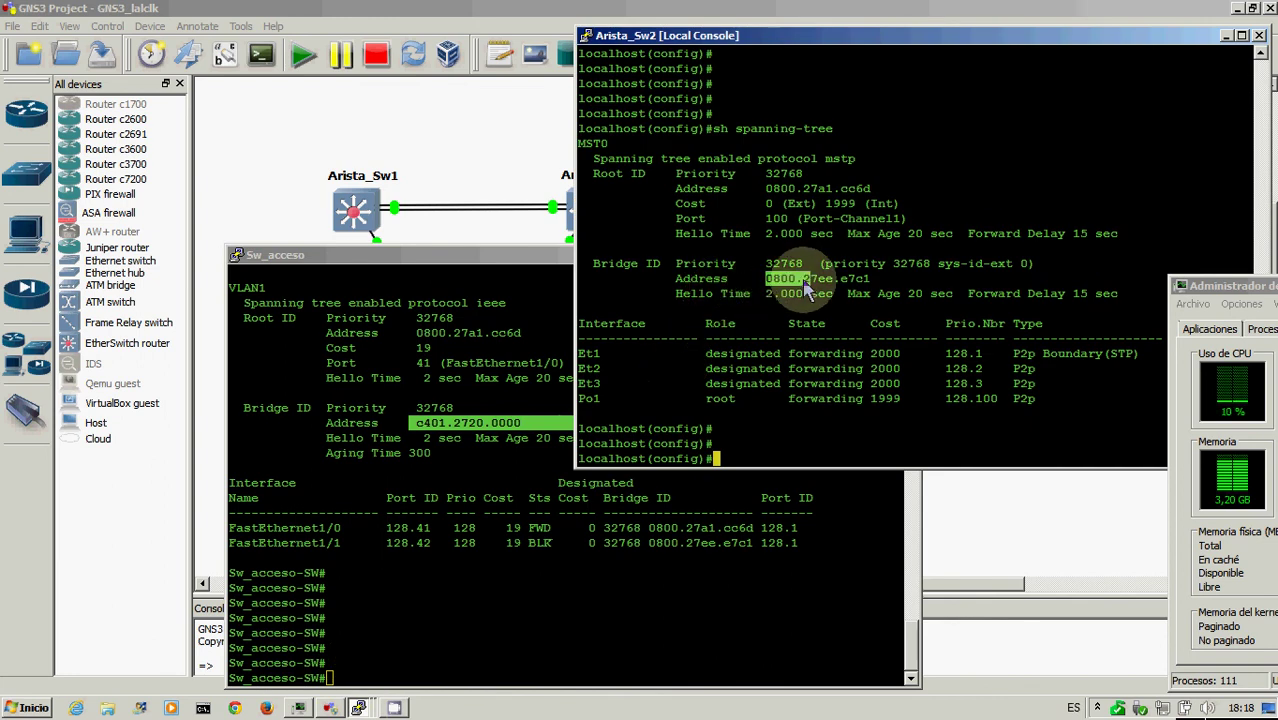
Step: Identify the link between Arista_Sw2 and Sw_acceso in the topology and check the FastEthernet1/1 state in Sw_acceso's console
left_click(493, 130)
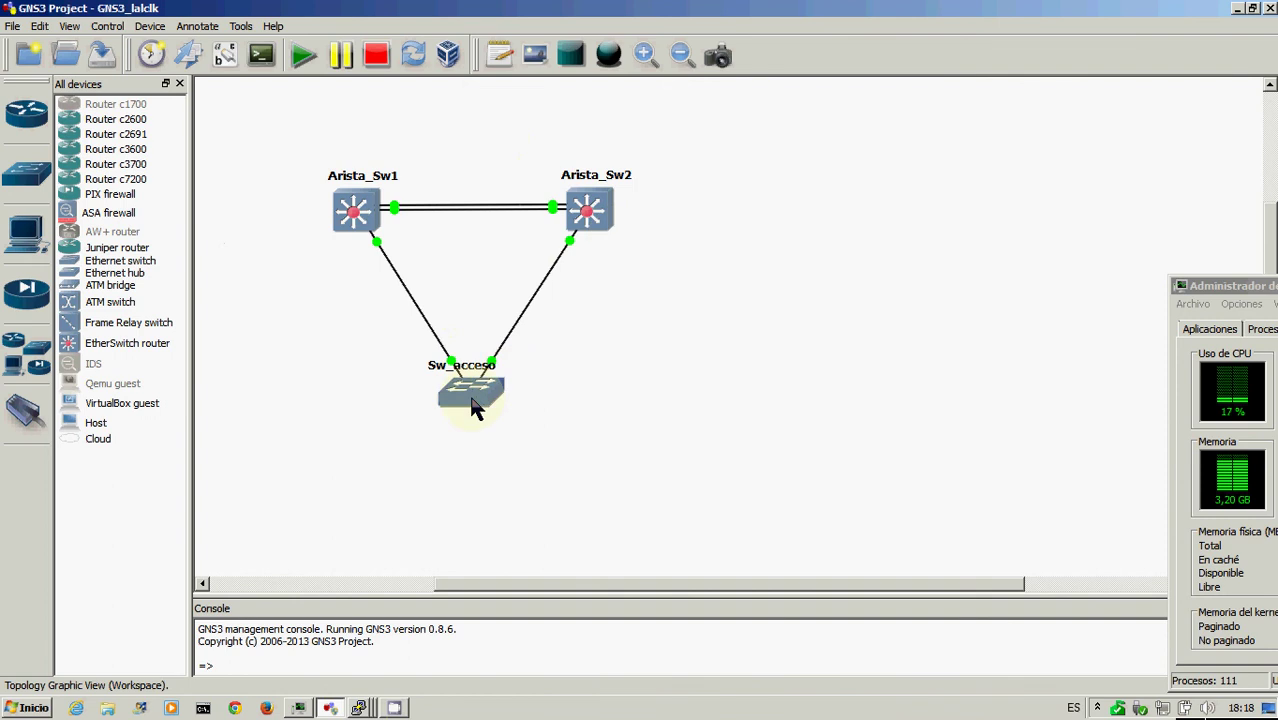
mouse_move(475, 408)
mouse_move(589, 224)
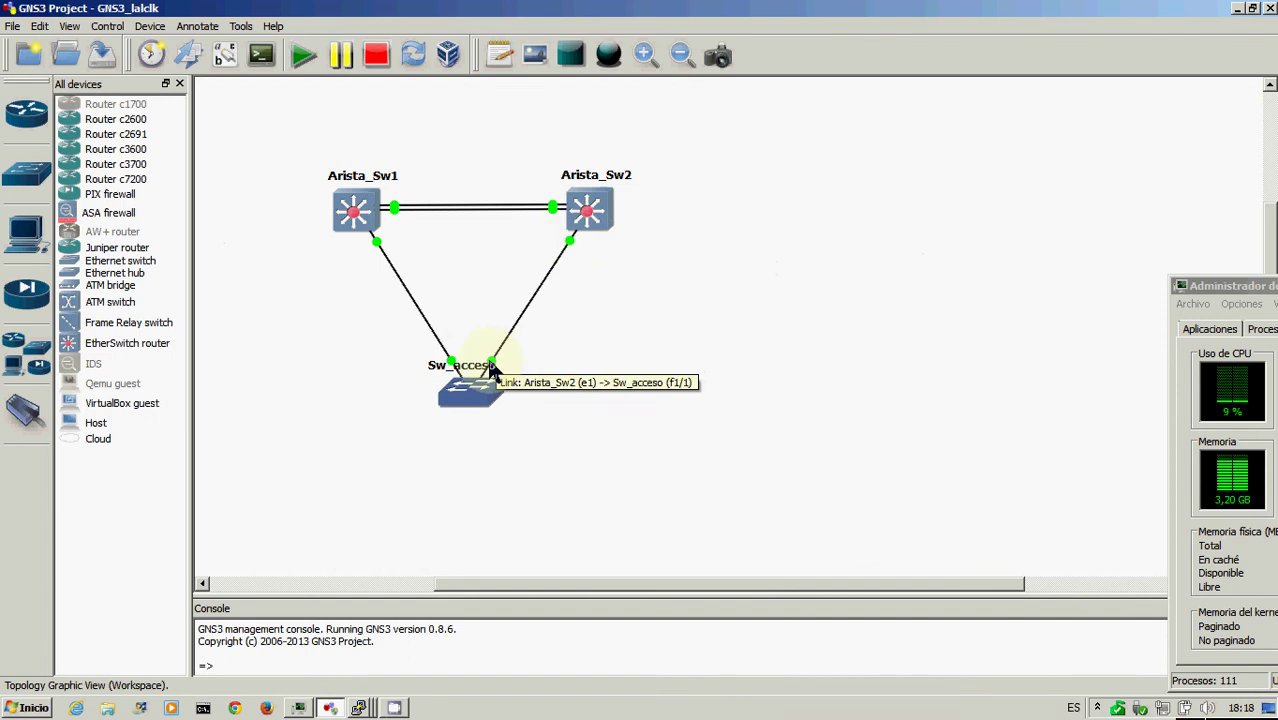
left_click(358, 707)
left_click(358, 677)
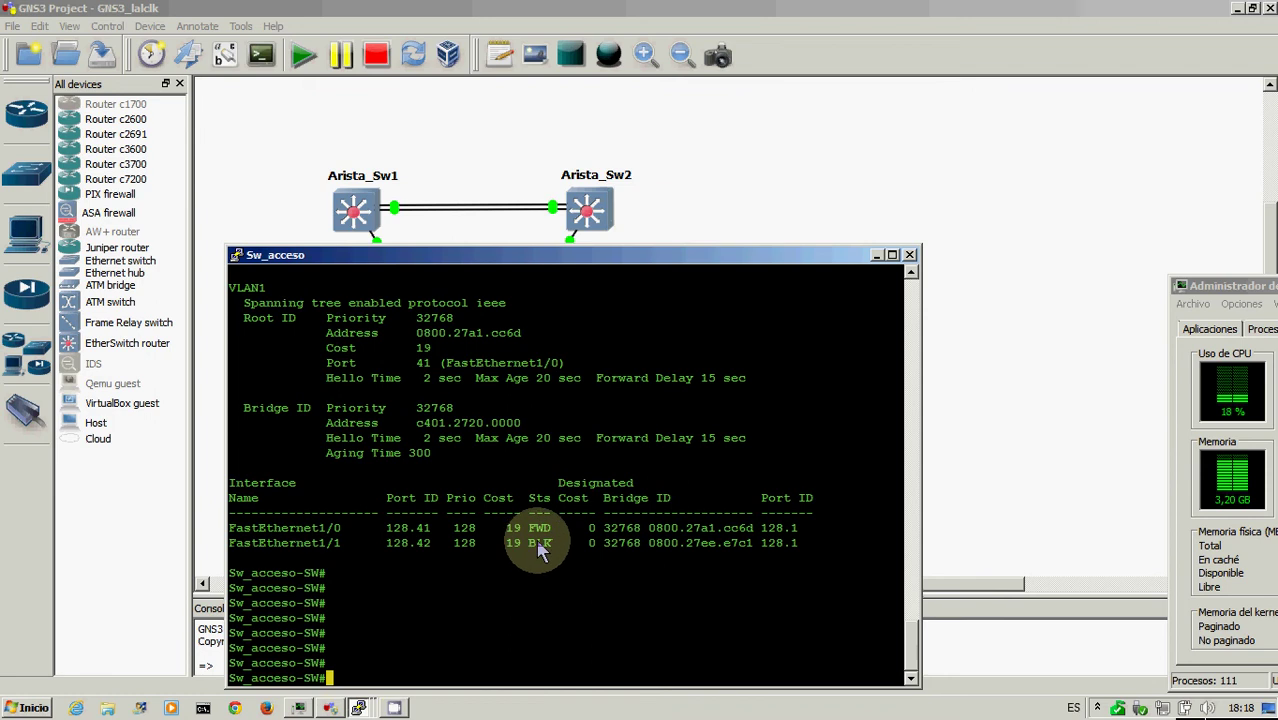
left_click(842, 128)
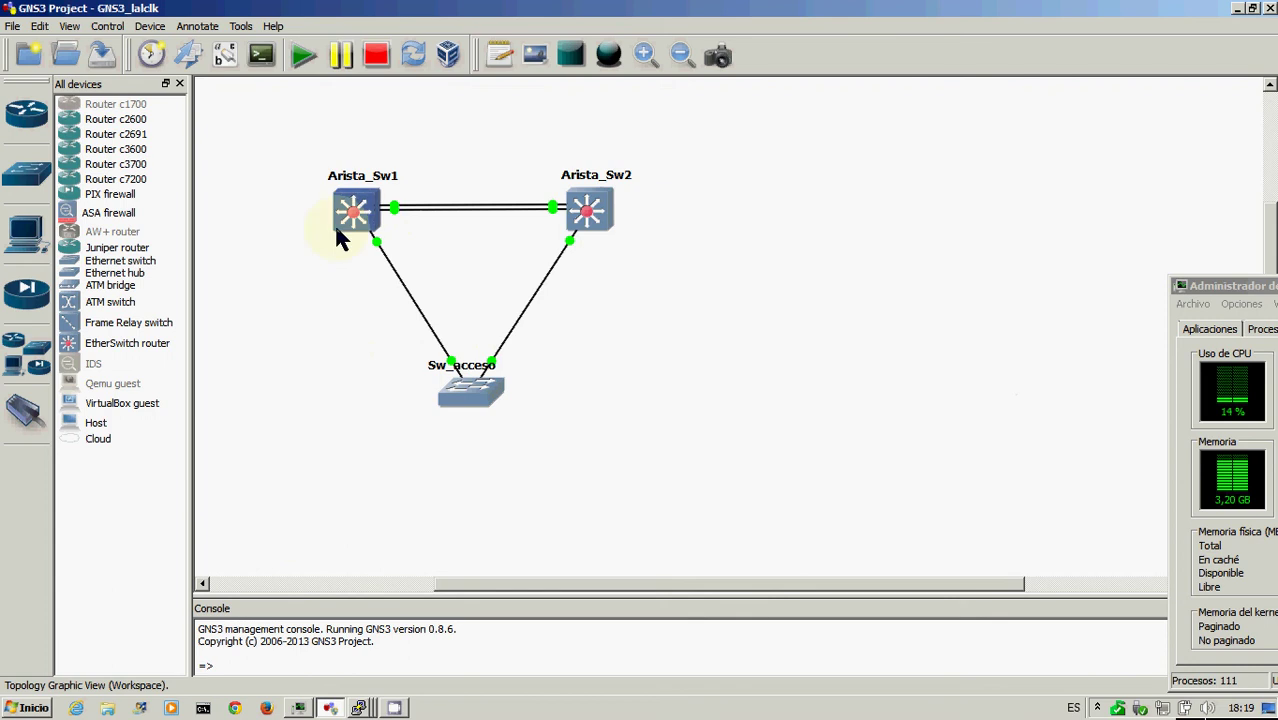
Step: Create VLANs 10 and 20 on Arista_Sw1 and return to global configuration mode
left_click(358, 708)
left_click(365, 628)
key("Return")
key("Return")
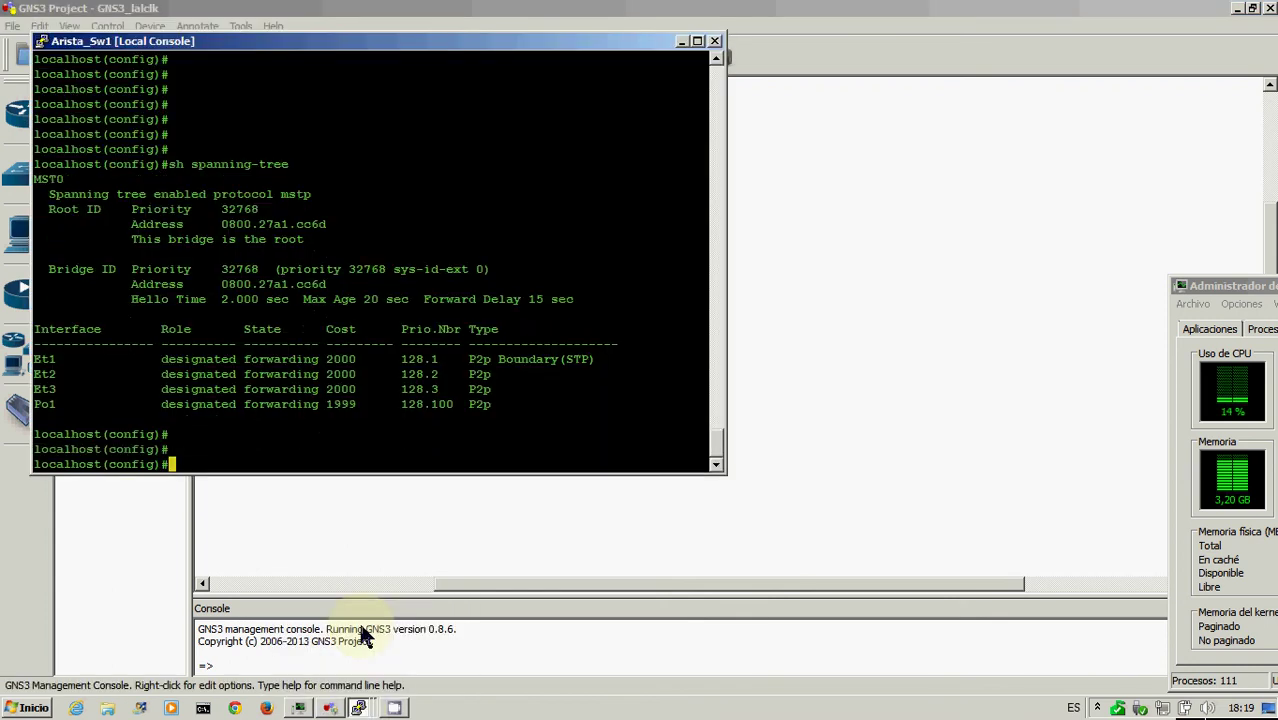
type("vlan 10")
key("Return")
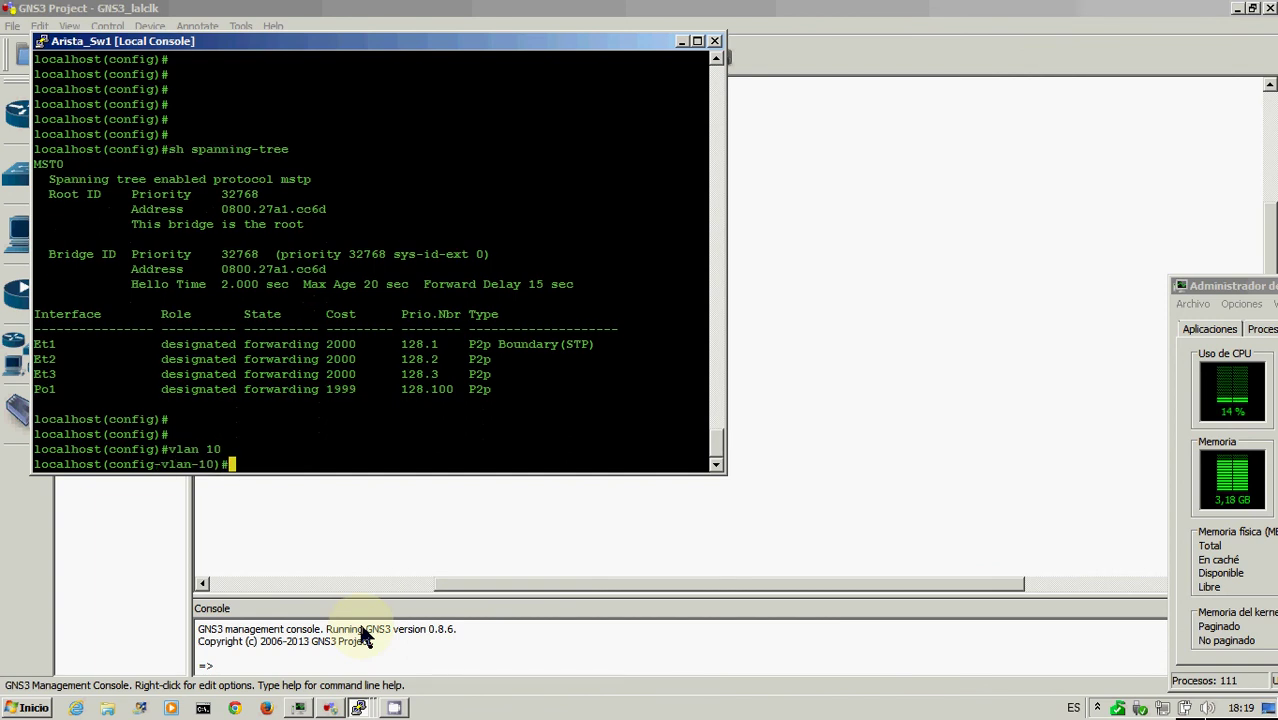
type("vlan 20")
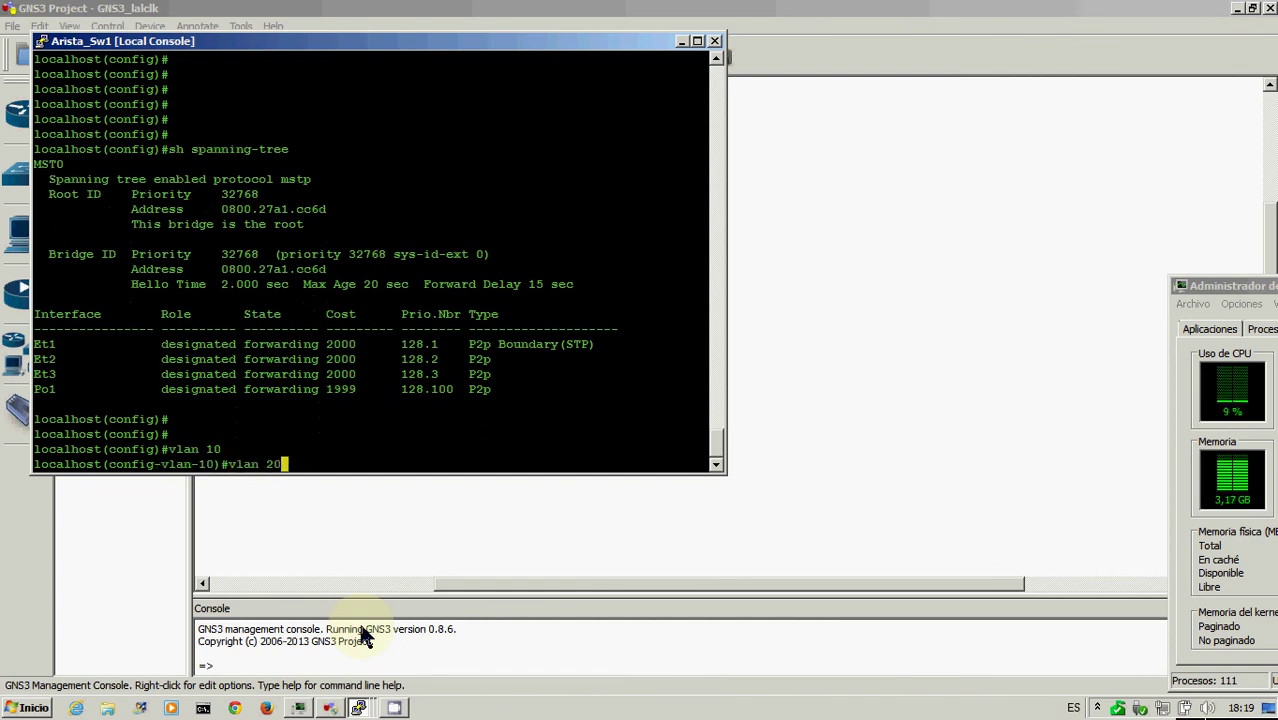
key("Return")
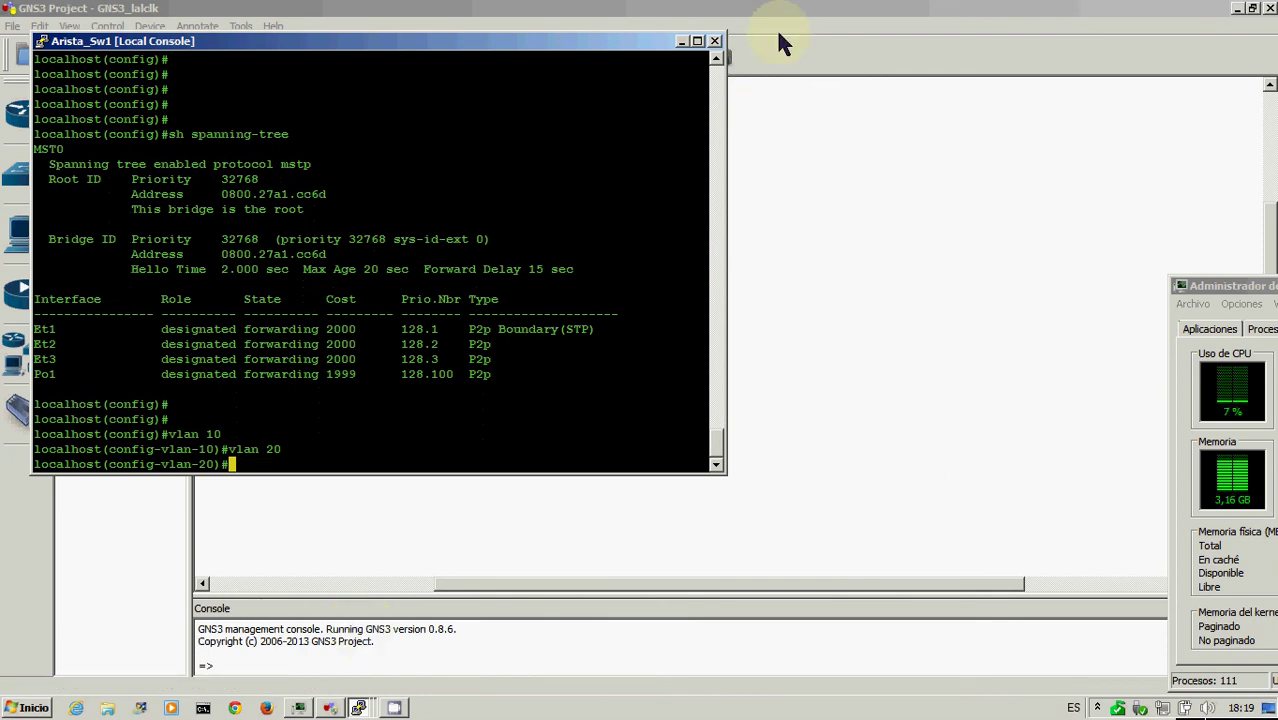
type("exit")
key("Return")
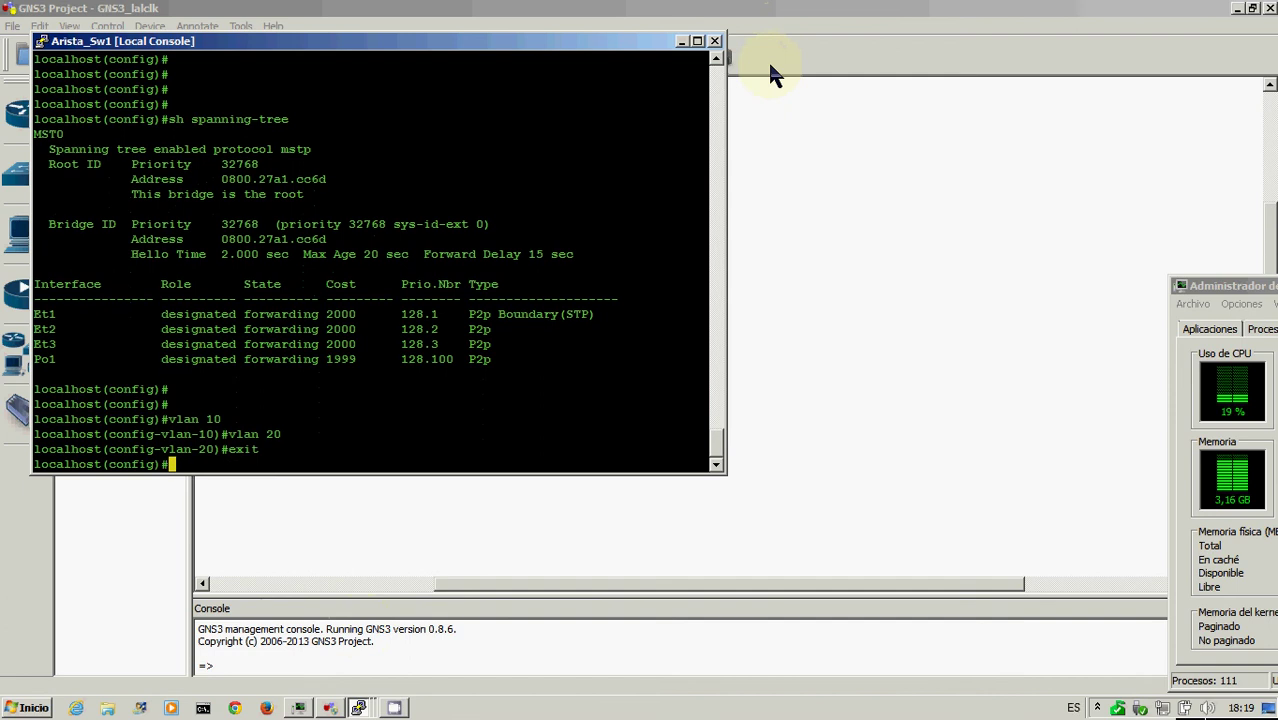
Step: Configure interface Ethernet 1 on Arista_Sw1 as a trunk with switchport mode trunk
left_click(787, 72)
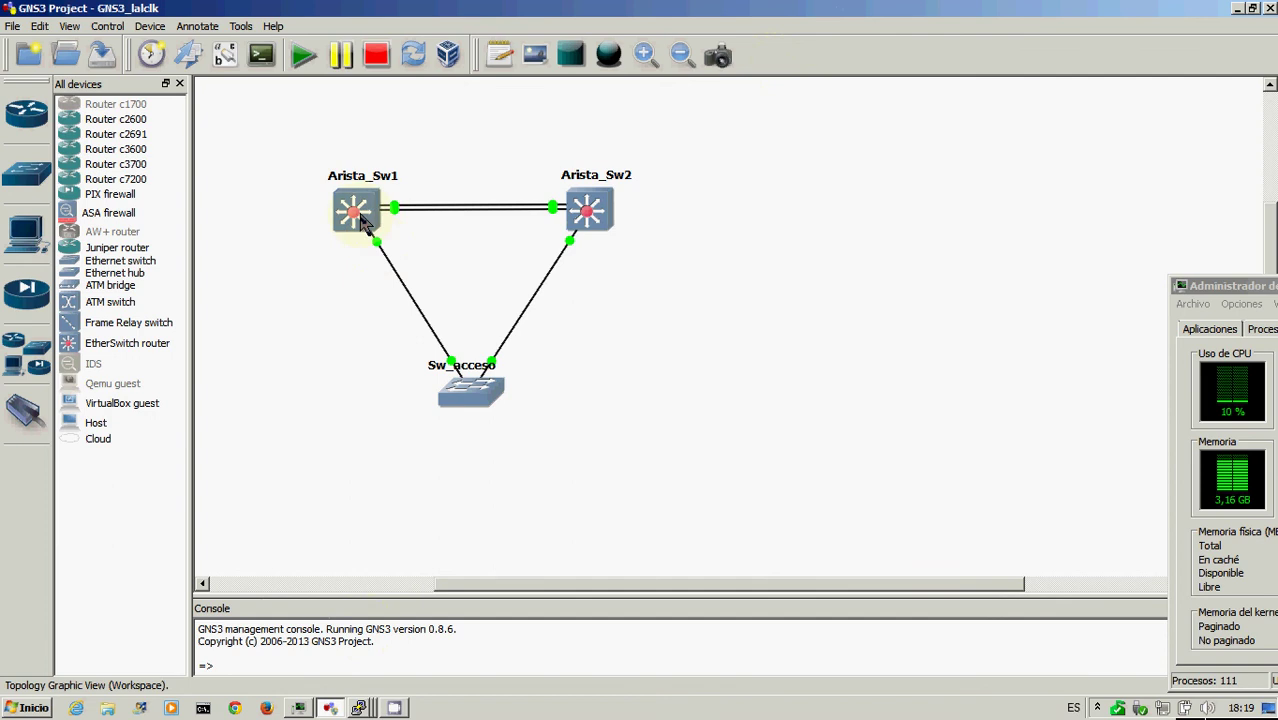
left_click(359, 707)
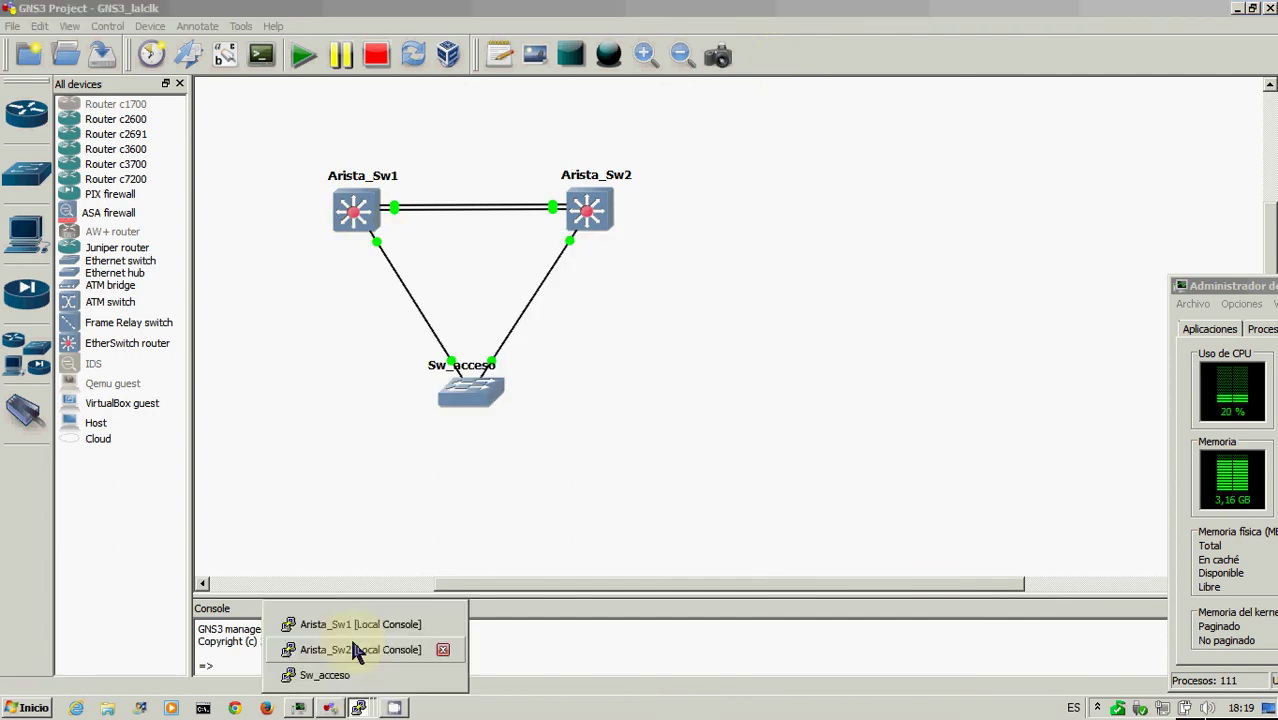
left_click(353, 628)
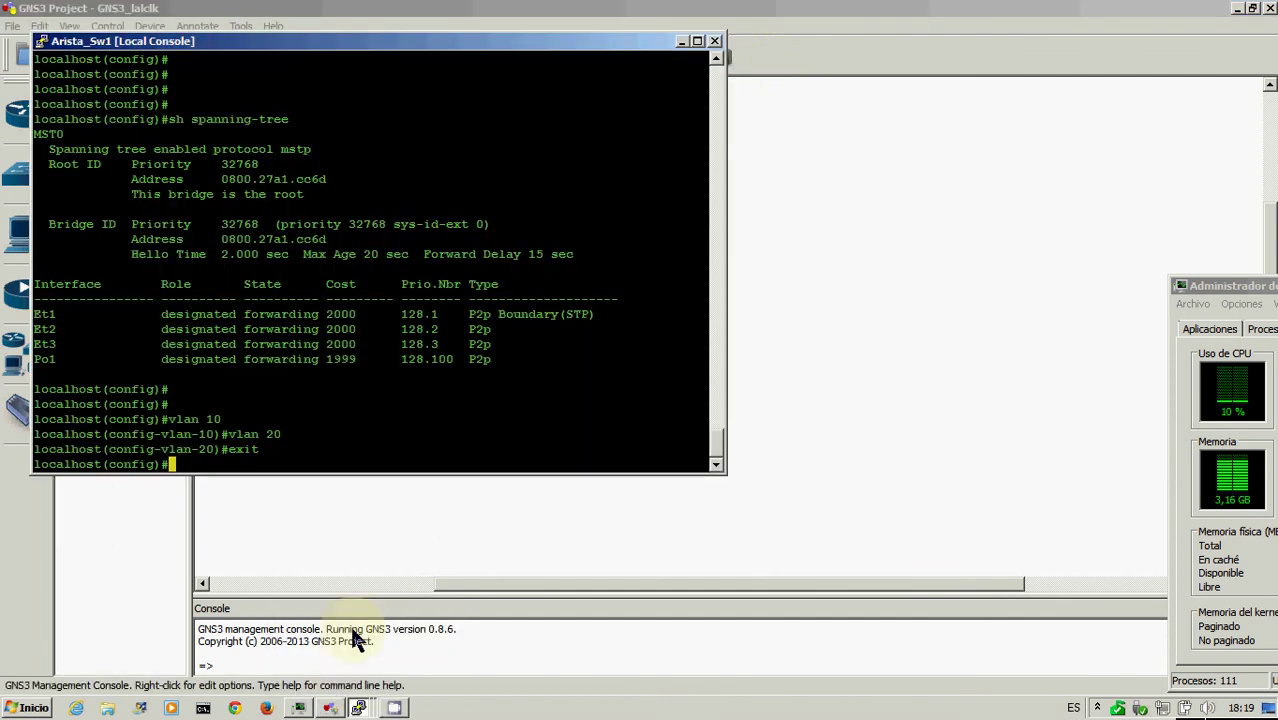
type("int ethernet 1")
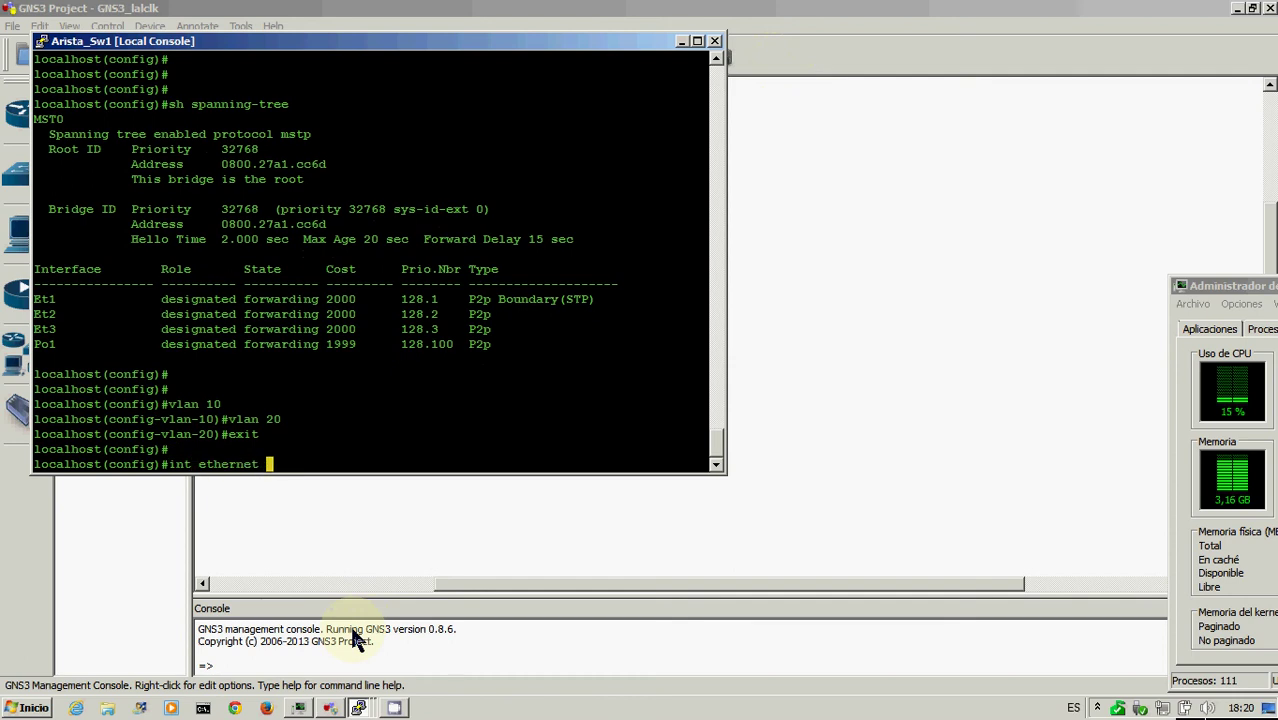
key("Return")
type("switchport ")
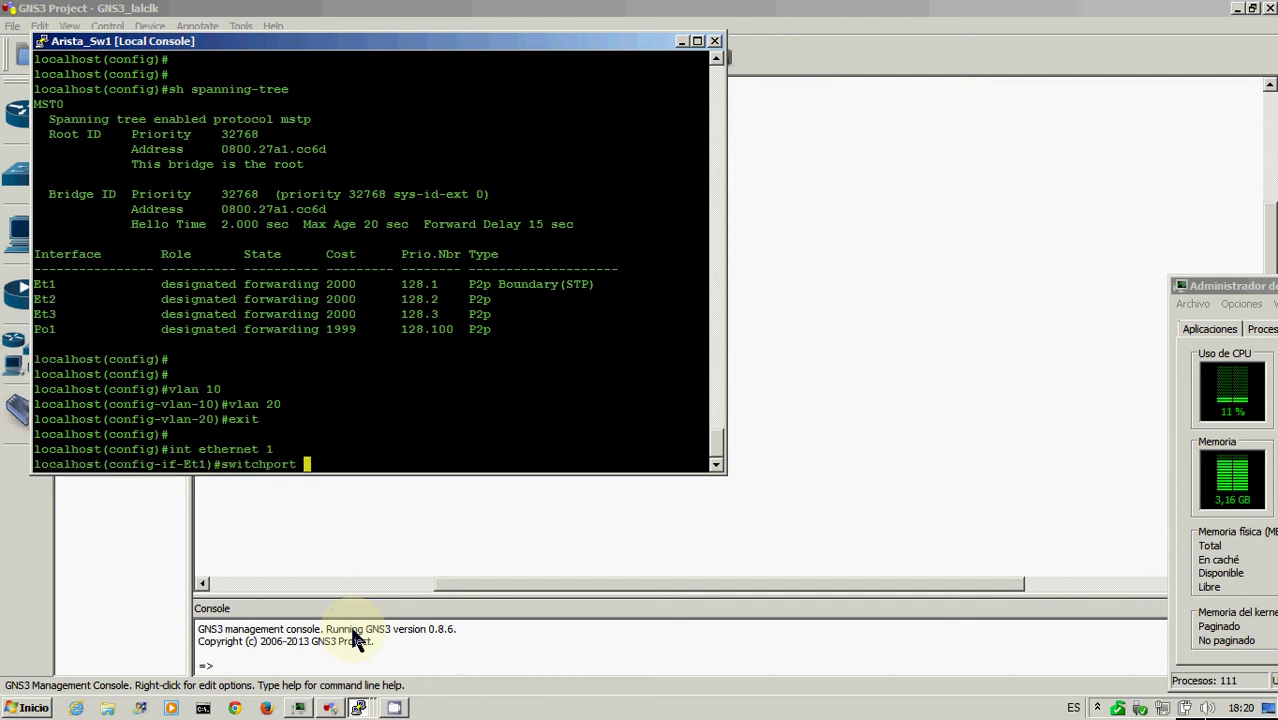
type("mode trunk")
key("Return")
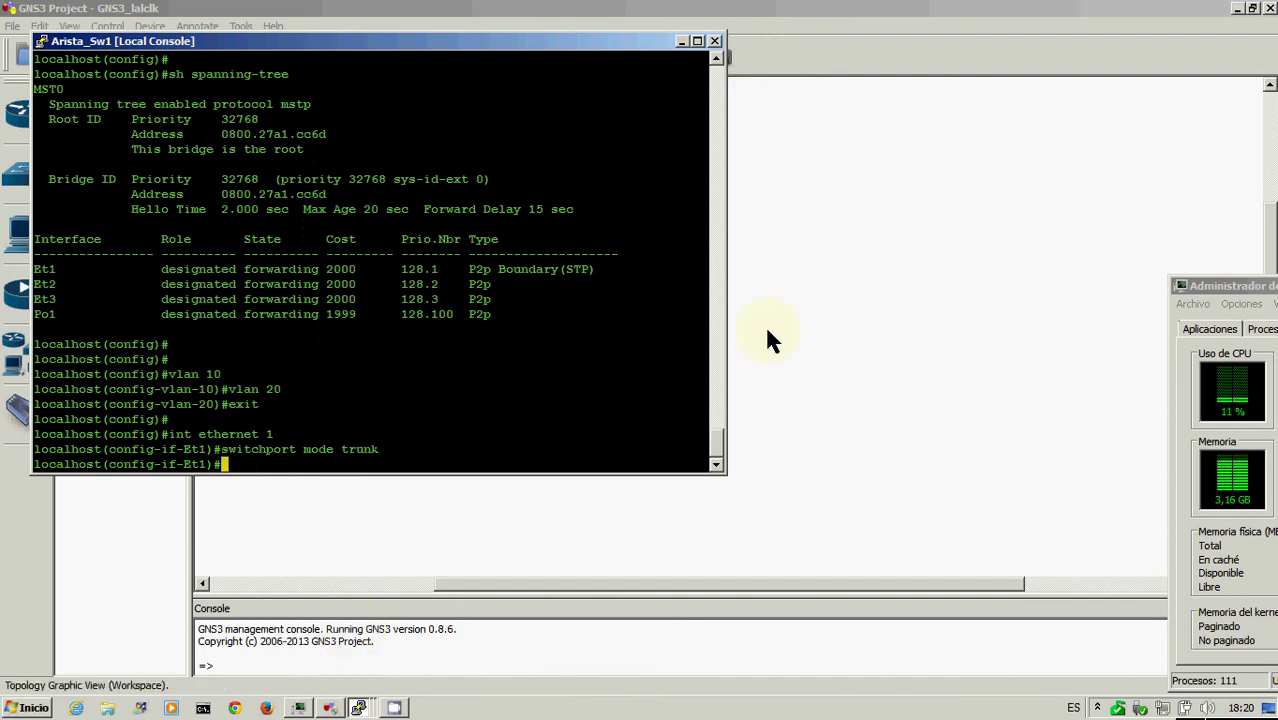
Step: Create VLANs 10 and 20 on Arista_Sw2 and return to global configuration mode
left_click(360, 708)
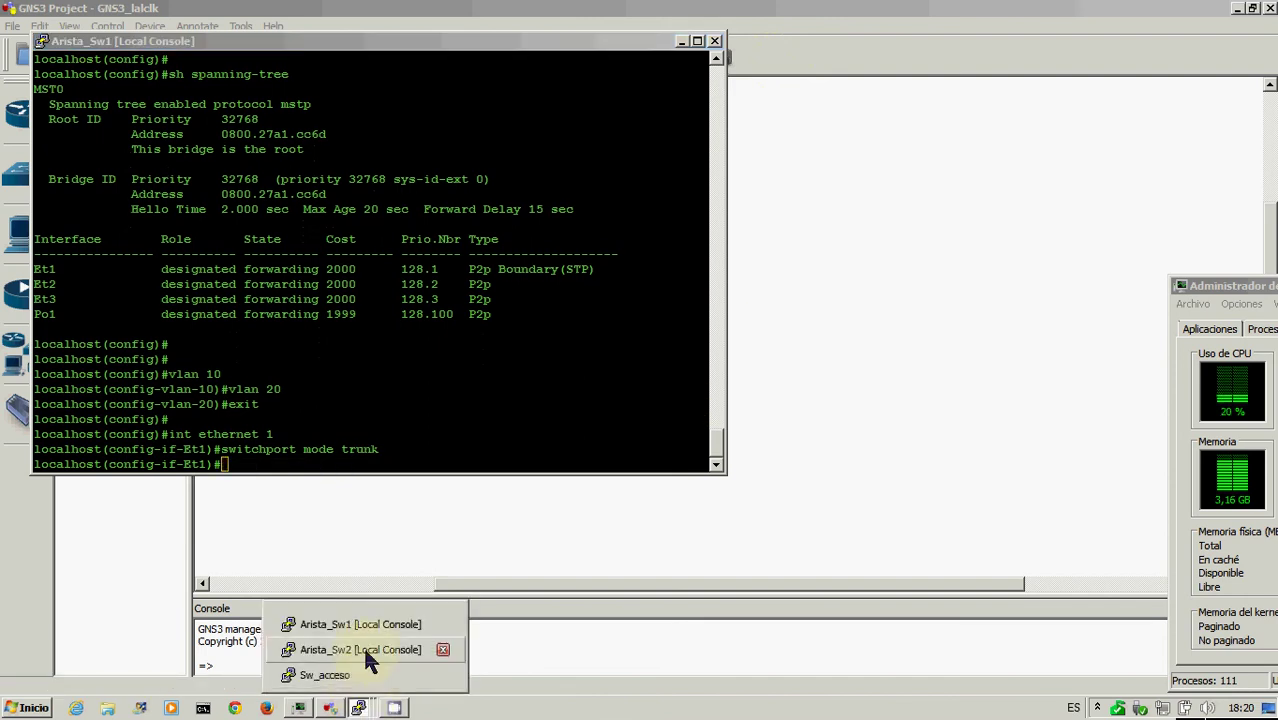
left_click(362, 650)
key("Return")
key("Return")
type("ig)#i")
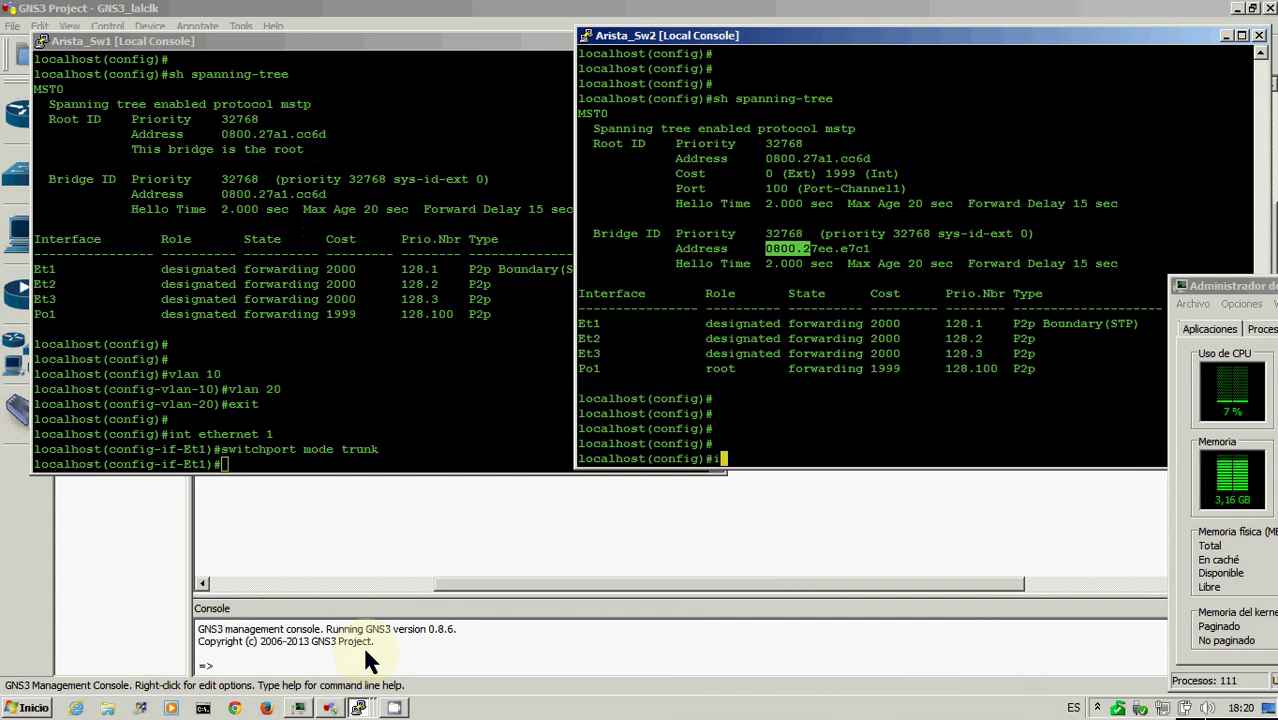
key("BackSpace")
type("vlan 10")
key("Return")
type("vlan 20")
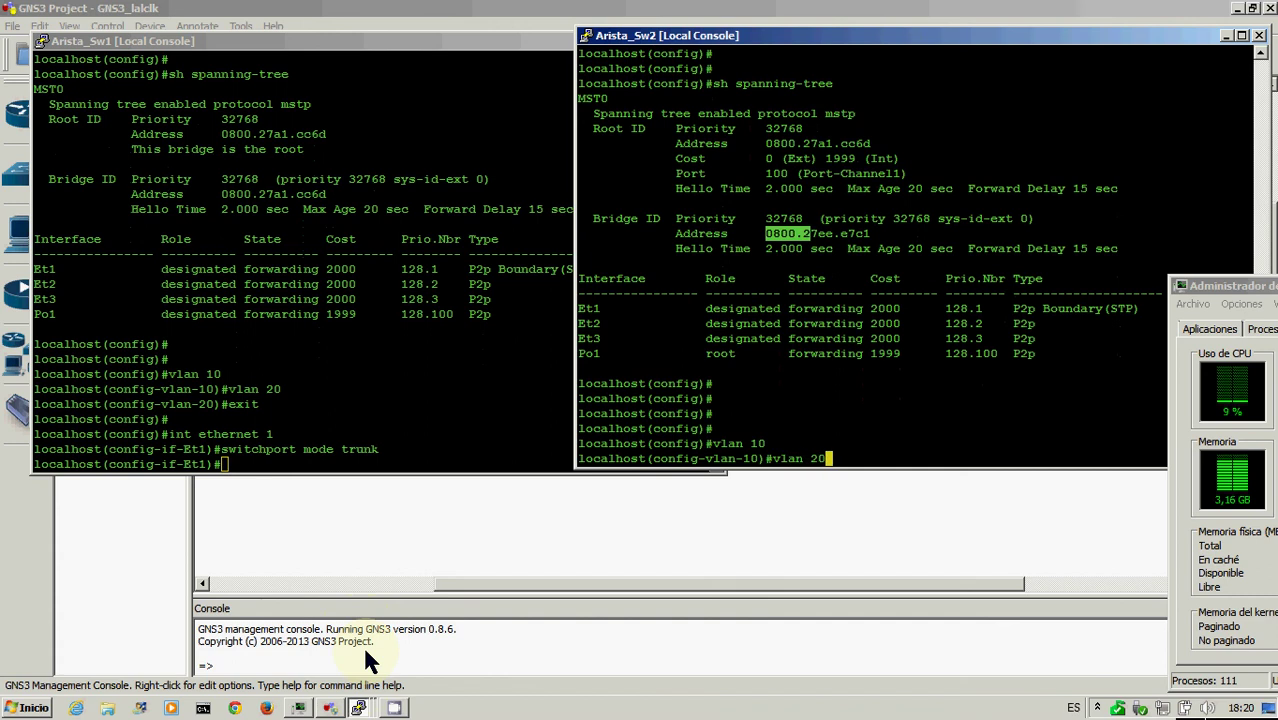
key("Return")
type("exit")
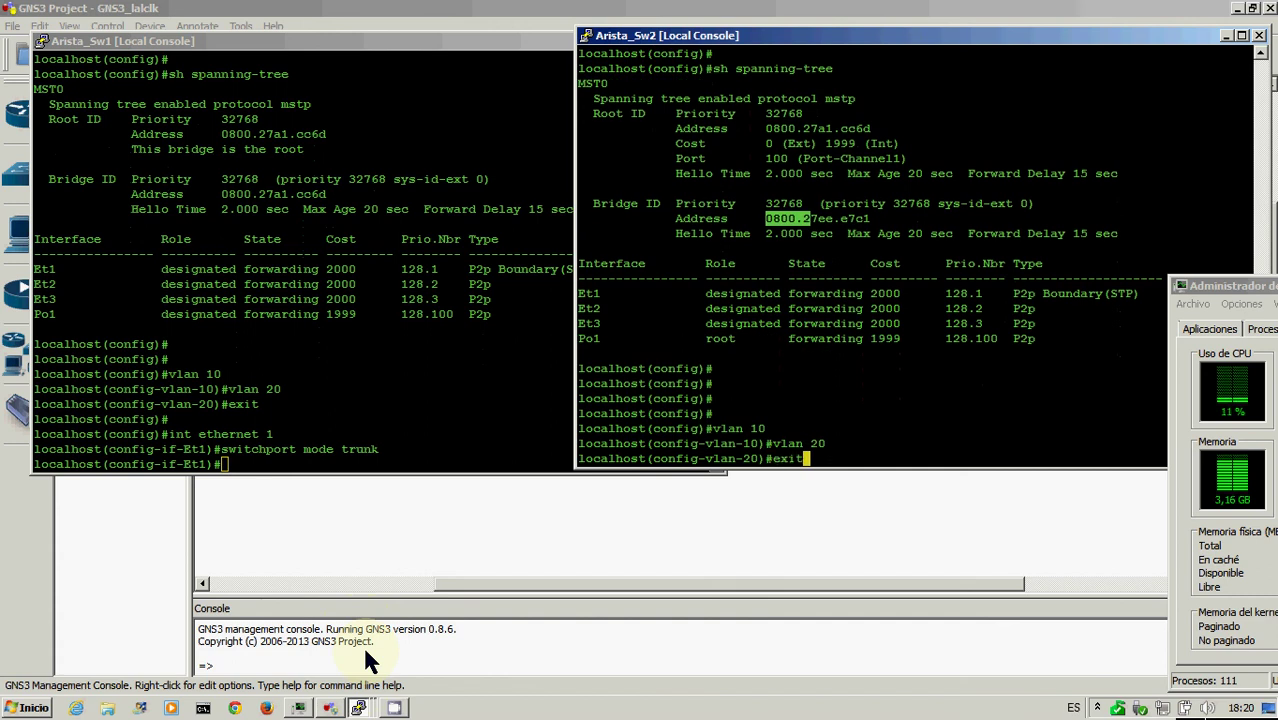
key("Return")
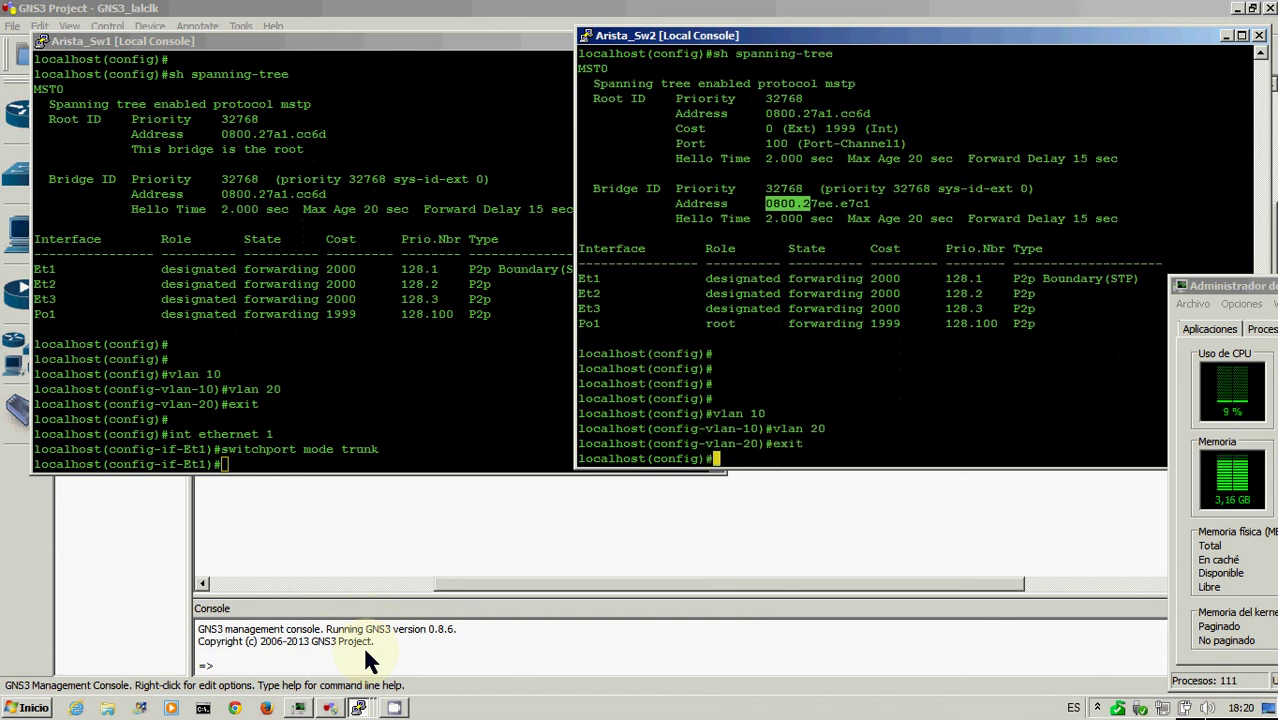
Step: Configure interface Ethernet 1 on Arista_Sw2 as a trunk switchport
type("int ethernet 1")
key("Return")
type("st(config-if-Et1)#s")
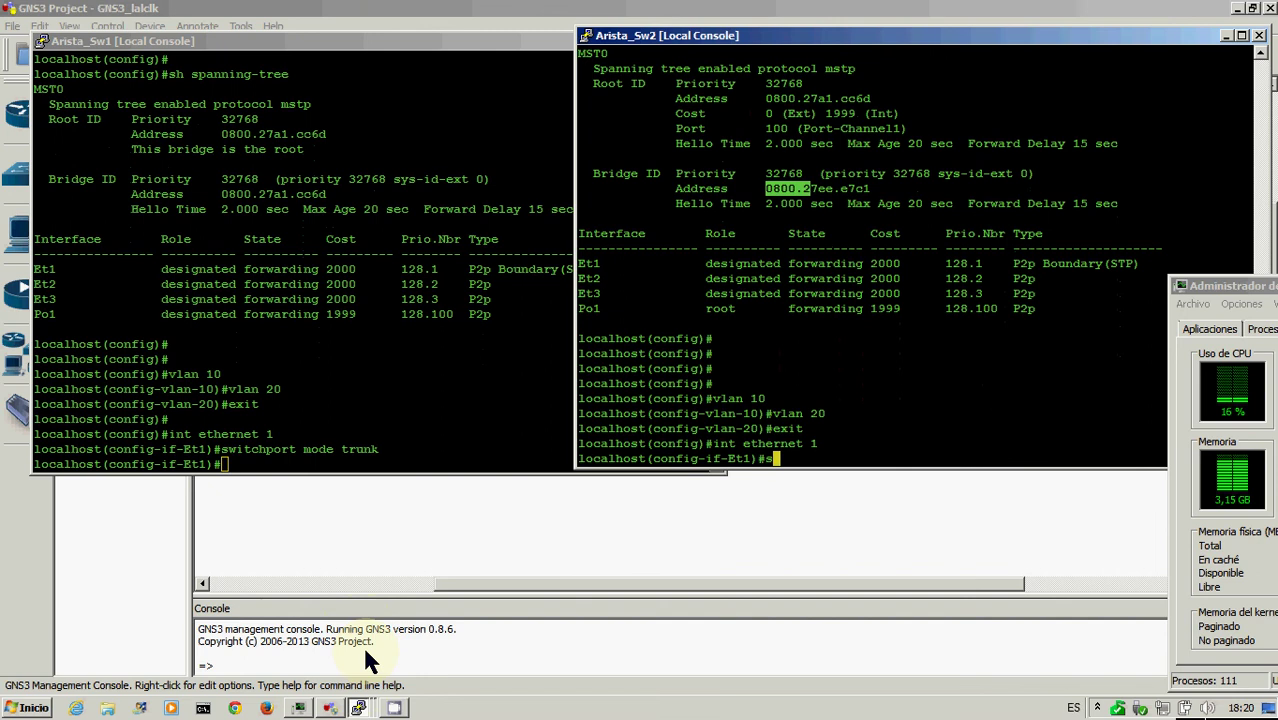
type("witchport mo trunk")
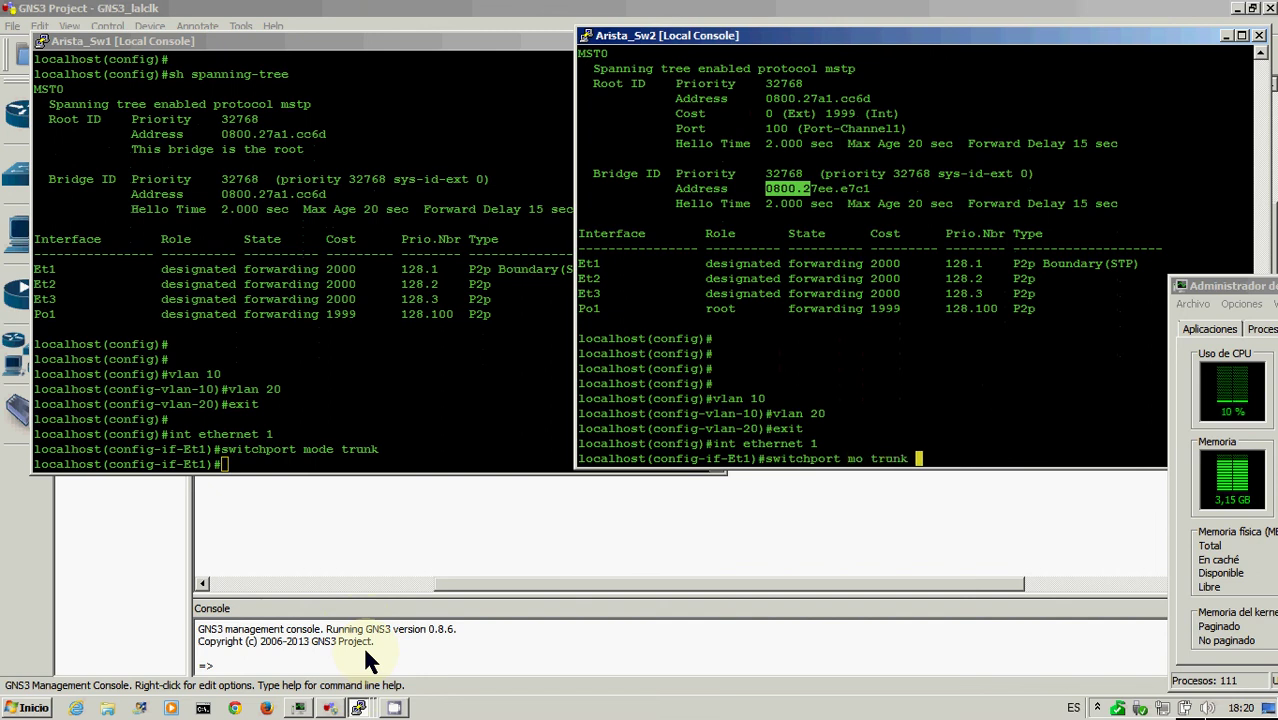
key("Return")
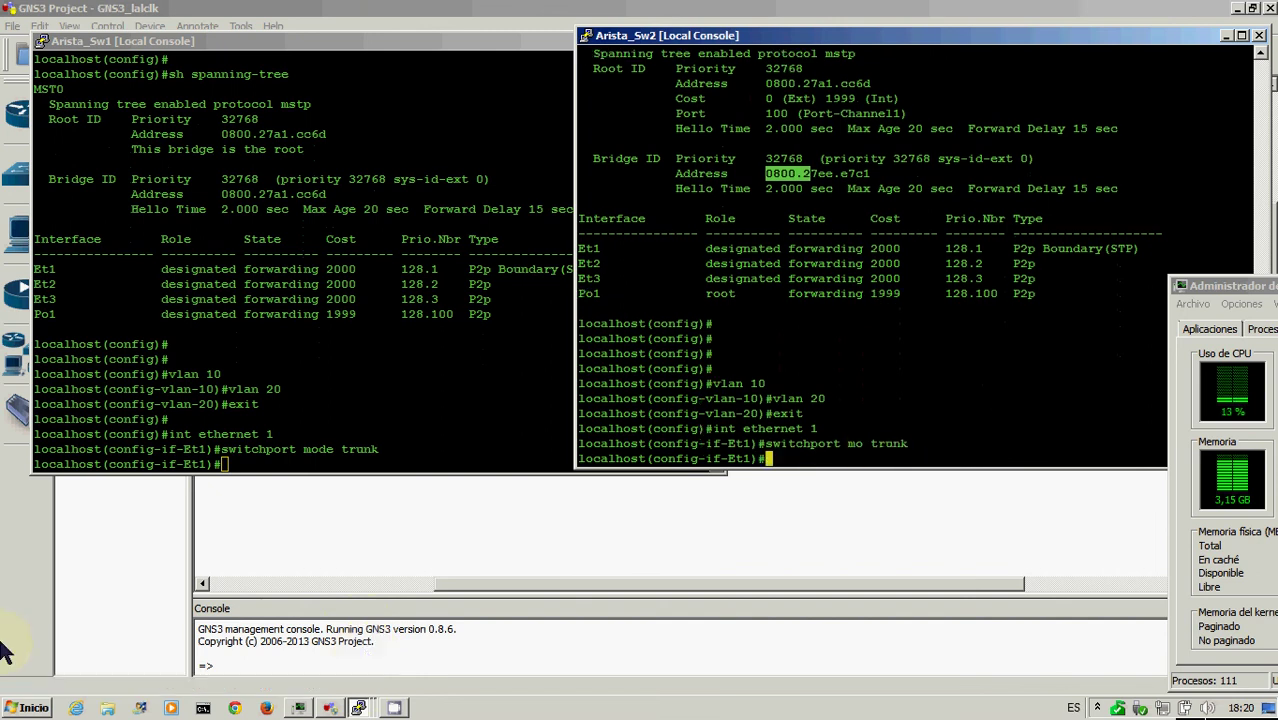
Step: Enter the VLAN database on Sw_acceso and define VLANs 10, 29 and 20
left_click(330, 708)
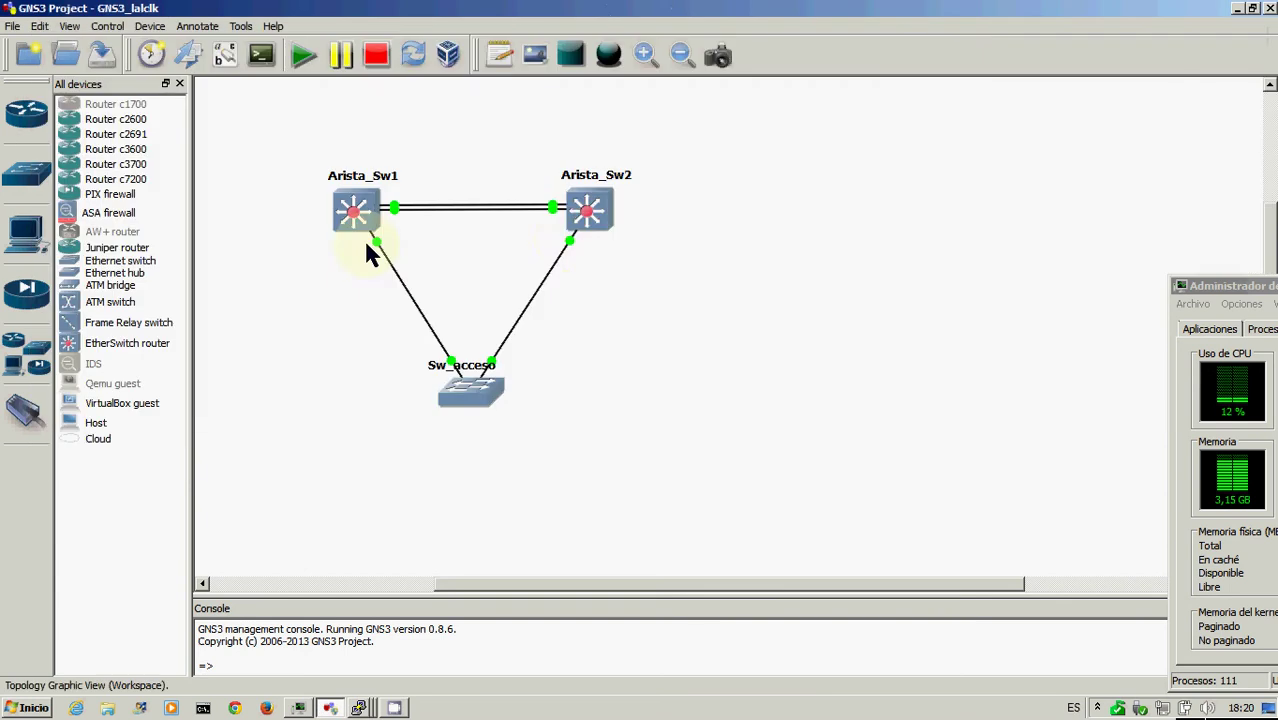
left_click(364, 708)
left_click(364, 672)
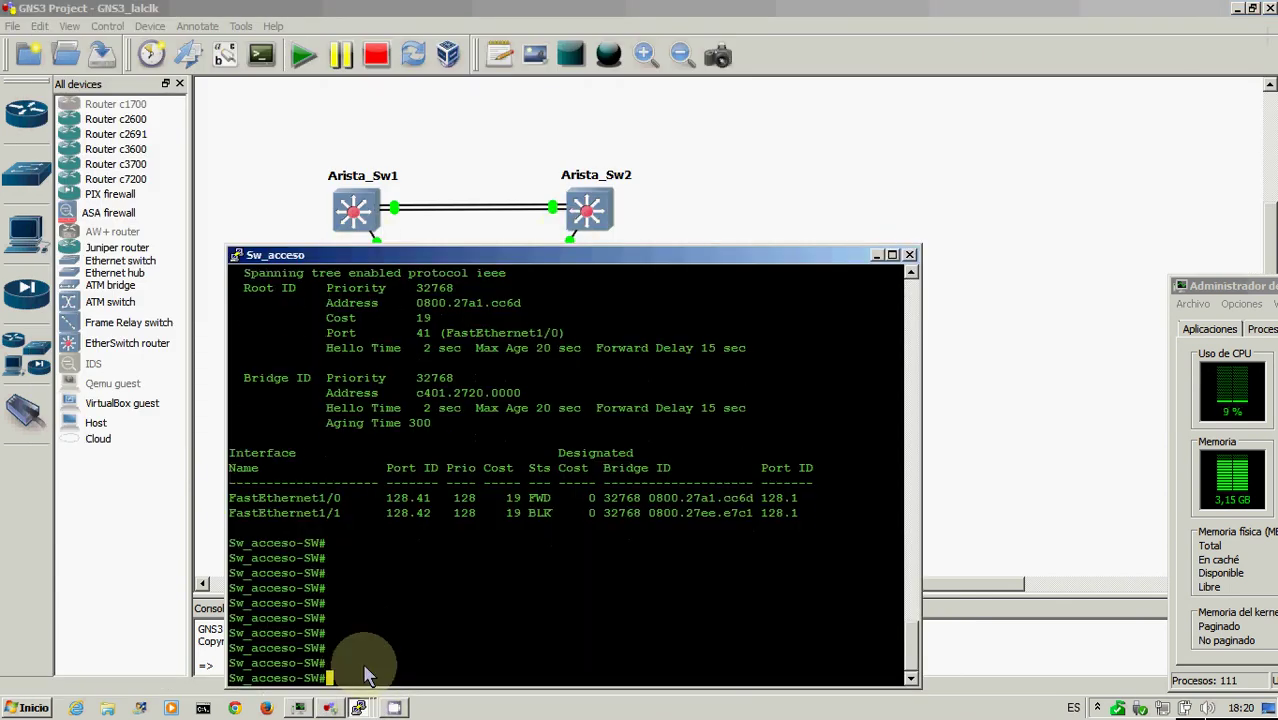
type("vlan dat")
key("Tab")
key("Return")
type("vlan 10")
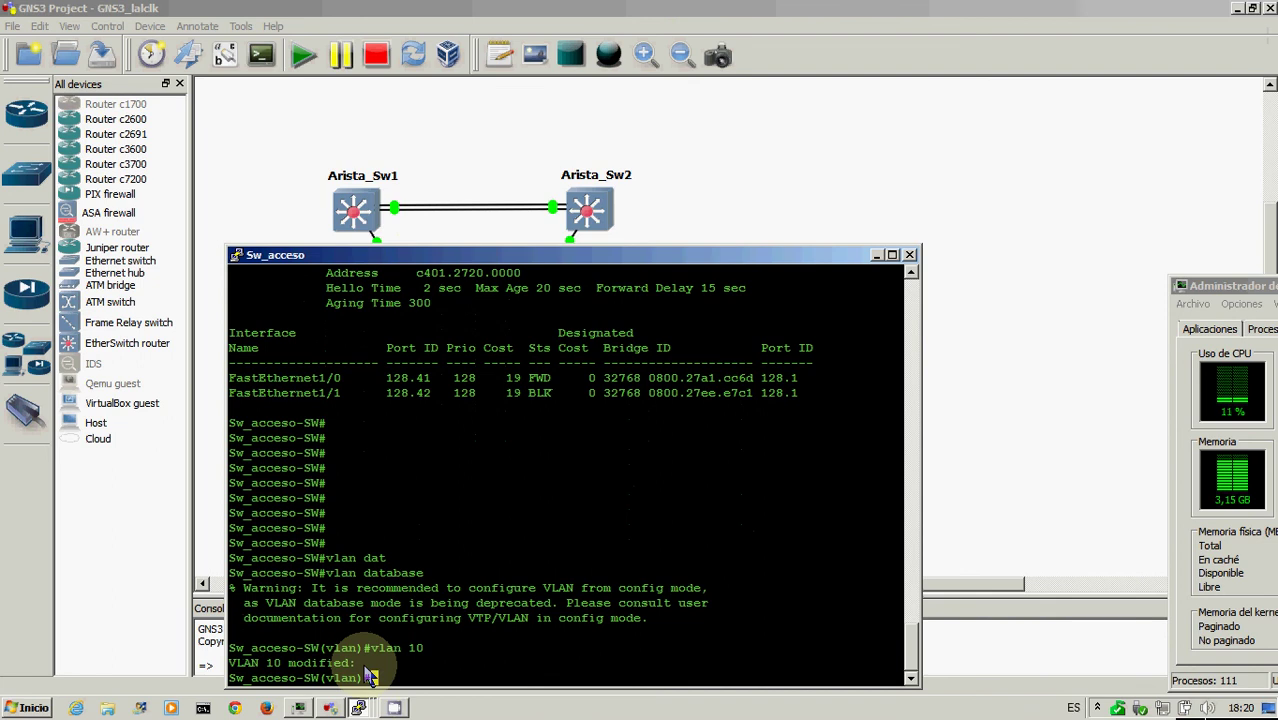
type("vlan 29")
key("Return")
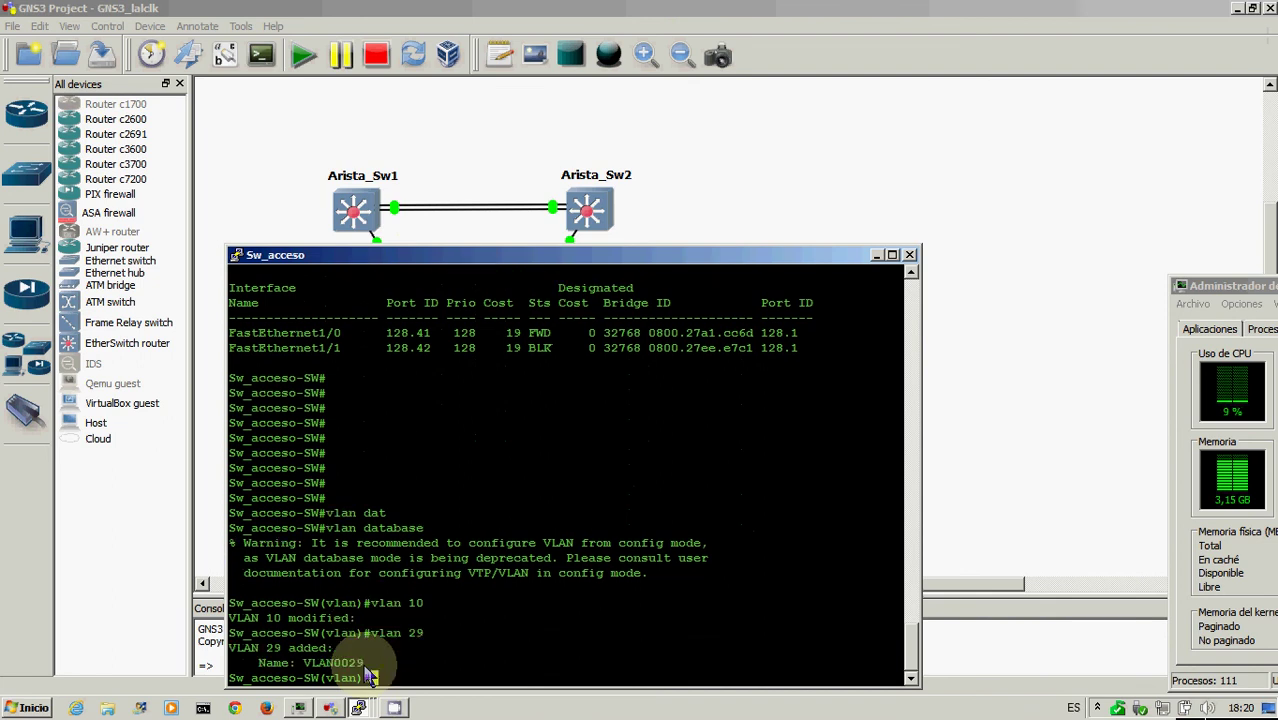
type("vlan 20")
key("Return")
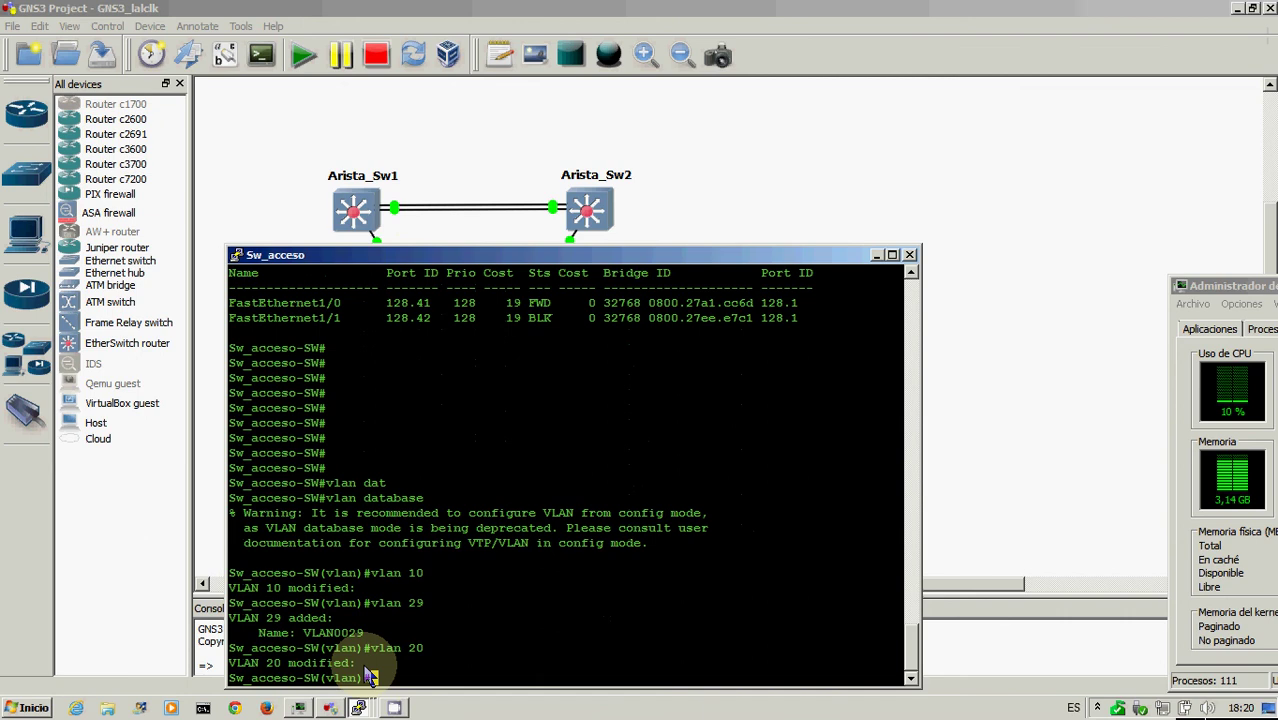
Step: Delete VLAN 29 from Sw_acceso's VLAN database
type("vlan 29")
key("ctrl+a")
type("no")
key("Return")
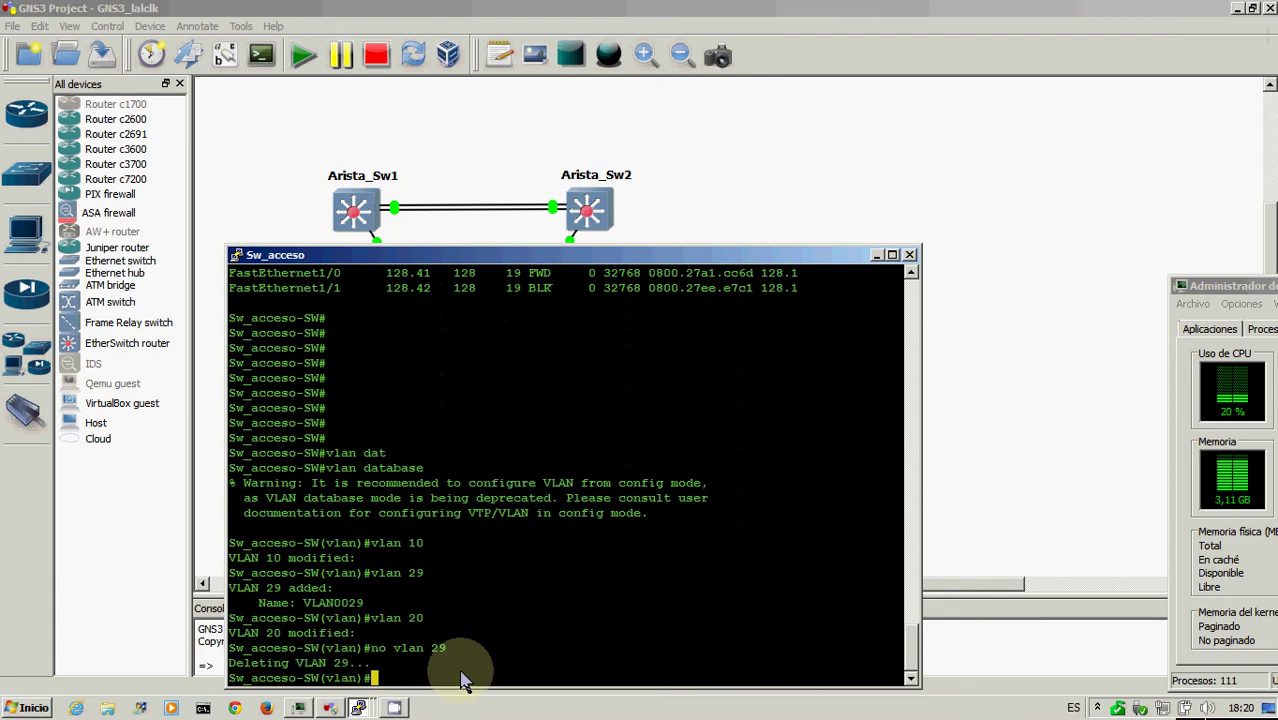
key("Return")
key("Return")
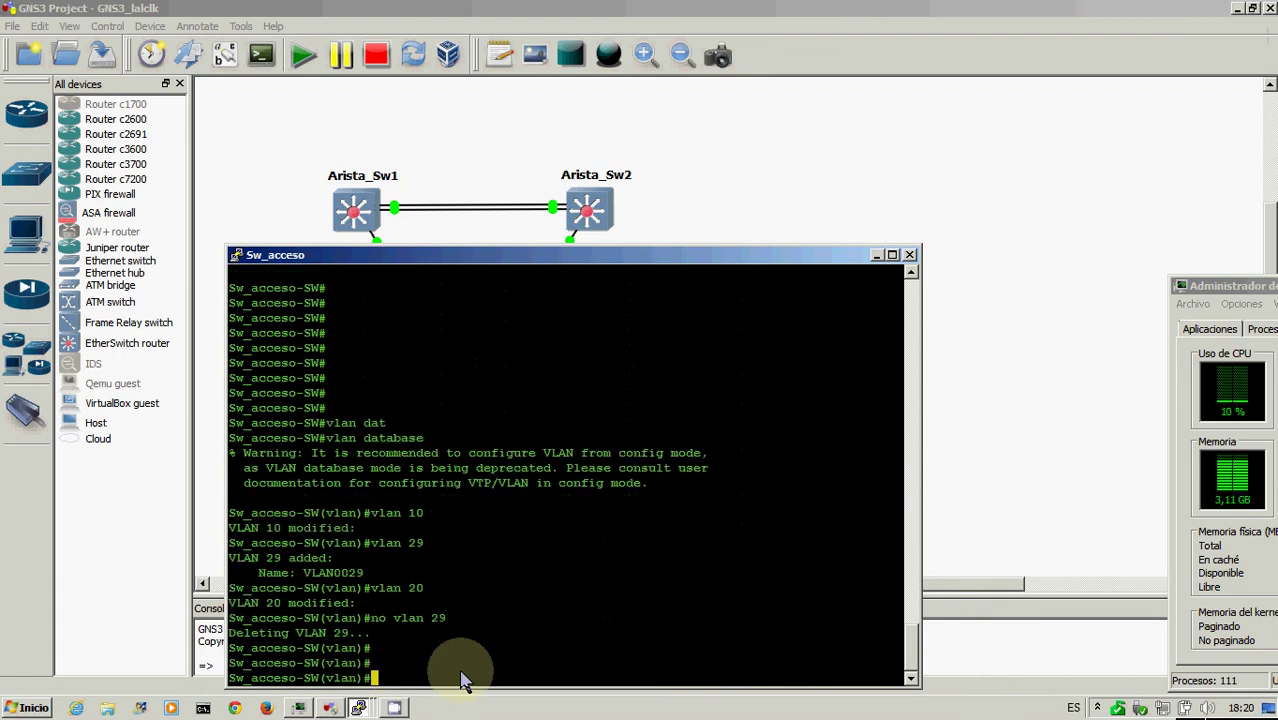
Step: Apply the VLAN database changes on Sw_acceso
type("e")
key("BackSpace")
type("aplly")
key("Return")
type("apl")
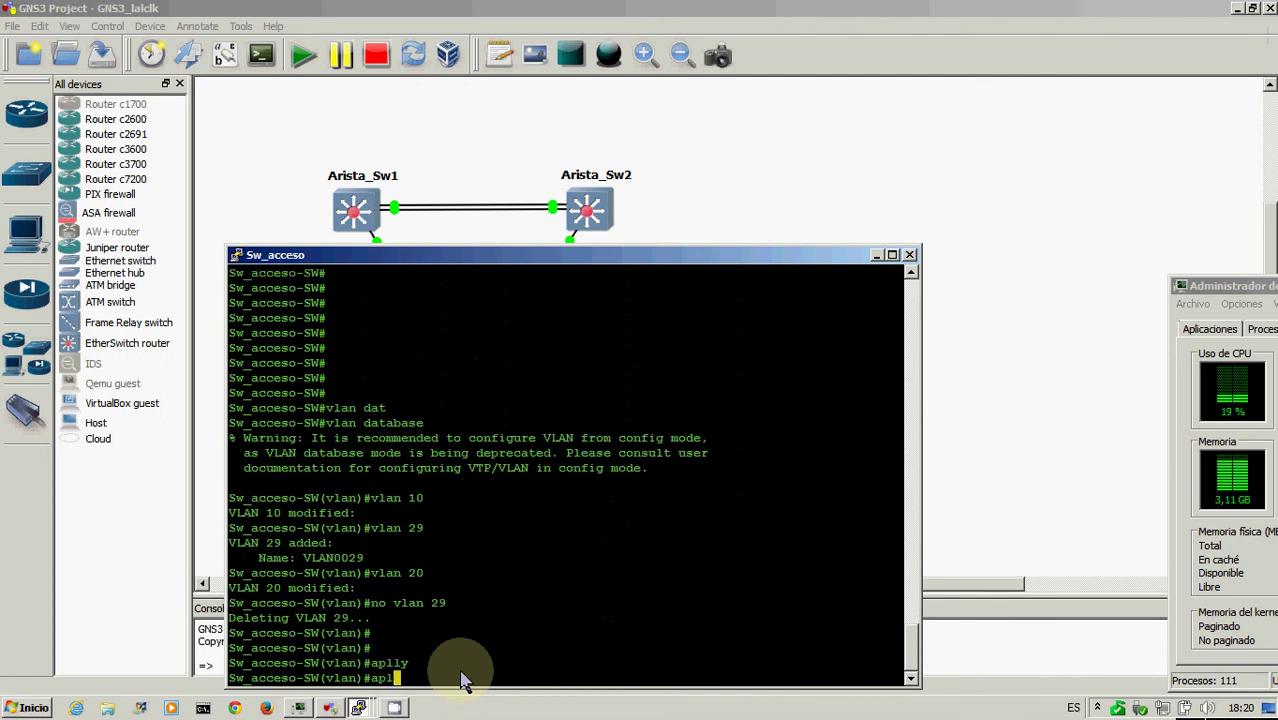
key("Tab")
key("Return")
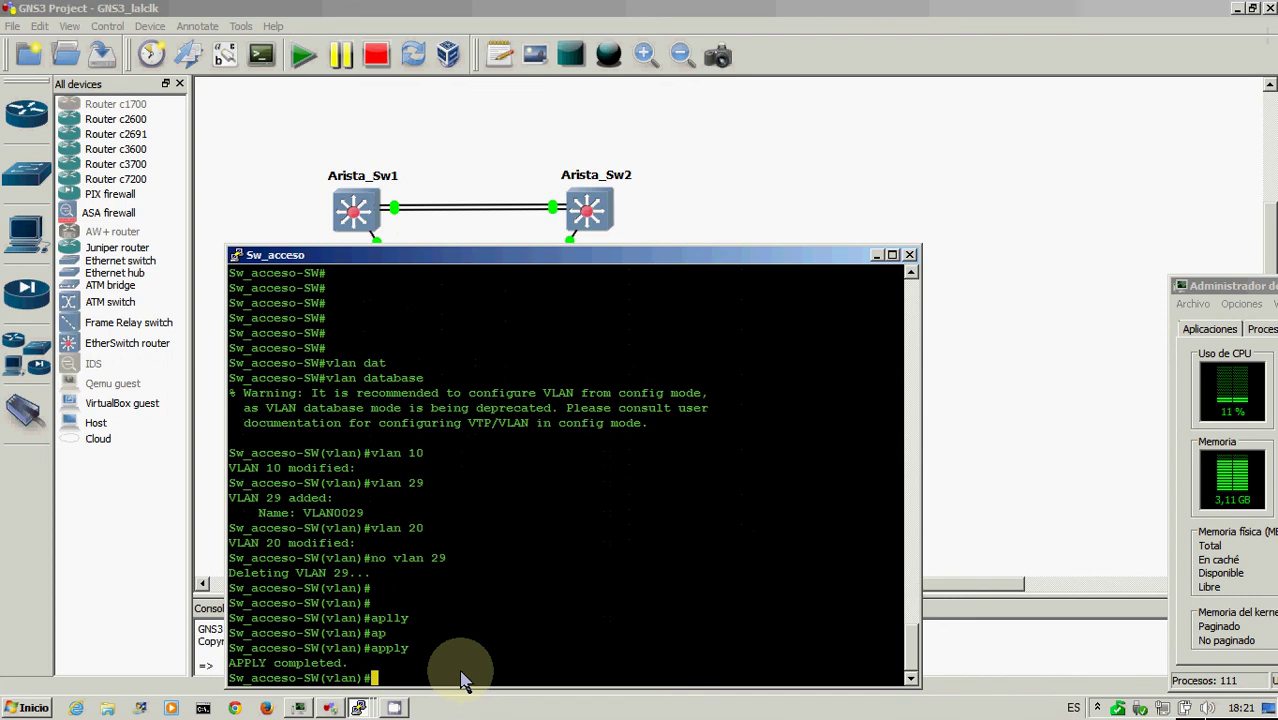
Step: Exit VLAN database mode on Sw_acceso and return to the privileged prompt
type("exit")
key("Return")
key("Return")
key("Return")
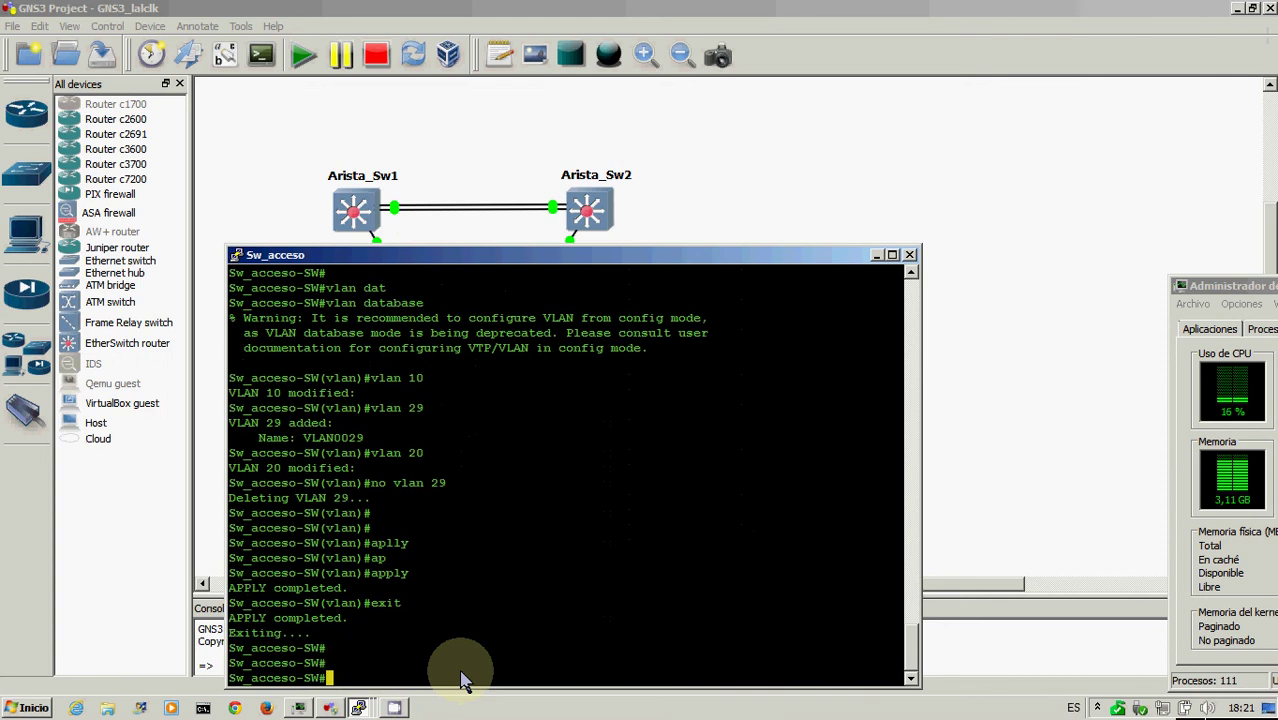
Step: Display Sw_acceso's VLAN table with show vlan-switch to check VLANs 10 and 20
type("sh vl")
key("Tab")
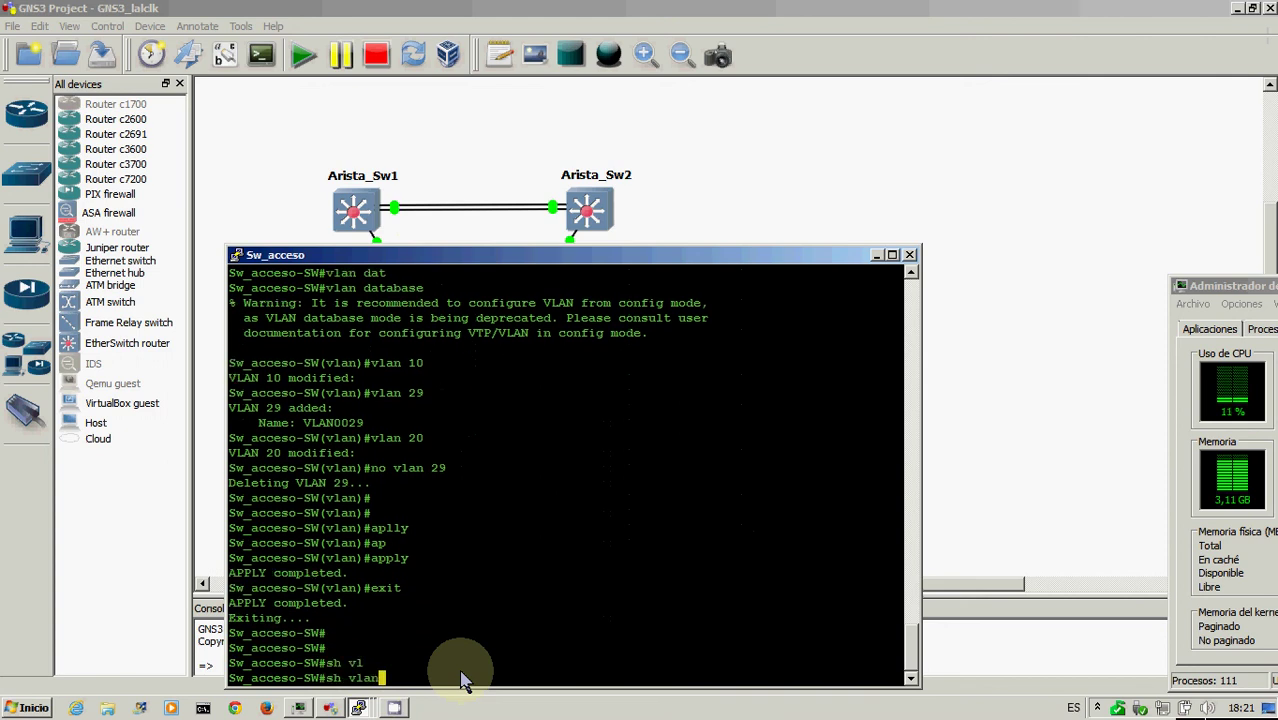
type("-sw")
key("Tab")
key("Return")
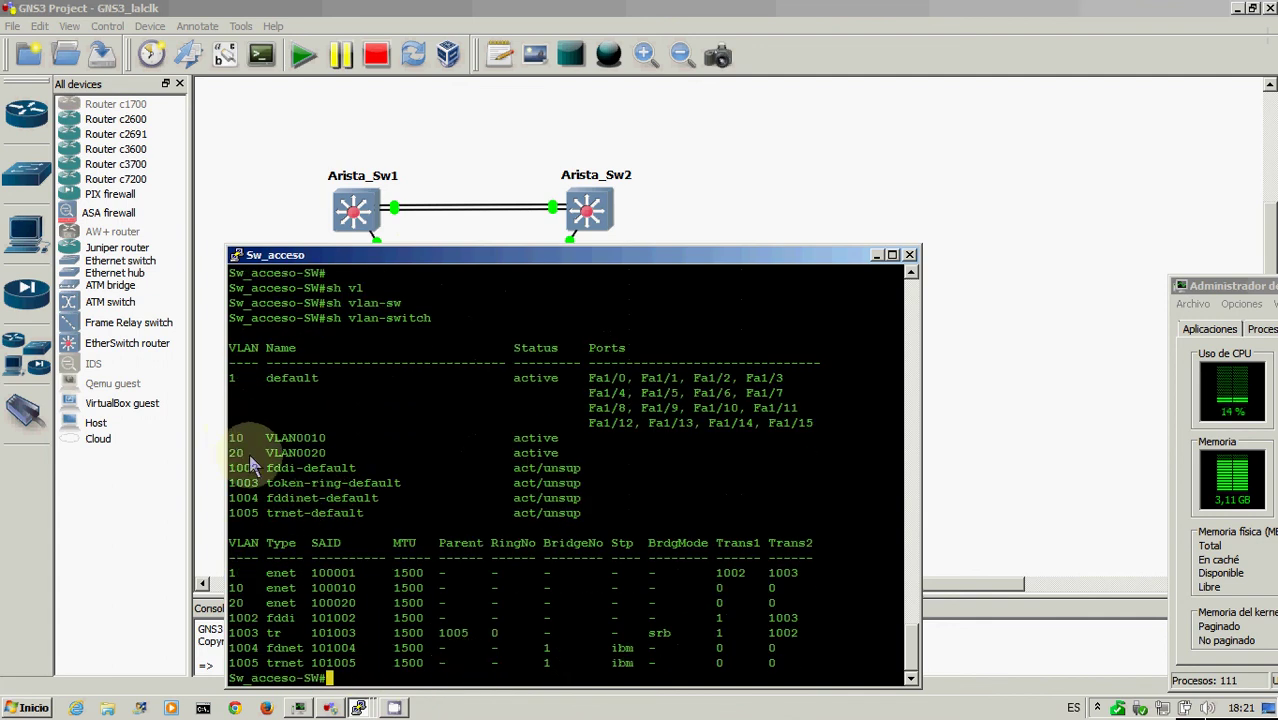
key("Return")
key("Return")
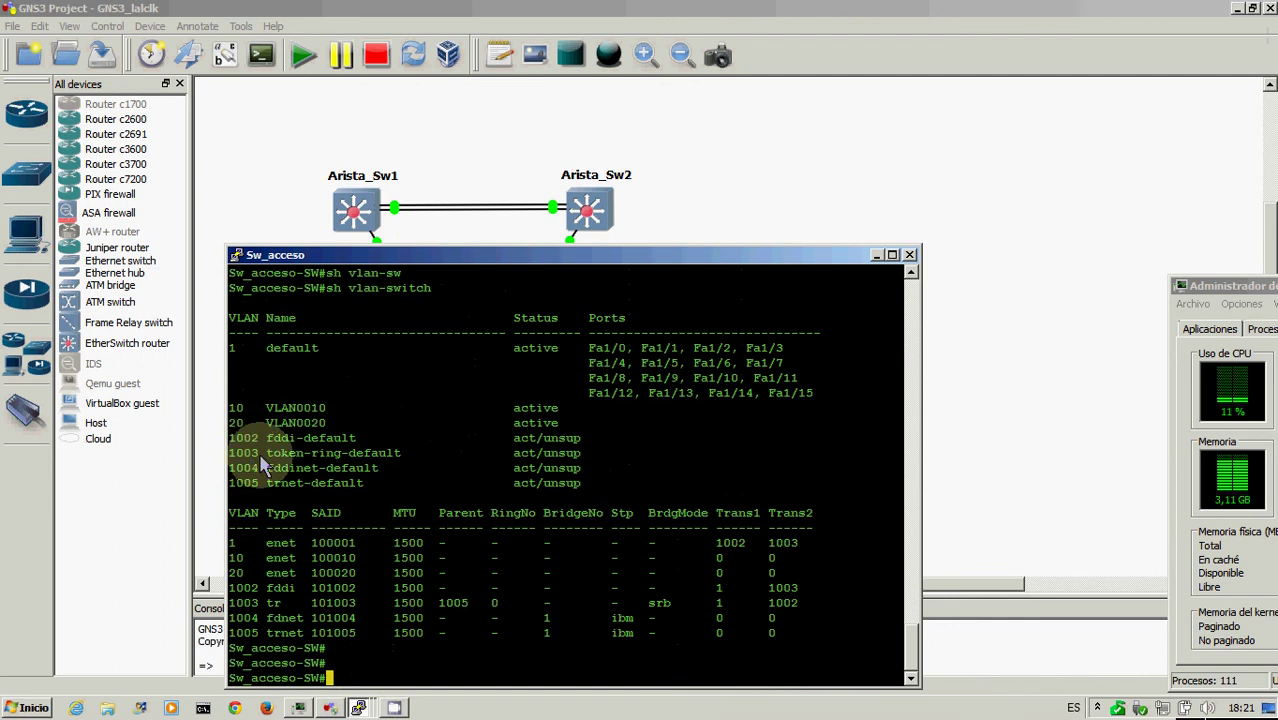
Step: Switch to the Arista_Sw1 console, leave interface configuration and display its spanning-tree status
left_click(822, 169)
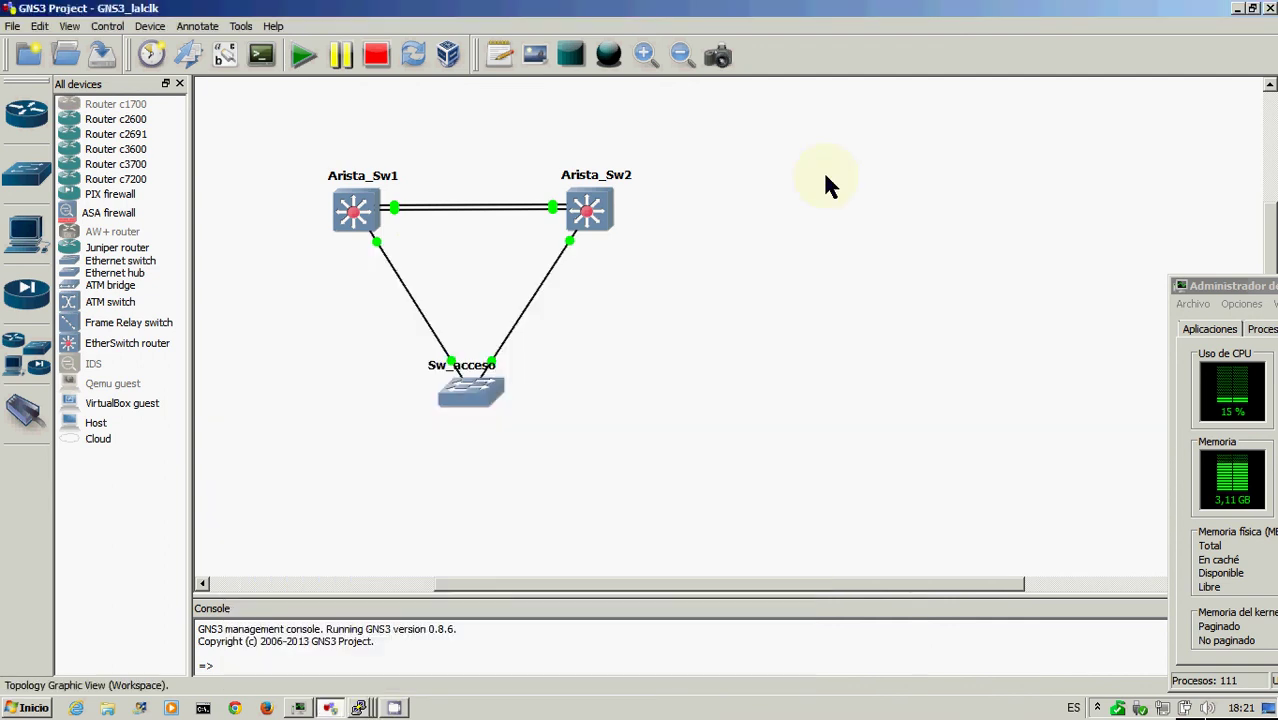
left_click(366, 705)
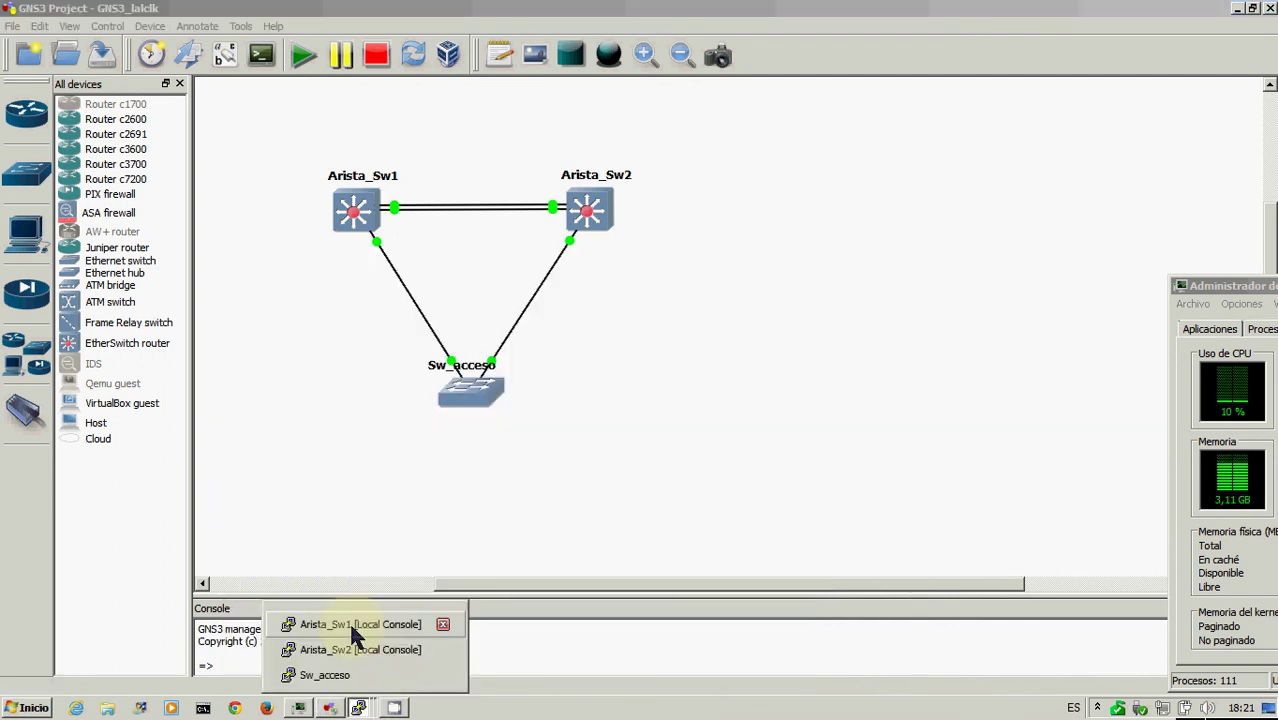
left_click(355, 621)
key("Return")
key("Return")
type("exit")
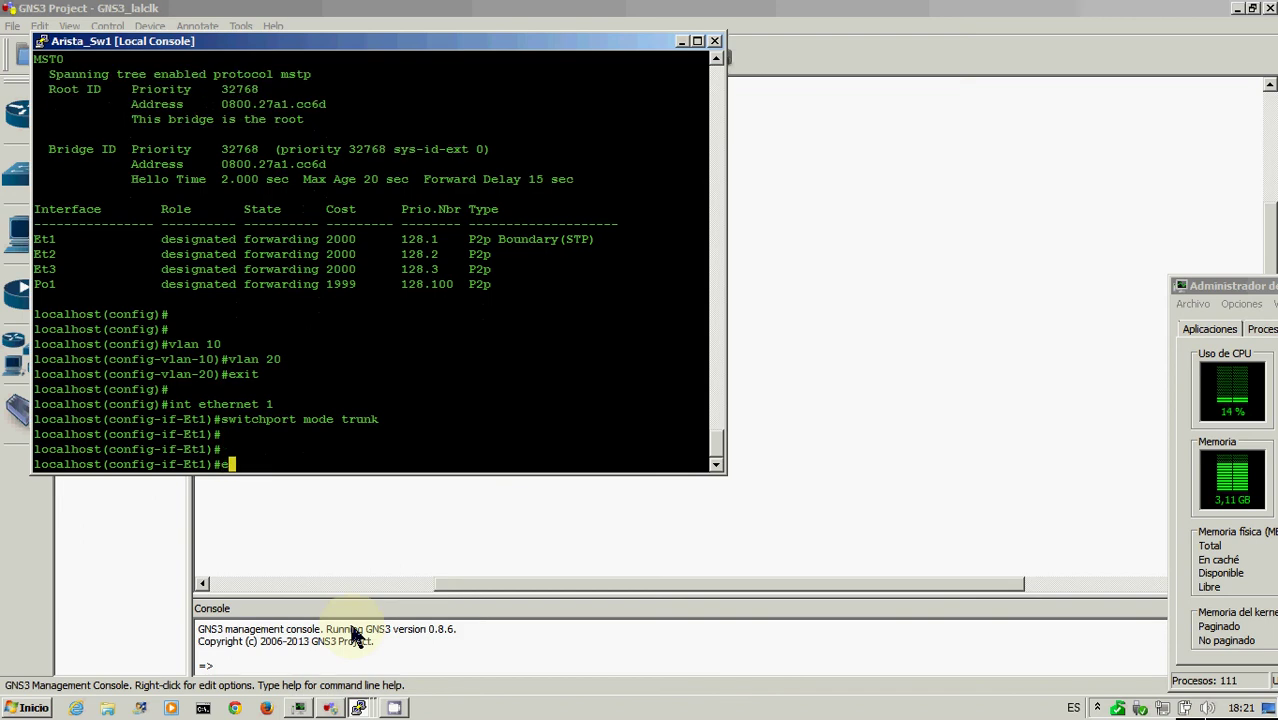
key("Return")
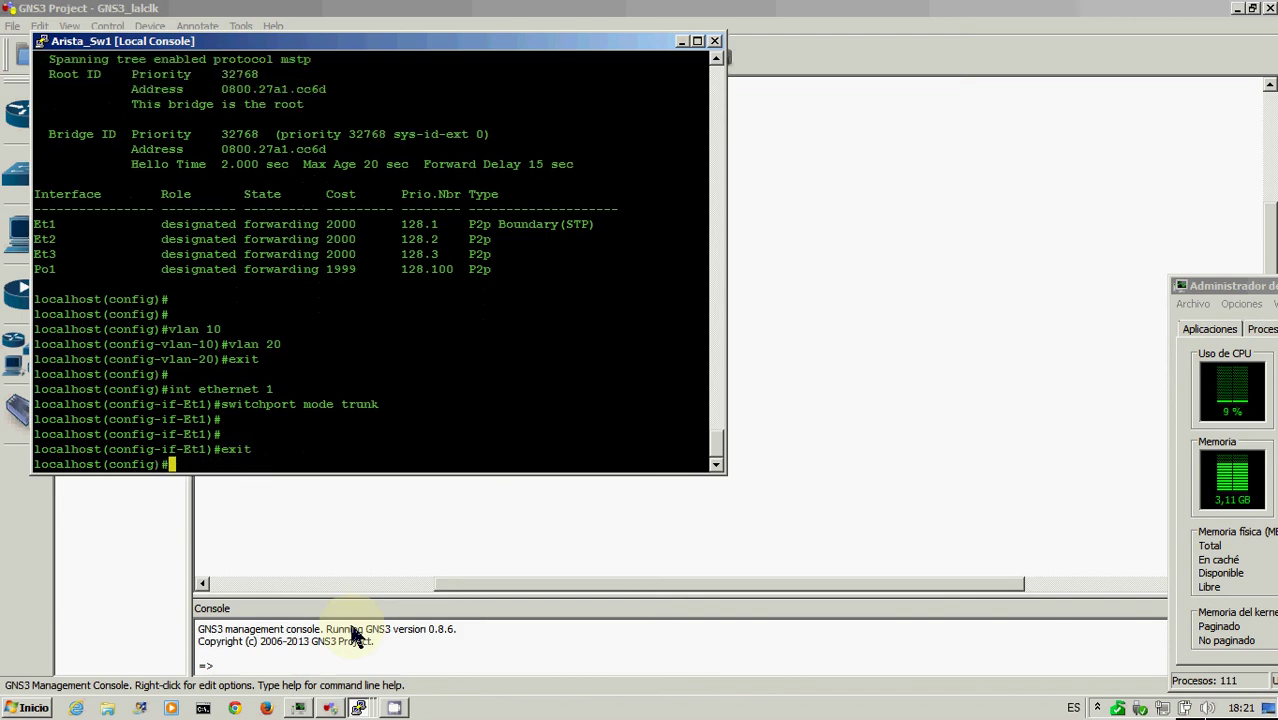
type("sh spanning-tree")
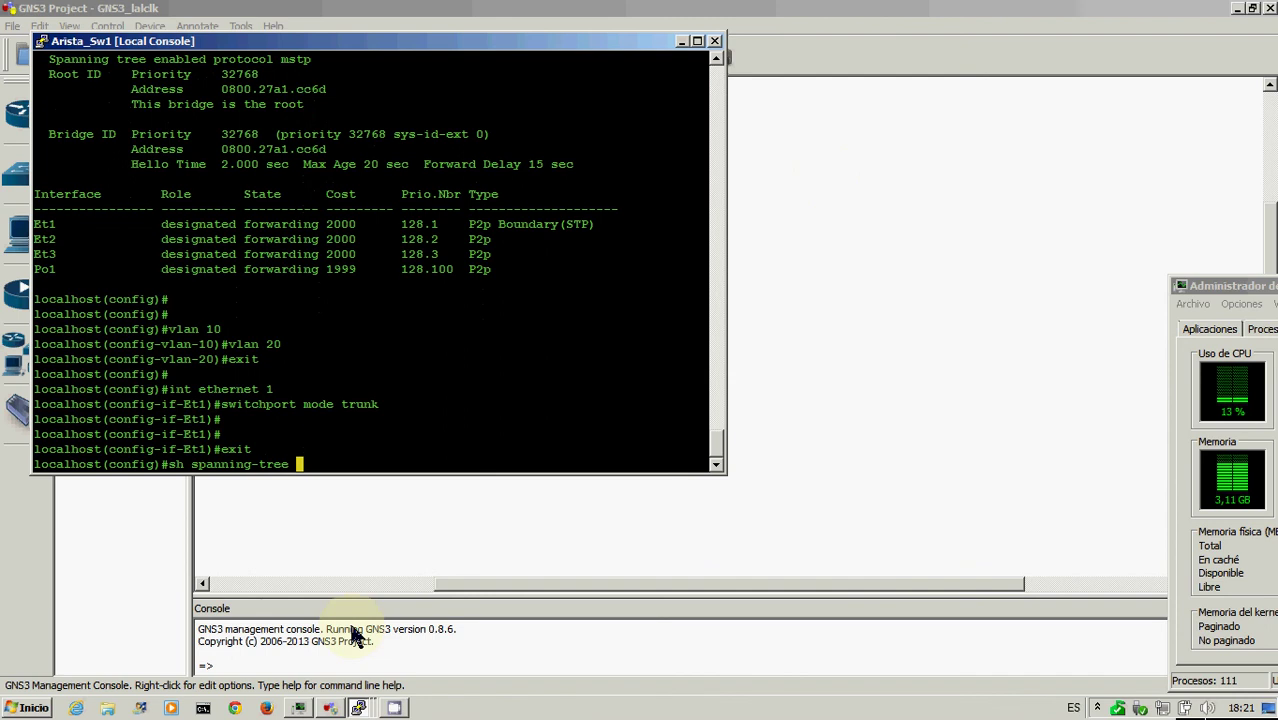
key("Return")
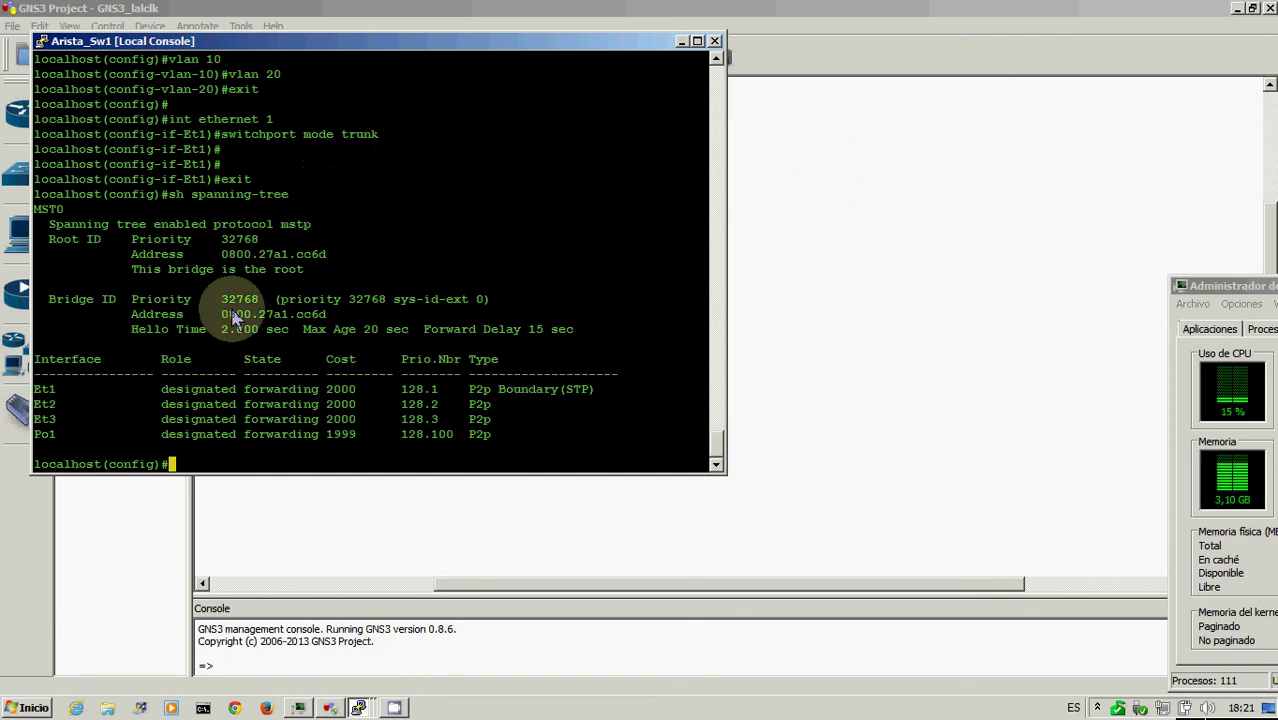
Step: Switch to the Arista_Sw2 console, leave interface configuration and display its spanning-tree status
left_click(358, 708)
left_click(361, 650)
key("Return")
key("Return")
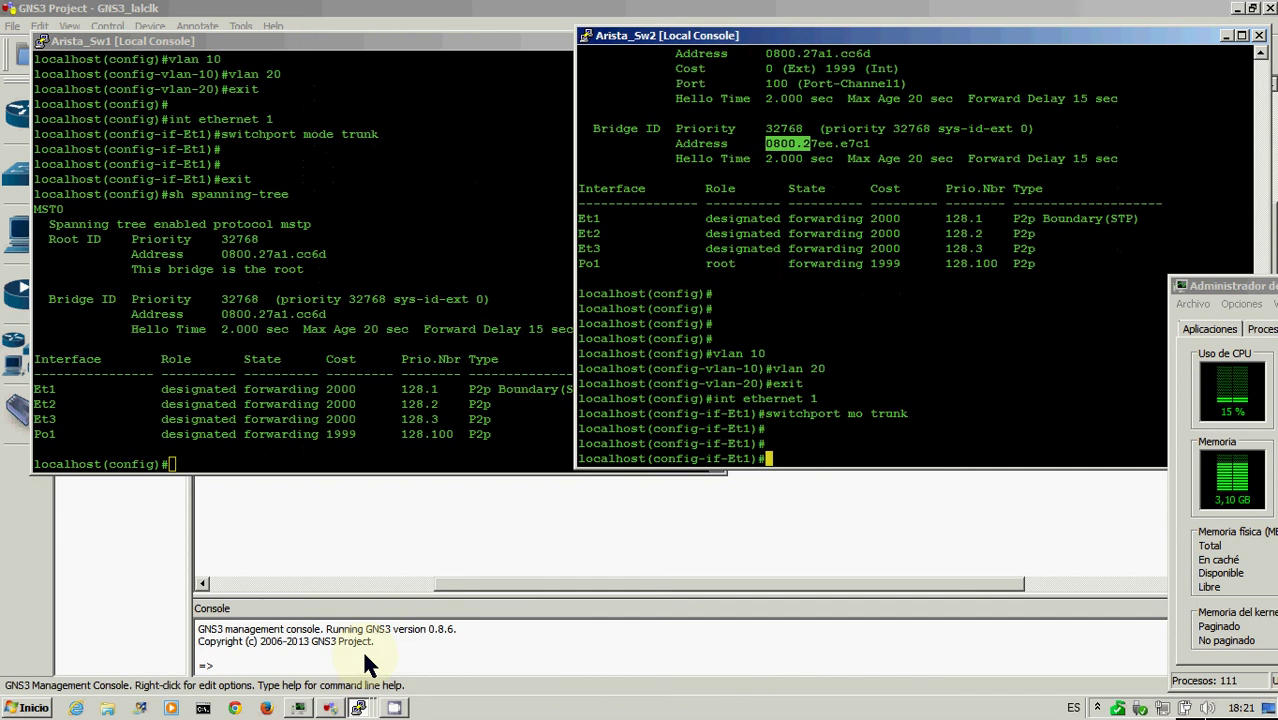
type("exit")
key("Return")
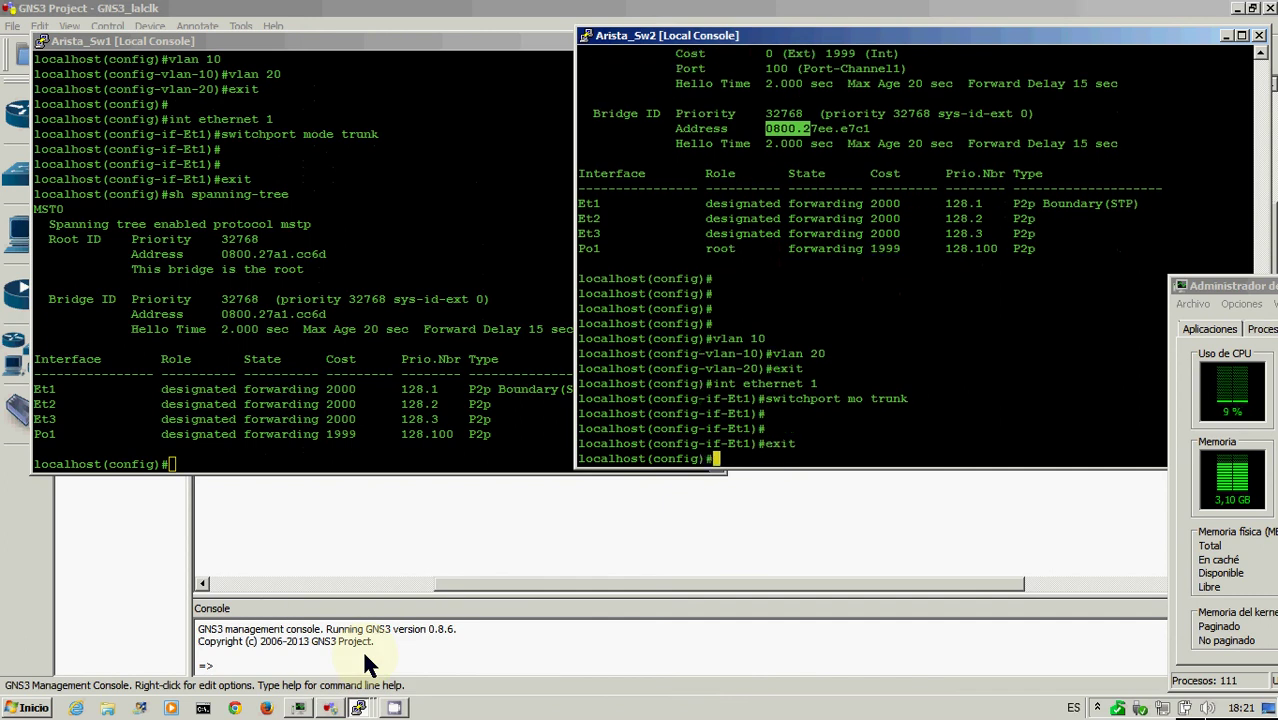
type("sh spanning-tree")
key("Return")
key("Return")
key("Return")
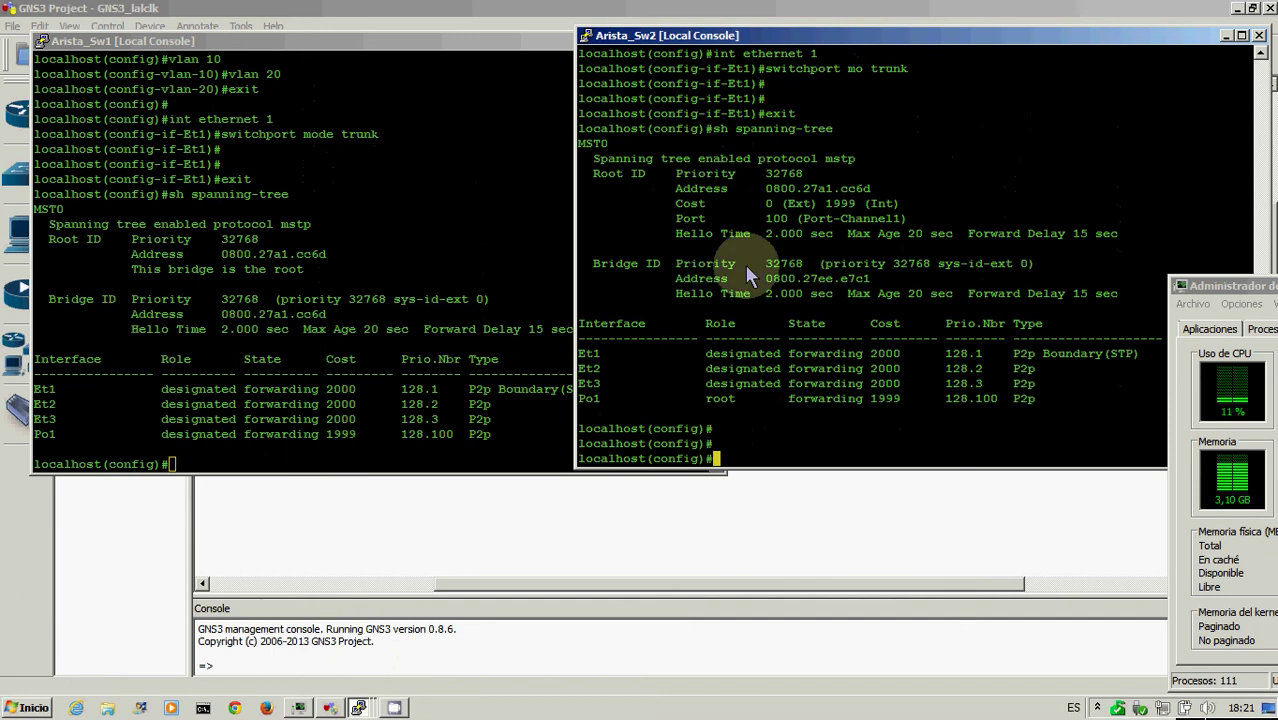
Step: Switch to the Sw_acceso console and display its full spanning-tree details
left_click(358, 707)
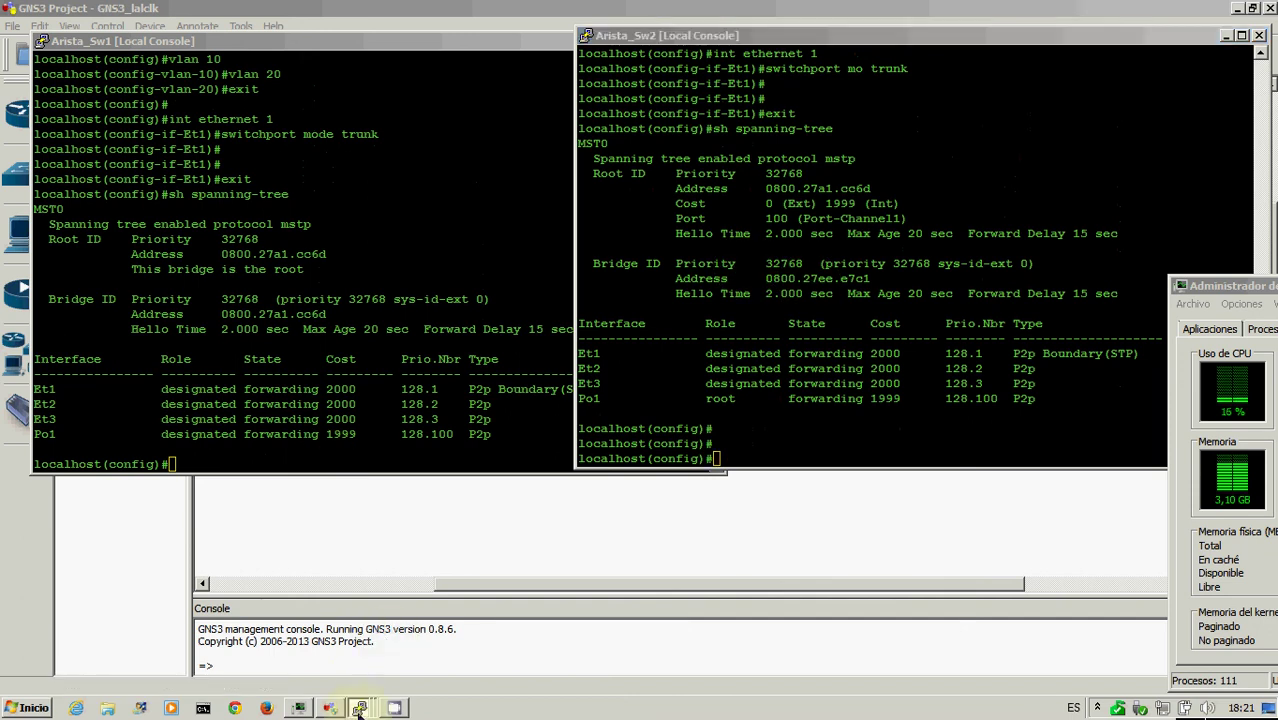
left_click(358, 680)
key("Return")
key("Return")
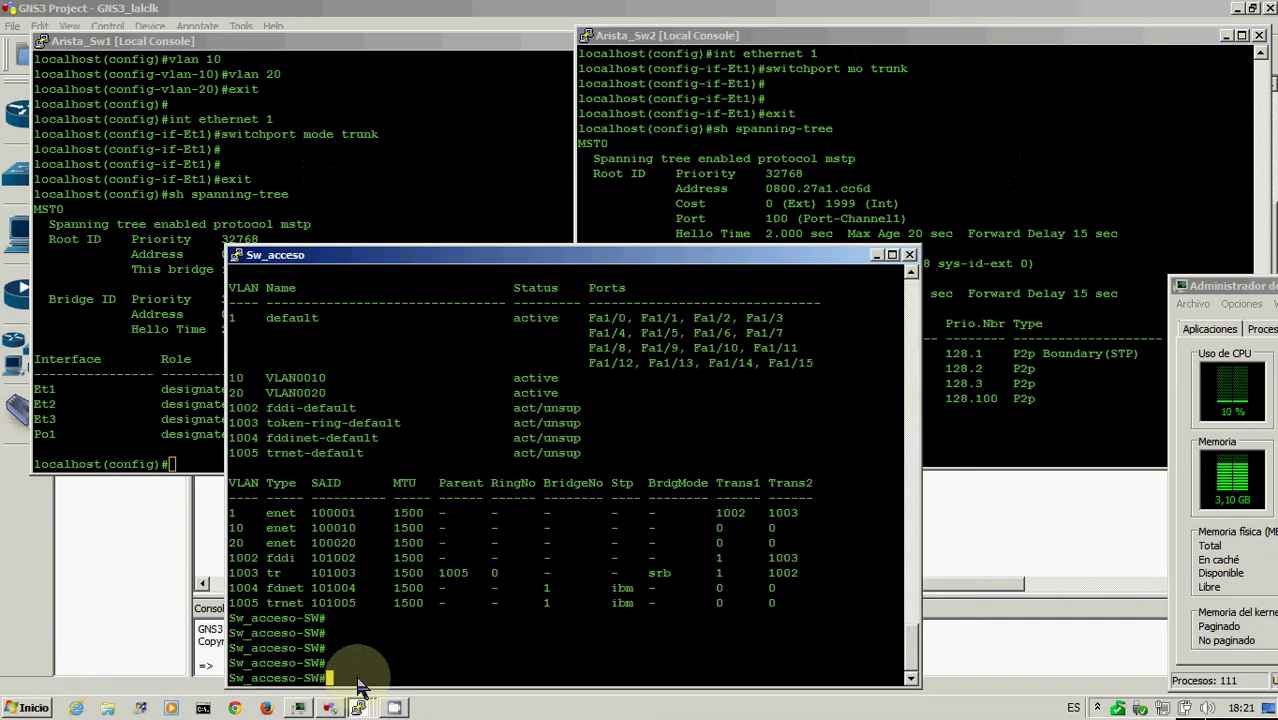
type("sh")
key("Tab")
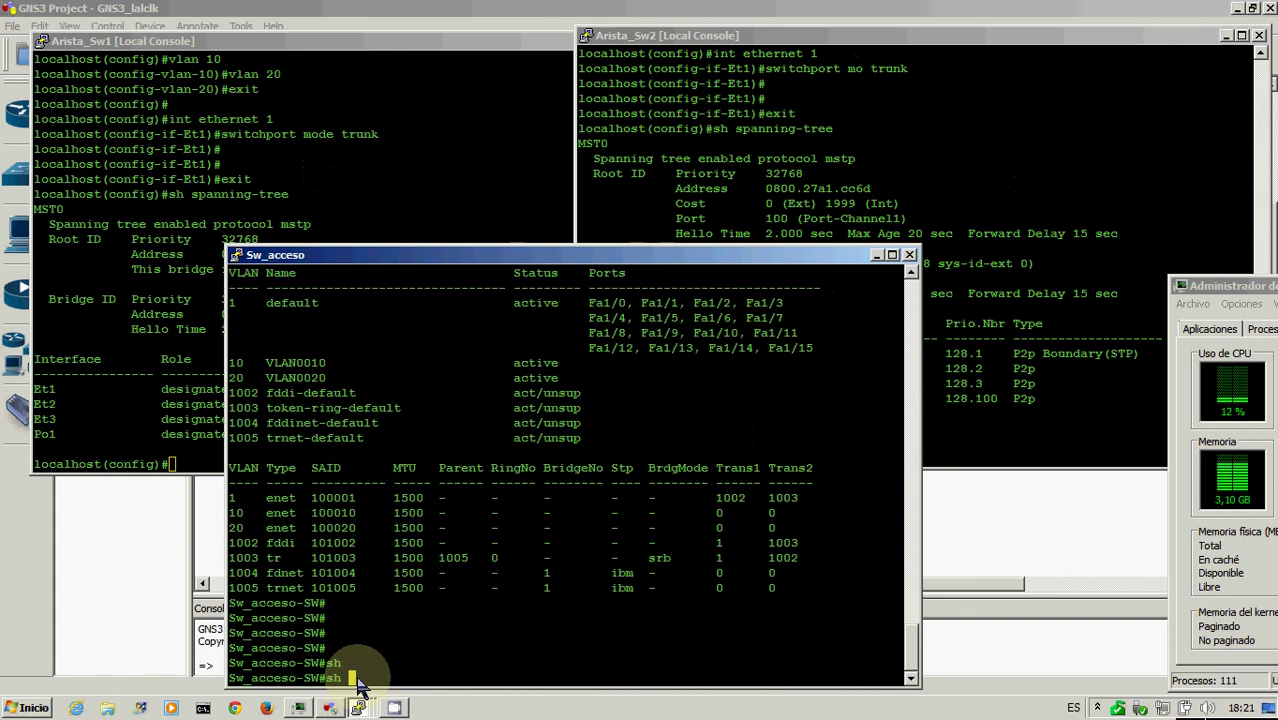
key("BackSpace")
key("BackSpace")
type("sh sp")
key("Tab")
key("Return")
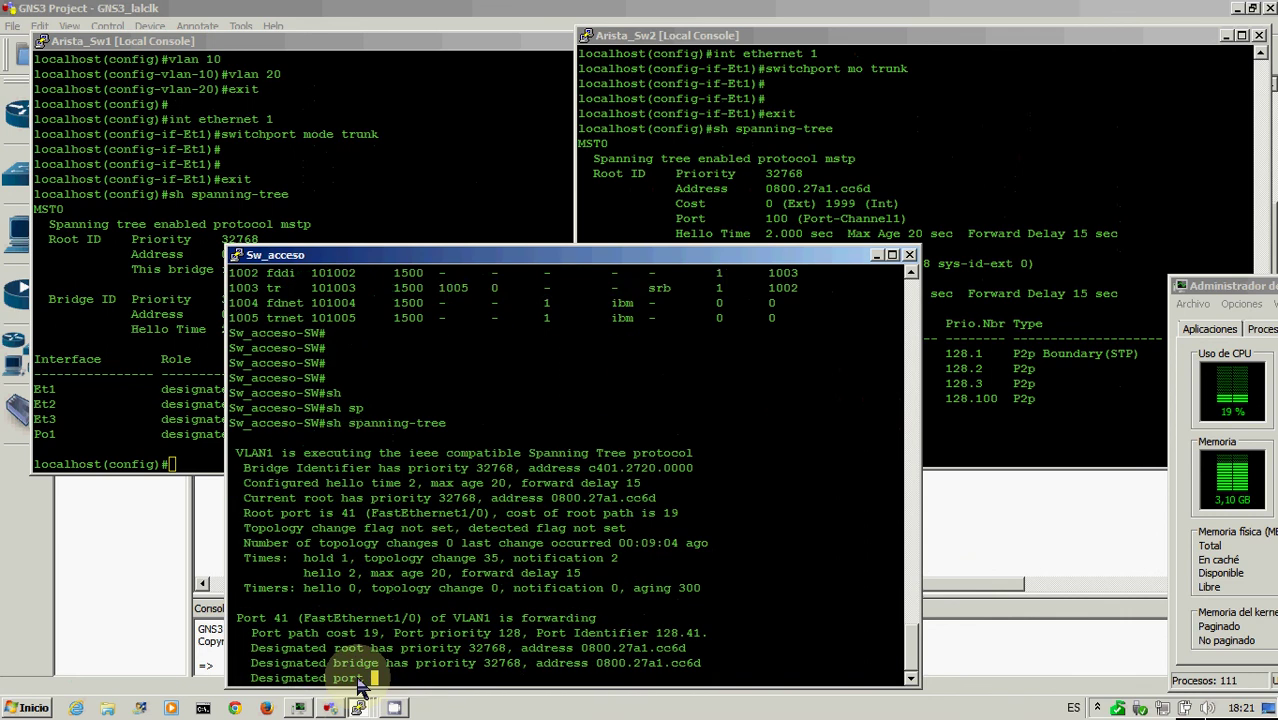
Step: Display the brief spanning-tree summary on Sw_acceso to examine the root bridge and port states
key("Up")
type("brie")
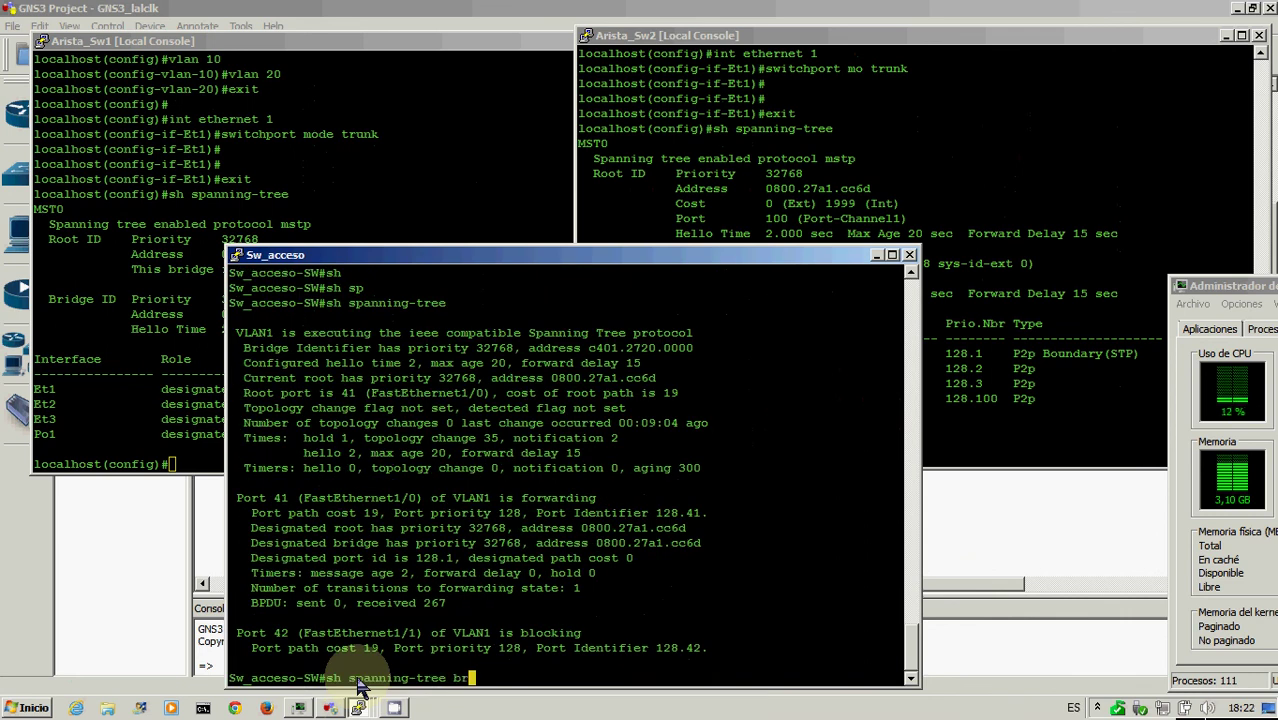
key("Return")
key("Return")
key("Return")
key("Return")
key("Return")
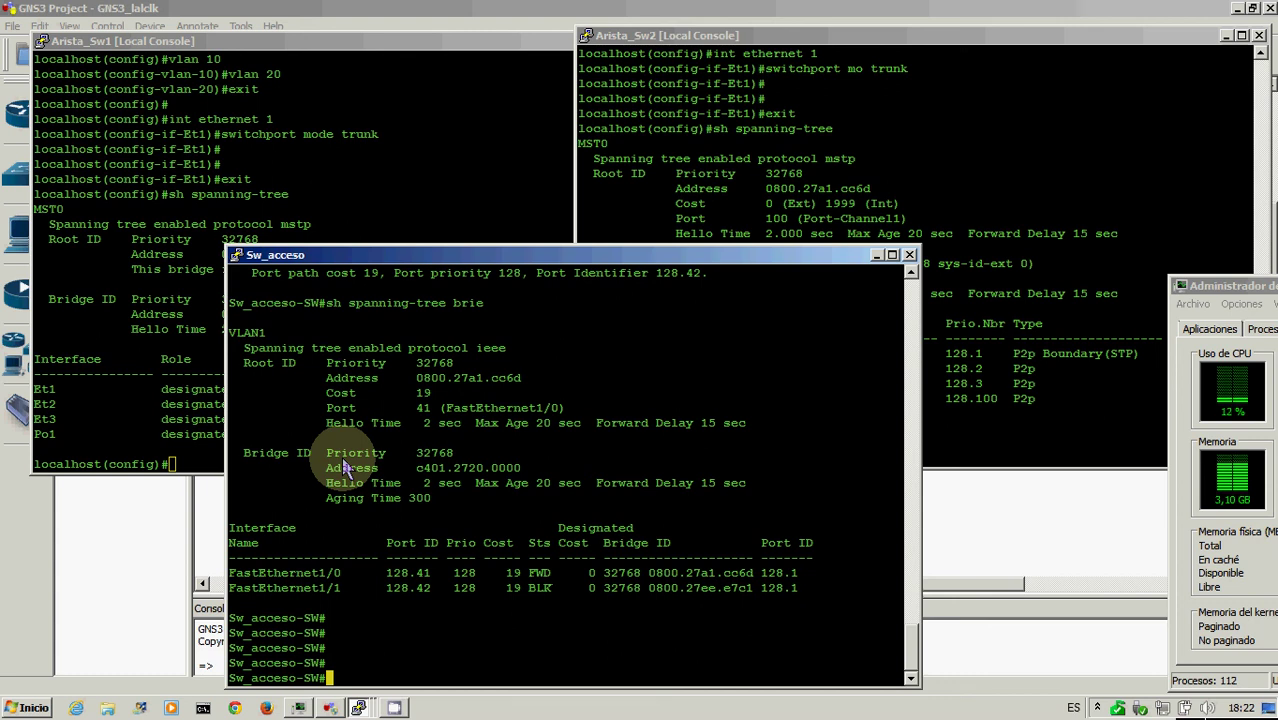
key("Up")
key("BackSpace")
key("BackSpace")
key("BackSpace")
key("BackSpace")
key("BackSpace")
key("BackSpace")
key("BackSpace")
key("BackSpace")
key("BackSpace")
key("BackSpace")
key("BackSpace")
key("BackSpace")
key("BackSpace")
key("BackSpace")
key("BackSpace")
key("BackSpace")
key("BackSpace")
key("BackSpace")
key("BackSpace")
key("BackSpace")
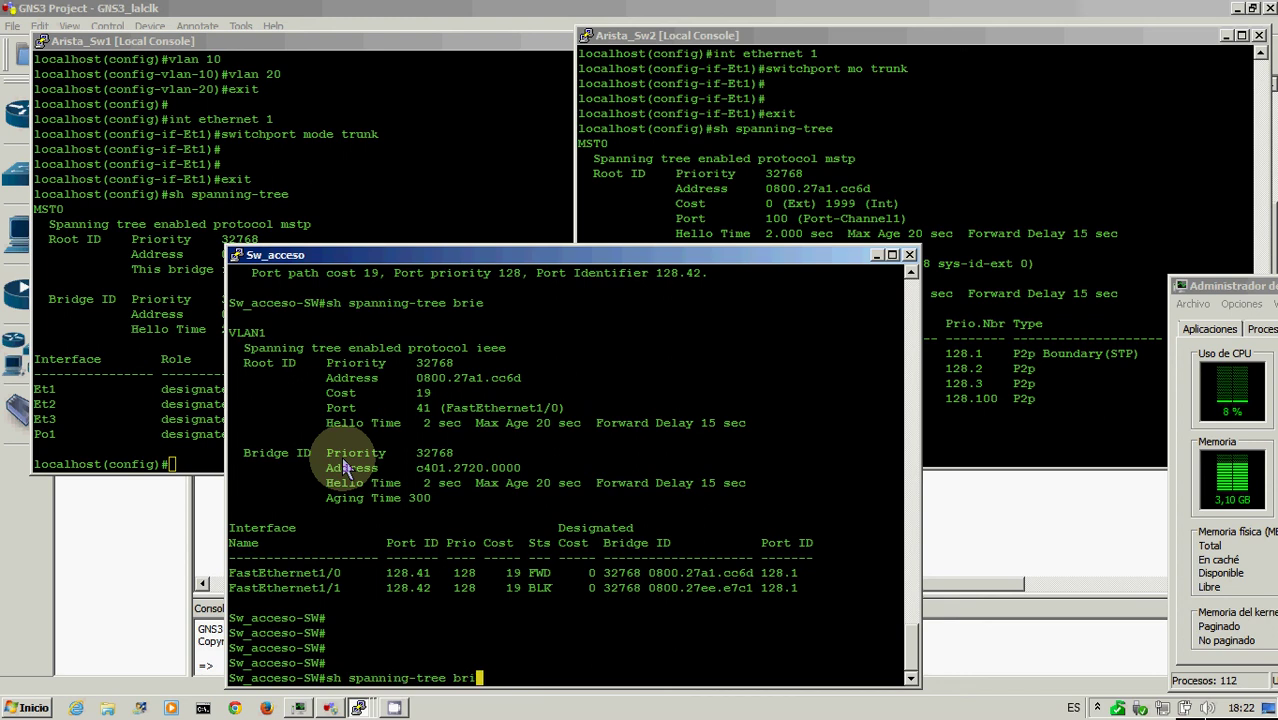
Step: Enter global configuration on Sw_acceso and set interface f1/0 to switchport trunk mode
type("conf t")
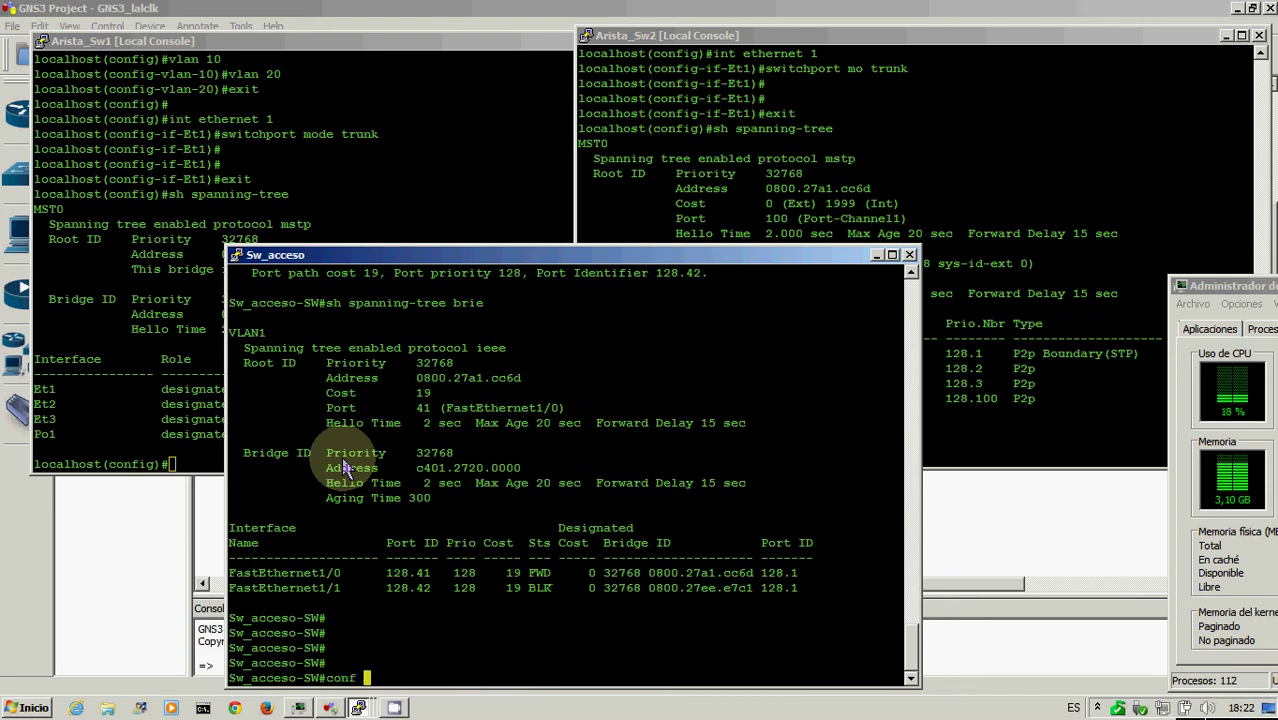
key("Return")
type("ig)#int f")
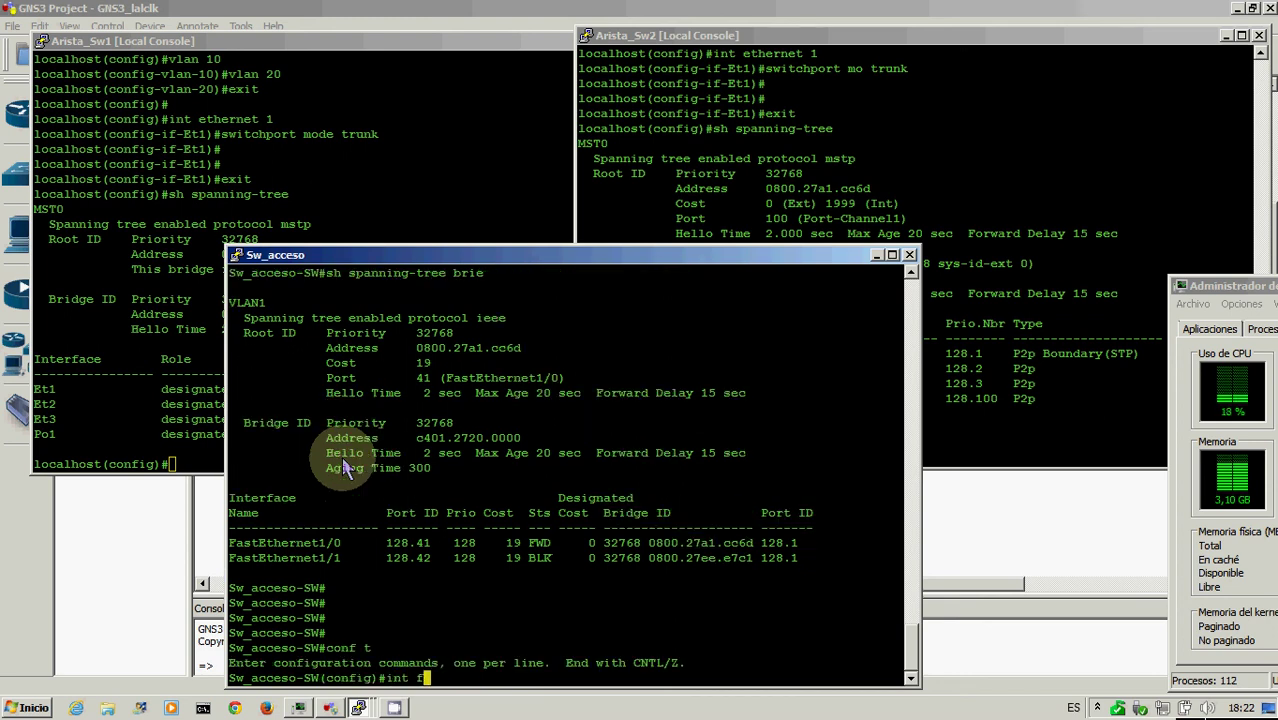
type("1/0")
key("Return")
type("swi mo tr")
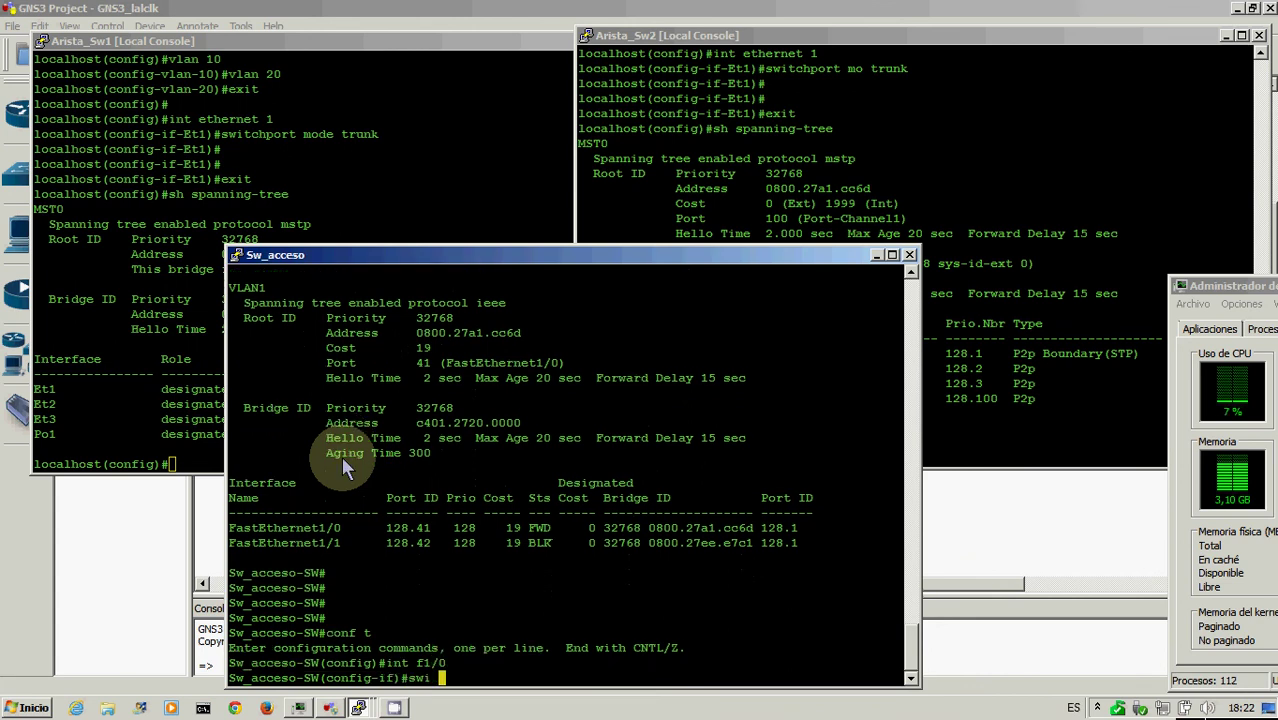
key("Tab")
key("Return")
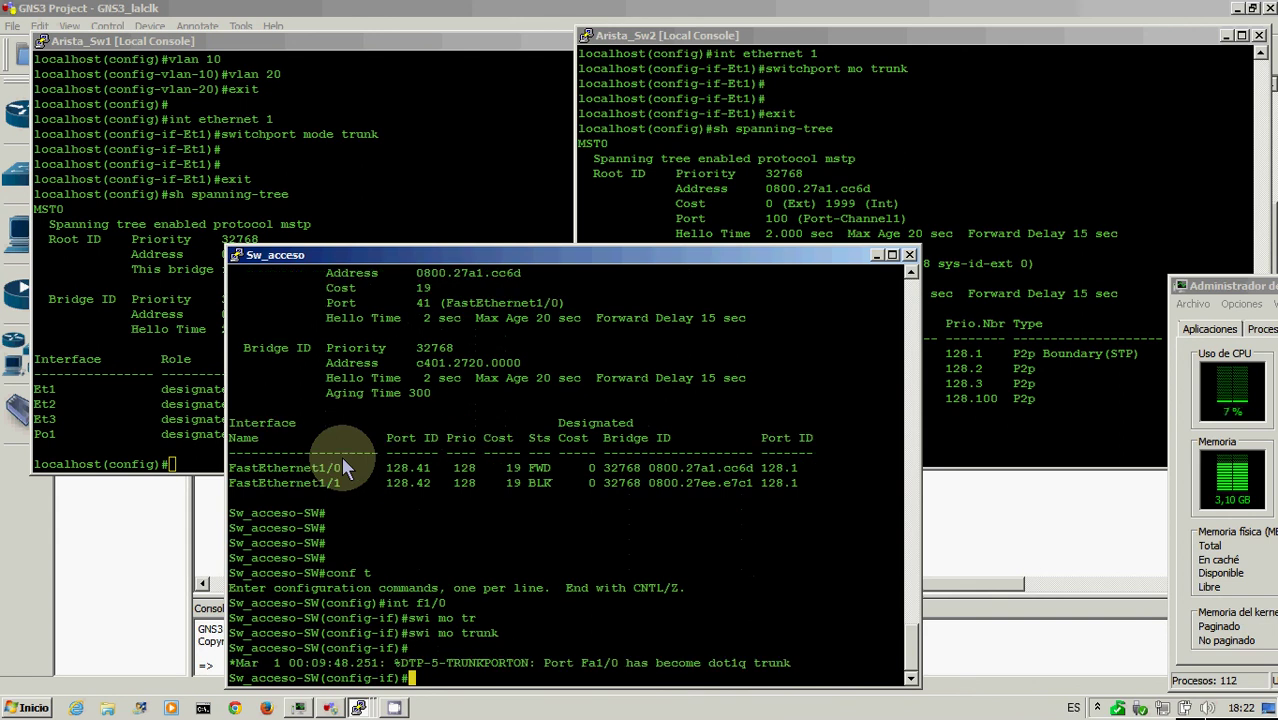
key("Return")
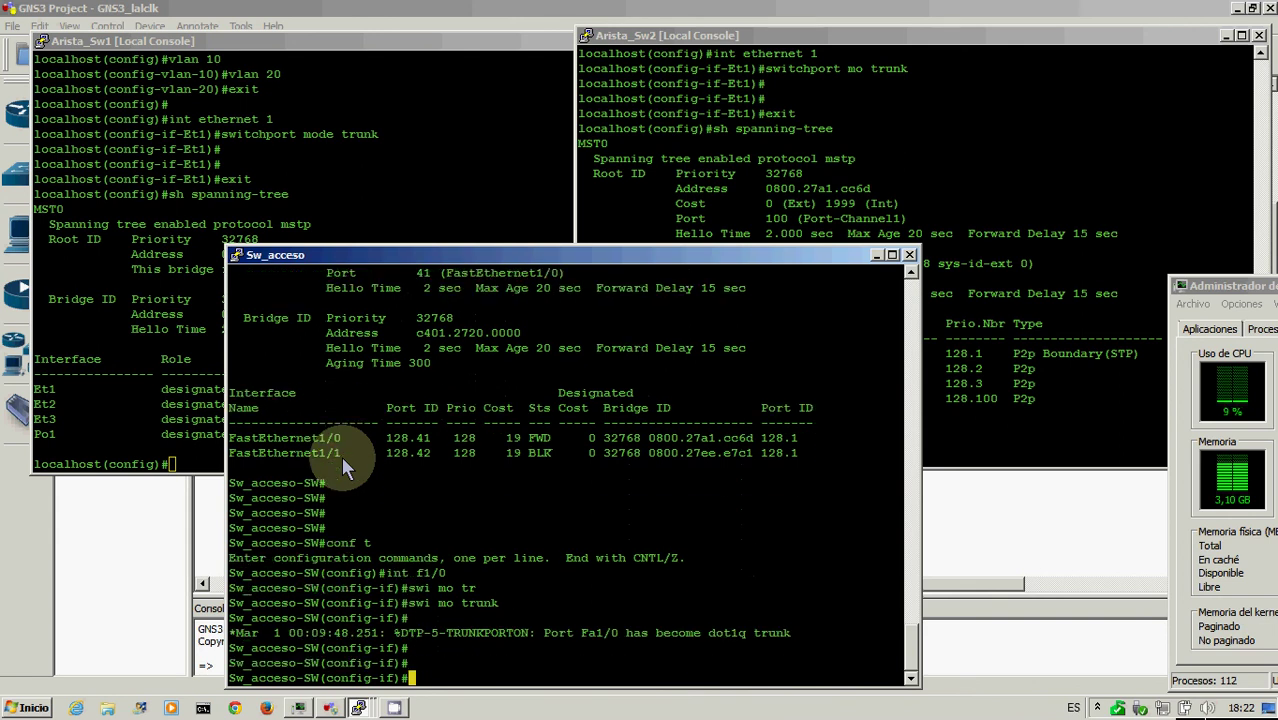
Step: Set interface f1/1 on Sw_acceso to switchport trunk mode
type("int f1/0")
key("BackSpace")
type("1")
key("Return")
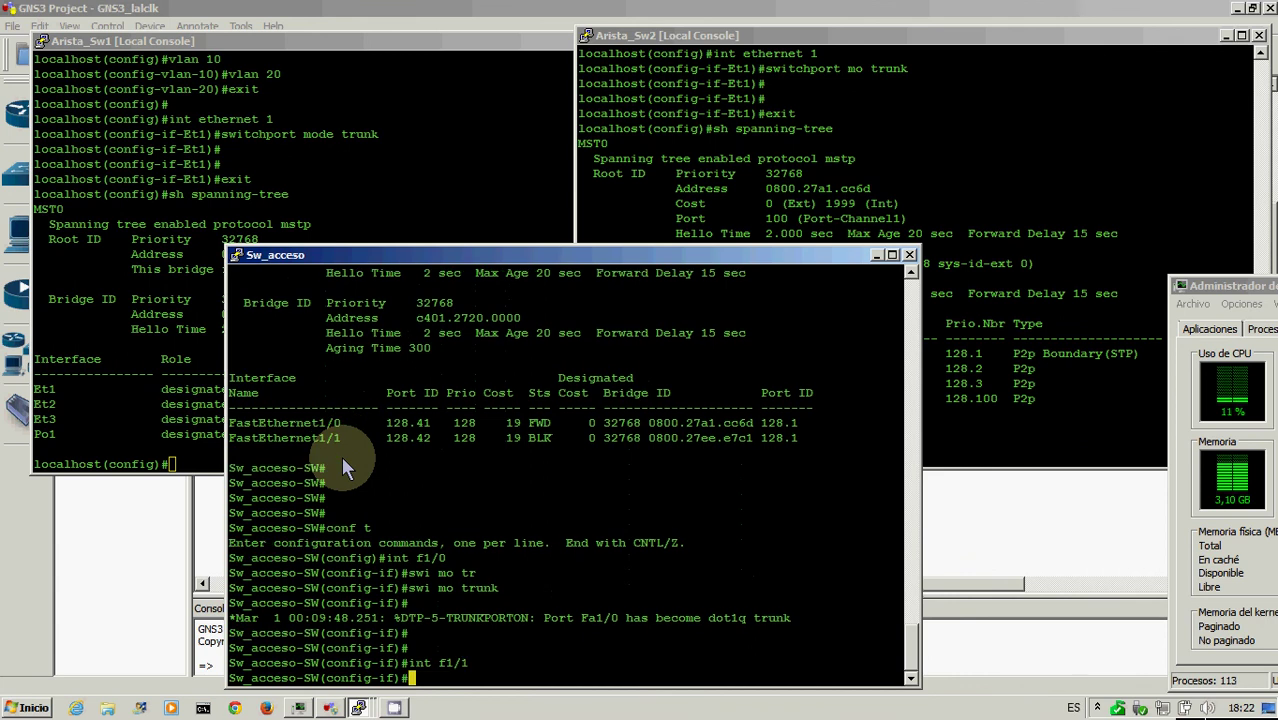
type("swi mo trunk")
key("Return")
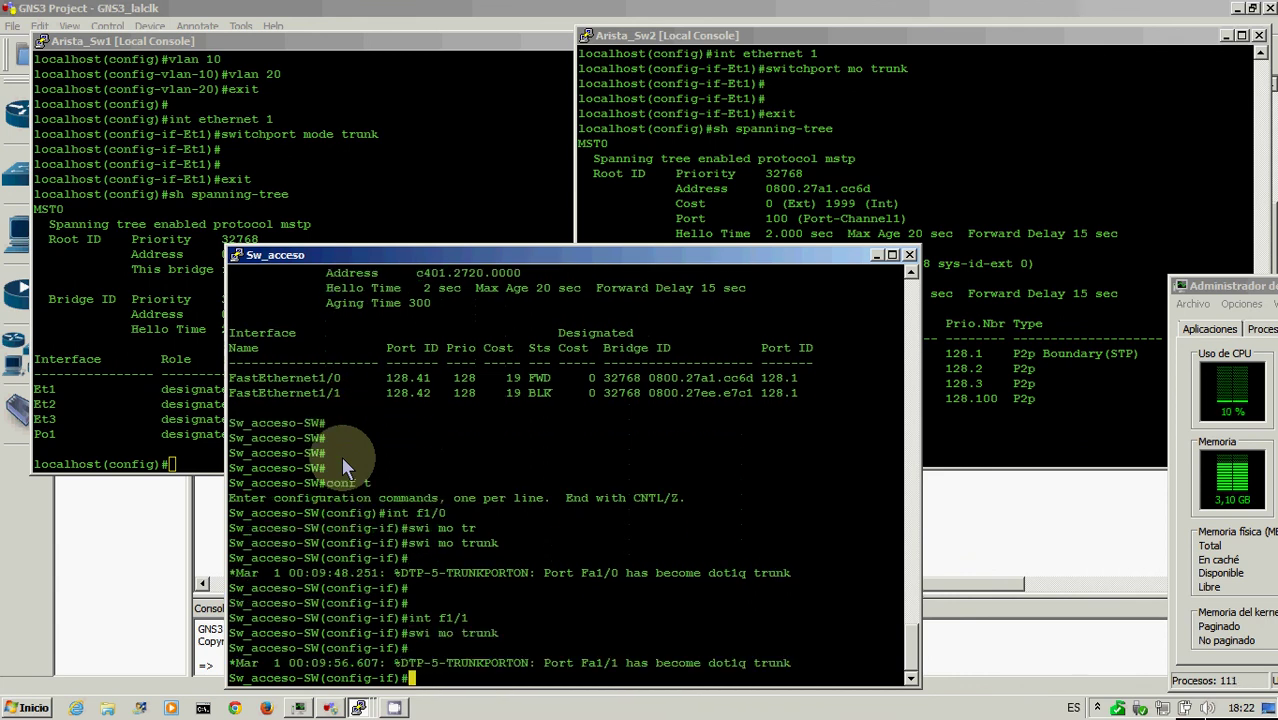
key("Return")
key("Return")
Step: Leave interface and global configuration on Sw_acceso, returning to the privileged prompt
type("exit")
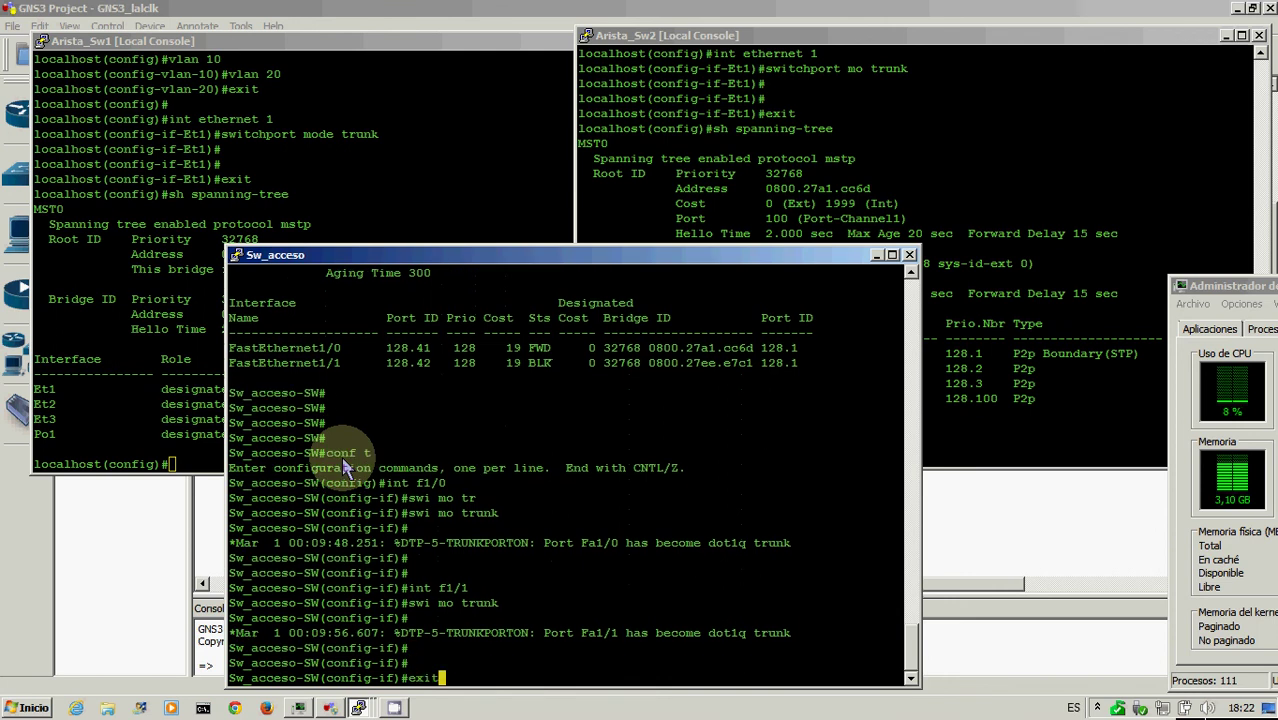
key("Return")
key("Return")
key("Return")
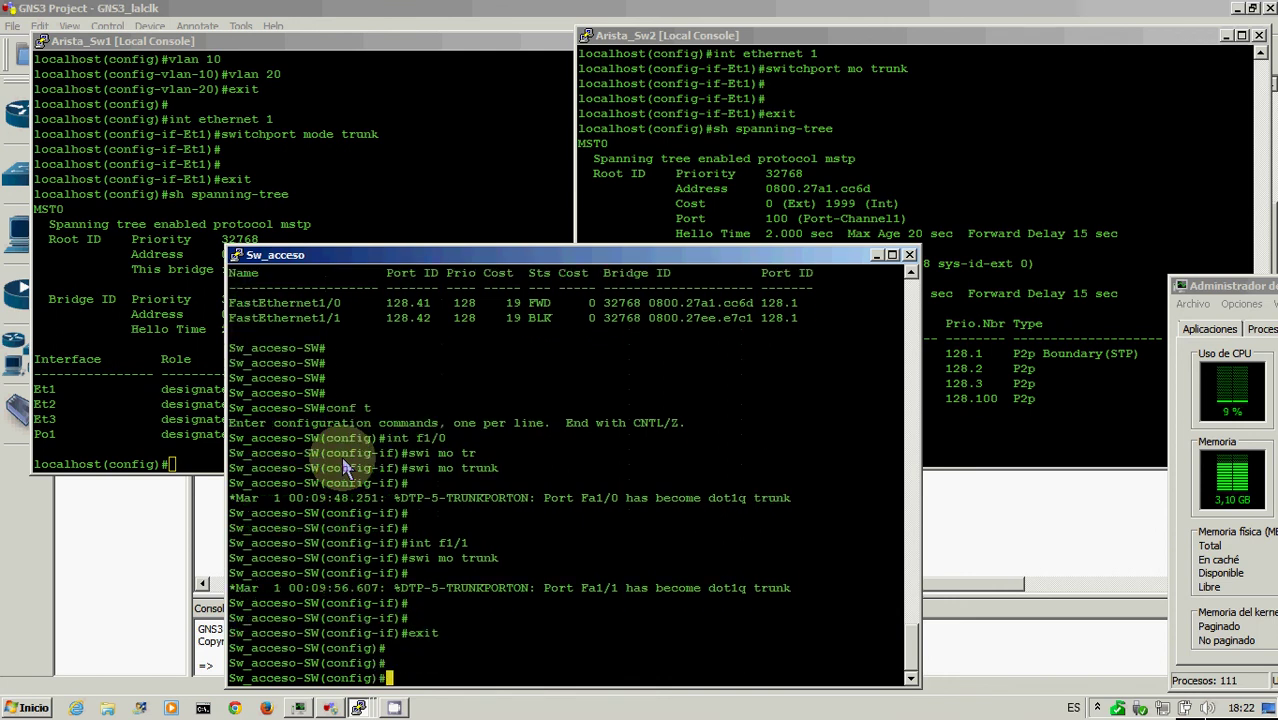
type("exit")
key("Return")
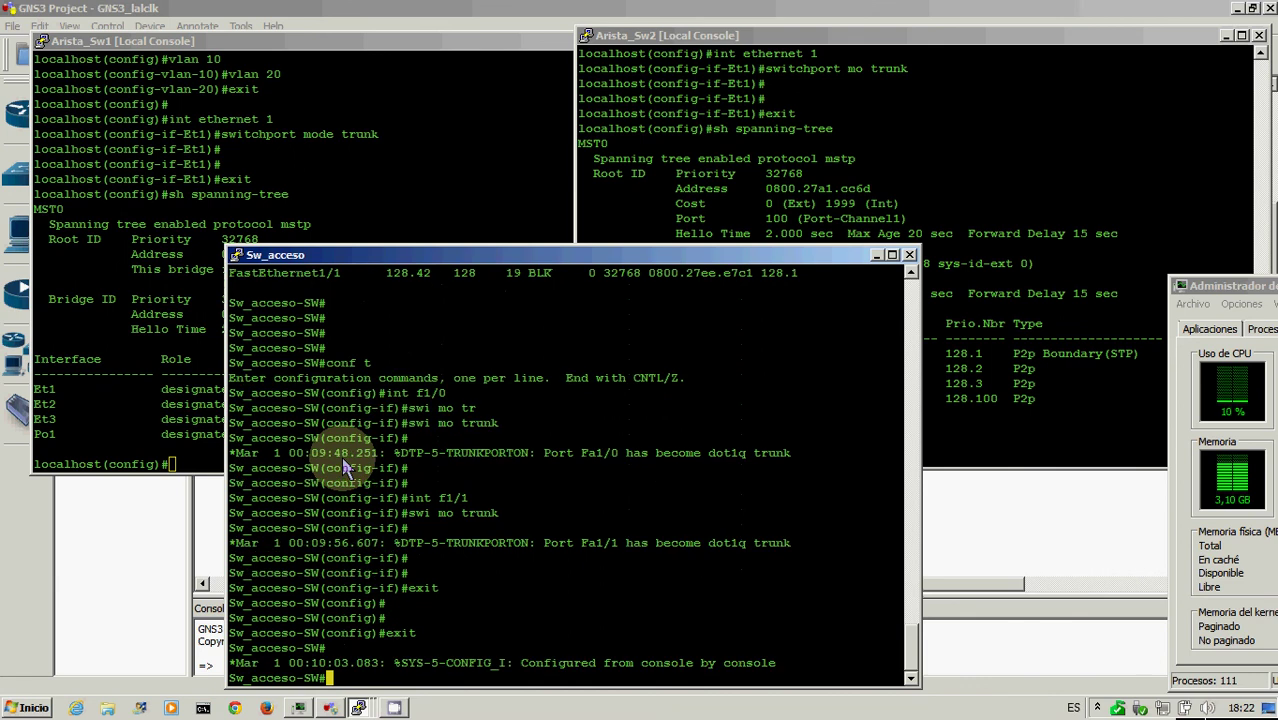
key("Return")
key("Return")
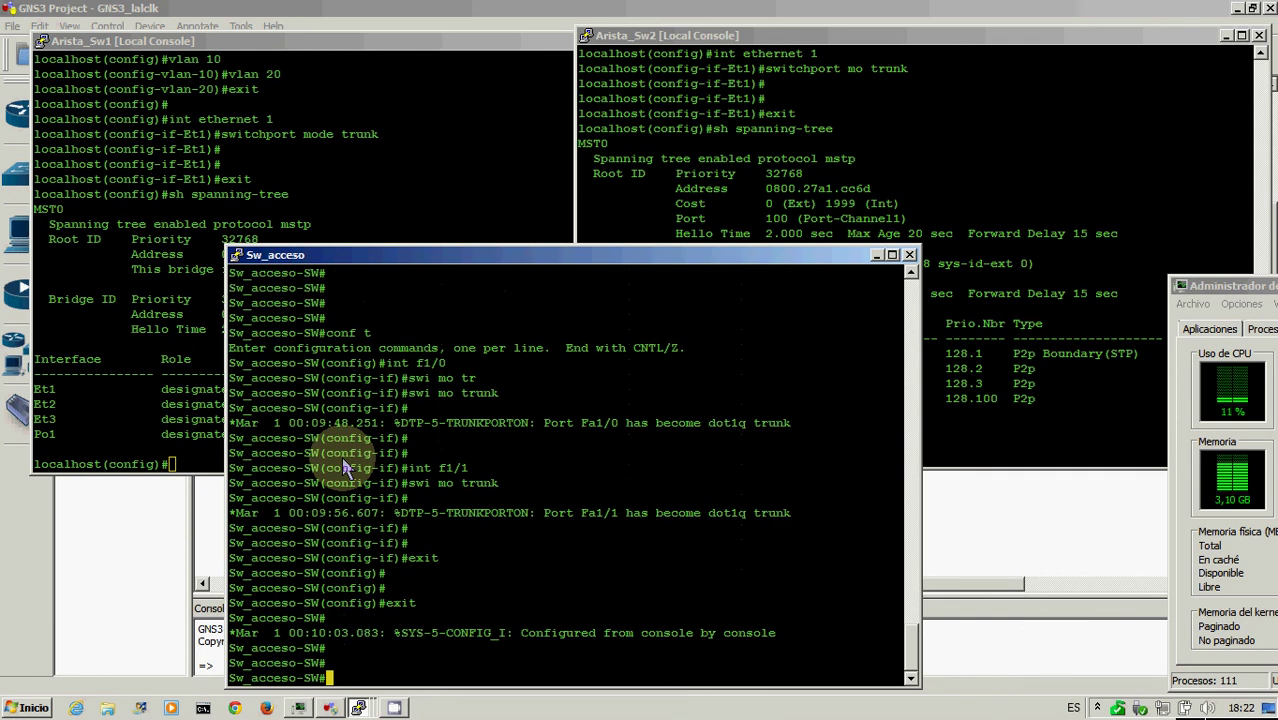
Step: Show the brief spanning-tree summary on Sw_acceso again and advance to the VLAN10 section
type("sh sp")
key("Tab")
type("bri")
key("Return")
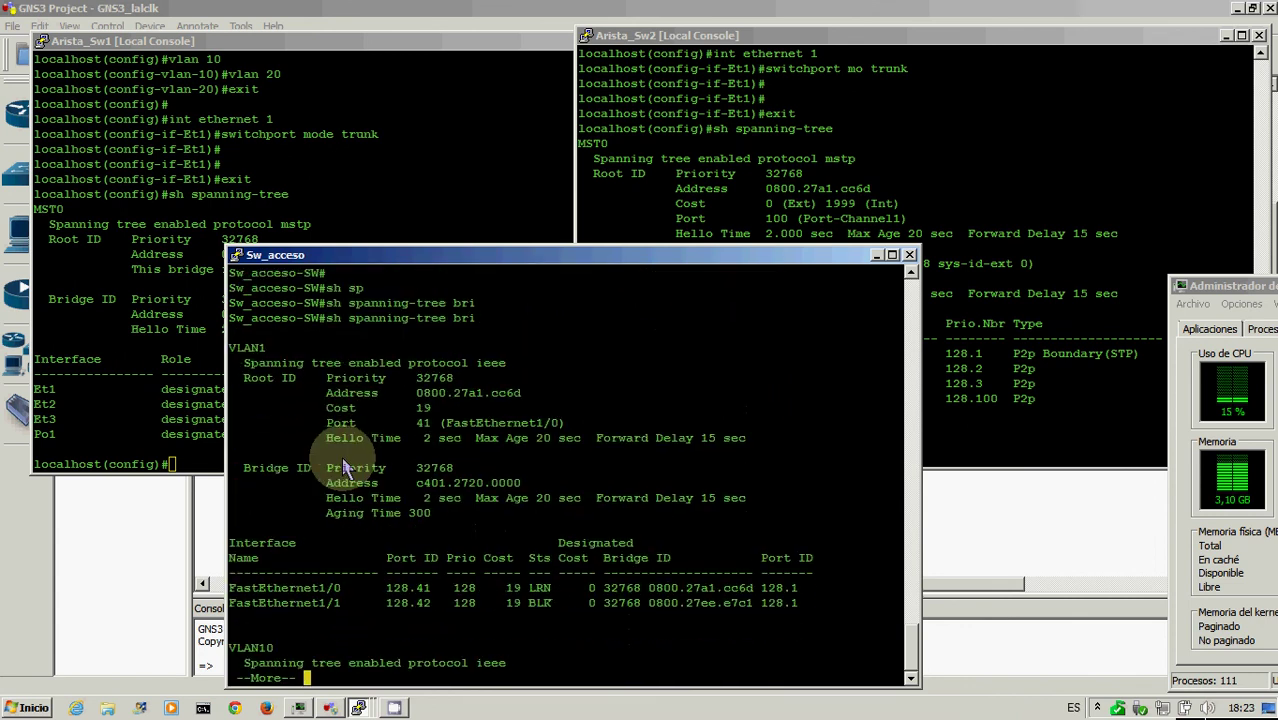
key("space")
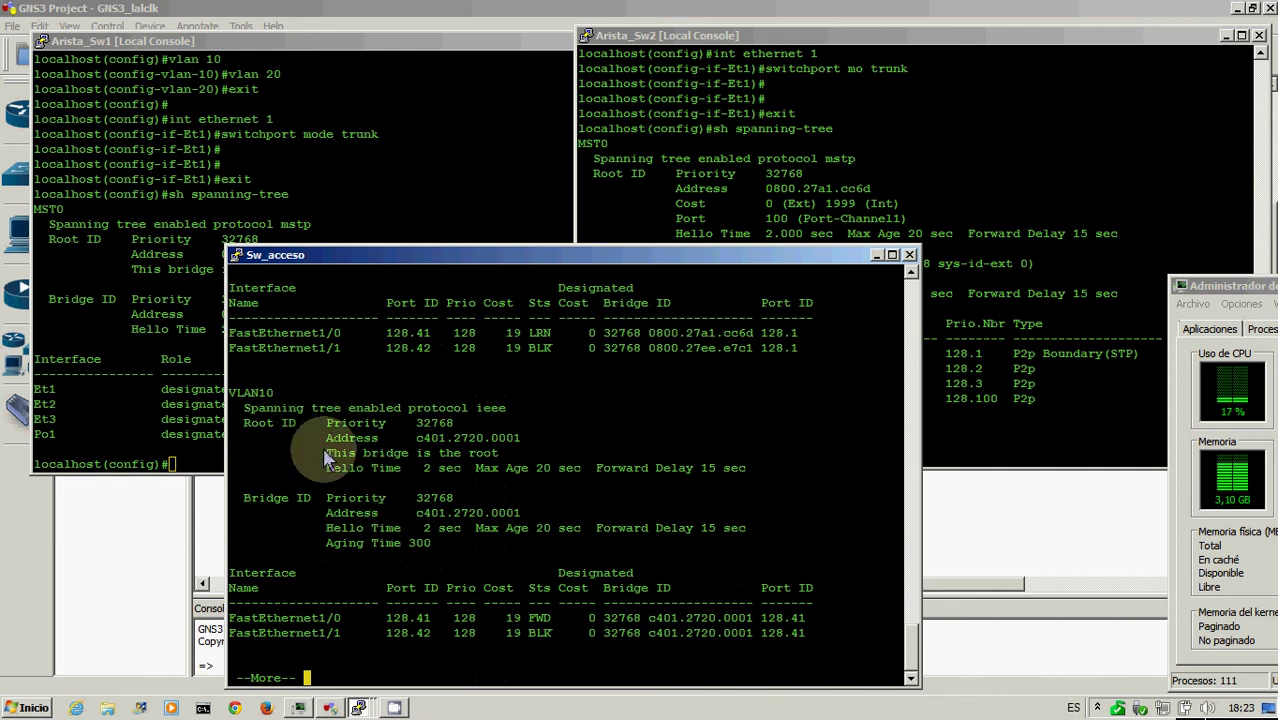
Step: Highlight the VLAN10 root bridge line on Sw_acceso and page through the VLAN20 section to the end of the spanning-tree summary
left_click_drag(326, 455, 505, 465)
key("Return")
key("Return")
key("Return")
key("Return")
key("Return")
key("Return")
key("Return")
key("Return")
key("Return")
key("Return")
key("Return")
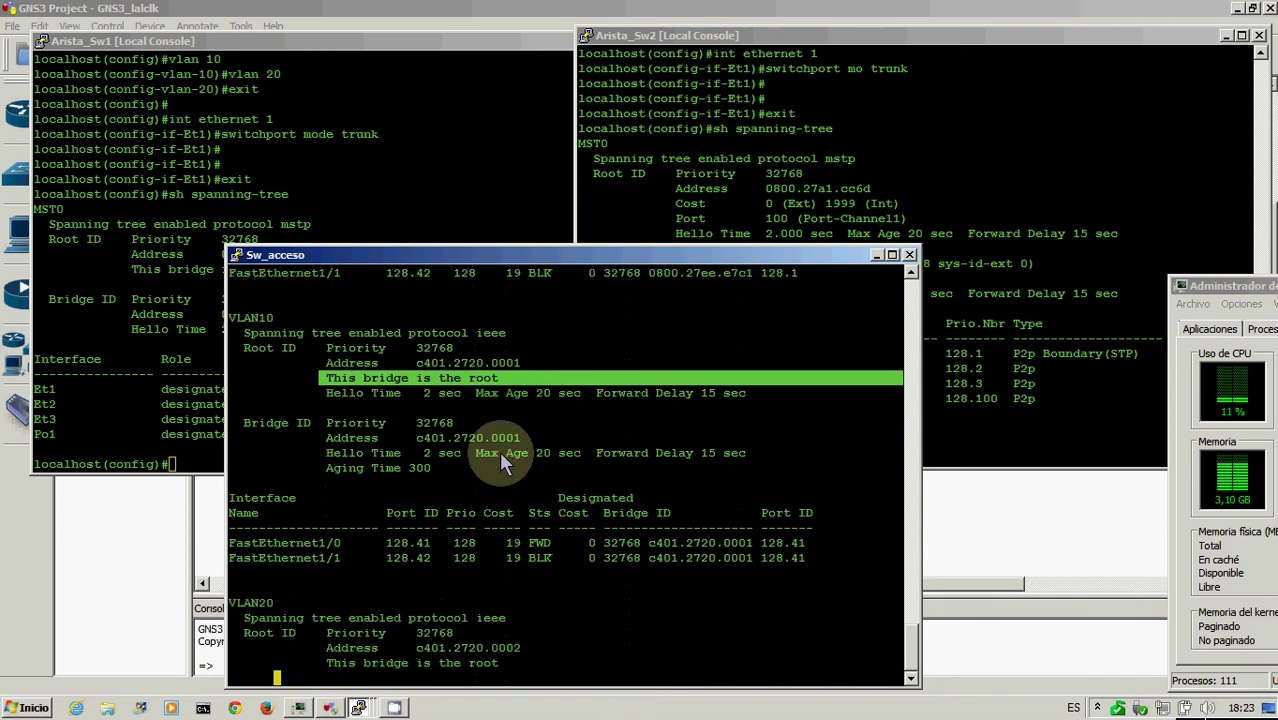
key("Return")
key("Return")
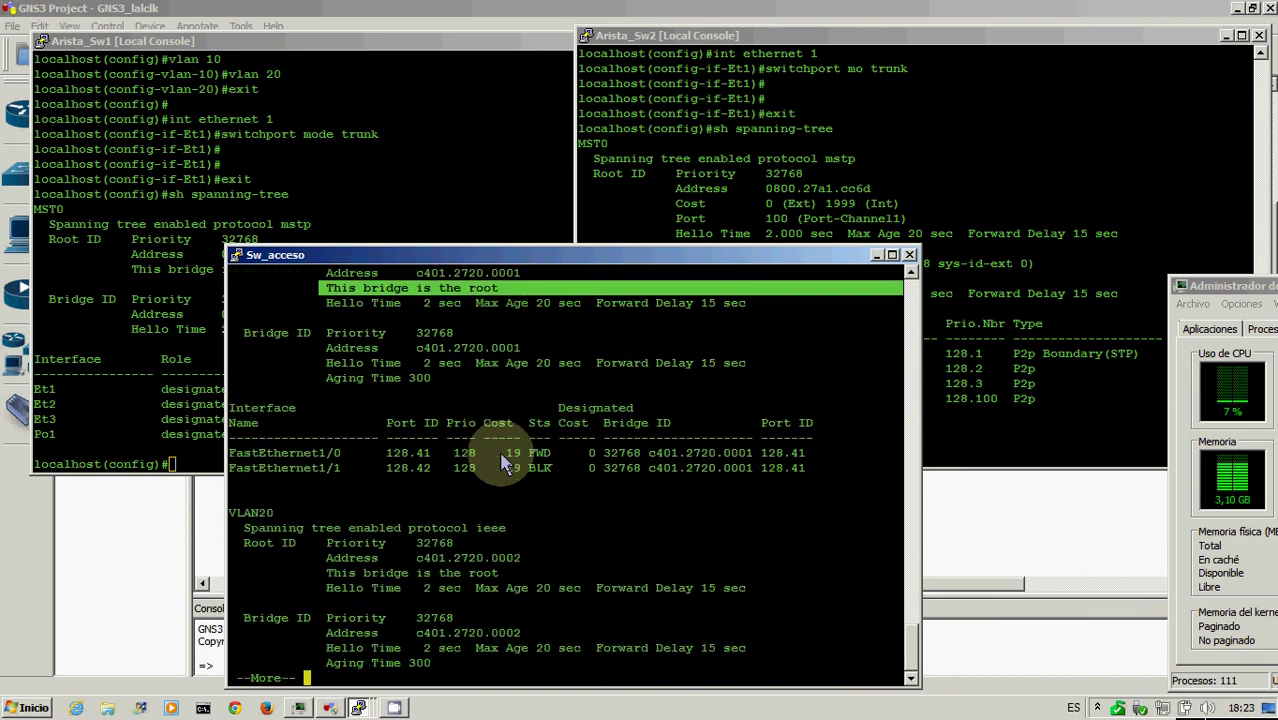
key("Return")
key("Return")
key("Return")
key("Return")
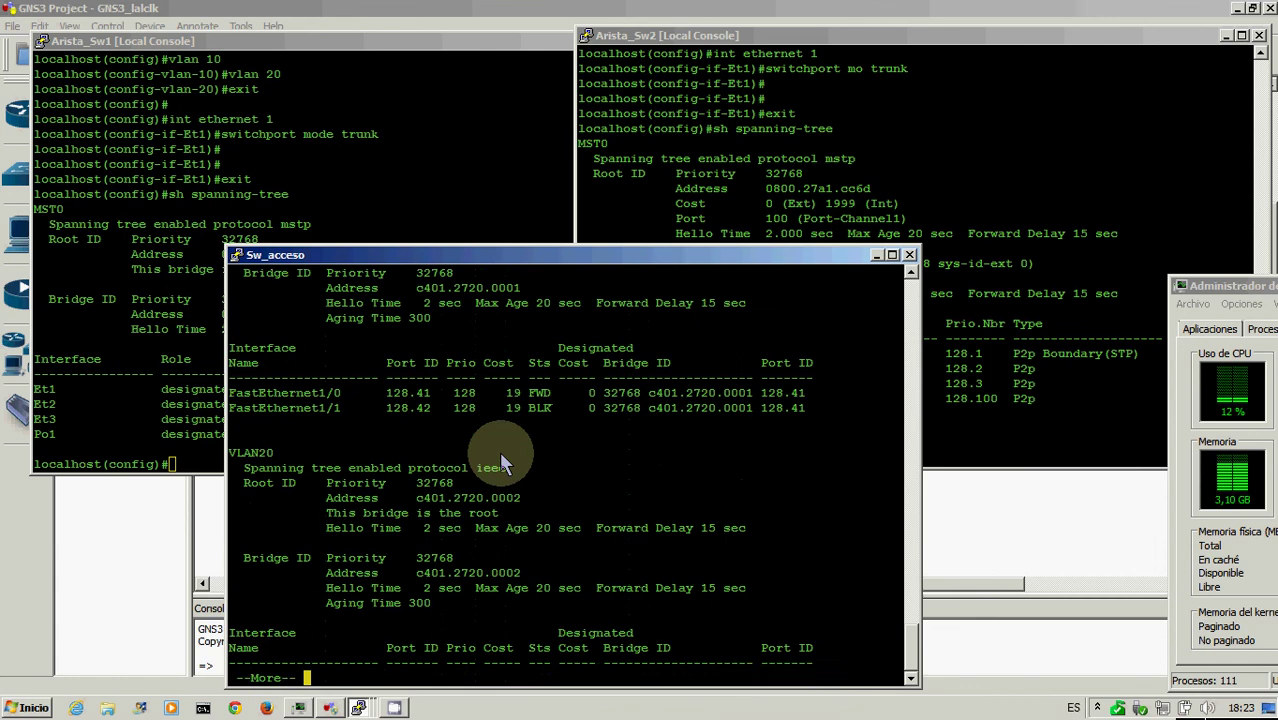
key("Return")
key("Return")
key("Return")
key("Return")
key("Return")
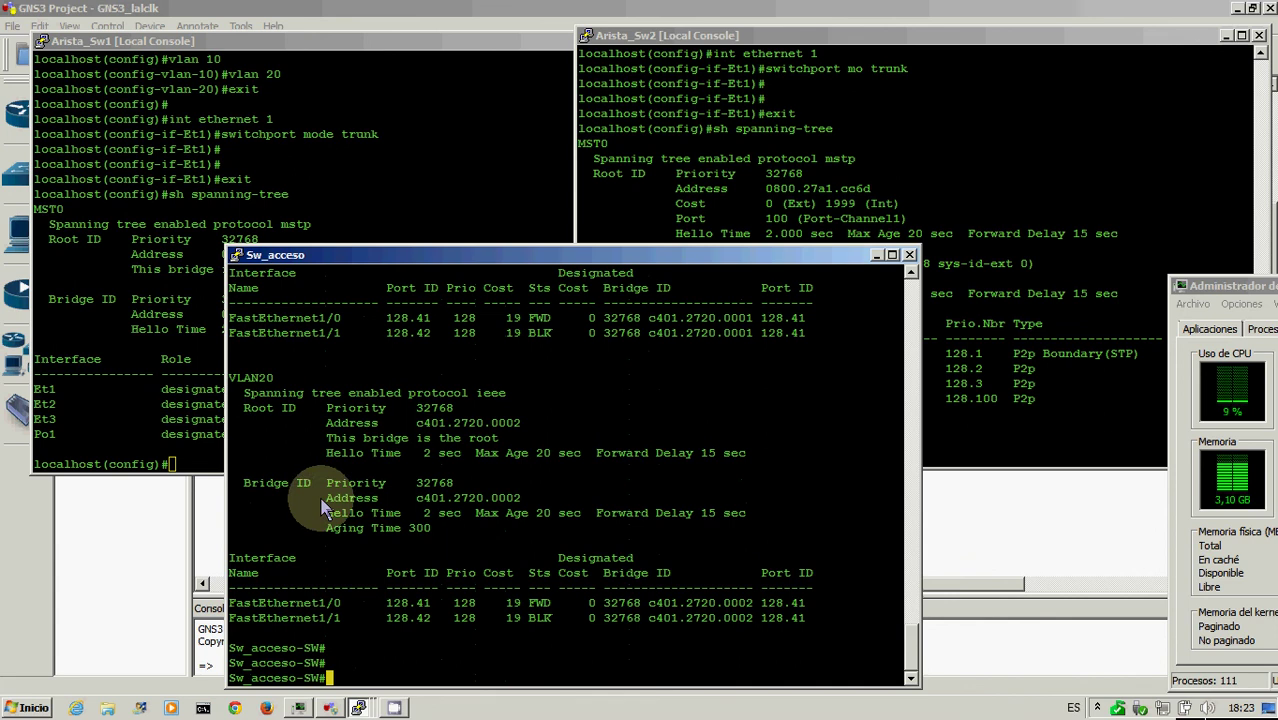
Step: Highlight the root bridge line in the VLAN20 section of the Sw_acceso output
left_click_drag(327, 440, 500, 443)
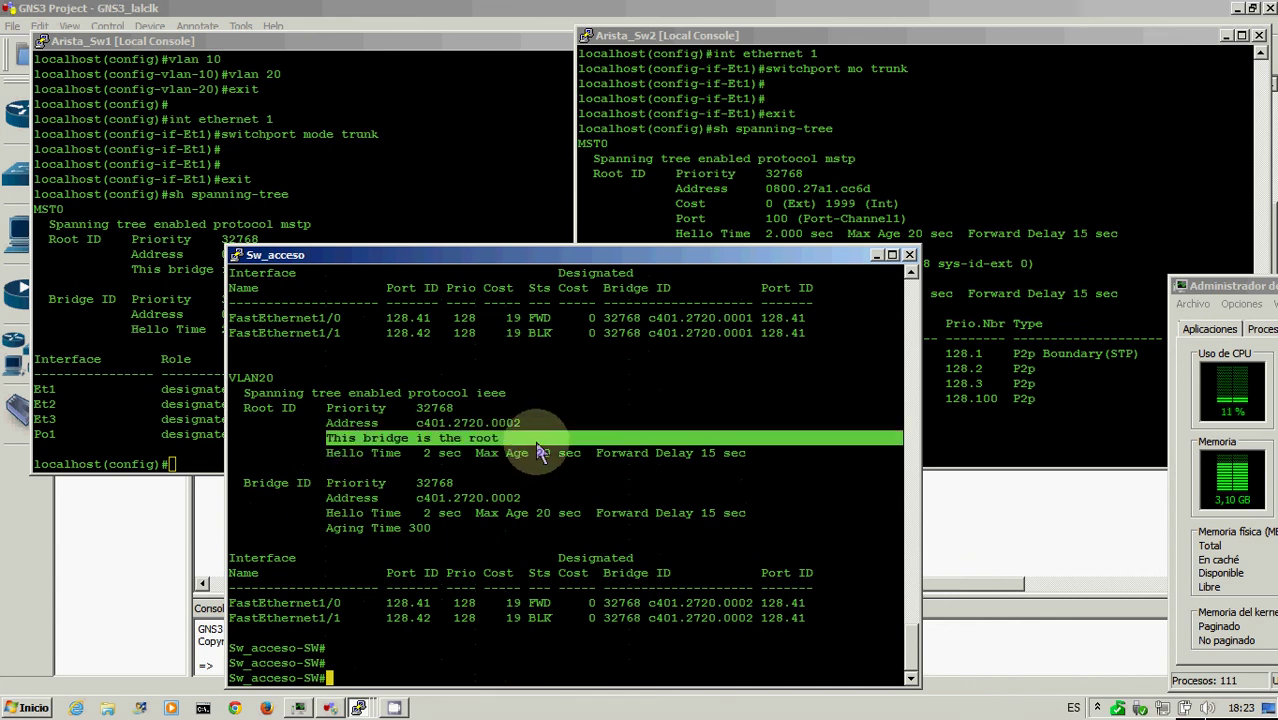
key("Return")
key("Return")
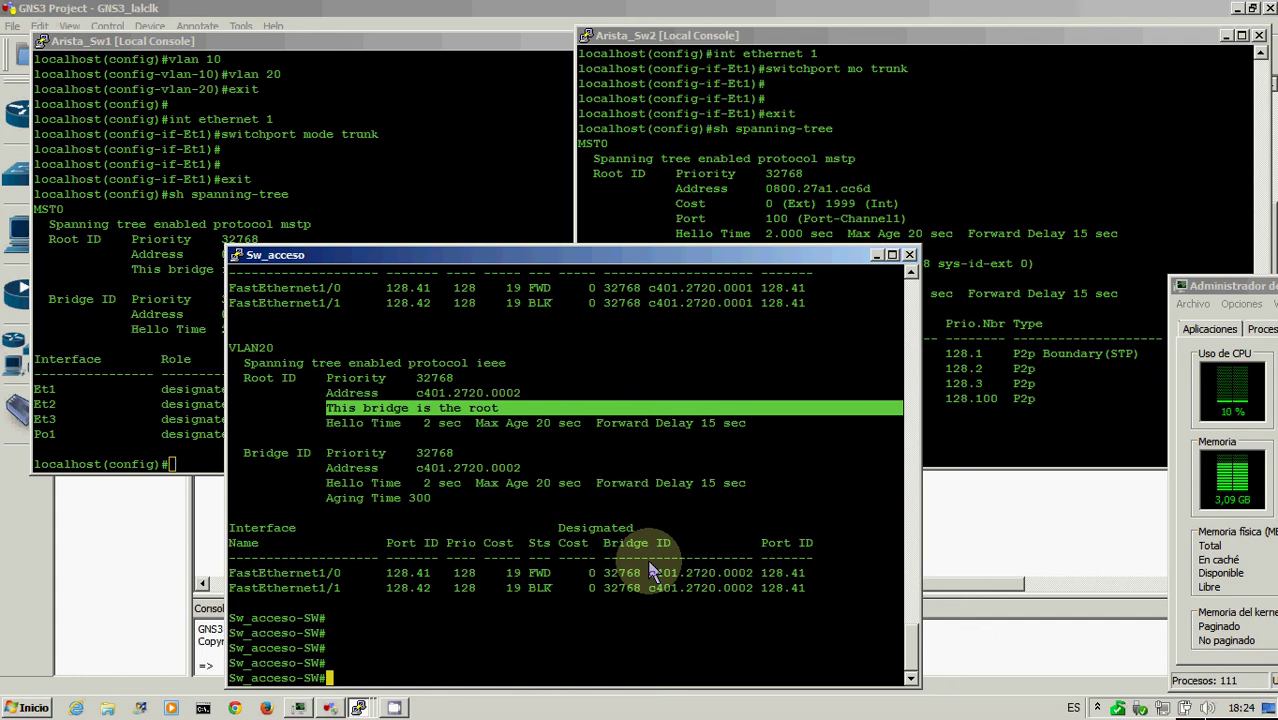
Step: Set the spanning-tree mode on Arista_Sw1 to rapid-pvst
left_click(160, 332)
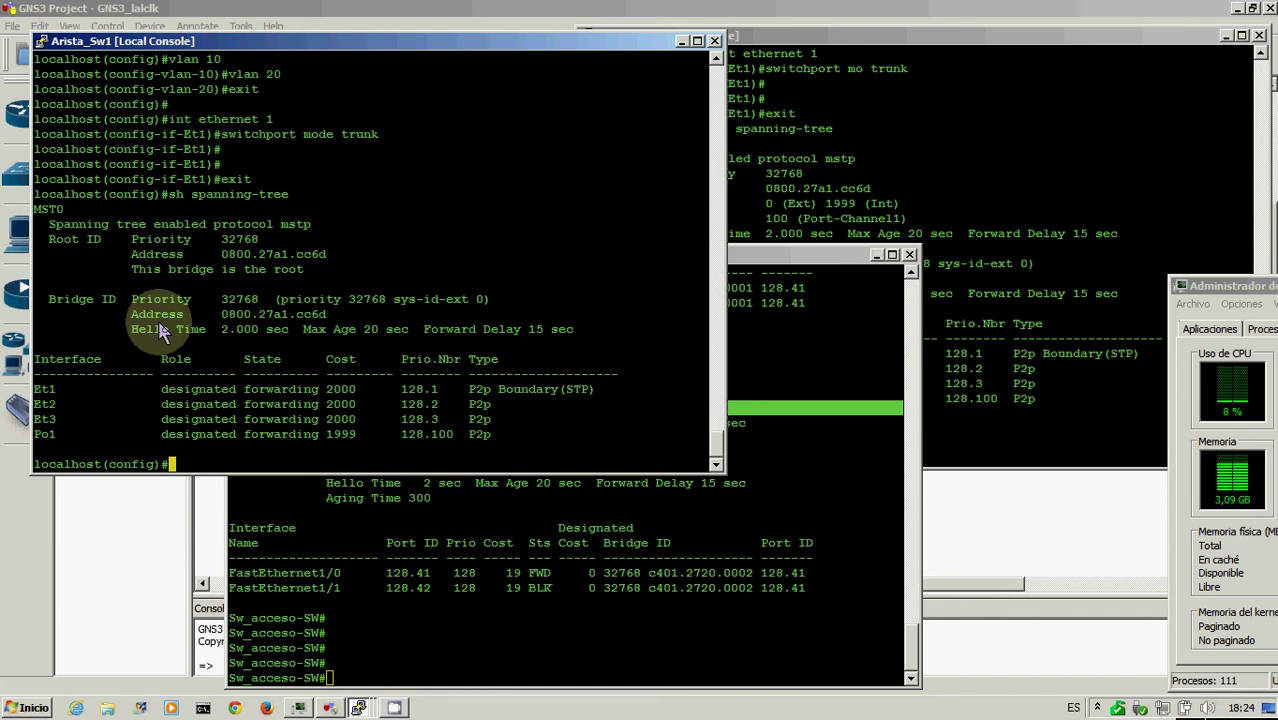
key("Return")
key("Return")
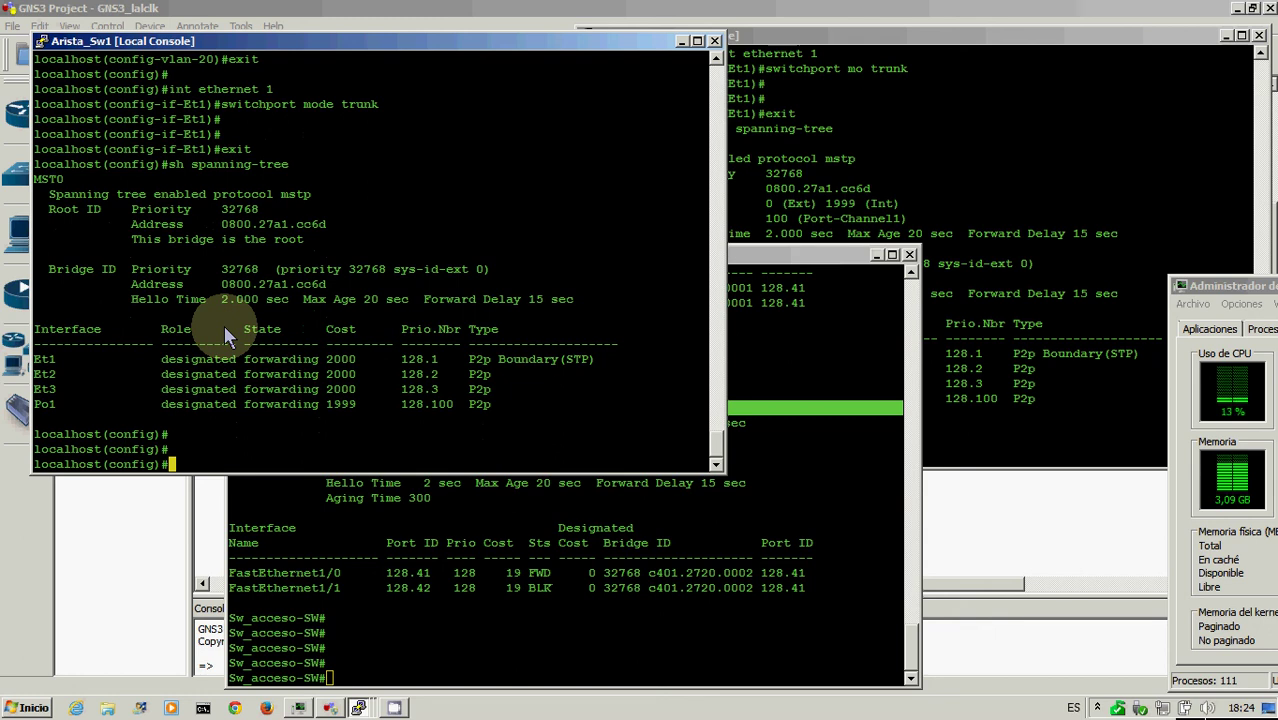
type("spanning-tree m")
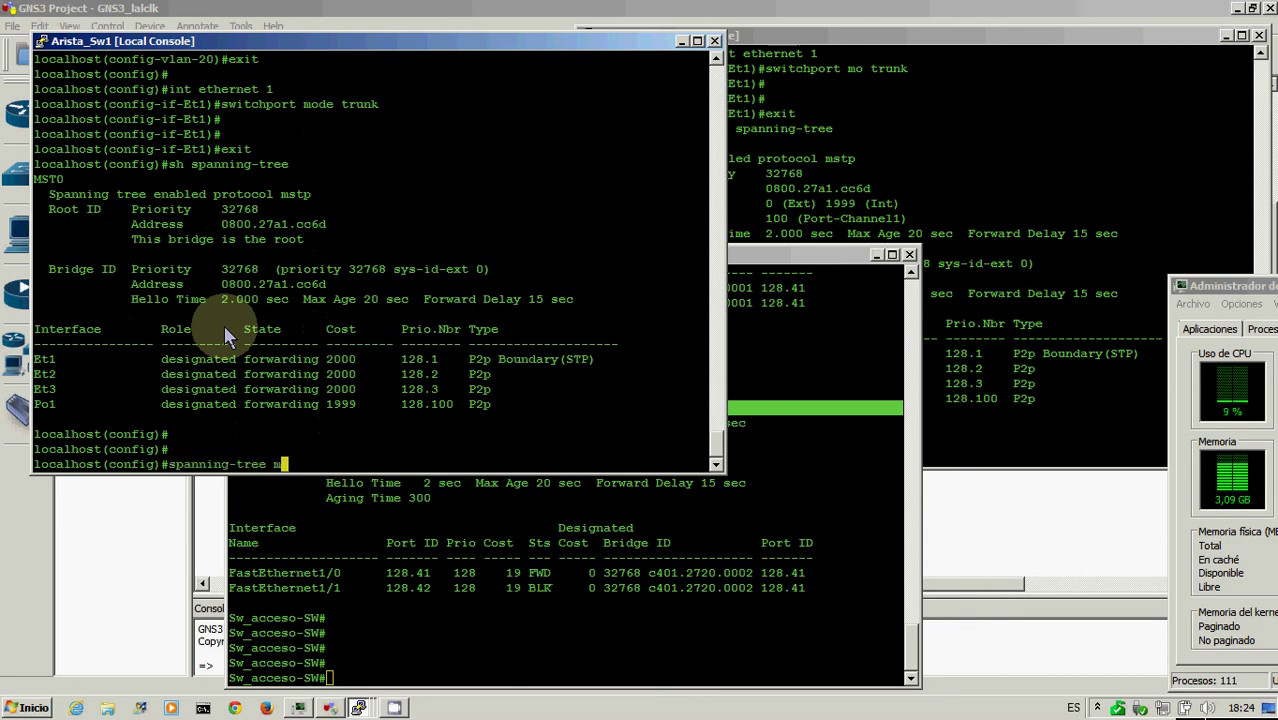
type("ode rapid-pvst")
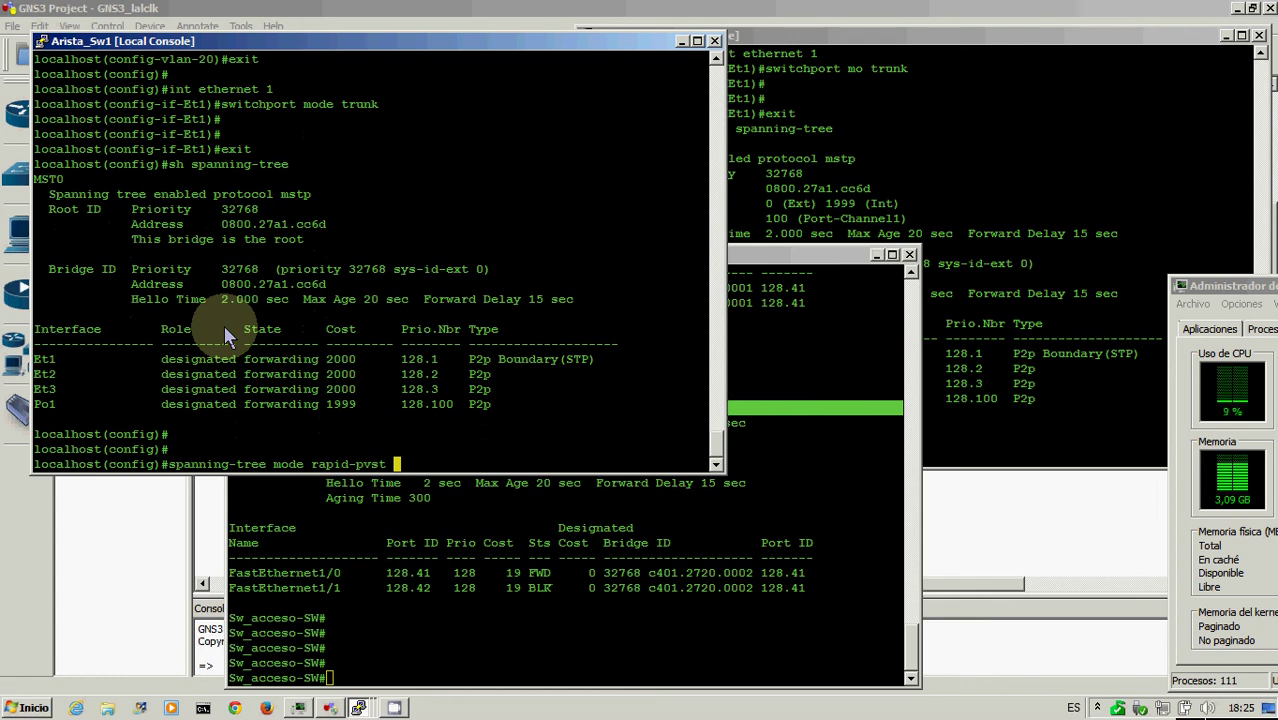
key("Return")
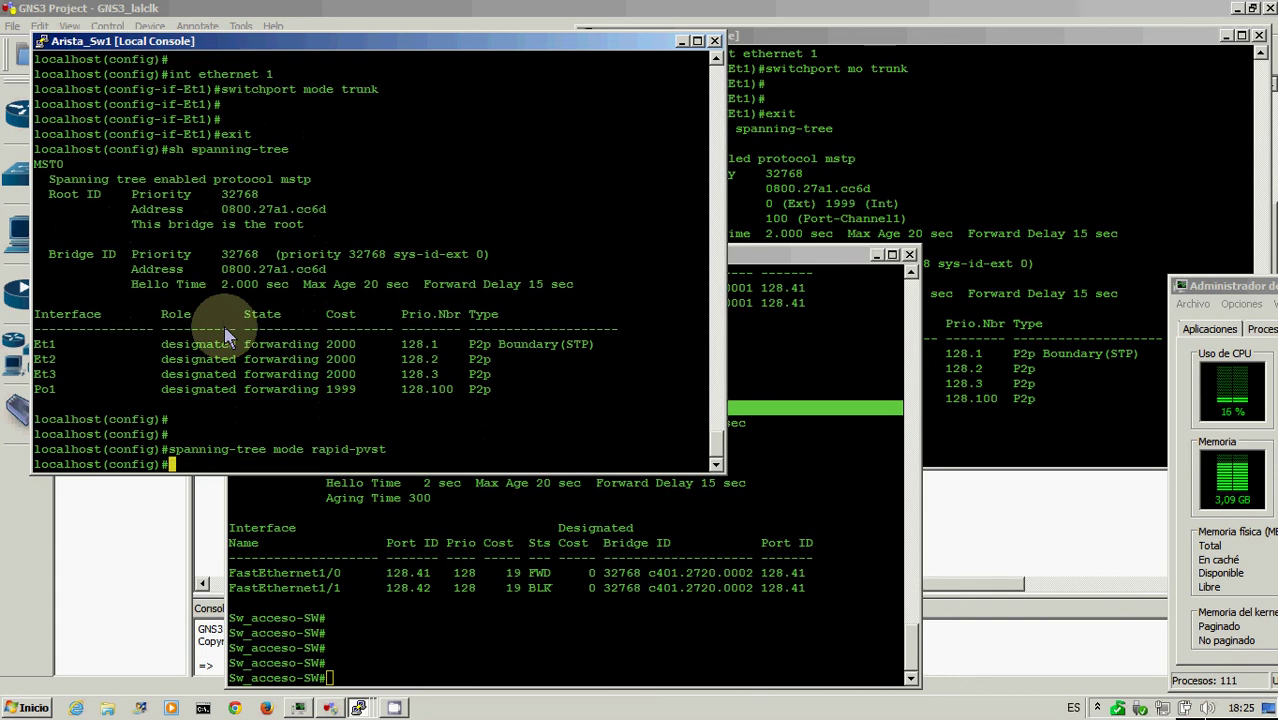
Step: Set the spanning-tree mode on Arista_Sw2 to rapid-pvst as well
left_click(853, 214)
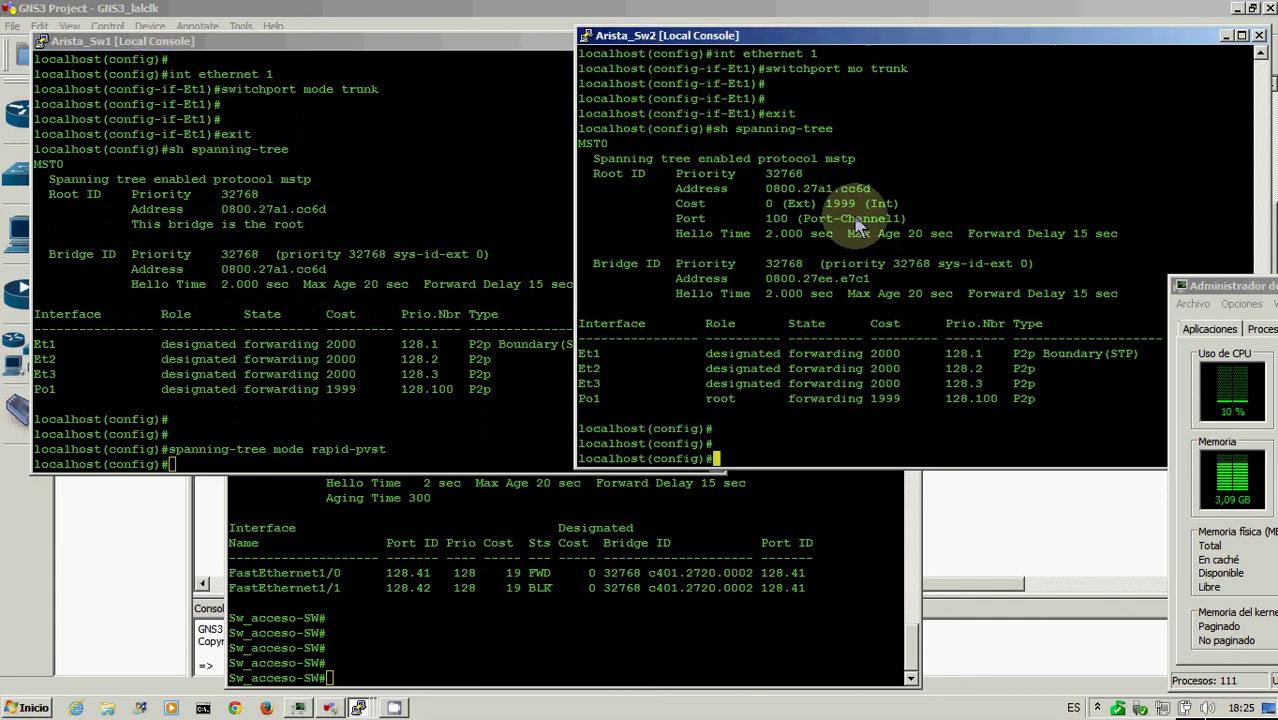
key("Return")
key("Return")
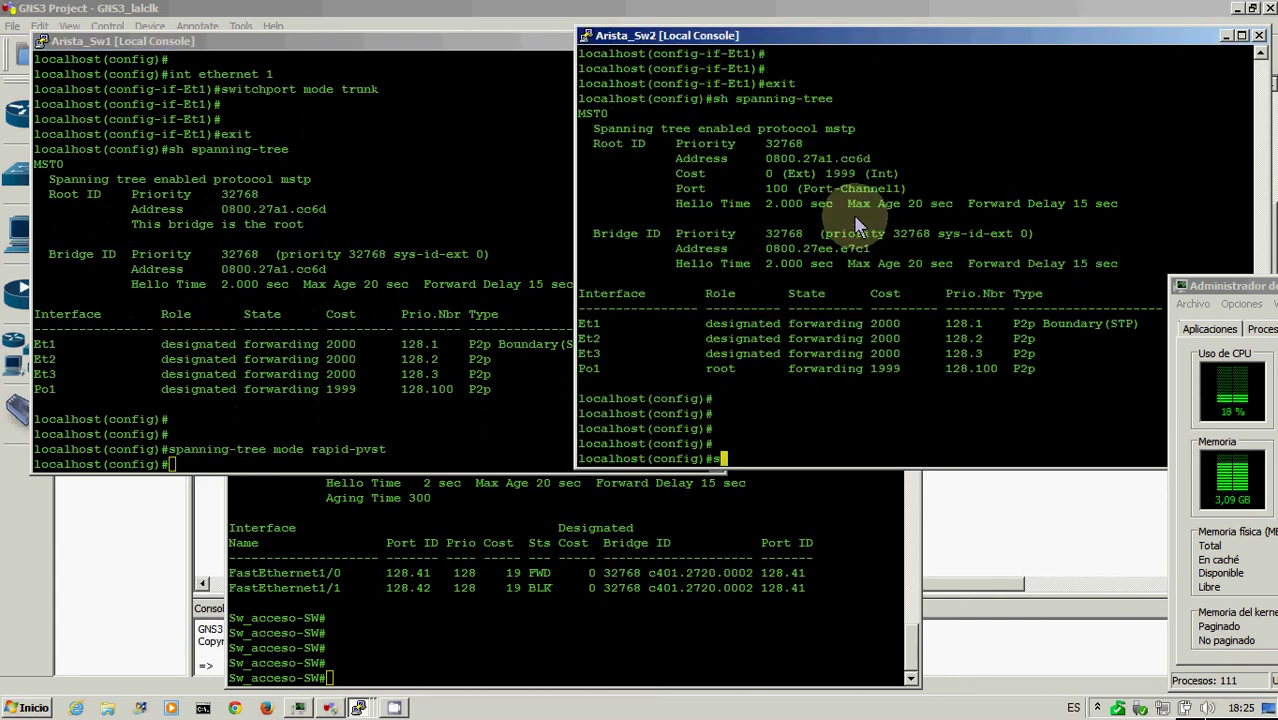
type("spanning-tree mo rapid-pvst")
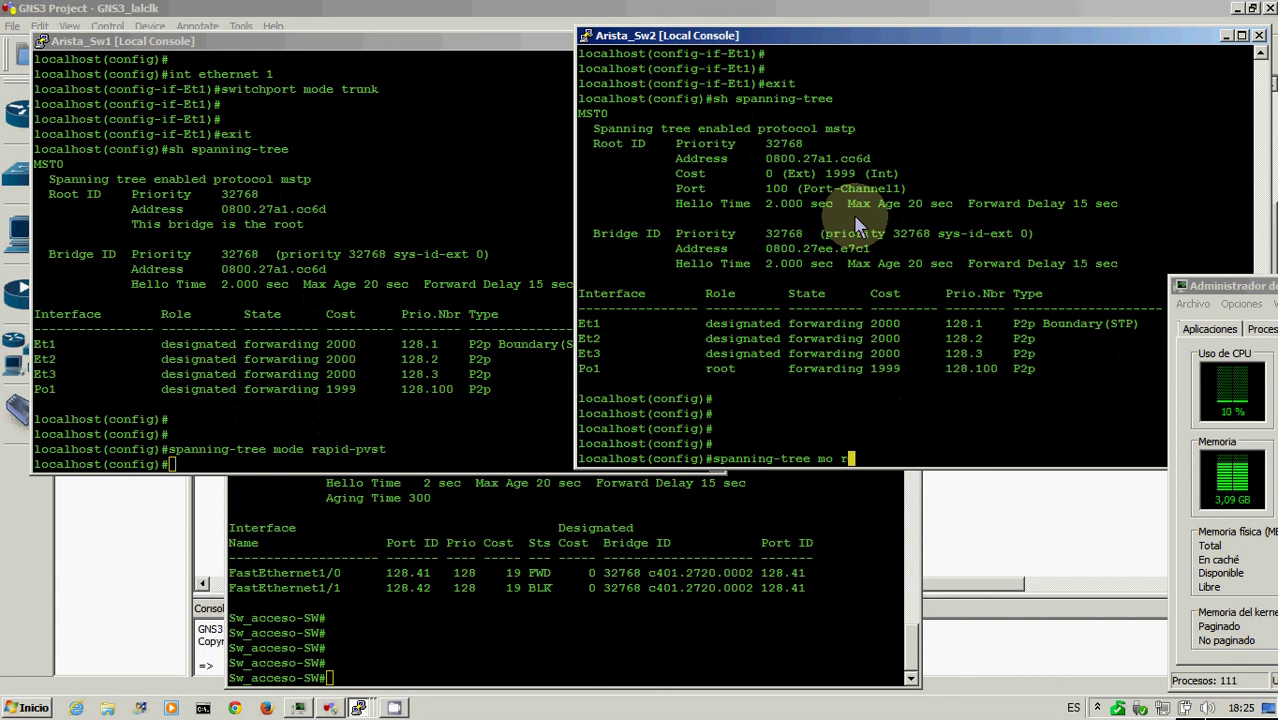
key("Return")
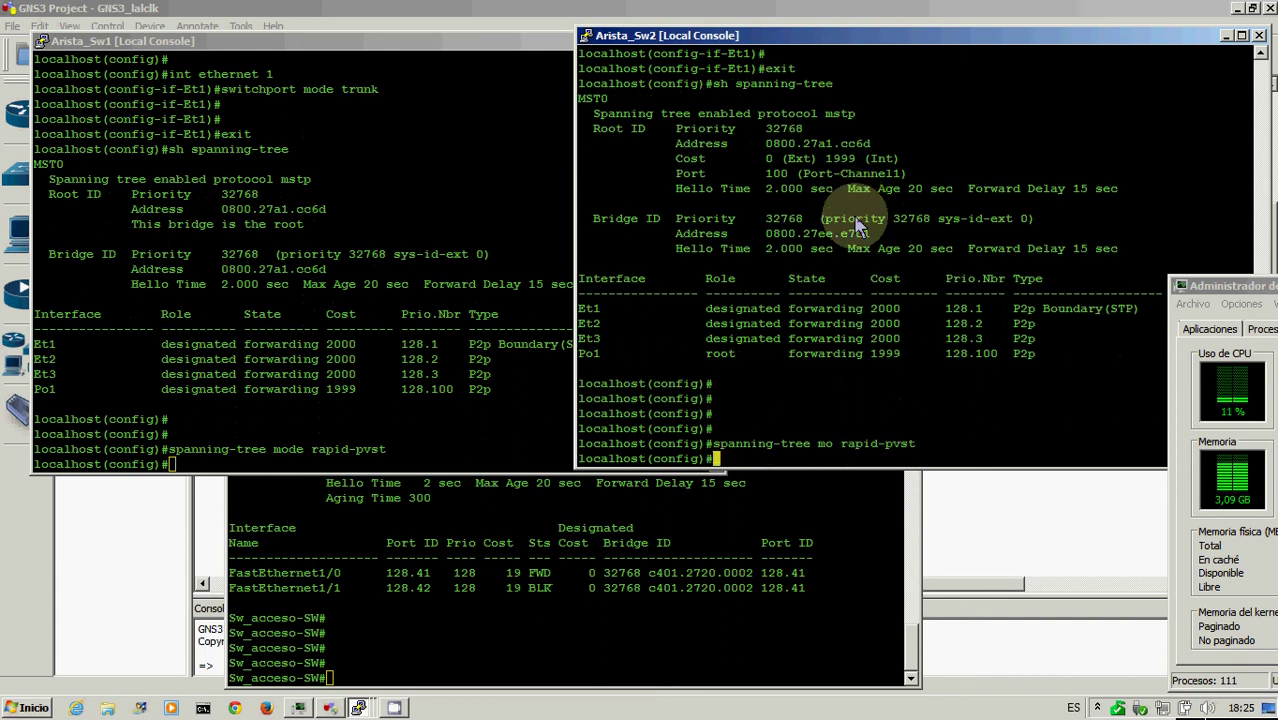
Step: Show the spanning-tree status on Arista_Sw1 with paged output (sh spanning-tree | more)
left_click(308, 244)
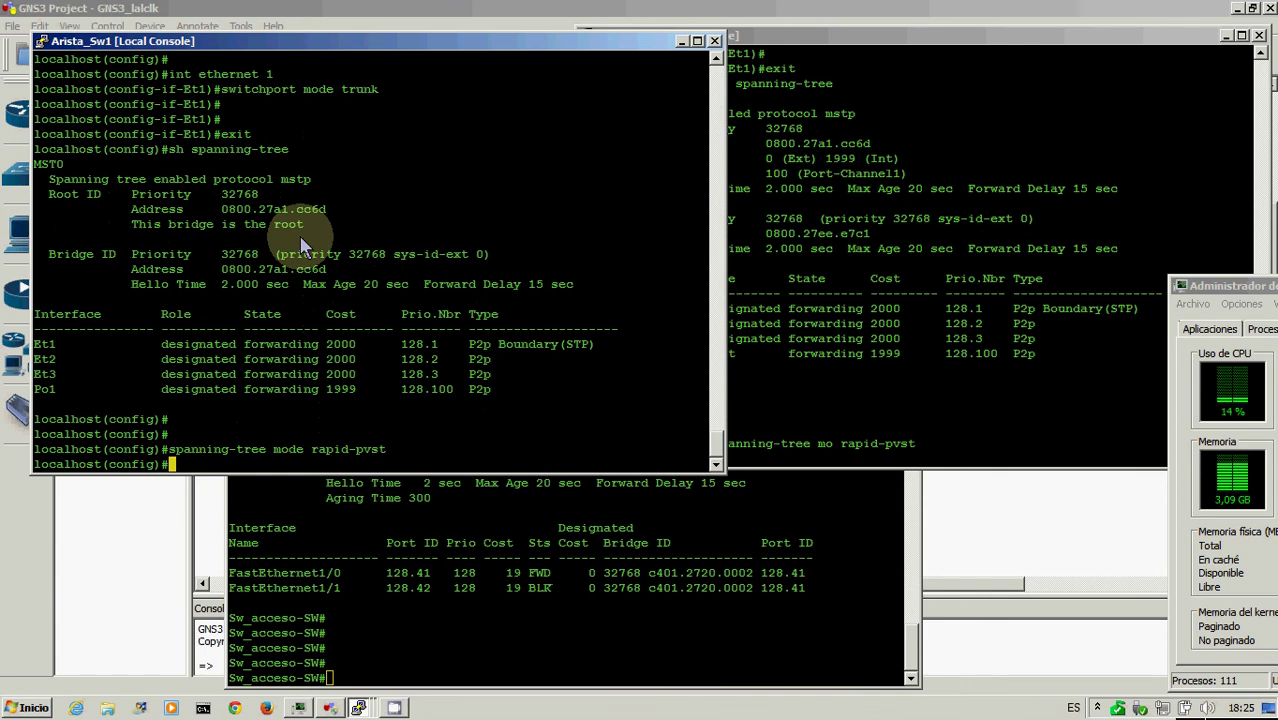
key("Return")
key("Return")
key("Return")
key("Return")
key("Return")
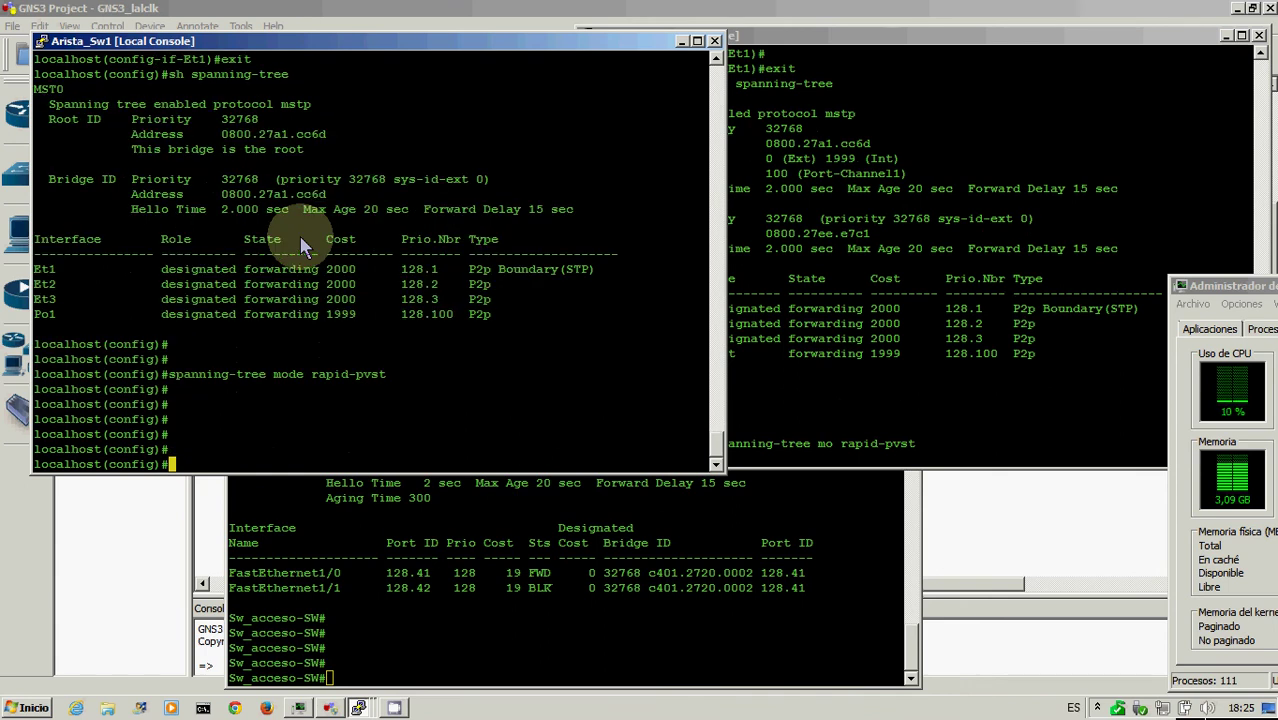
type("sh spanning-tree ")
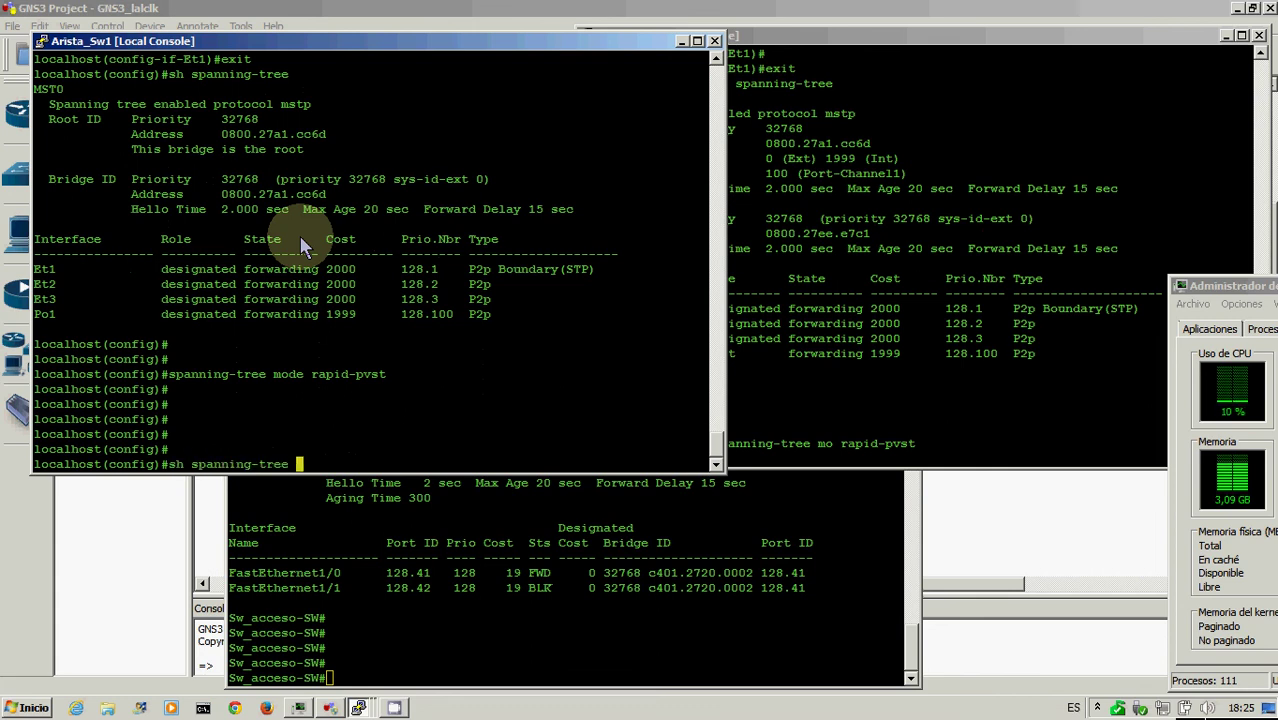
type("| more")
key("Return")
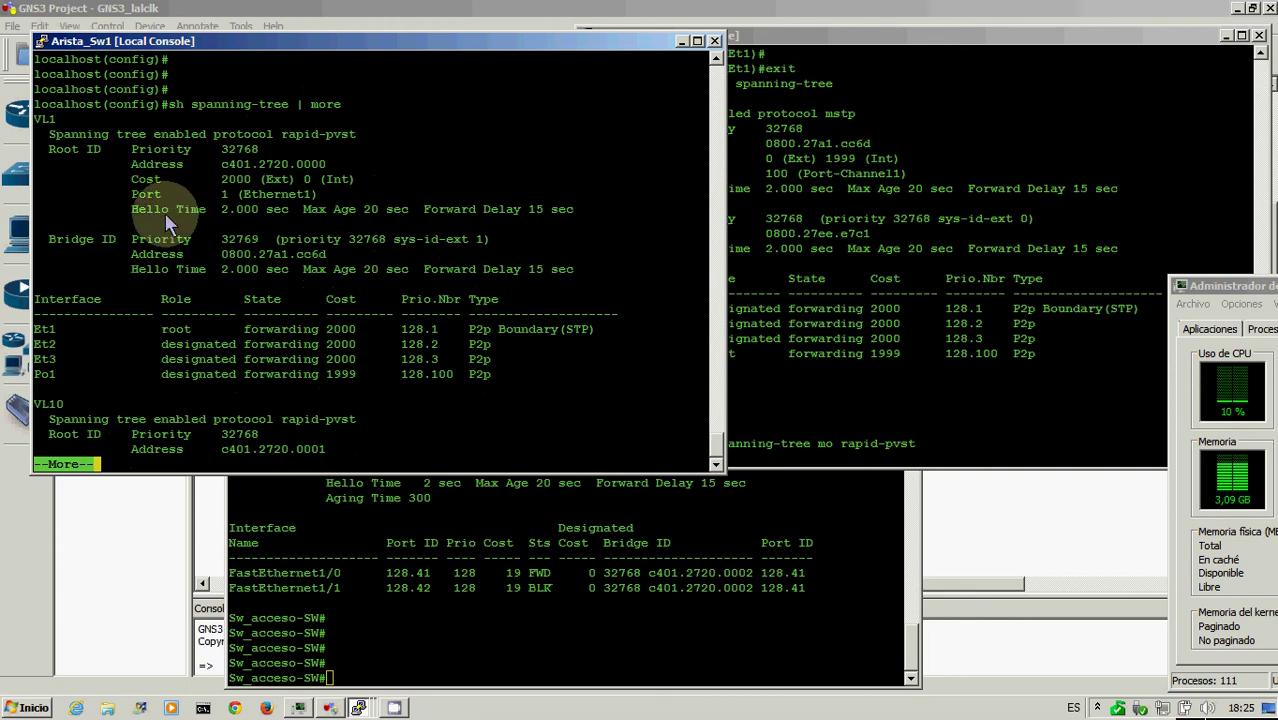
Step: Page through the Arista_Sw1 output to examine the root, bridge and port roles for VL10
key("Return")
key("Return")
key("Return")
key("Return")
key("Return")
key("Return")
key("Return")
key("Return")
key("Return")
key("Return")
key("Return")
key("Return")
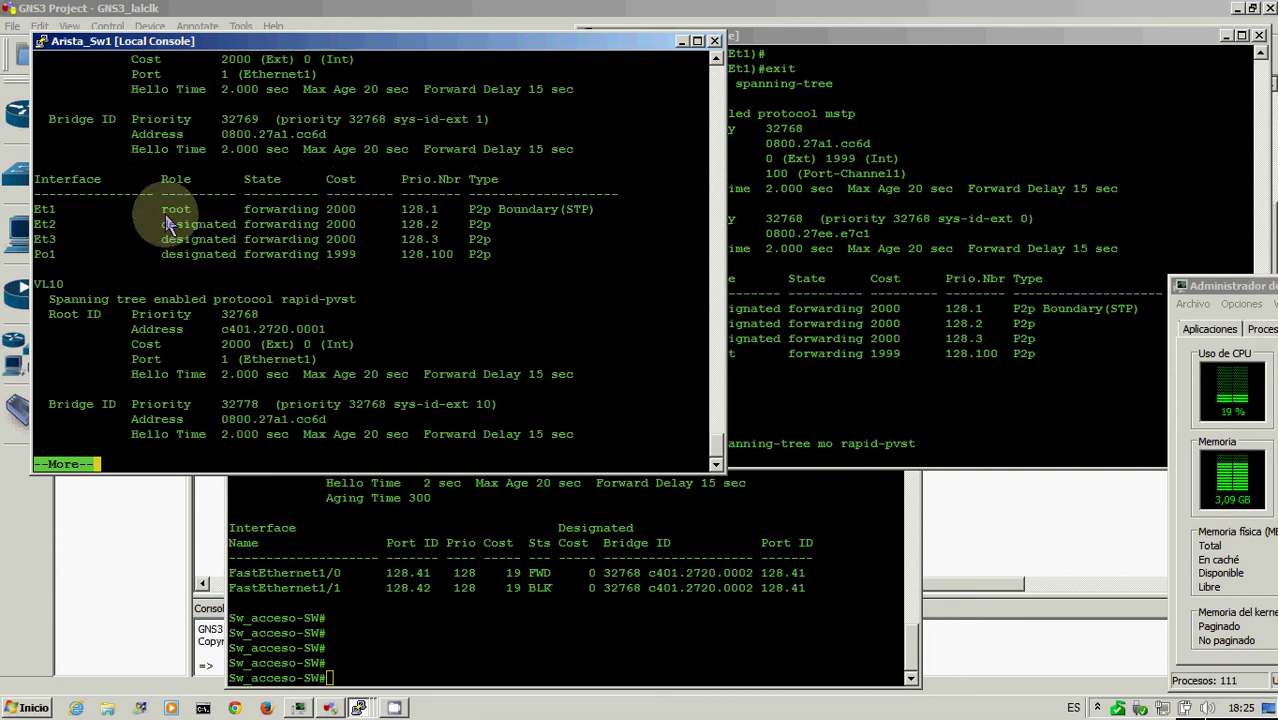
key("Return")
key("Return")
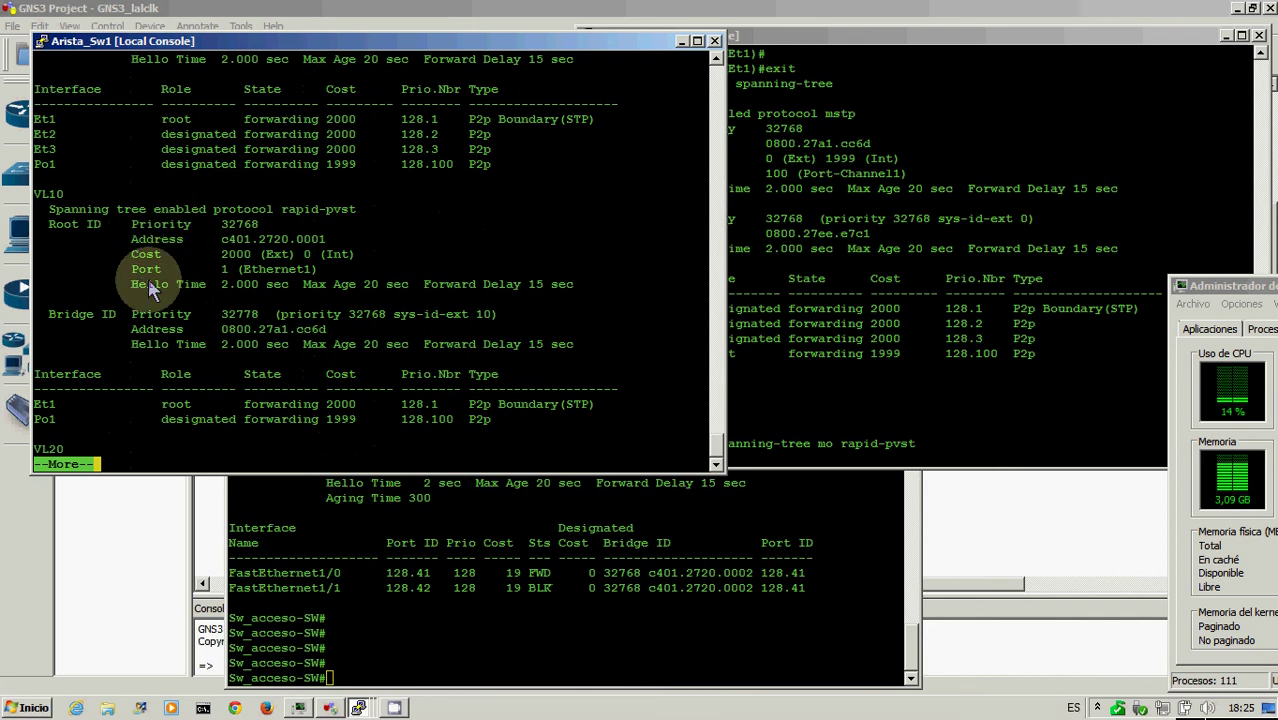
Step: Page on through the VL20 section of the Arista_Sw1 output until the configuration prompt returns
key("Return")
key("Return")
key("Return")
key("Return")
key("Return")
key("Return")
key("Return")
key("Return")
key("Return")
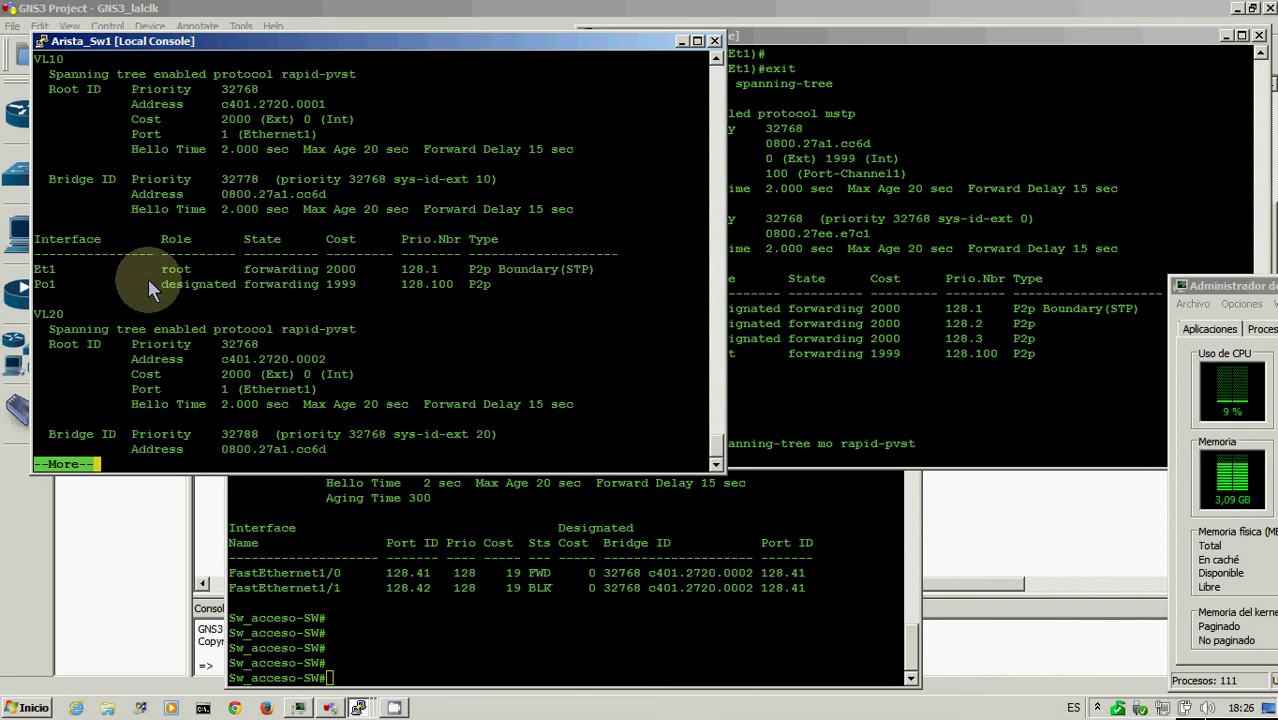
key("Return")
key("Return")
key("Return")
key("Return")
key("Return")
key("Return")
key("Return")
key("Return")
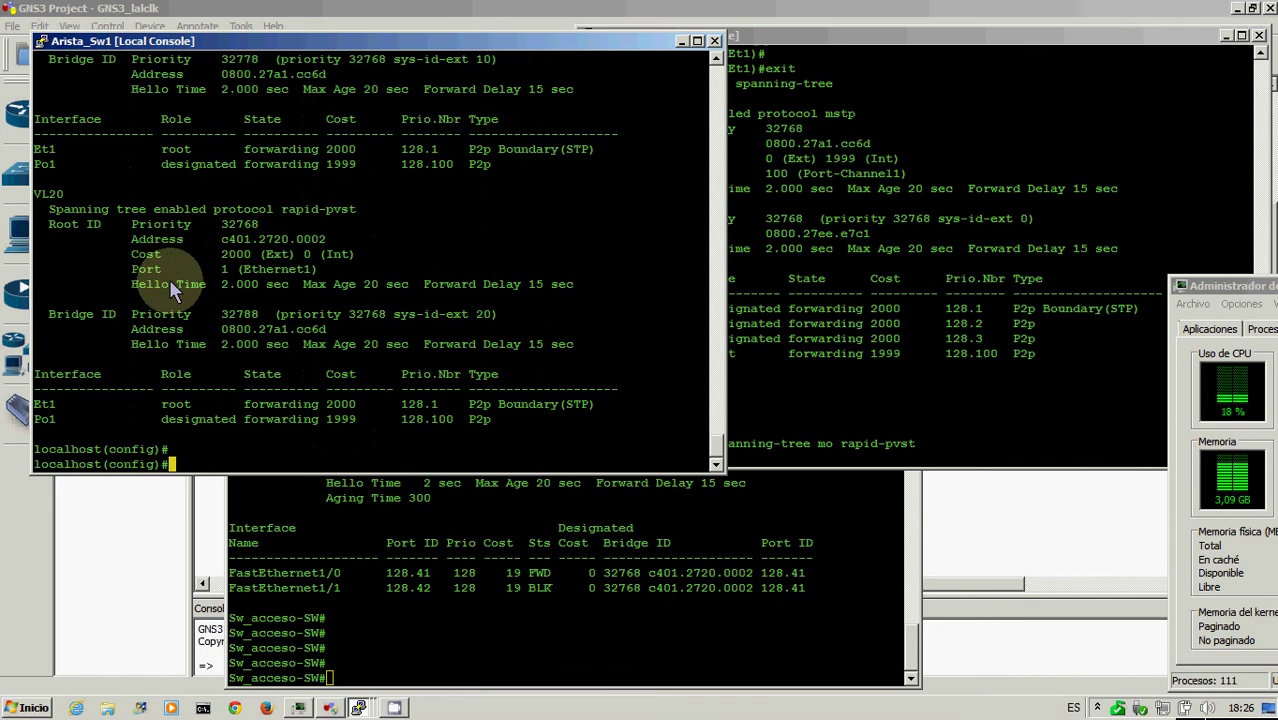
Step: Show the spanning-tree status on Arista_Sw2 with paged output (sh spanning-tree | more)
left_click(818, 285)
type("sh sp")
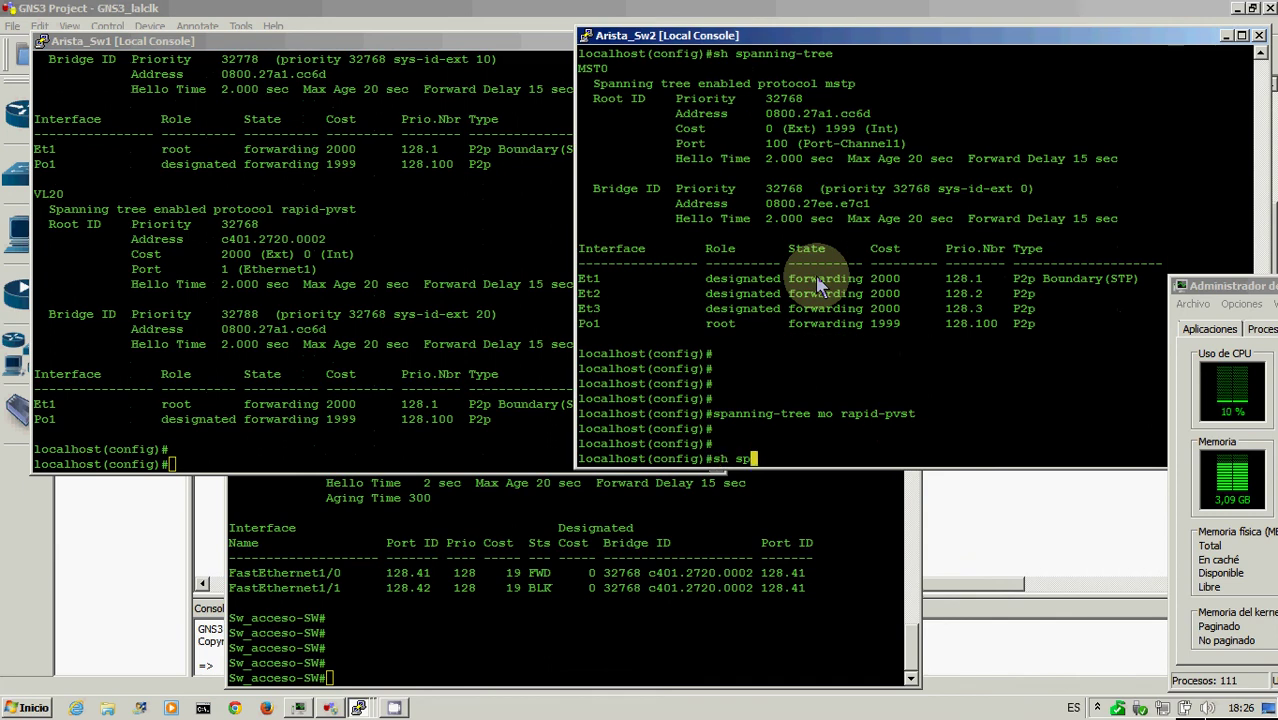
type("anning-tree | more")
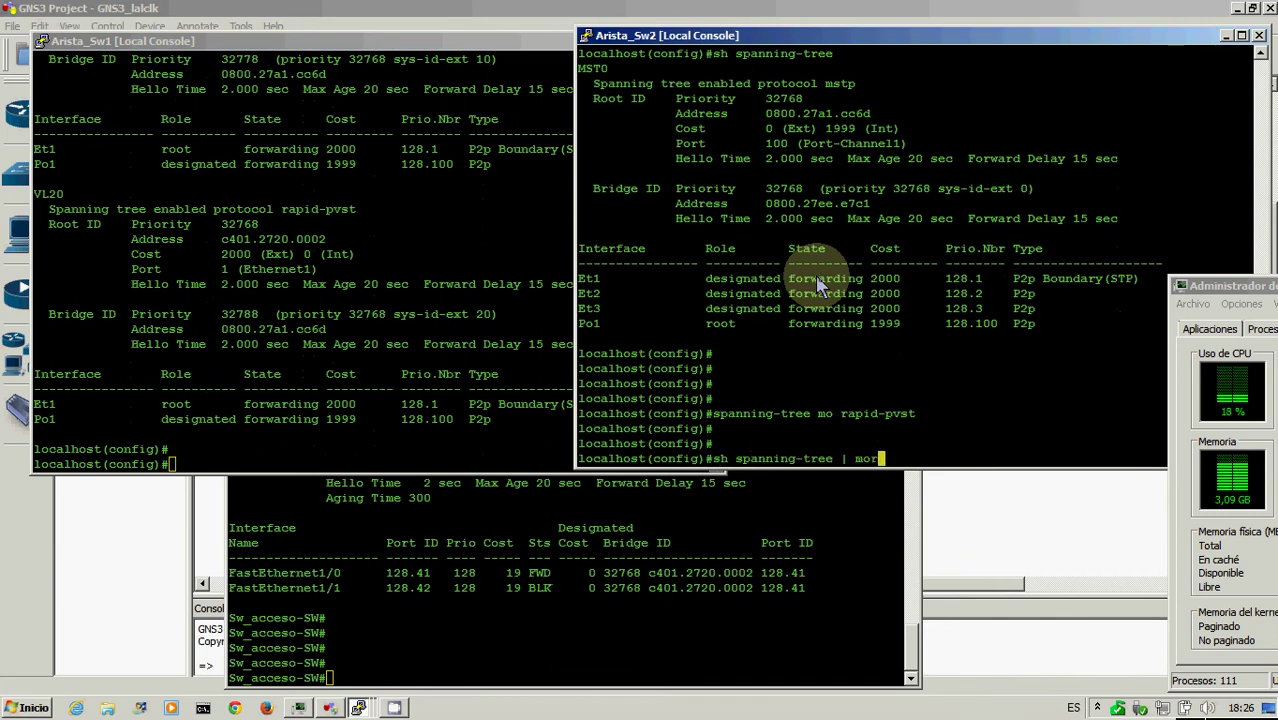
key("Return")
key("Return")
key("Return")
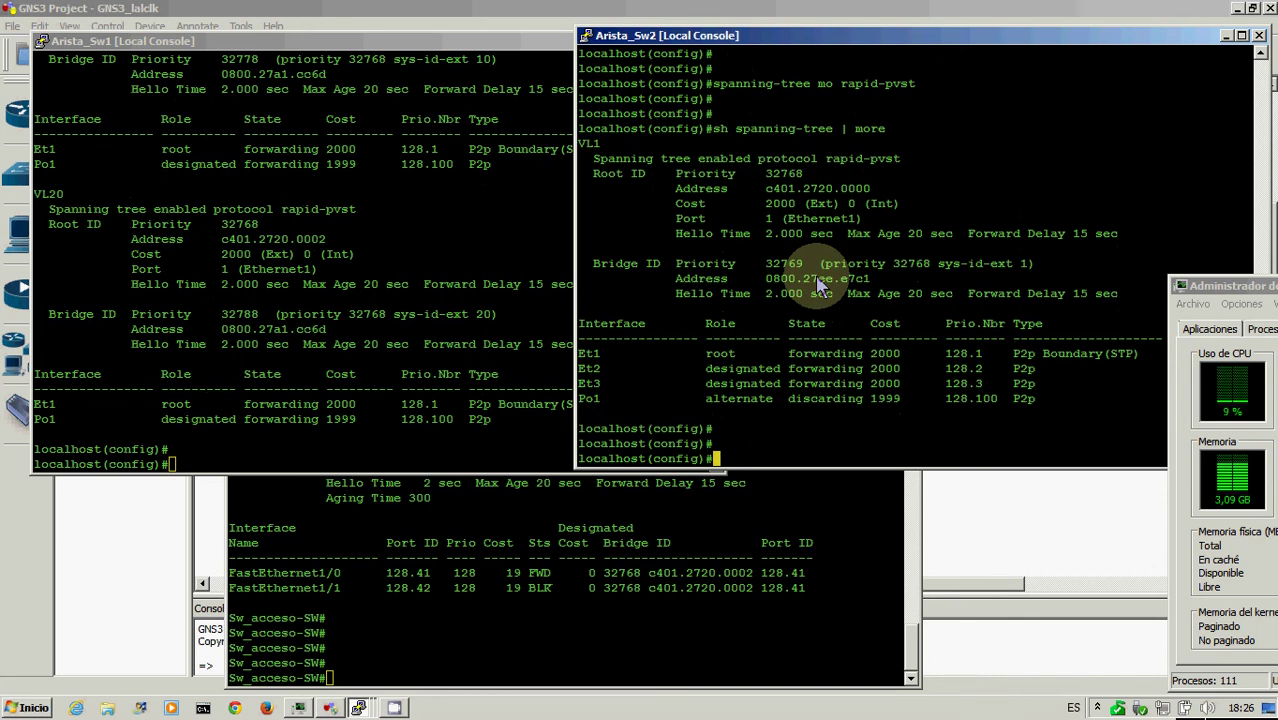
Step: Repeat the paged spanning-tree display on Arista_Sw2 to recheck which VLAN instances are listed
key("Return")
key("Return")
key("Return")
key("Return")
key("Return")
key("Return")
key("Return")
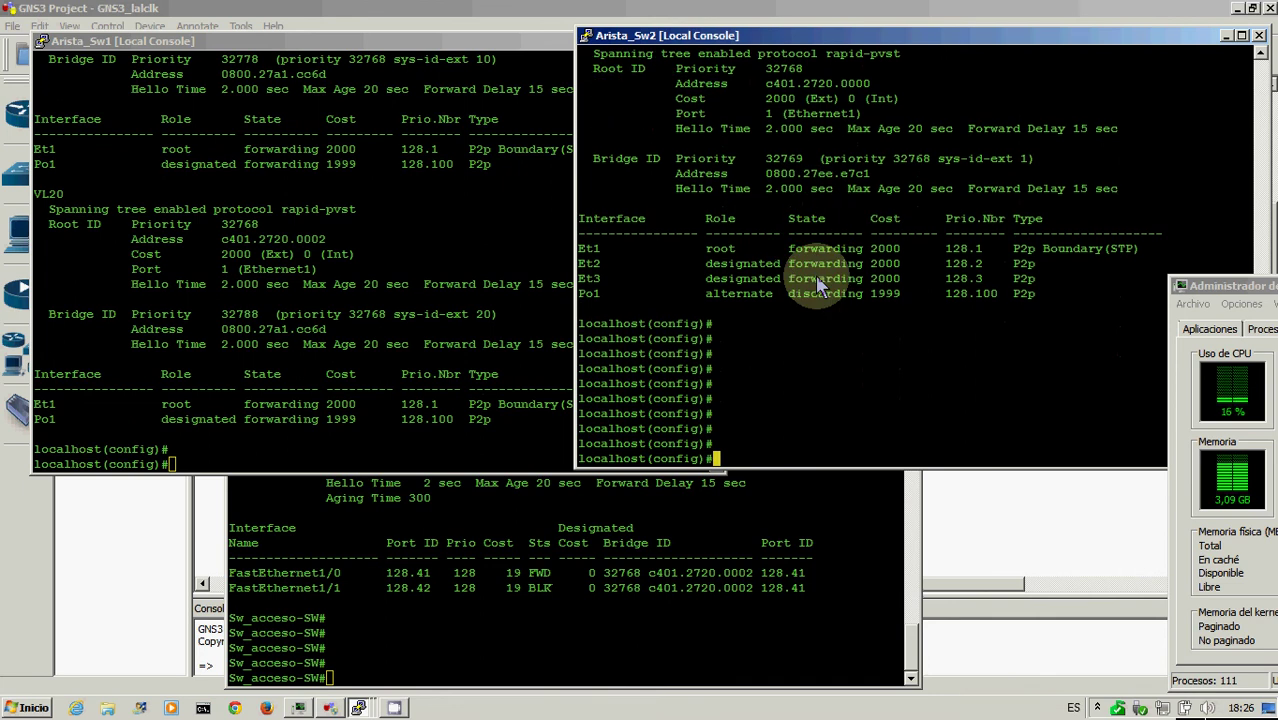
key("Up")
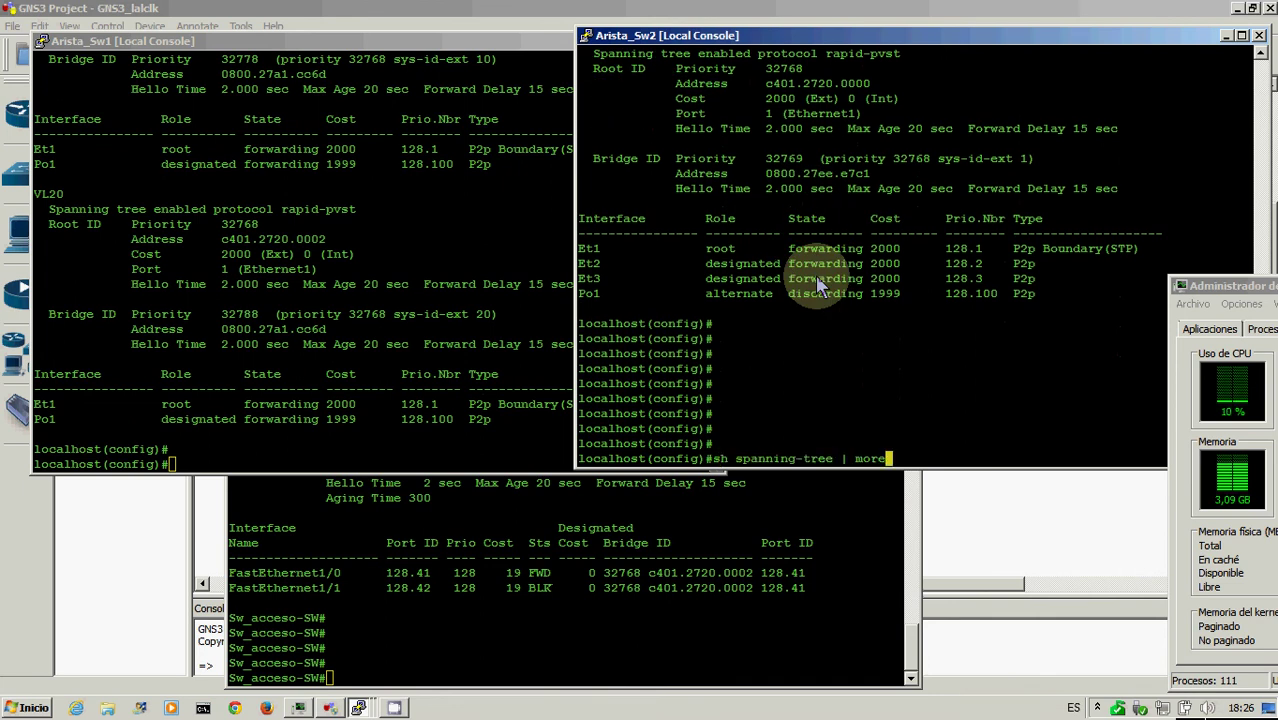
key("Return")
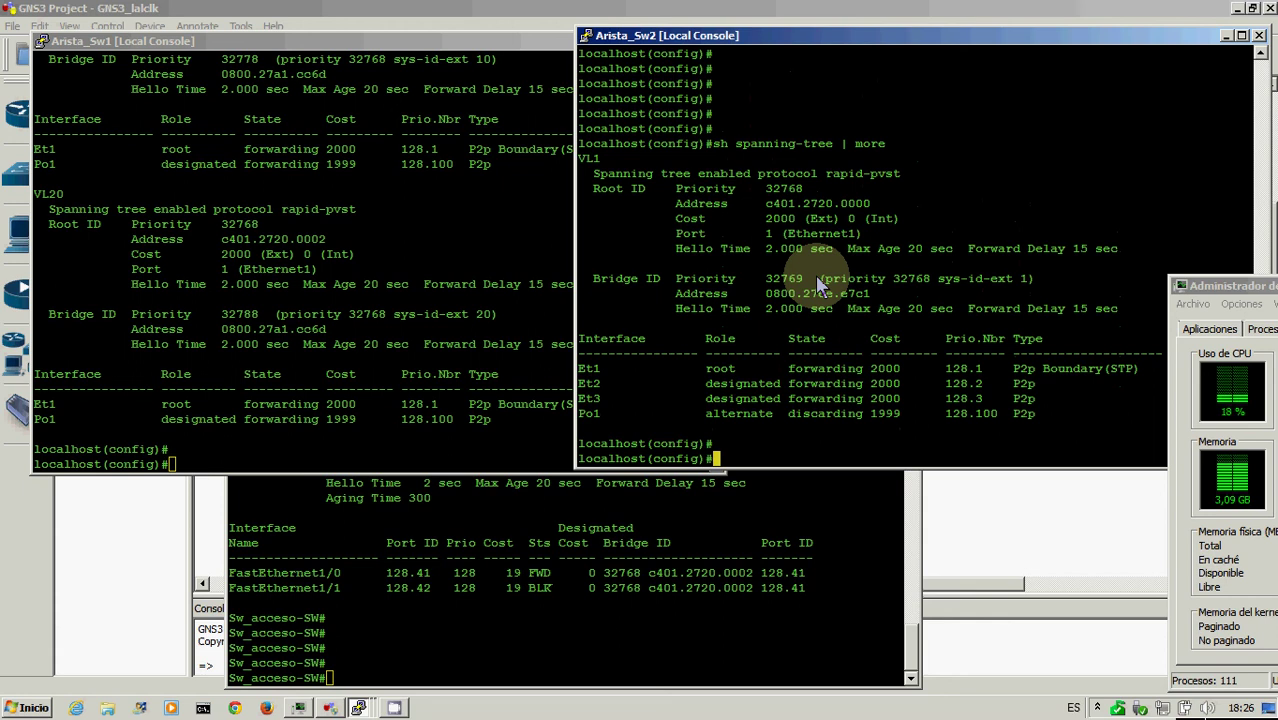
Step: Set interface ethernet 1 on Arista_Sw2 to switchport trunk mode again and return to global configuration
type("int ethernet 1")
key("Return")
type("sw")
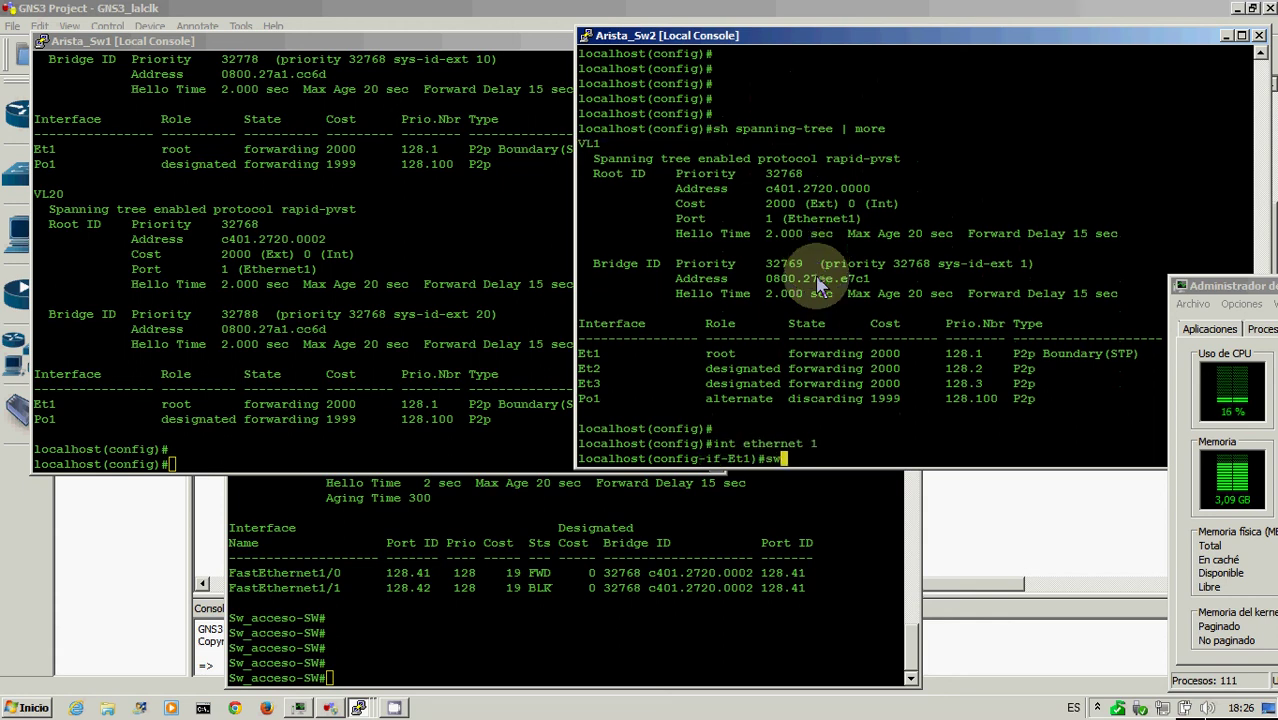
type("itchport  mode  trunk")
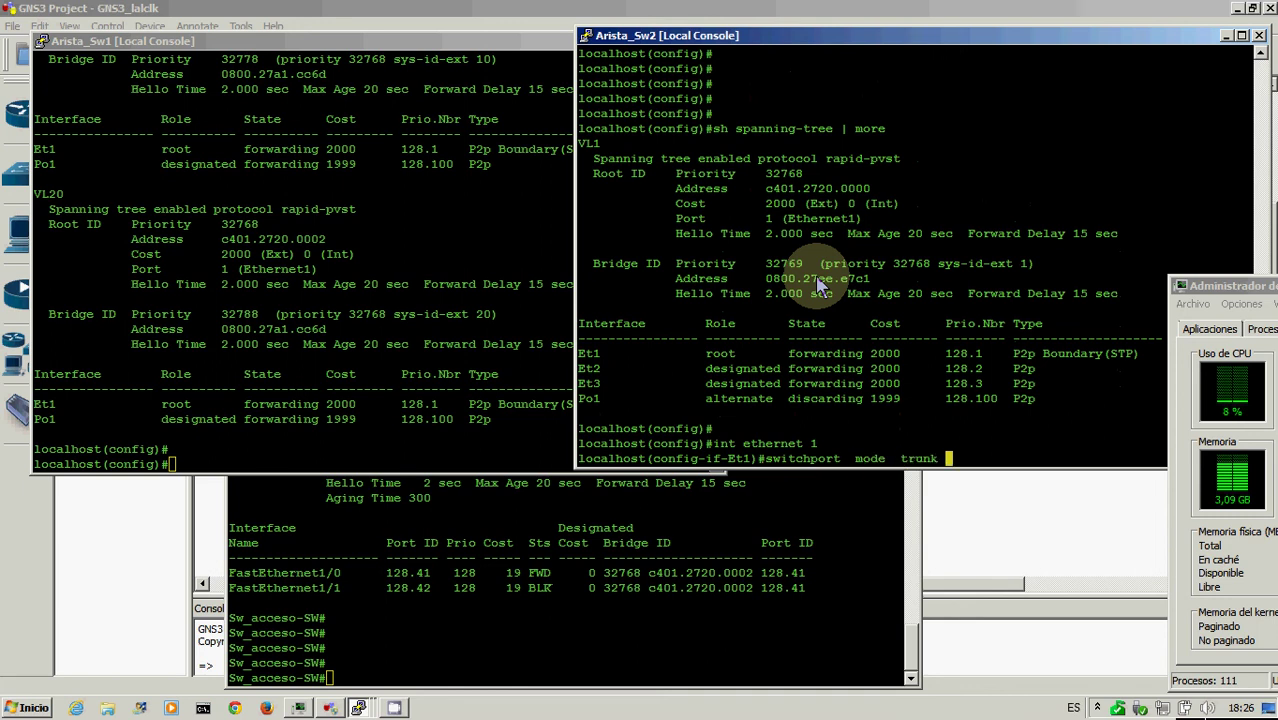
key("Return")
type("exit")
key("Return")
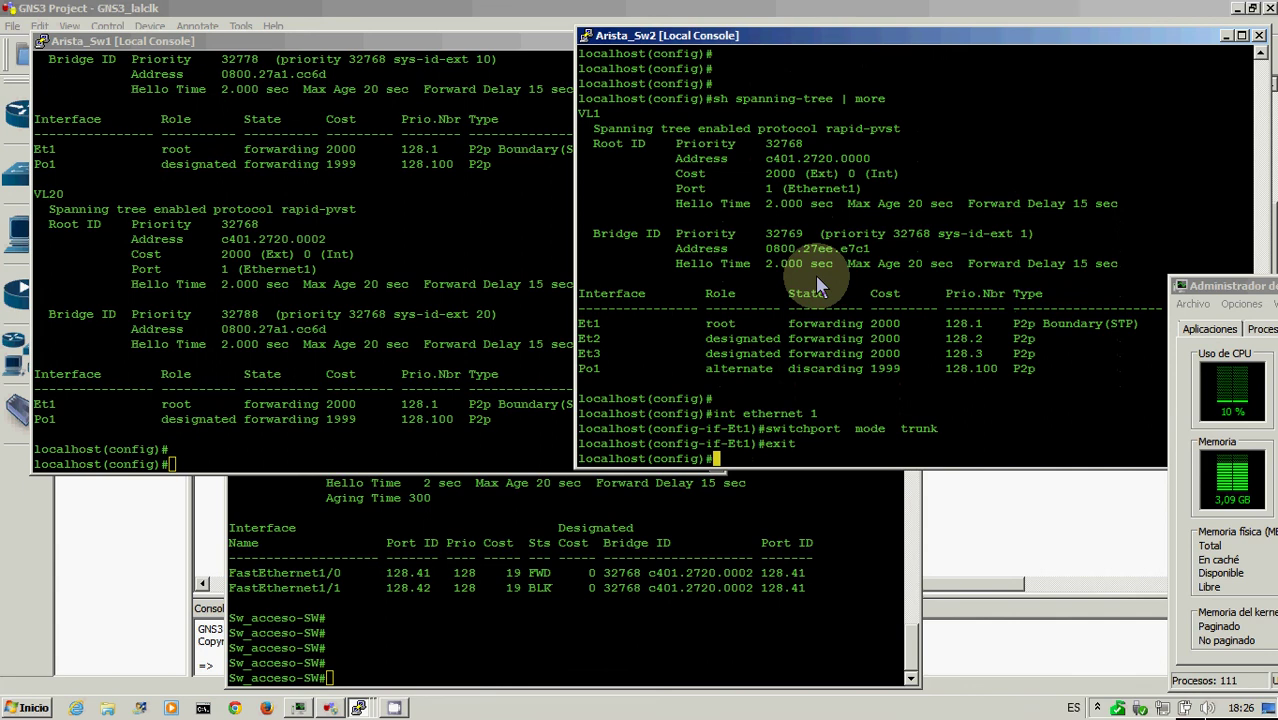
Step: Show the VLAN table on Arista_Sw2 to check the ports assigned to each VLAN
type("sh vlan")
key("Return")
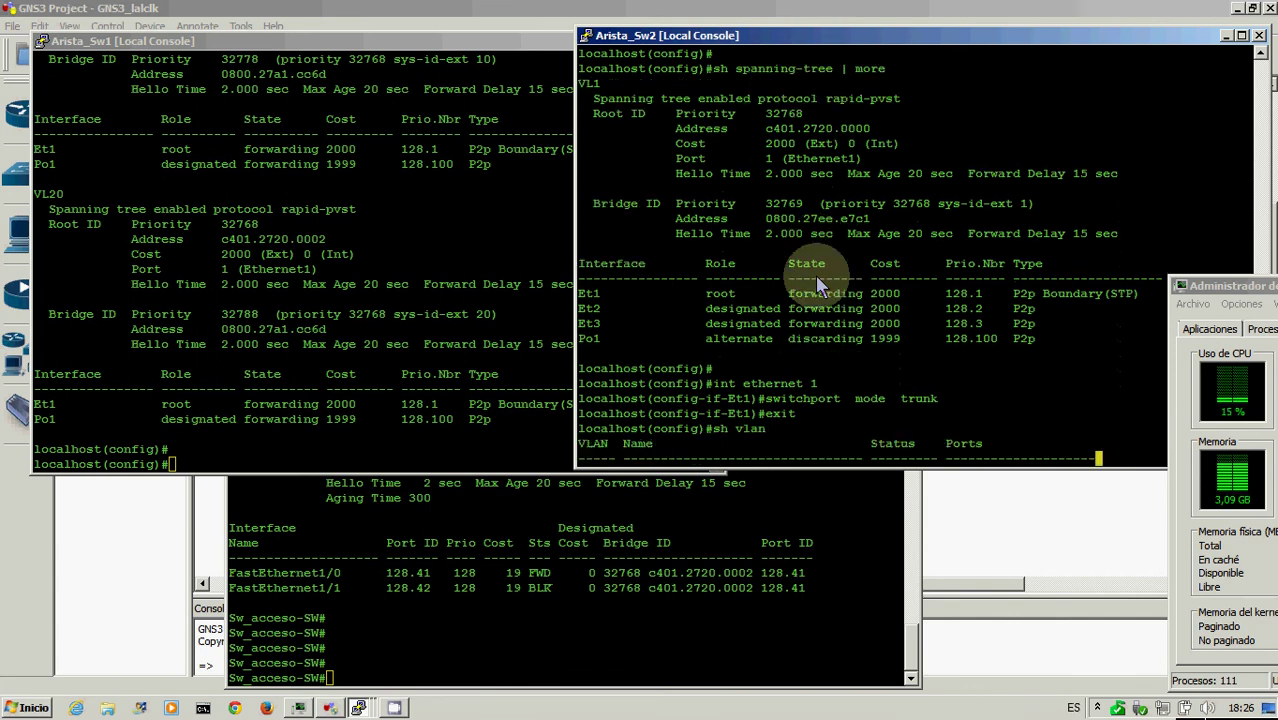
key("Return")
key("Return")
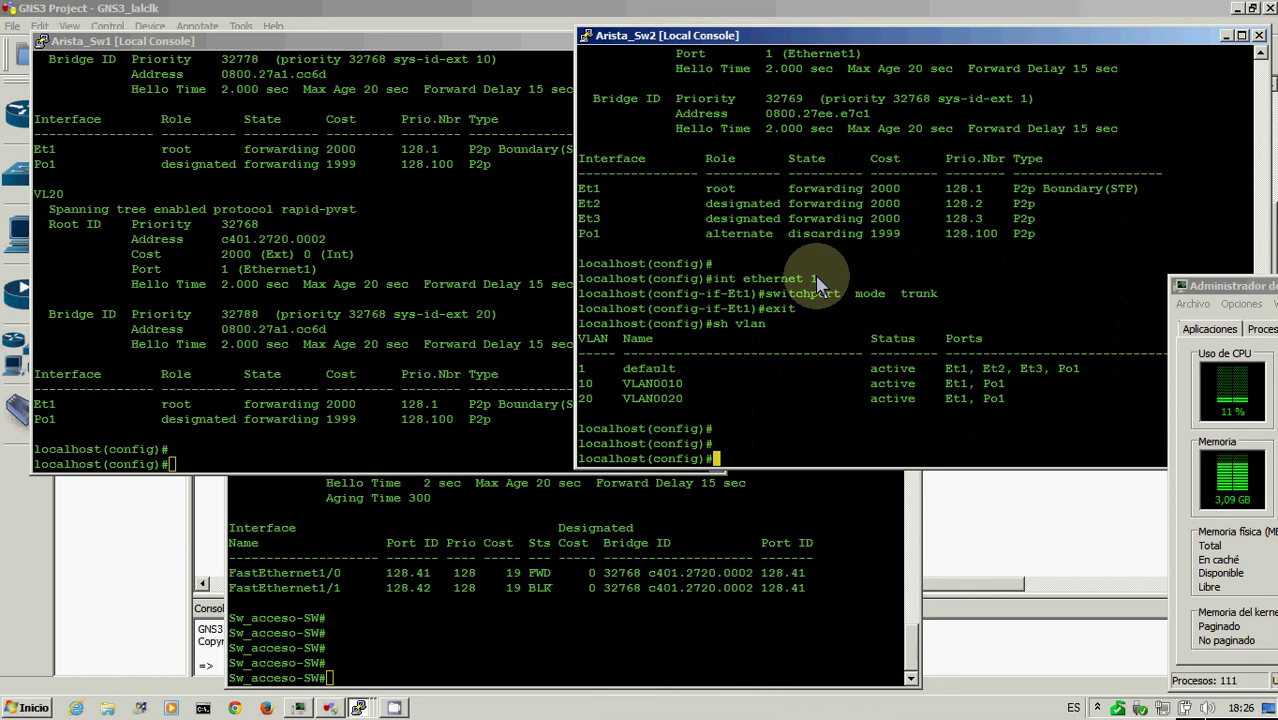
Step: Show the spanning-tree status on Arista_Sw2 without paging (sh spanning-tree)
key("Up")
key("Up")
key("Down")
key("BackSpace")
key("BackSpace")
key("BackSpace")
key("BackSpace")
type("spanning-tree")
key("Return")
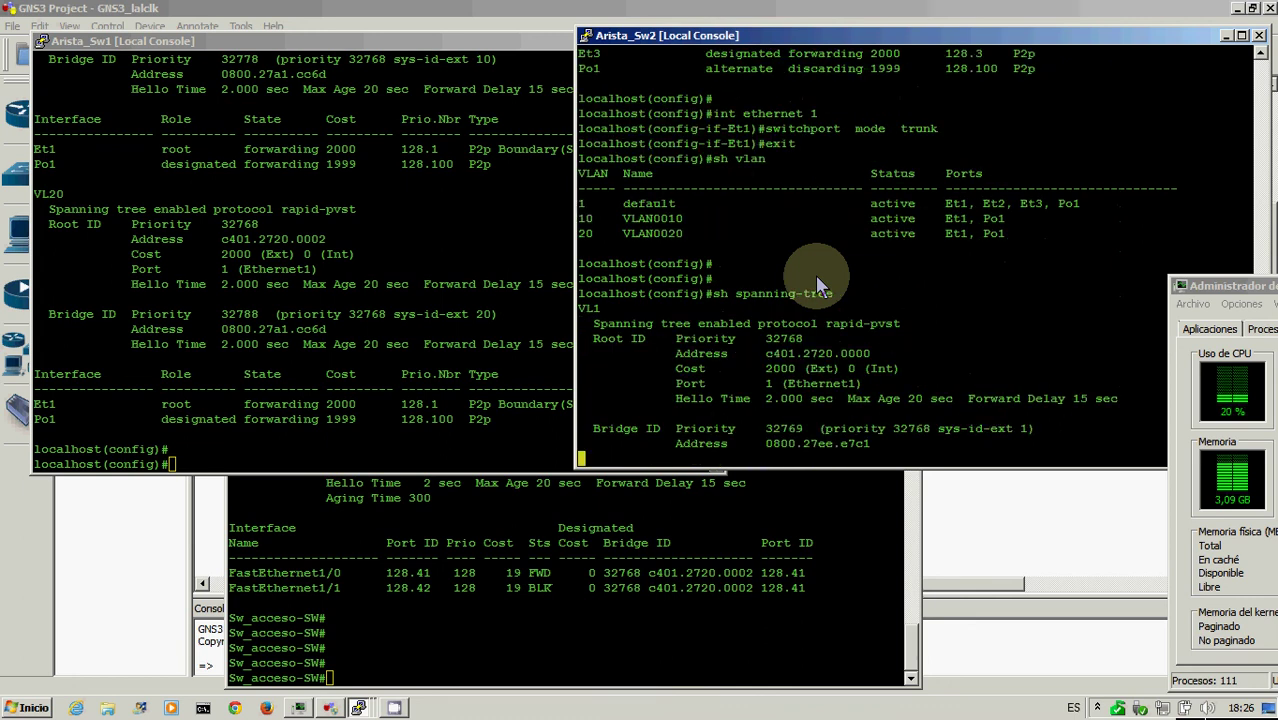
Step: Enable spanning tree for VLANs 10 and 20 on Arista_Sw2 (spanning-tree vlan 10 and spanning-tree vlan 20)
key("Return")
key("Return")
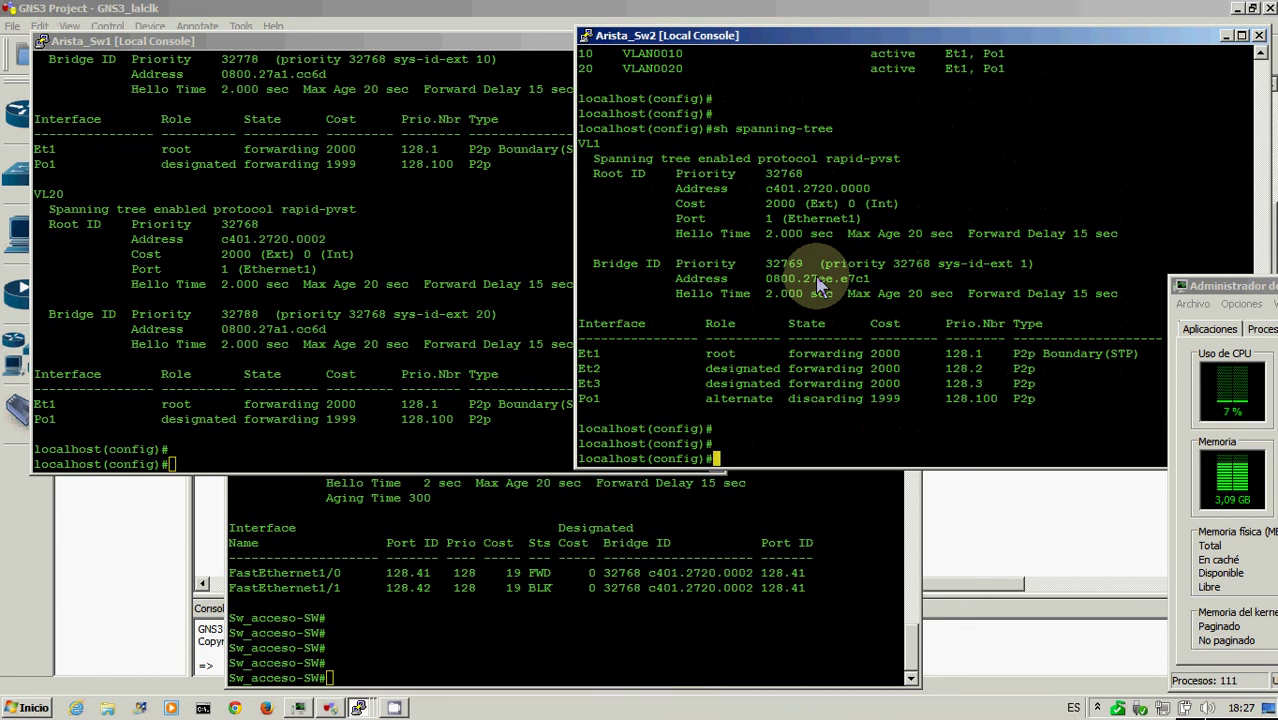
type("spanning-tree vlq")
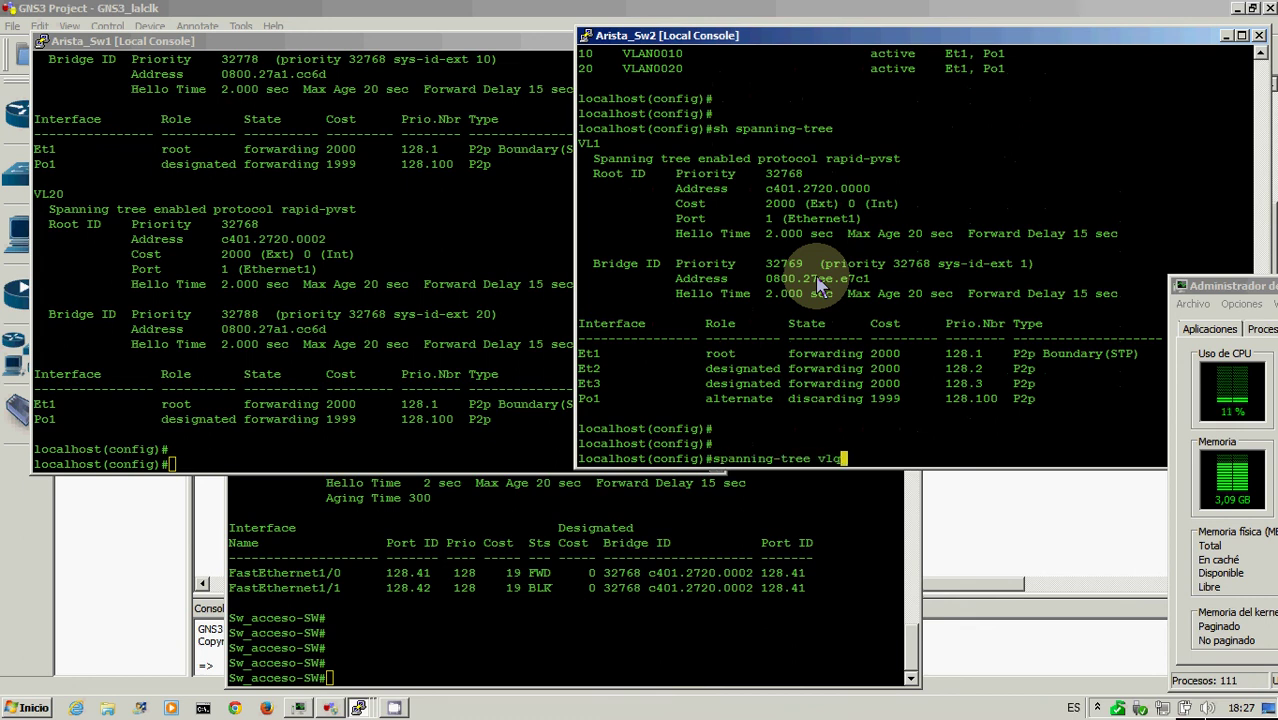
key("BackSpace")
type("an 10")
key("Return")
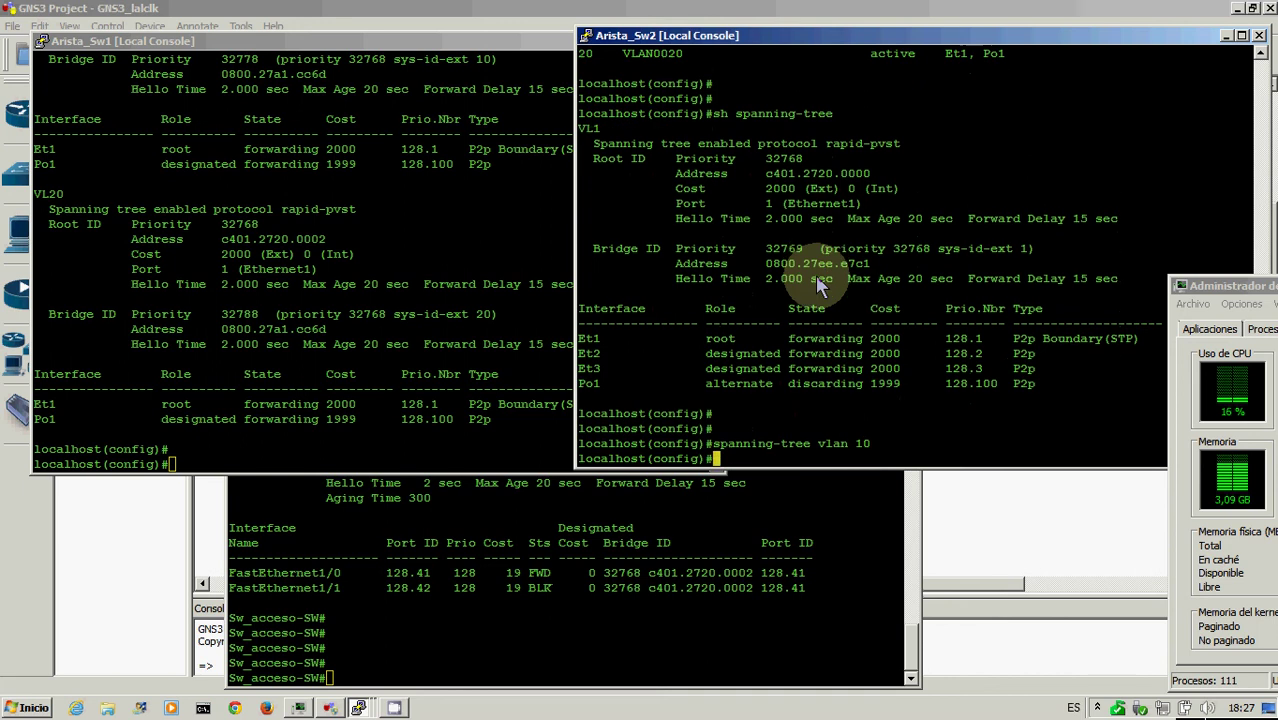
key("Up")
key("BackSpace")
type("20")
key("Return")
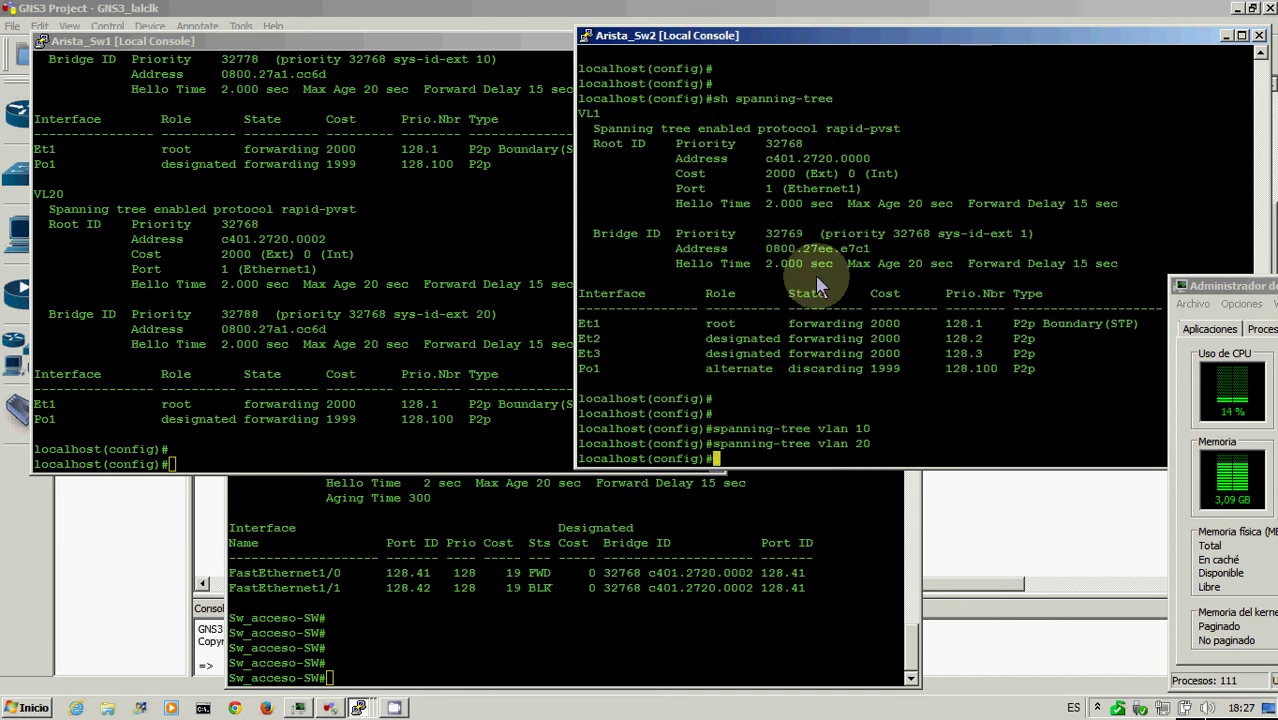
key("Return")
key("Return")
key("Return")
key("Return")
key("Return")
key("Return")
key("Return")
key("Return")
key("Return")
key("Return")
key("Return")
key("Return")
key("Return")
key("Return")
key("Return")
key("Return")
key("Return")
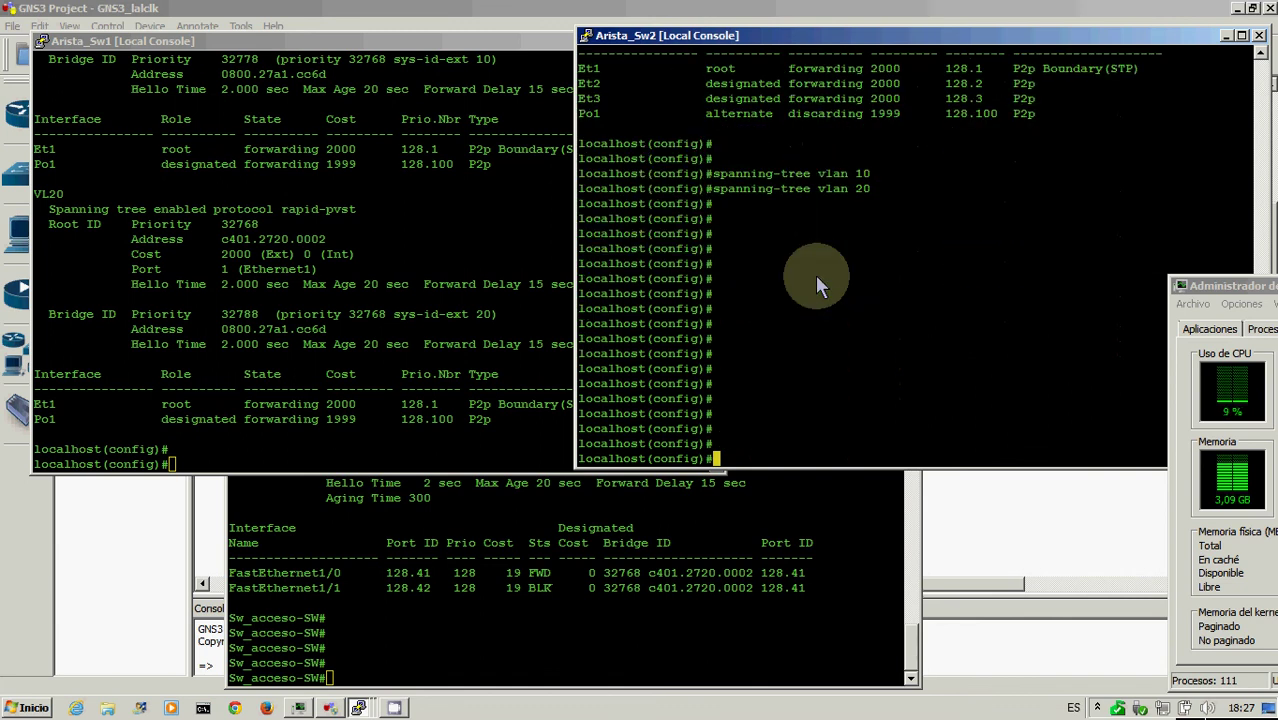
key("Return")
key("Return")
key("Return")
key("Return")
key("Return")
key("Return")
key("Return")
key("Return")
key("Return")
key("Return")
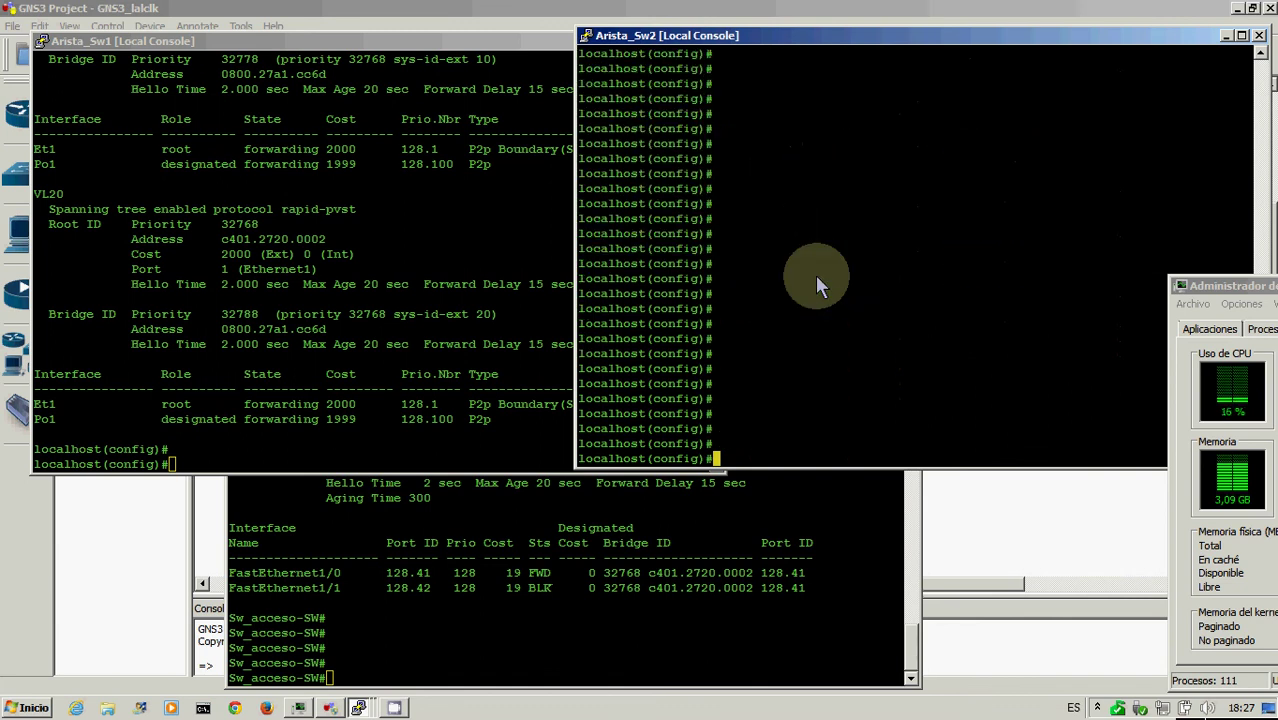
Step: Set the spanning-tree mode on Arista_Sw2 to rapid-pvst
type("spanning-tree")
type("mode ")
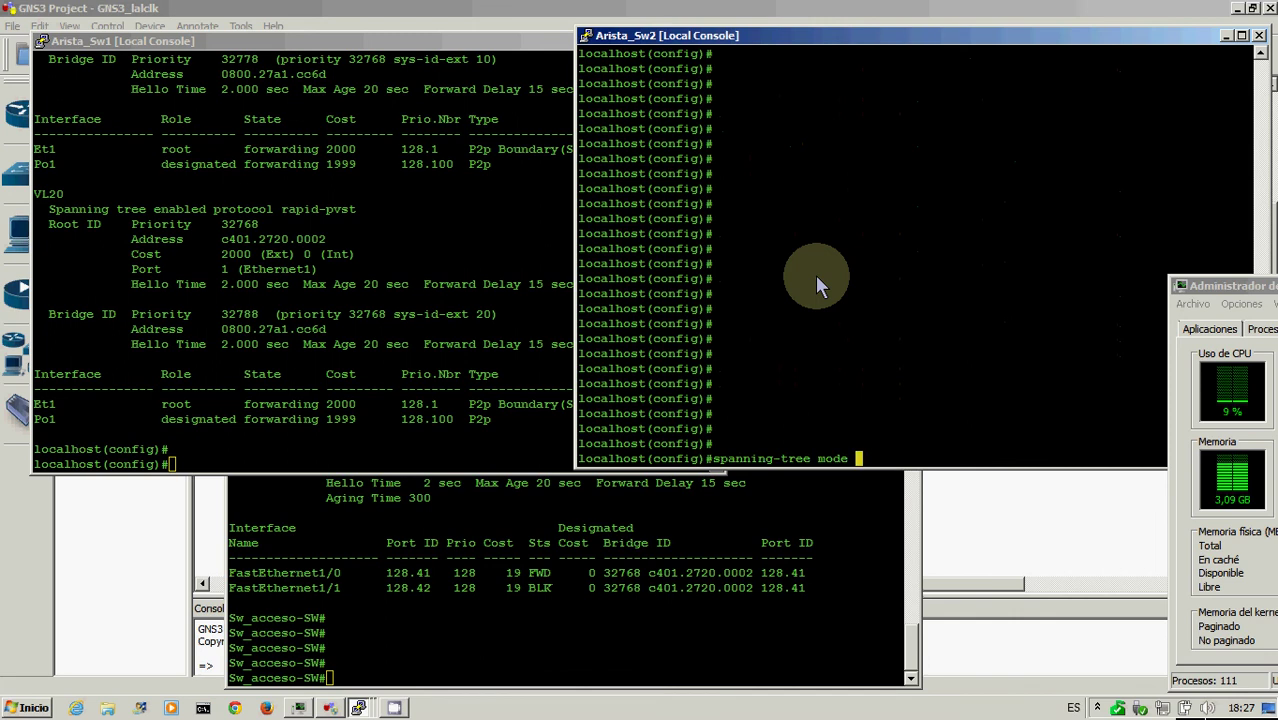
type("rapid-pvst")
key("Return")
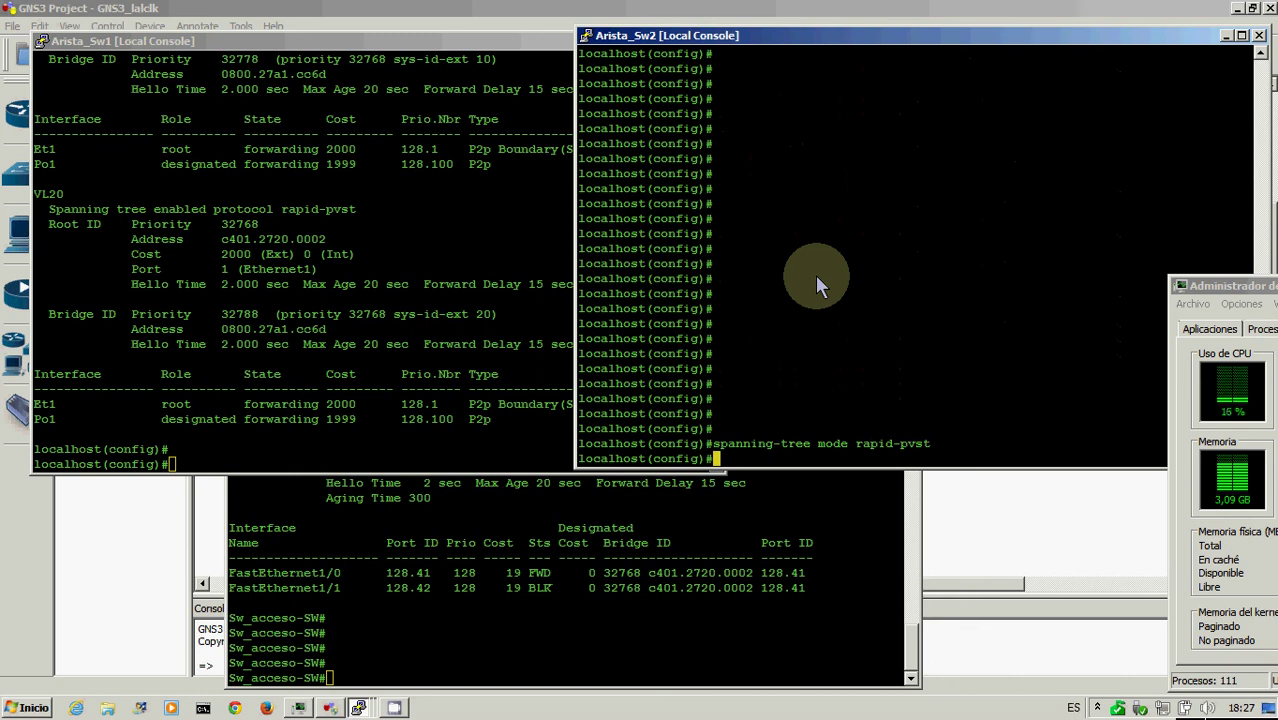
key("Return")
key("Return")
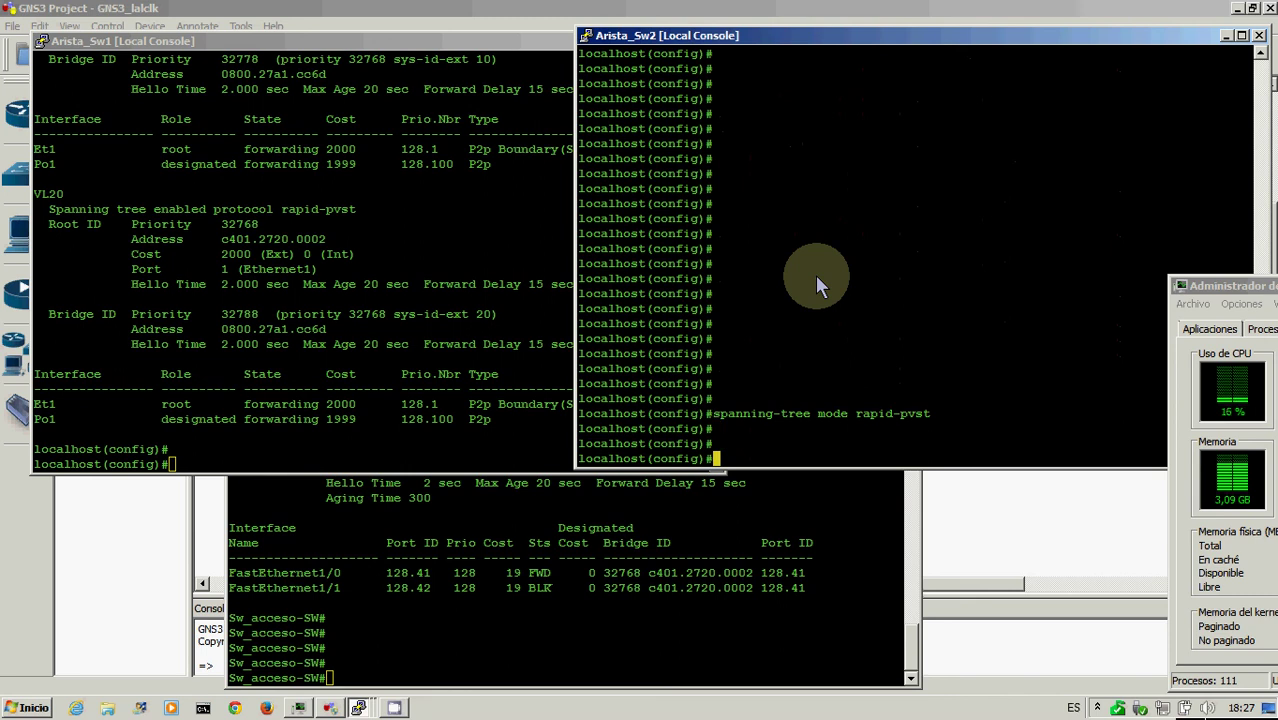
Step: Show the paged spanning-tree status on Arista_Sw2 (sh spanning-tree | more) and read through the port roles of every VLAN instance
type("sh spanning-tree | more")
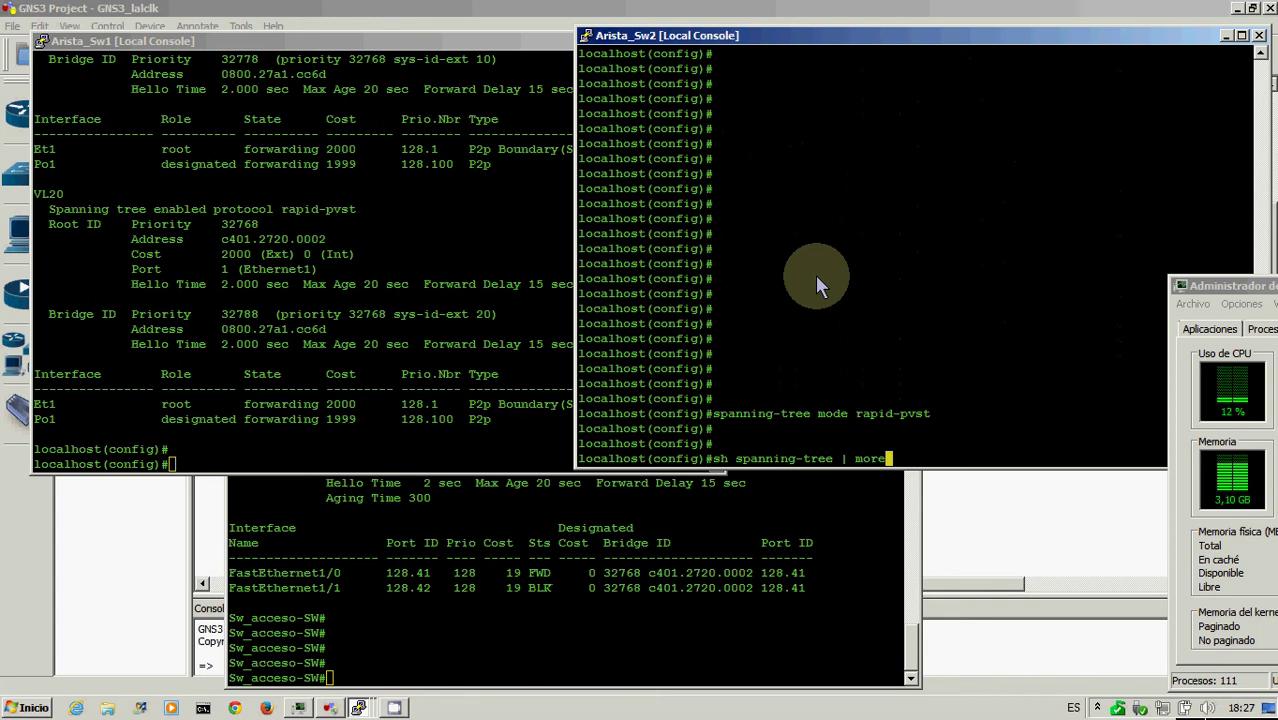
key("Return")
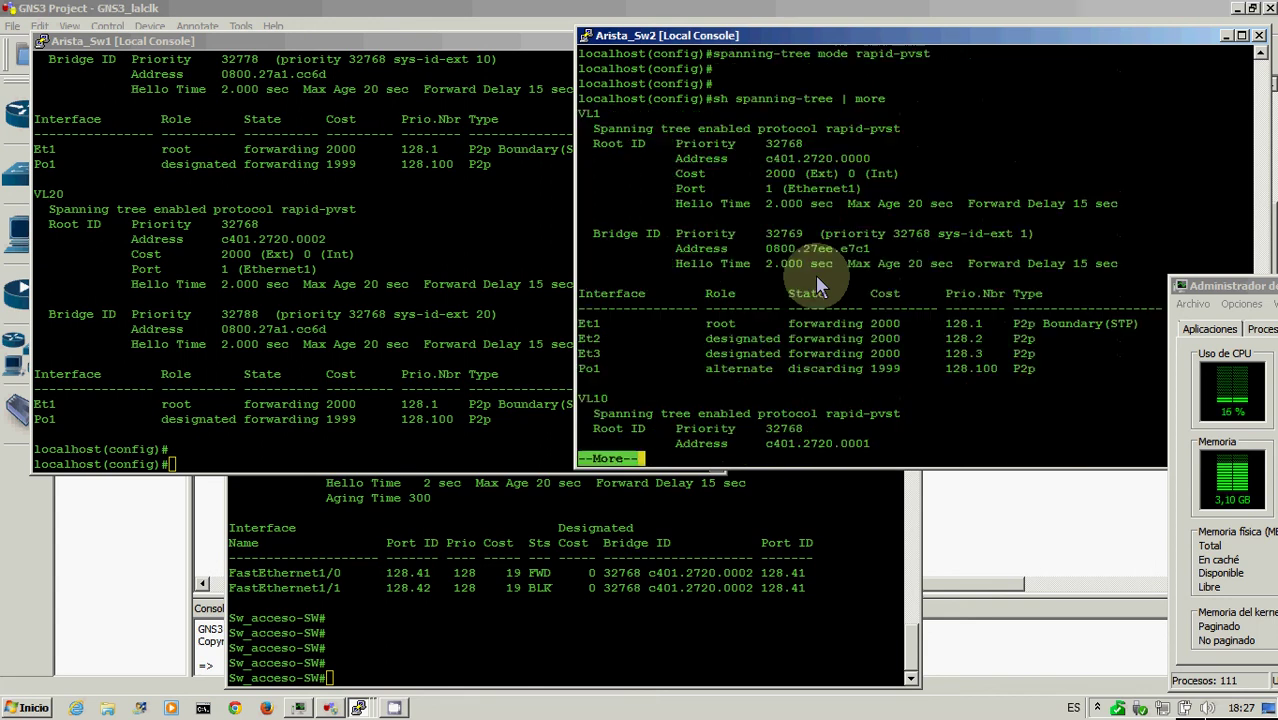
key("space")
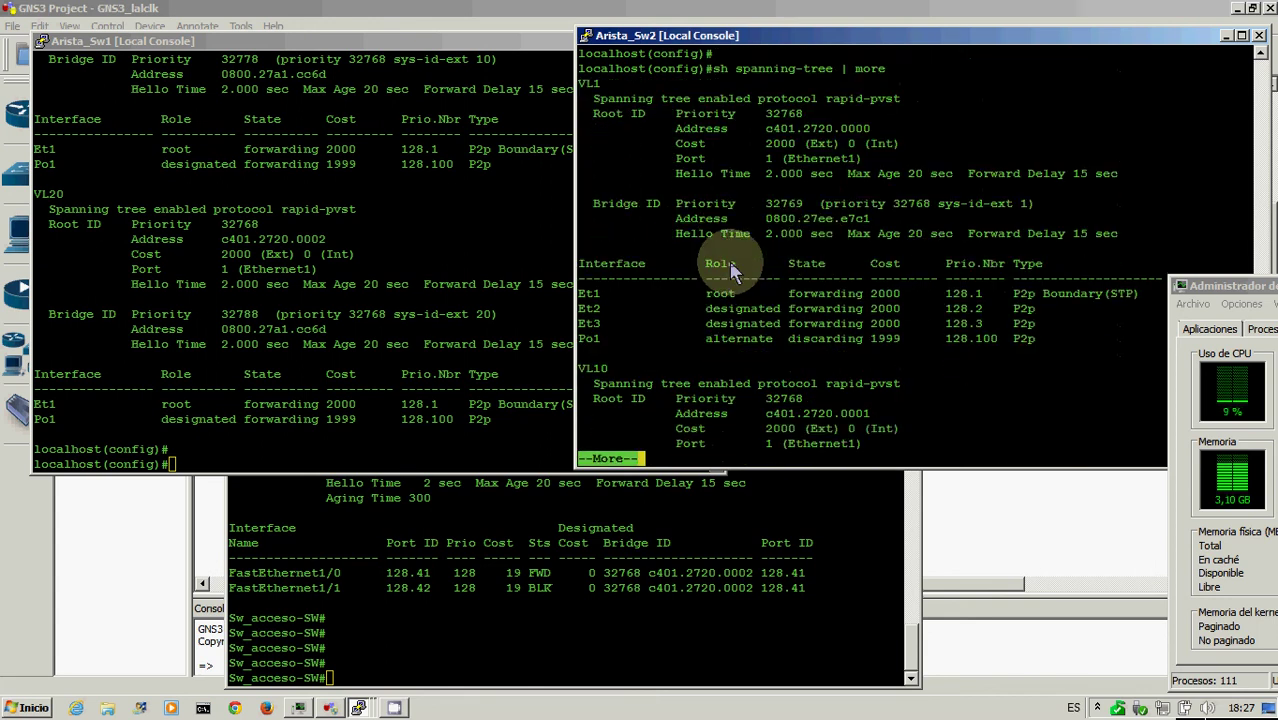
key("Return")
key("Return")
key("Return")
key("Return")
key("Return")
key("Return")
key("Return")
key("Return")
key("Return")
key("Return")
key("Return")
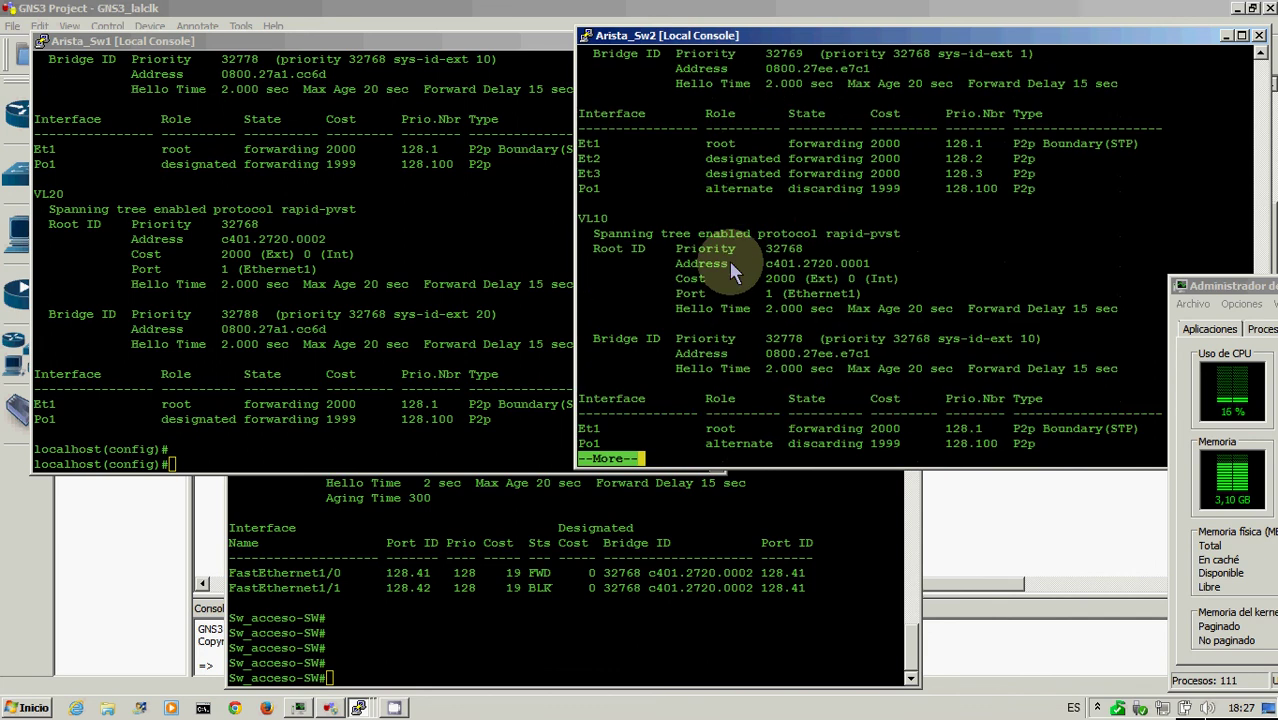
key("Return")
key("Return")
key("Return")
key("Return")
key("Return")
key("Return")
key("Return")
key("Return")
key("Return")
key("Return")
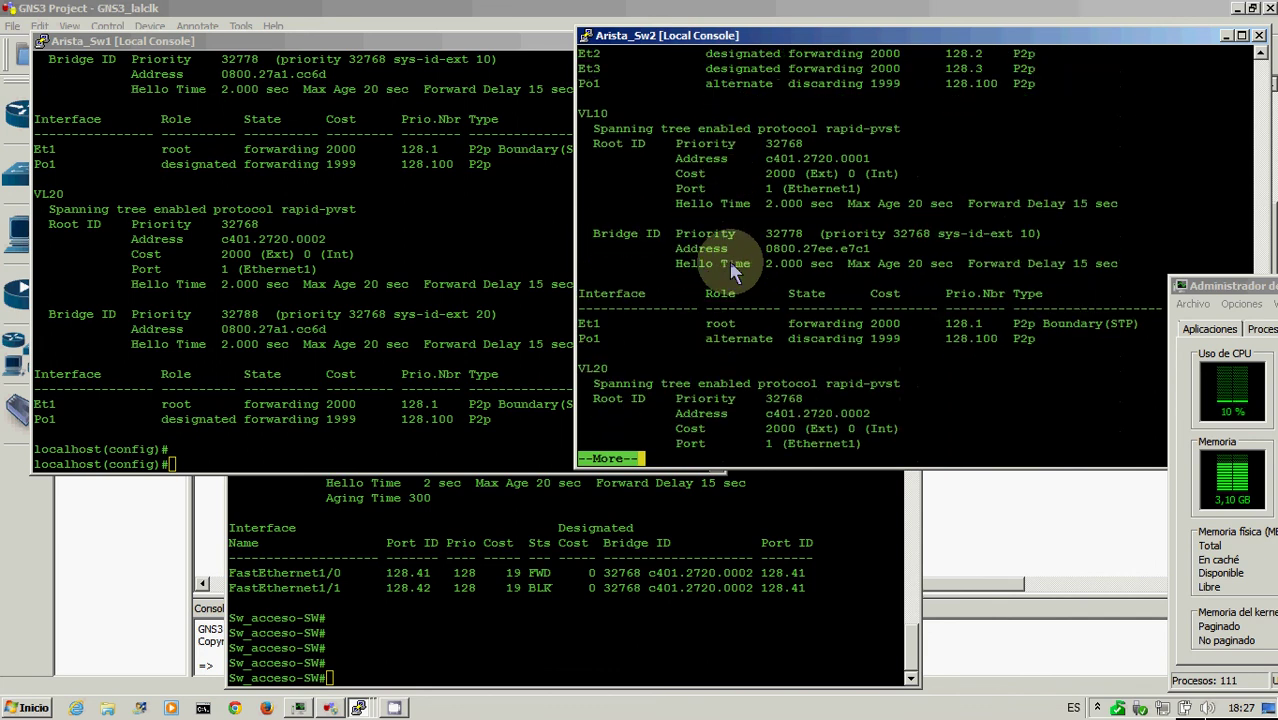
key("Return")
key("Return")
key("Return")
key("Return")
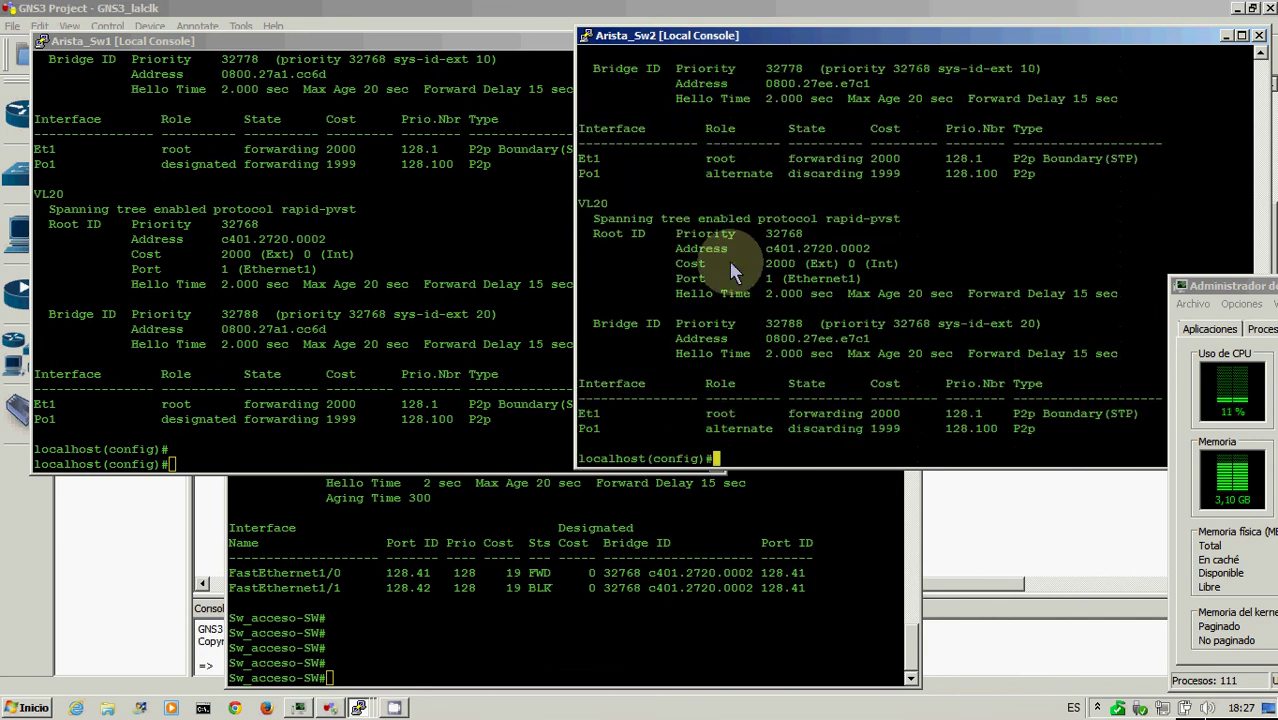
key("Return")
key("Return")
key("Return")
key("Return")
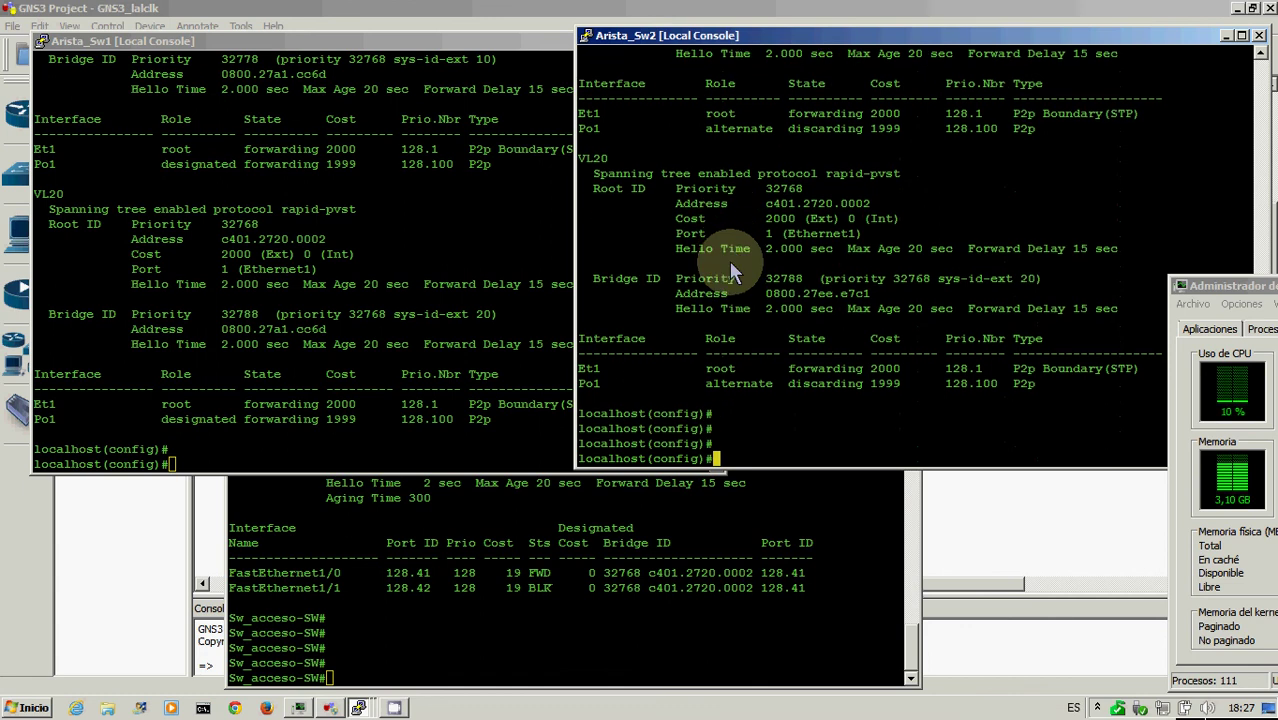
Step: Switch to the Sw_acceso console and show its abbreviated spanning-tree status (sh spanning-tree bri)
left_click(478, 531)
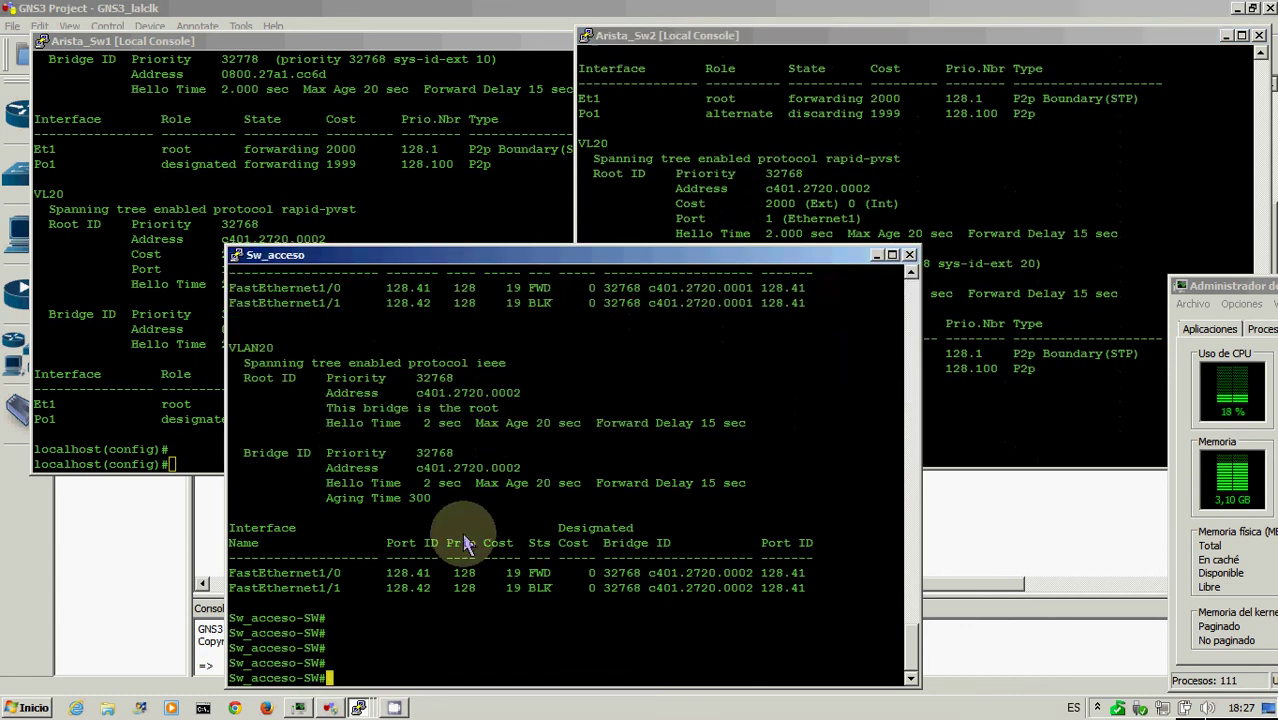
key("Return")
key("Return")
type("sh")
key("Tab")
type("sp")
key("Tab")
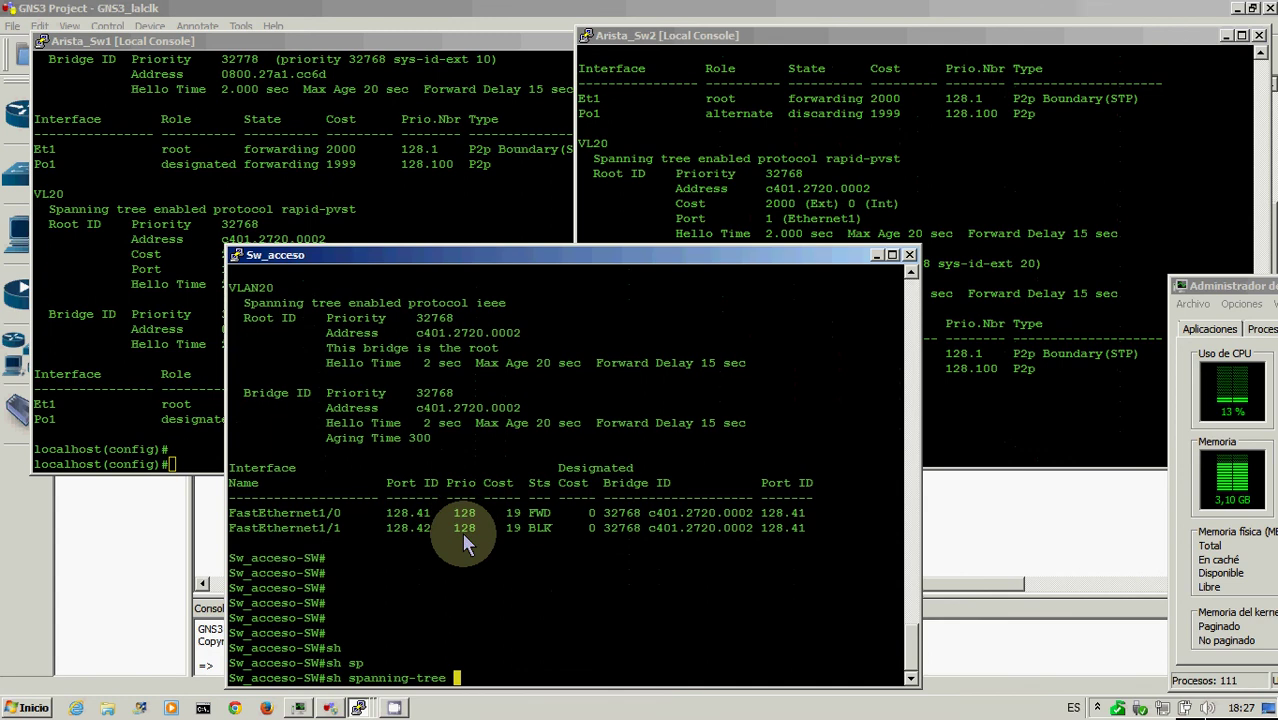
type("bri")
key("Tab")
key("Return")
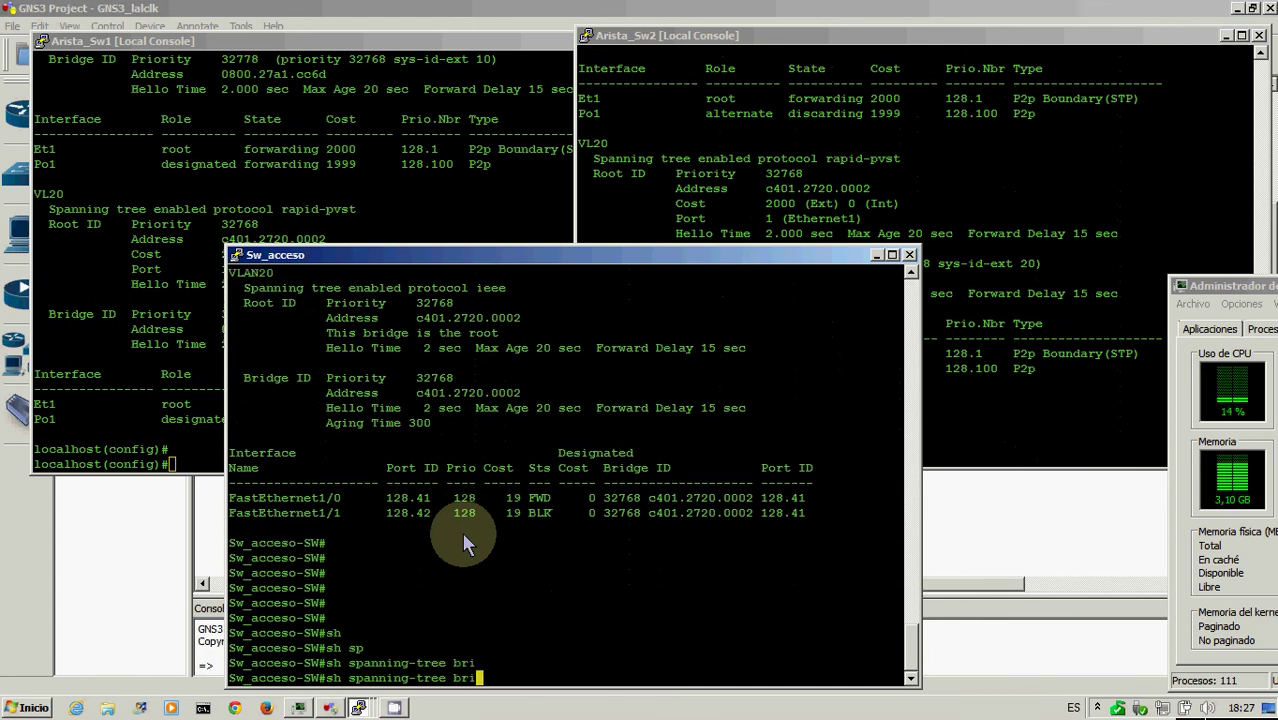
key("Return")
key("Return")
key("Return")
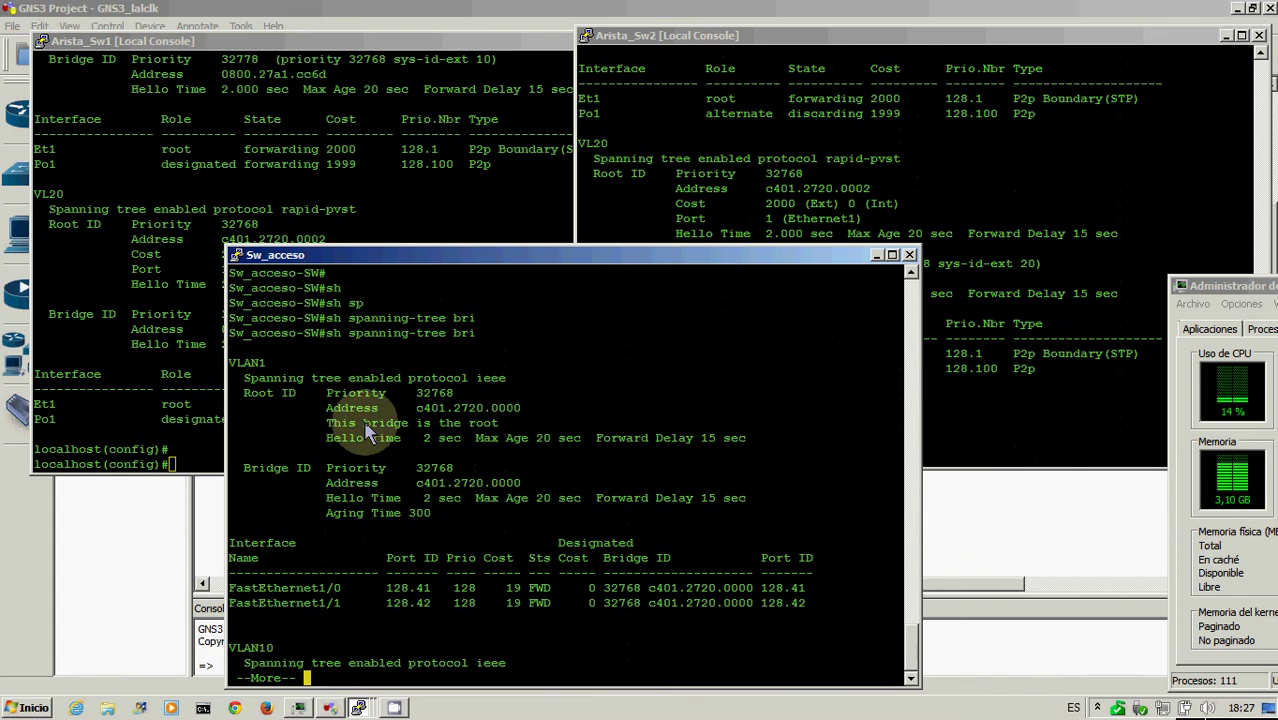
Step: Page through the Sw_acceso output to examine the root bridge and port states of VLAN1, VLAN10 and VLAN20
key("Return")
key("Return")
key("Return")
key("Return")
key("Return")
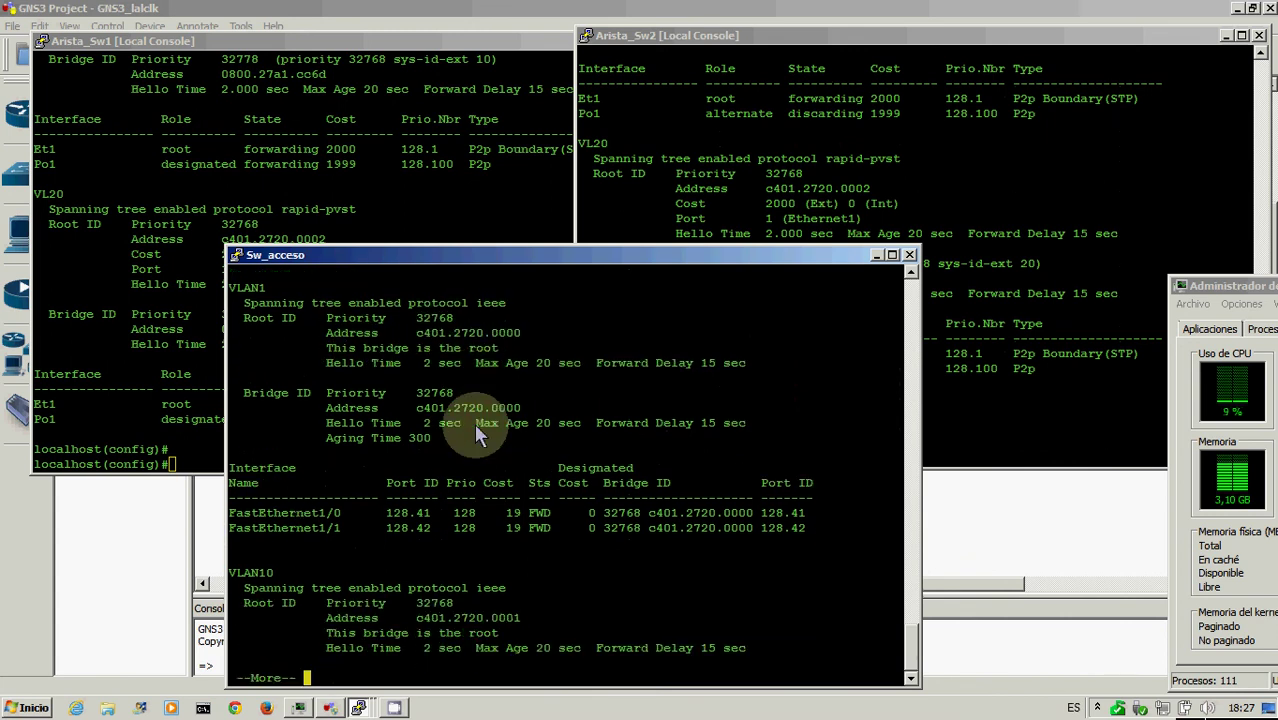
key("Return")
key("Return")
key("Return")
key("Return")
key("Return")
key("Return")
key("Return")
key("Return")
key("Return")
key("Return")
key("Return")
key("Return")
key("Return")
key("Return")
key("Return")
key("Return")
key("Return")
key("Return")
key("Return")
key("Return")
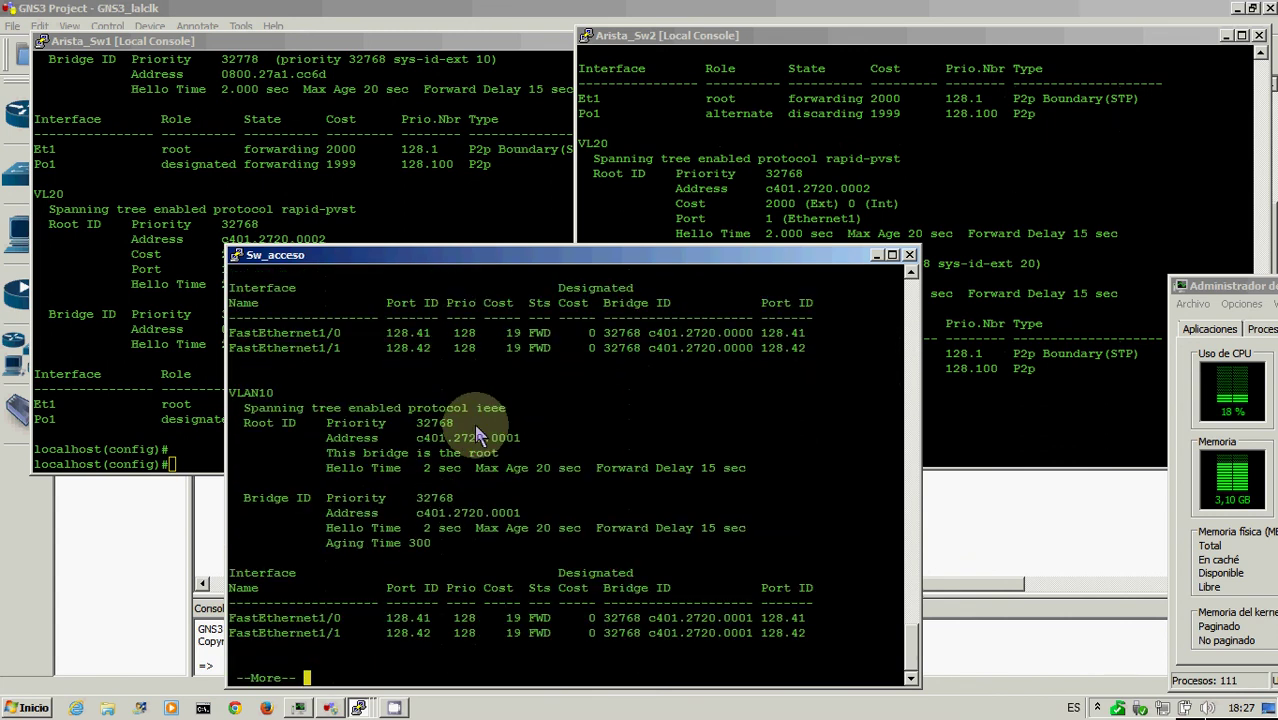
key("Return")
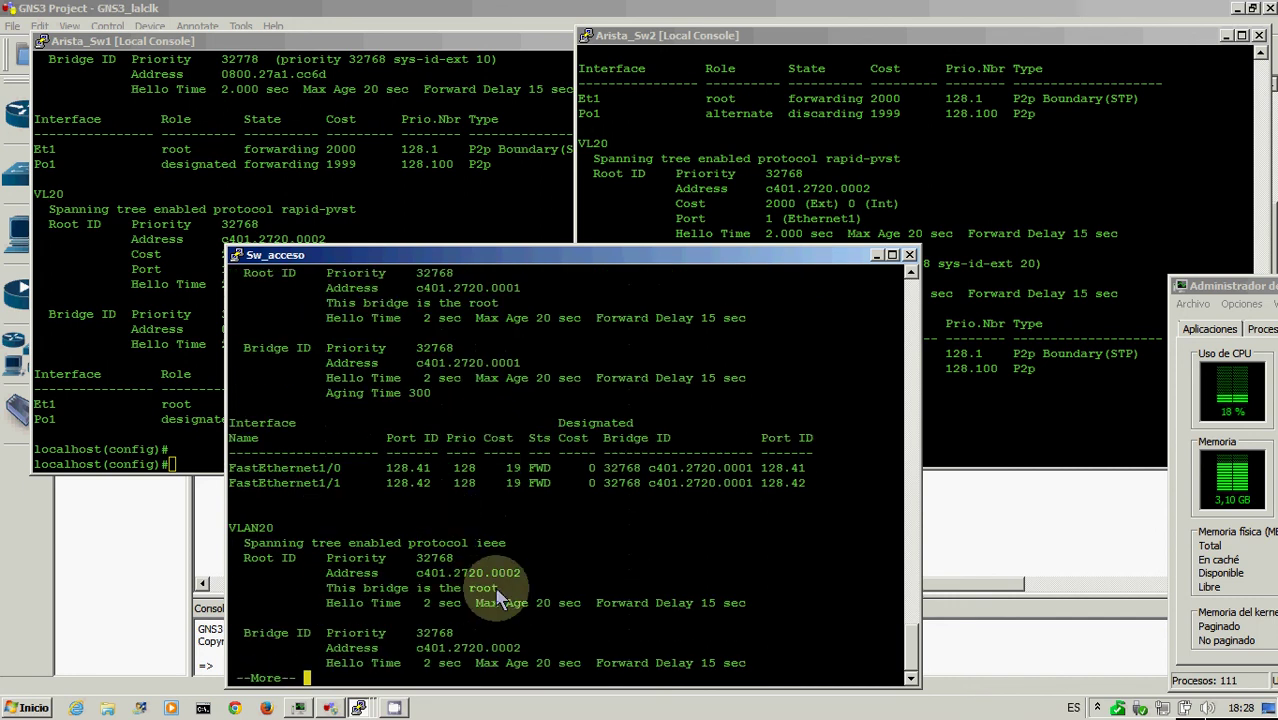
key("Return")
key("Return")
key("Return")
key("Return")
key("Return")
key("Return")
key("Return")
key("Return")
key("Return")
key("Return")
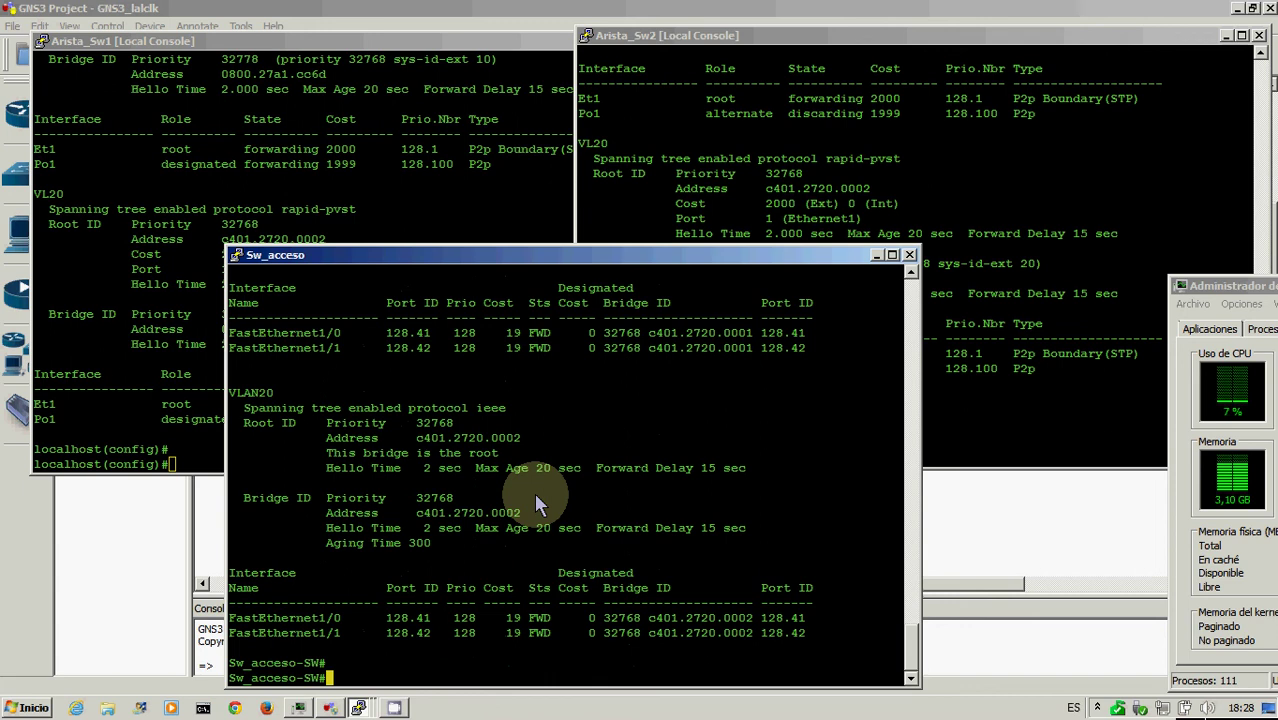
Step: Show the spanning-tree instance of VLAN 1 on Arista_Sw1, highlight its bridge priority, and return to Sw_acceso to compare
left_click(216, 179)
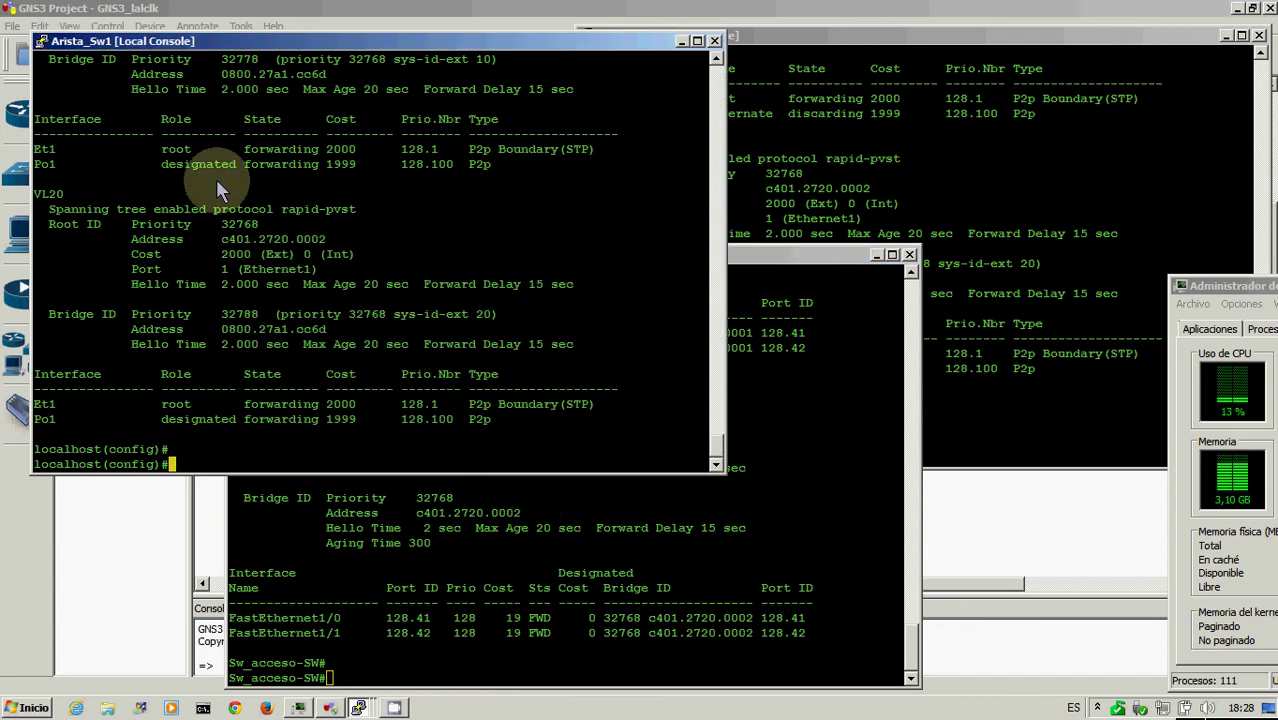
right_click(337, 313)
key("BackSpace")
key("BackSpace")
key("BackSpace")
key("BackSpace")
key("BackSpace")
key("BackSpace")
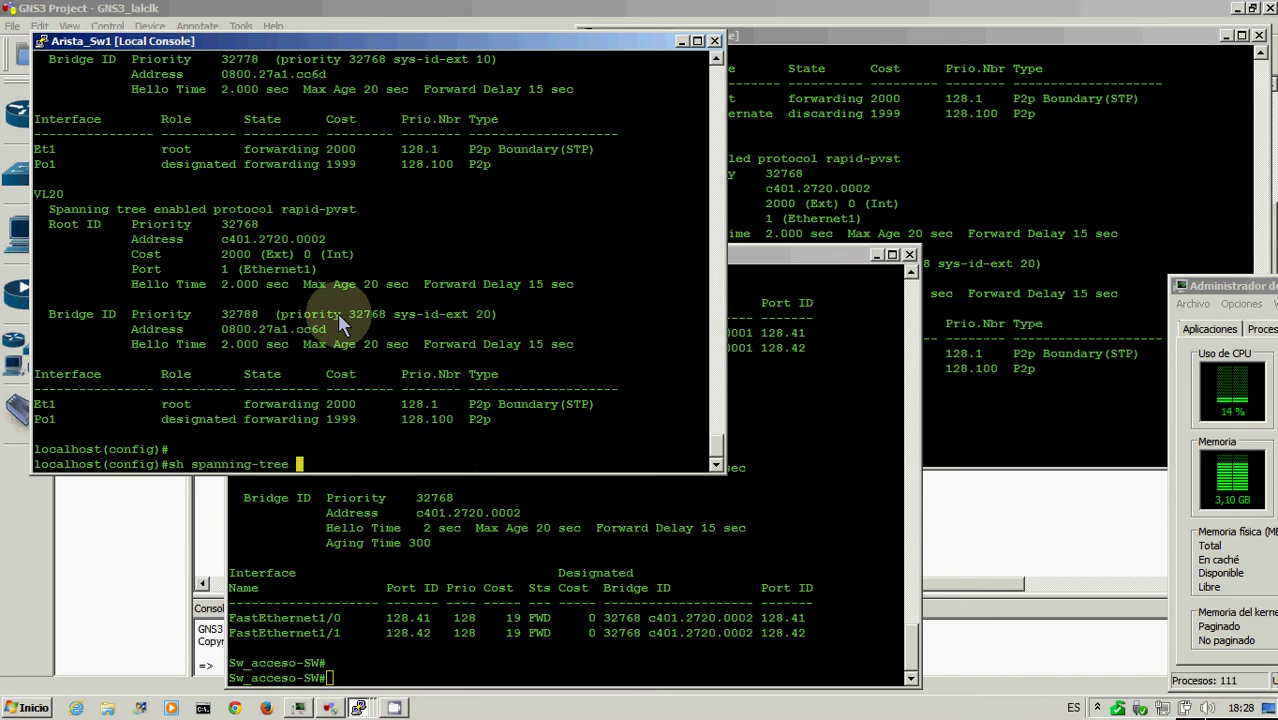
type("vlan 1")
key("Return")
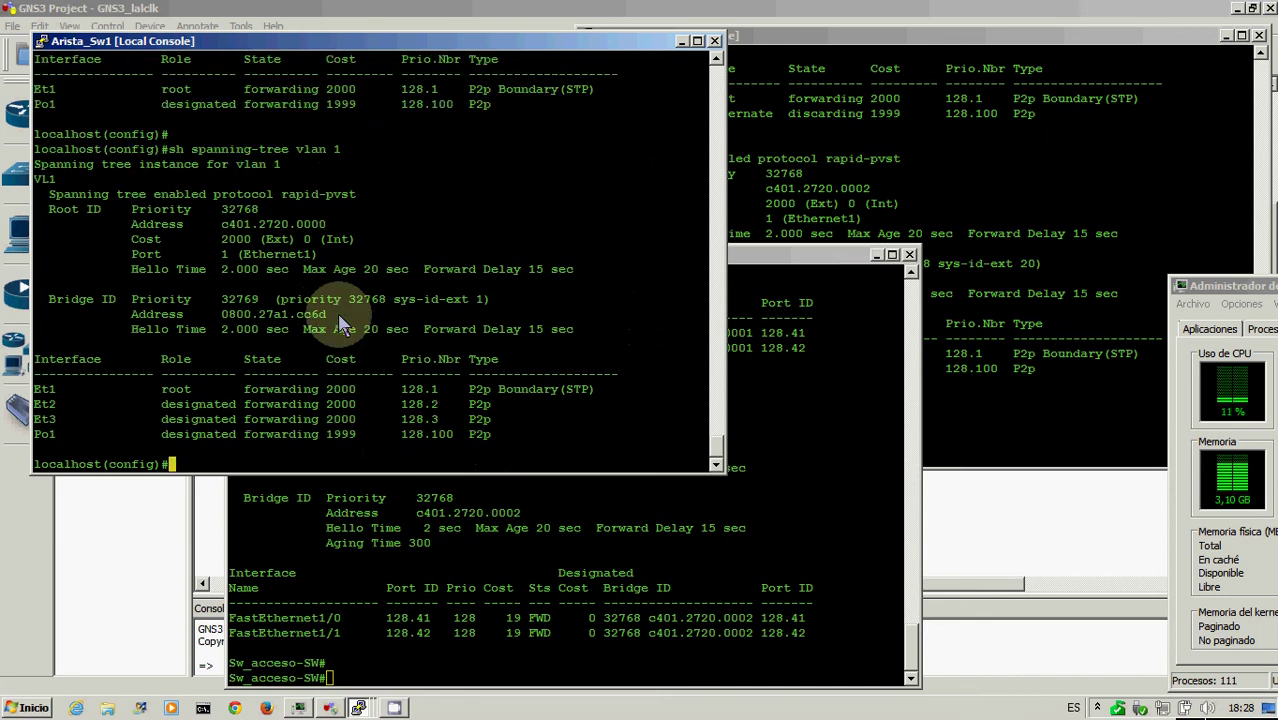
left_click_drag(222, 303, 265, 301)
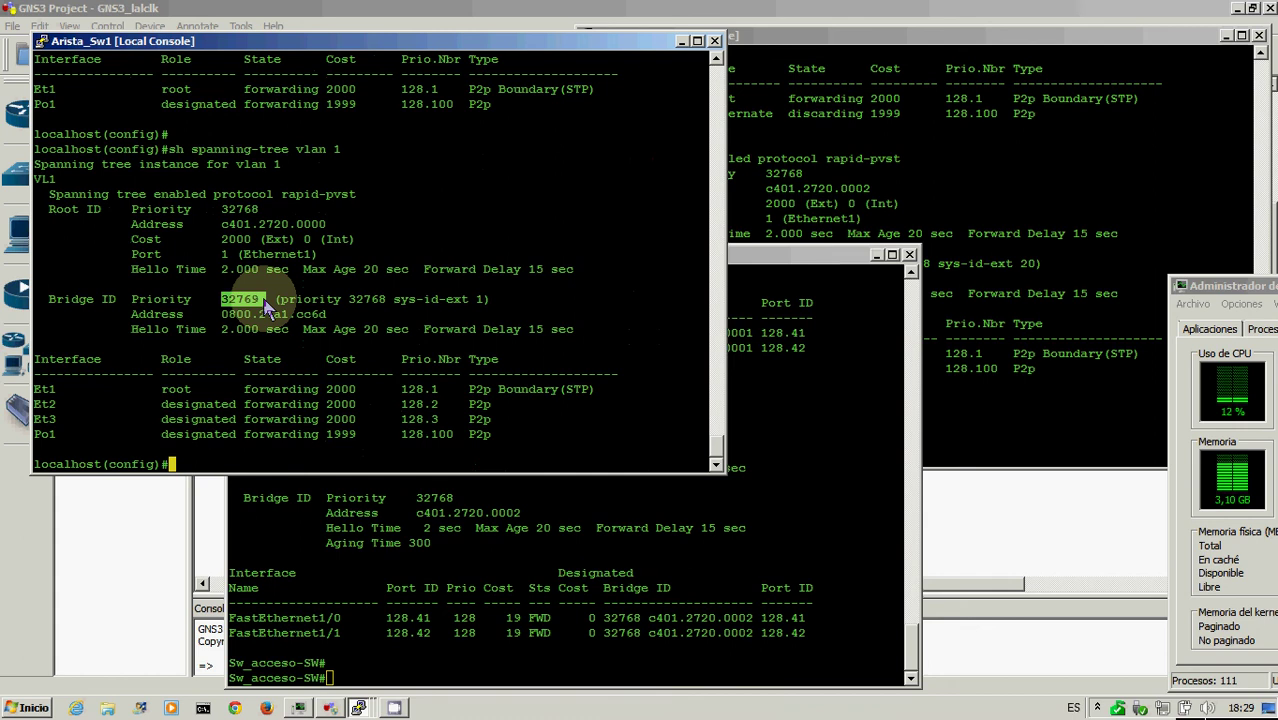
left_click(340, 587)
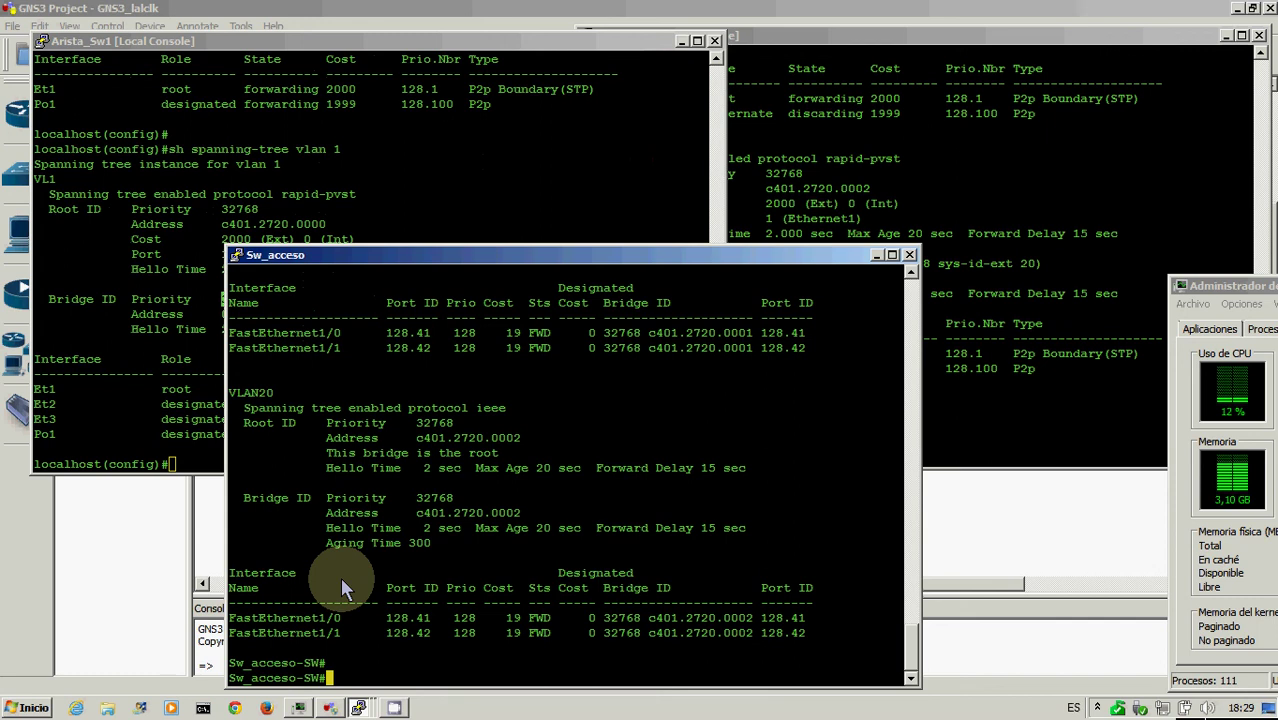
Step: Show the spanning-tree instance of VLAN 10 on Arista_Sw1 and highlight its bridge priority
left_click(170, 388)
key("Up")
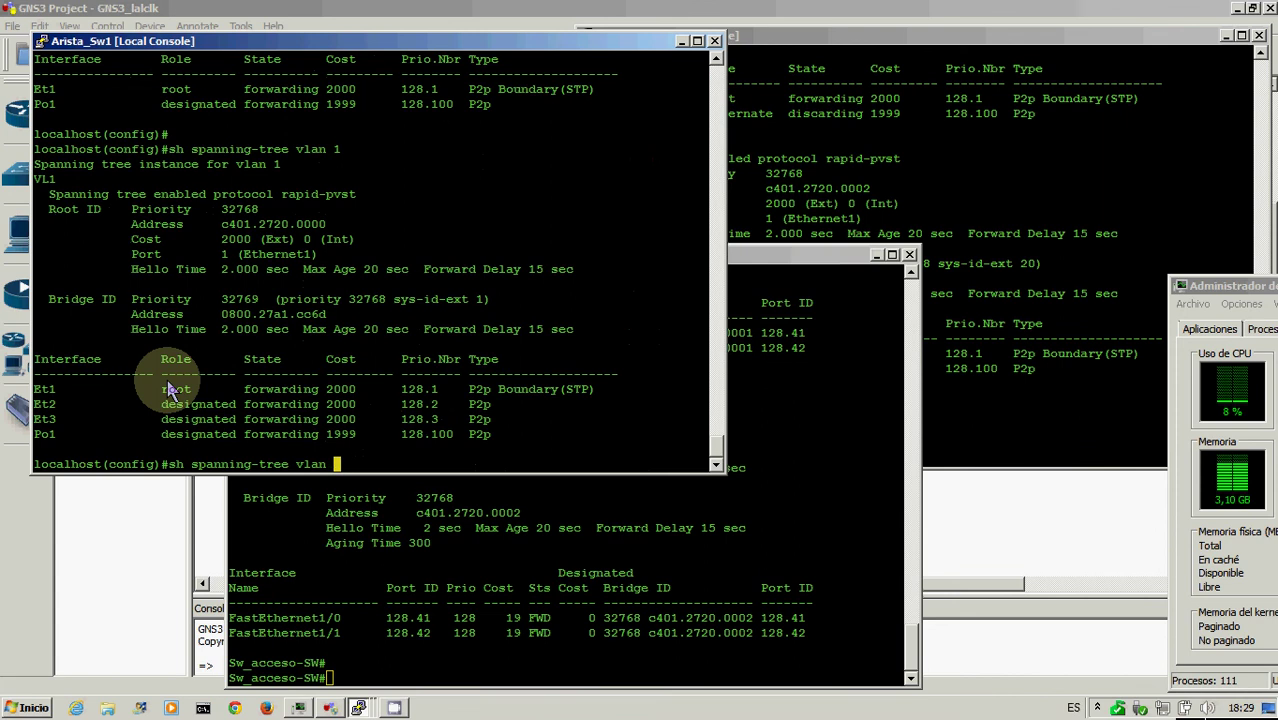
type("0")
key("Return")
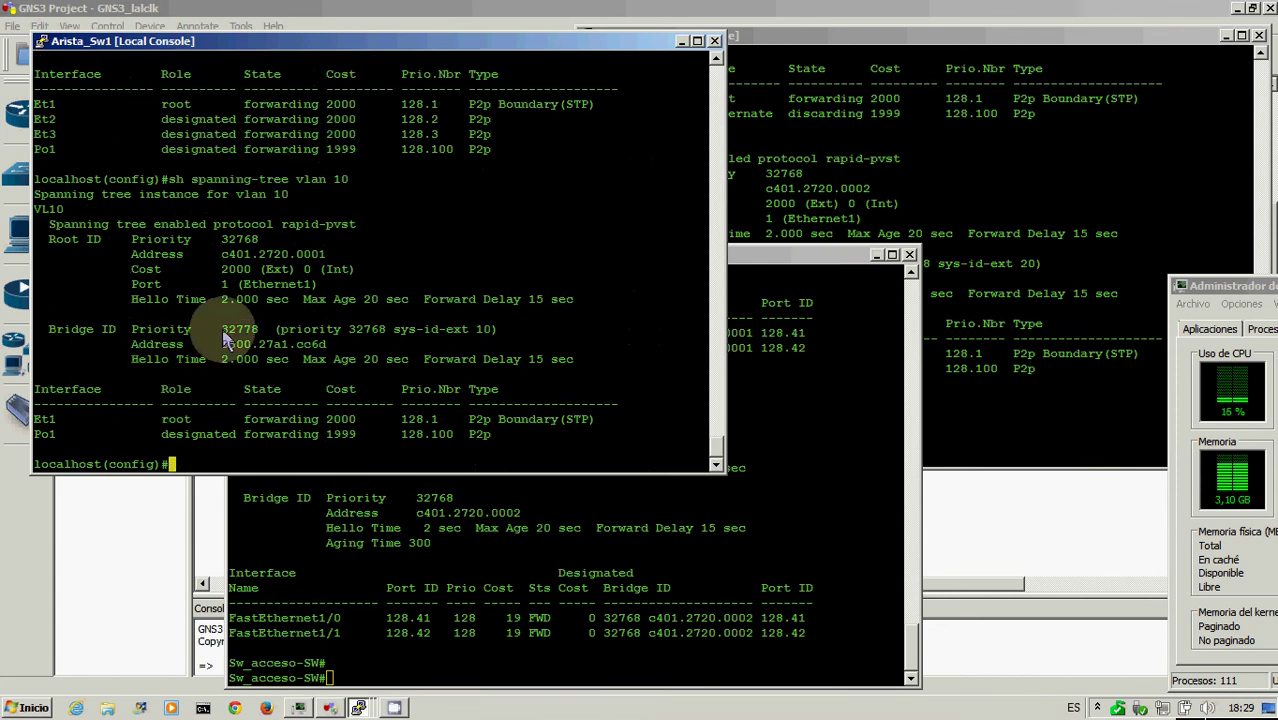
left_click_drag(221, 329, 261, 336)
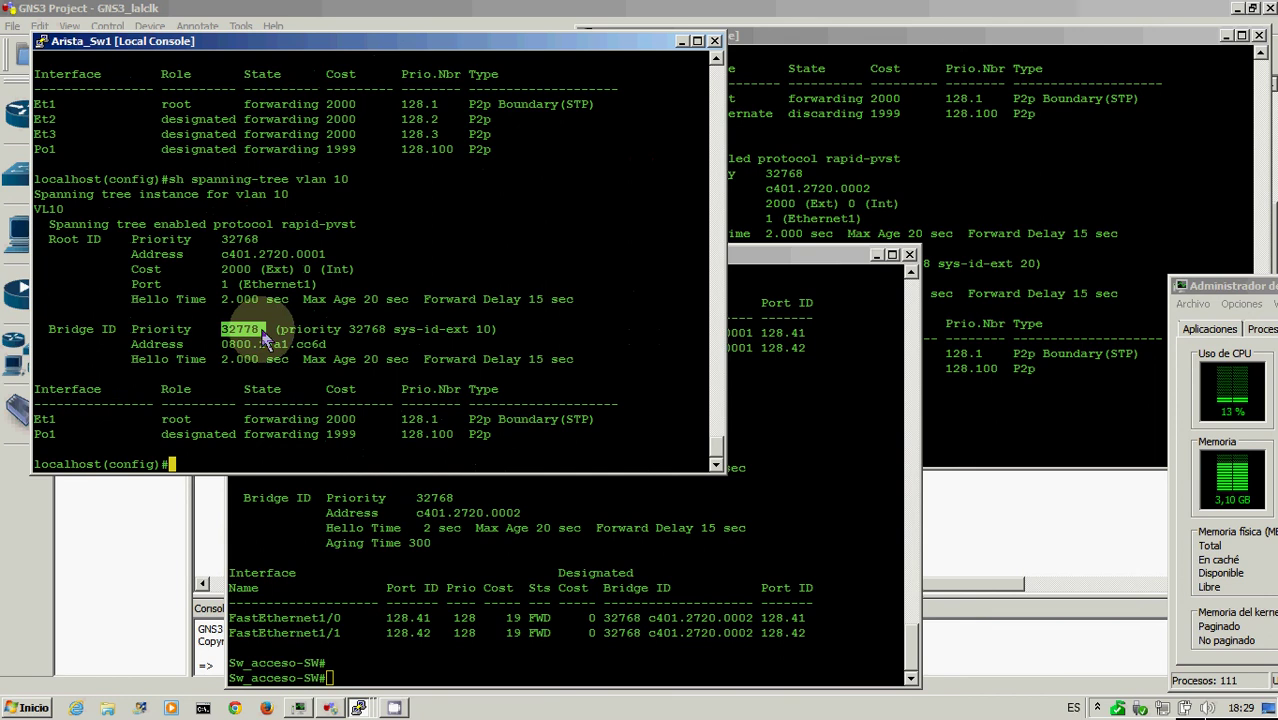
Step: Check the VLAN10 bridge priority in the earlier Sw_acceso output for comparison, ending at a fresh prompt
left_click(322, 542)
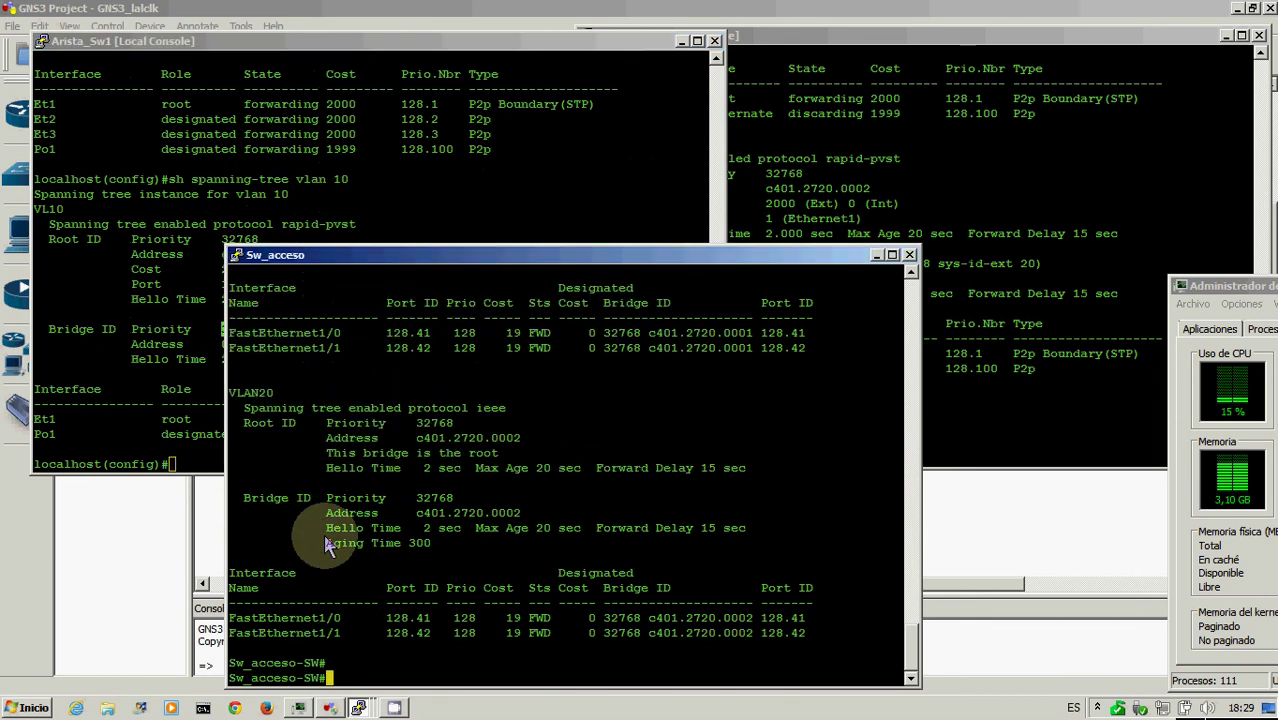
left_click(911, 271)
left_click(911, 271)
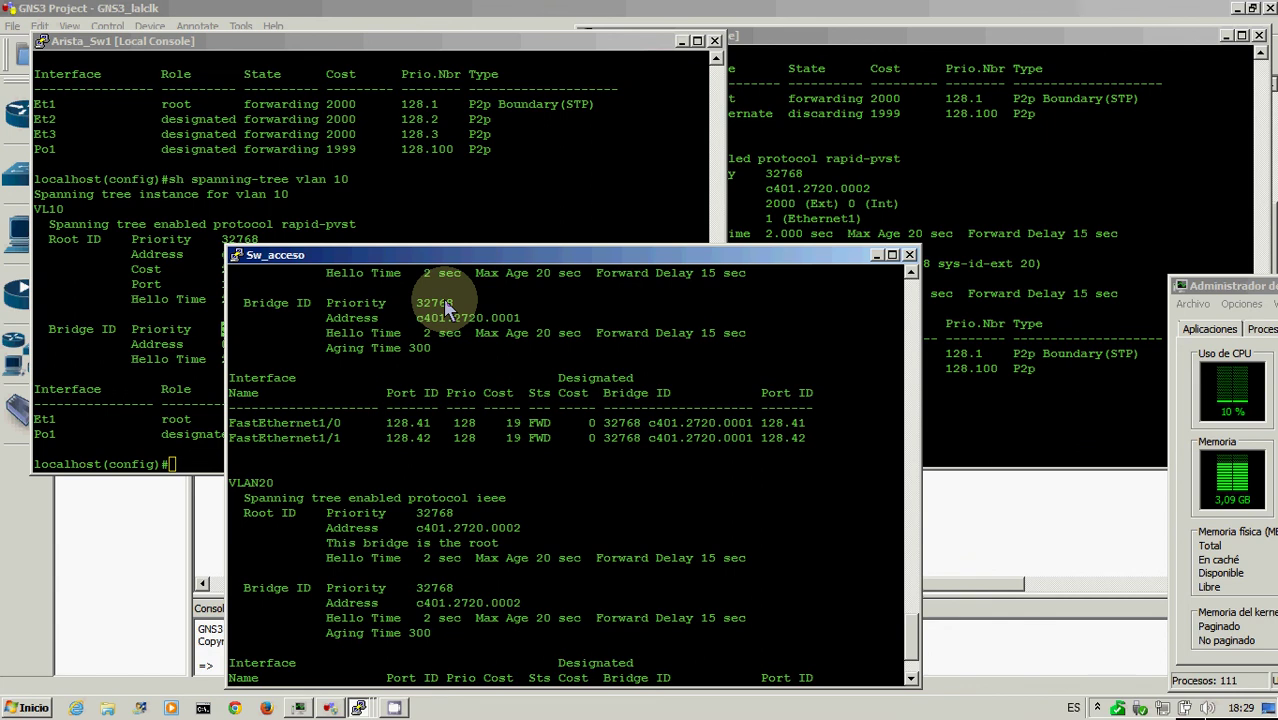
key("Return")
key("Return")
key("Return")
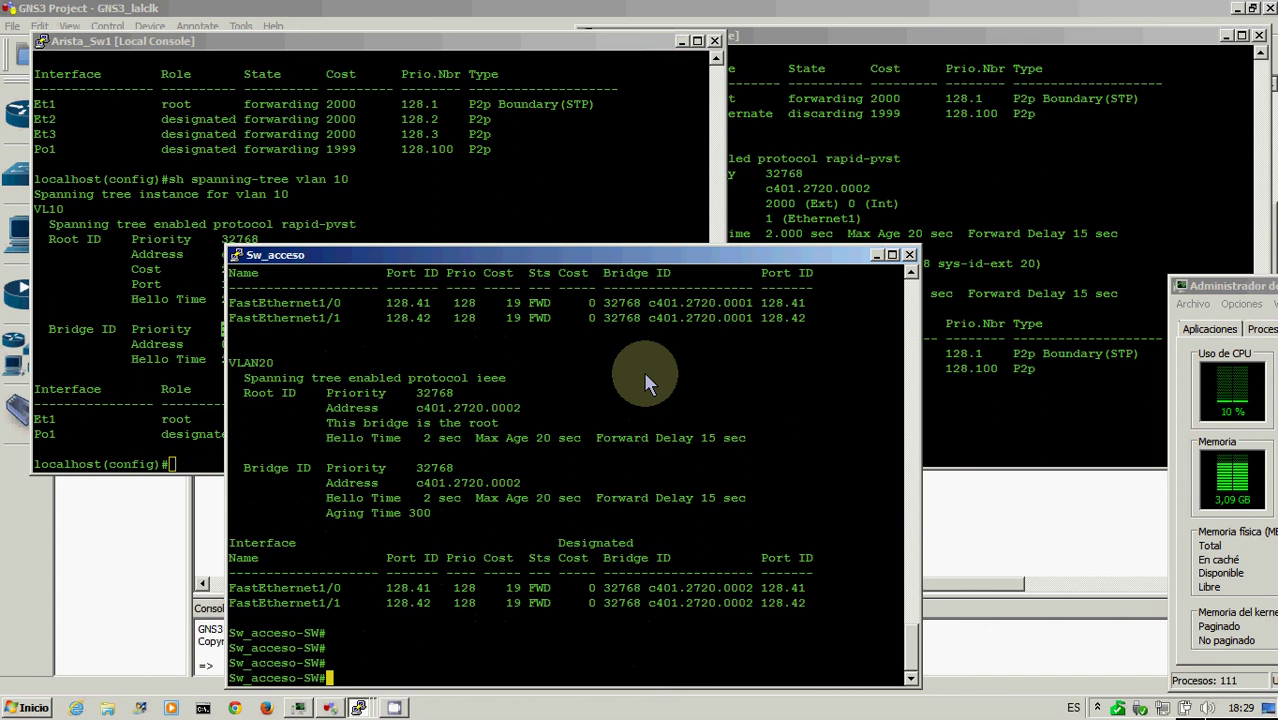
key("Return")
key("Return")
key("Return")
key("Return")
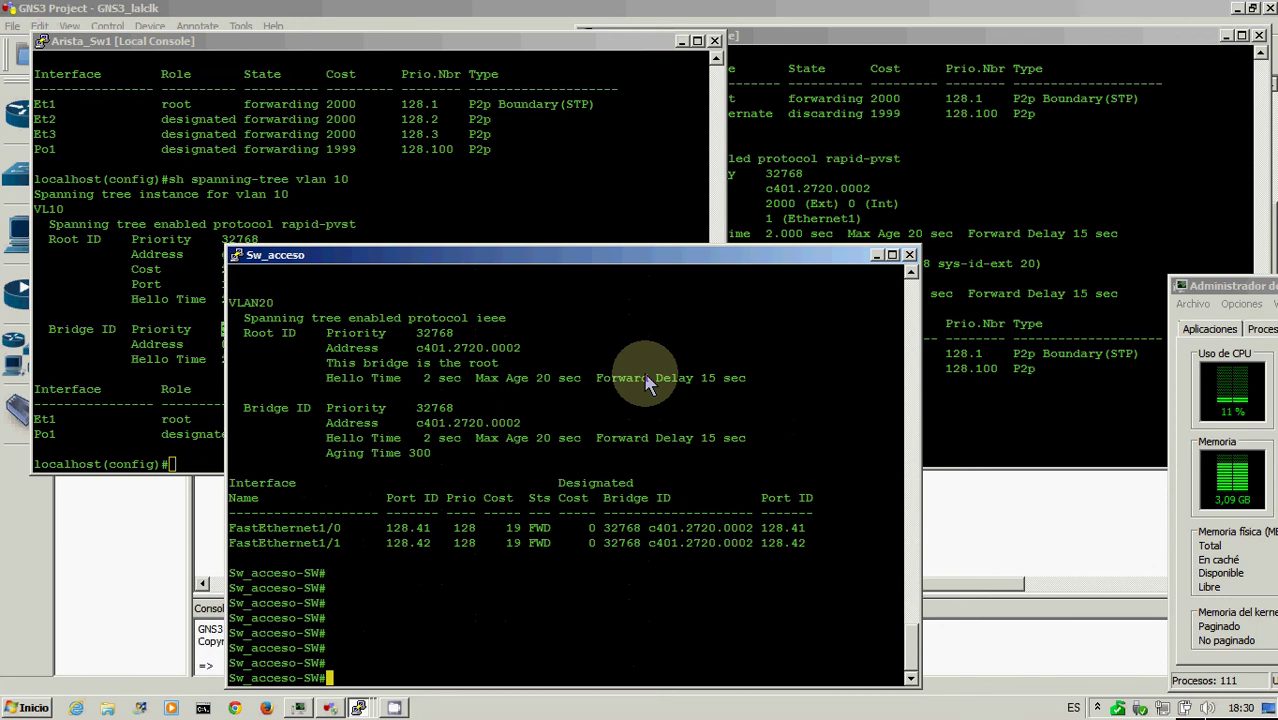
Step: On Arista_Sw1, configure the switch as primary spanning-tree root for VLAN 10
left_click(330, 182)
key("Return")
key("Return")
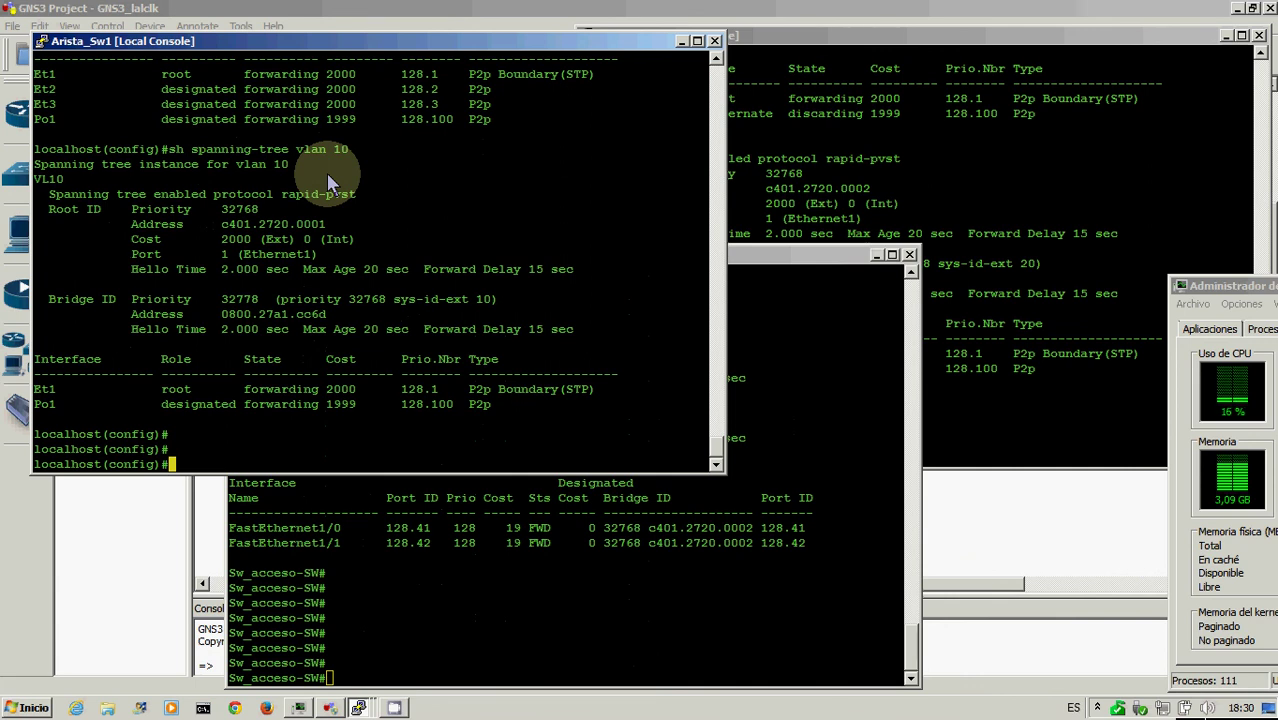
type("spanning-tree v")
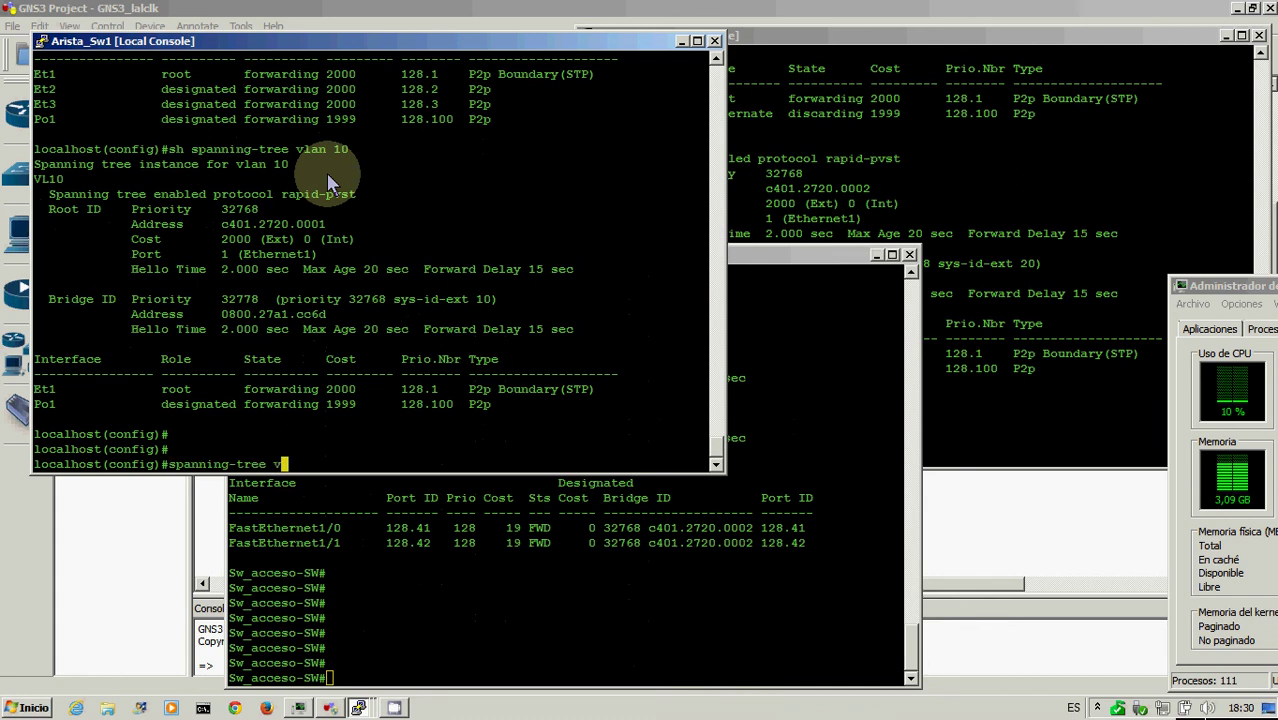
type("lan 10 root primary")
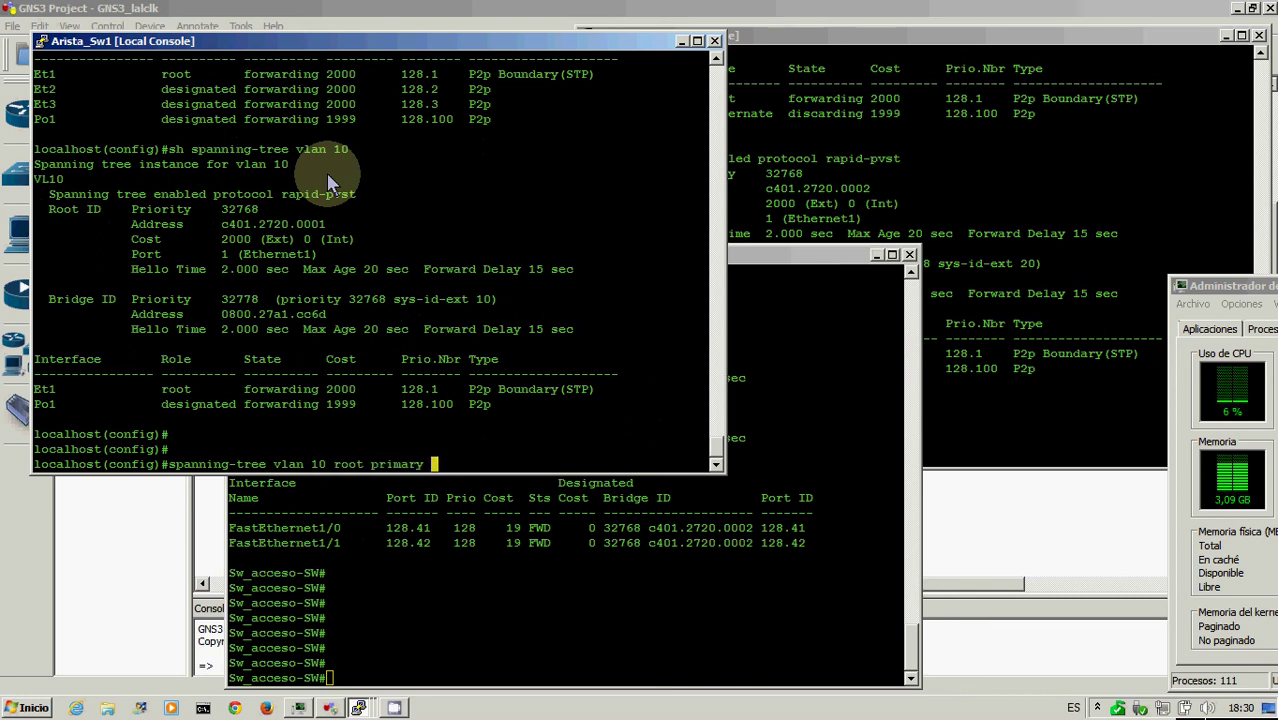
key("Return")
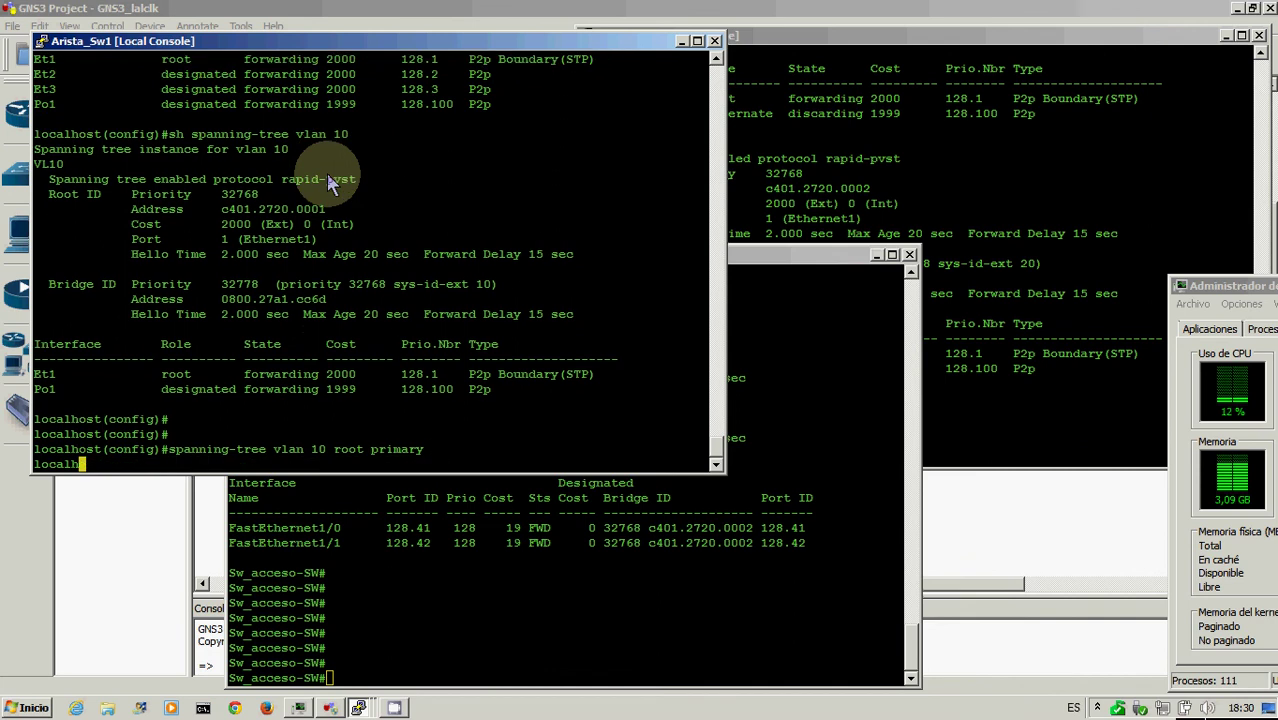
Step: Configure Arista_Sw1 as secondary spanning-tree root for VLAN 20, reusing the previous root command
key("Up")
key("BackSpace")
key("BackSpace")
key("BackSpace")
key("BackSpace")
key("BackSpace")
key("BackSpace")
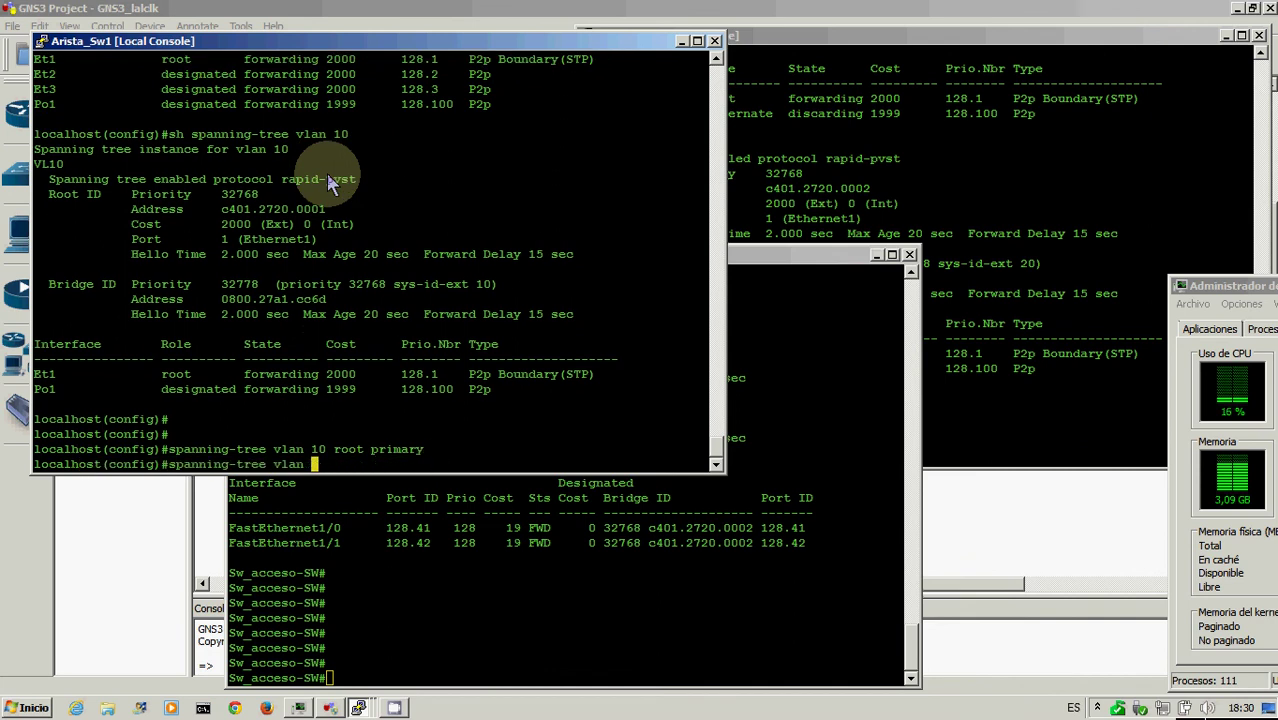
type("20 root se")
key("Return")
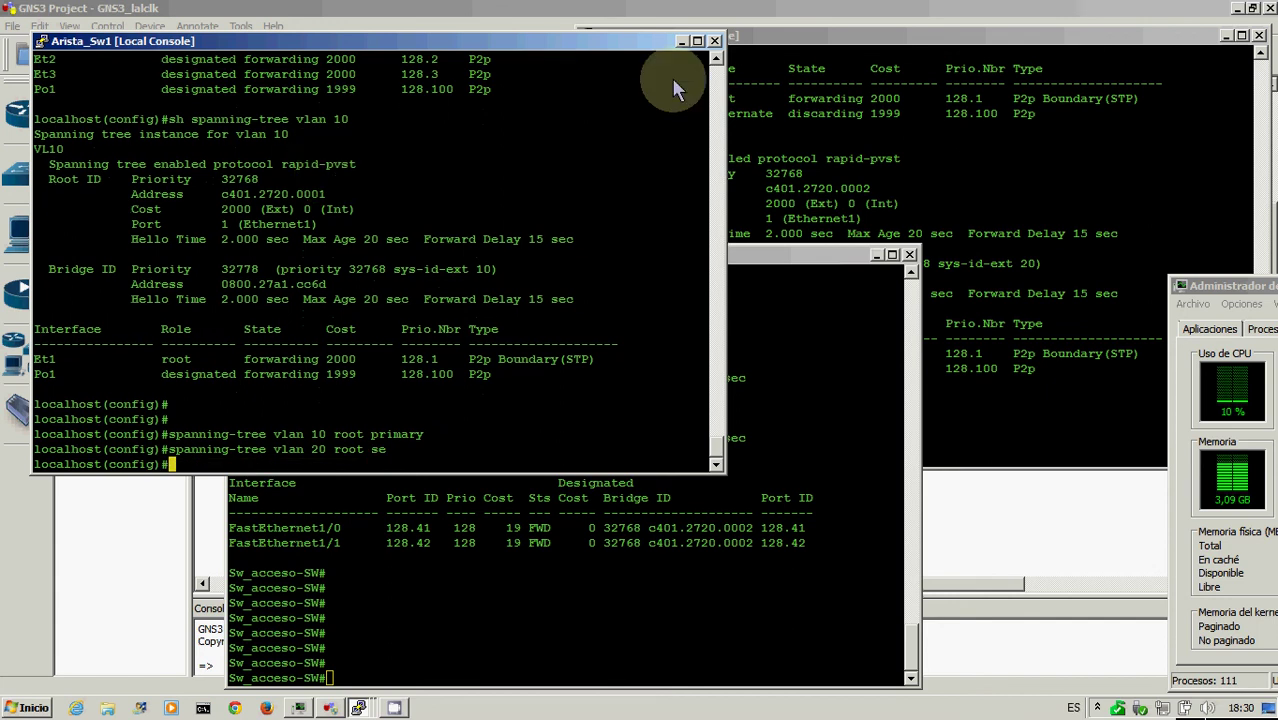
Step: On Arista_Sw2, configure the switch as primary spanning-tree root for VLAN 20
left_click(929, 199)
key("Return")
type("spanning-tree ")
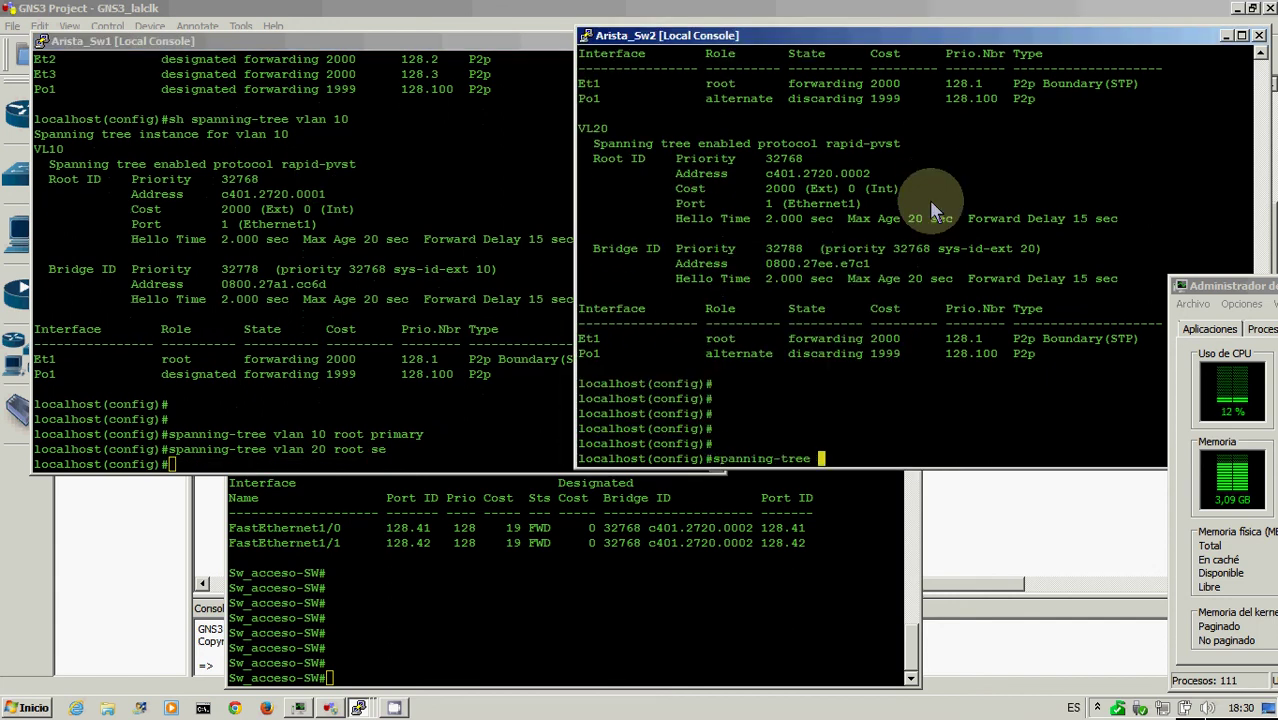
type("vlan 20 root ")
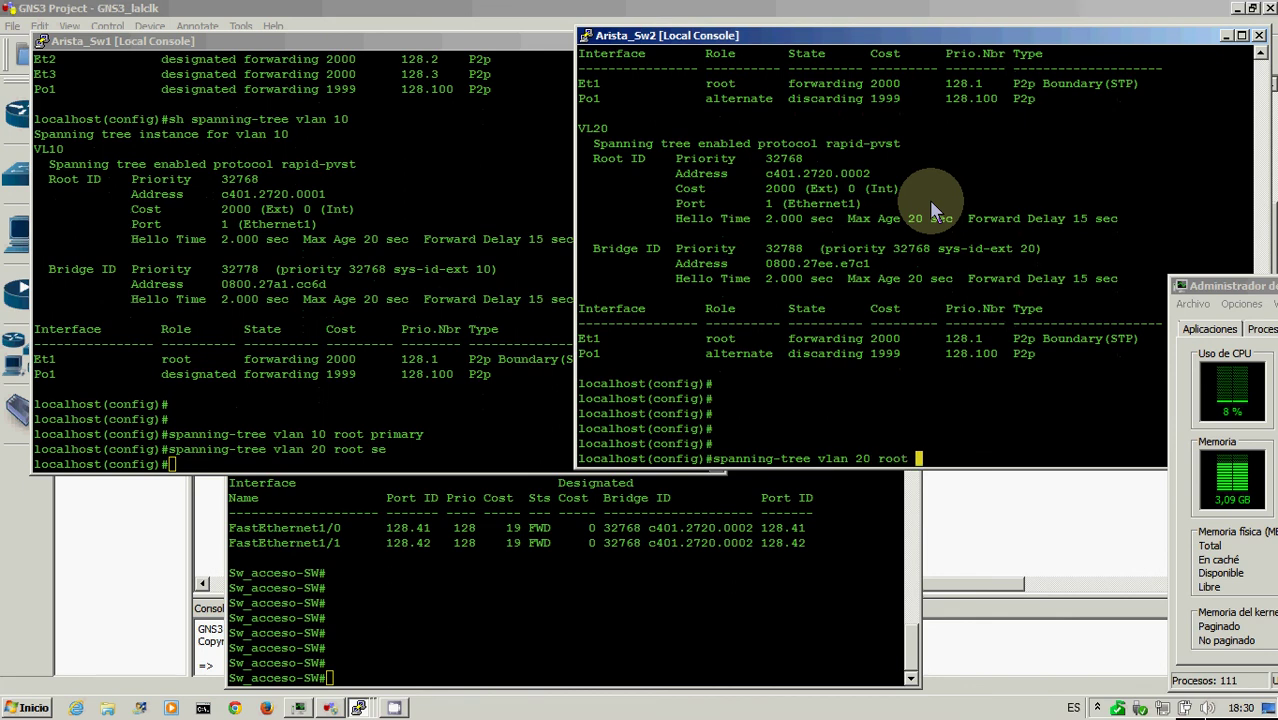
type("pro")
key("BackSpace")
type("i")
key("Tab")
key("Return")
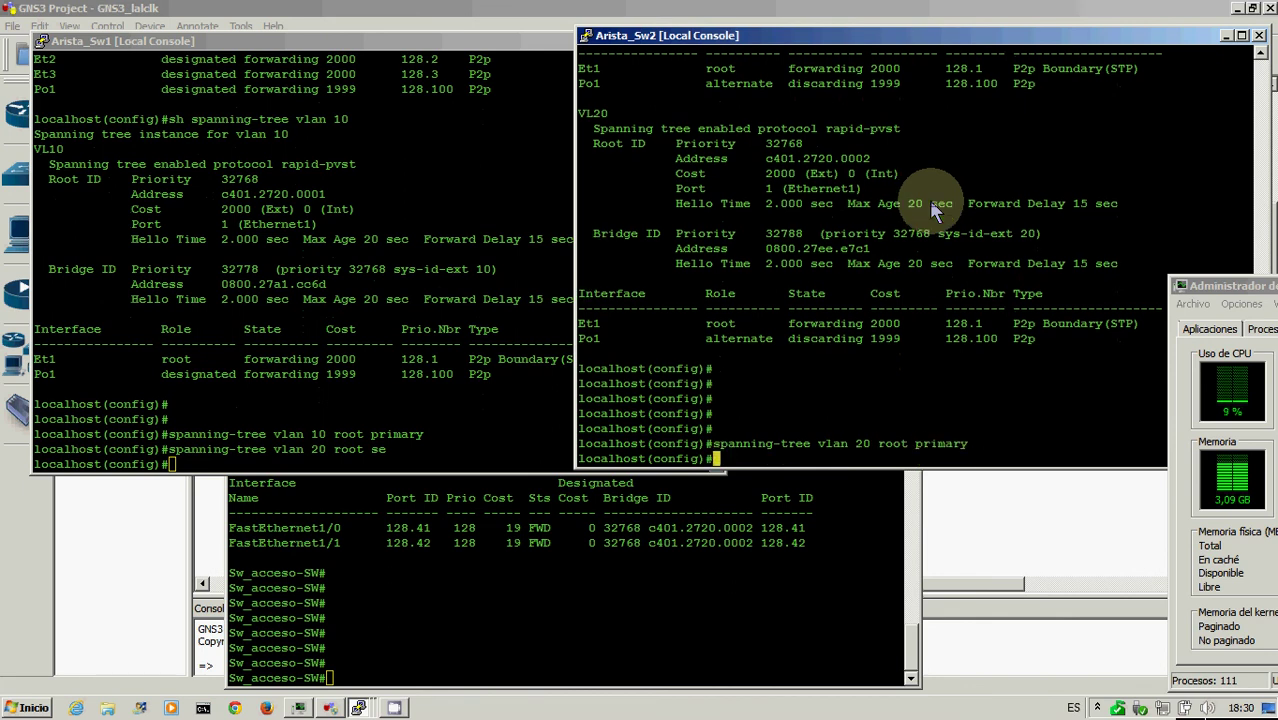
Step: Configure Arista_Sw2 as secondary spanning-tree root for VLAN 10, reusing the previous root command
key("Up")
key("BackSpace")
key("BackSpace")
key("BackSpace")
key("BackSpace")
key("BackSpace")
key("BackSpace")
key("BackSpace")
key("BackSpace")
key("BackSpace")
key("BackSpace")
key("BackSpace")
key("BackSpace")
key("BackSpace")
key("BackSpace")
key("BackSpace")
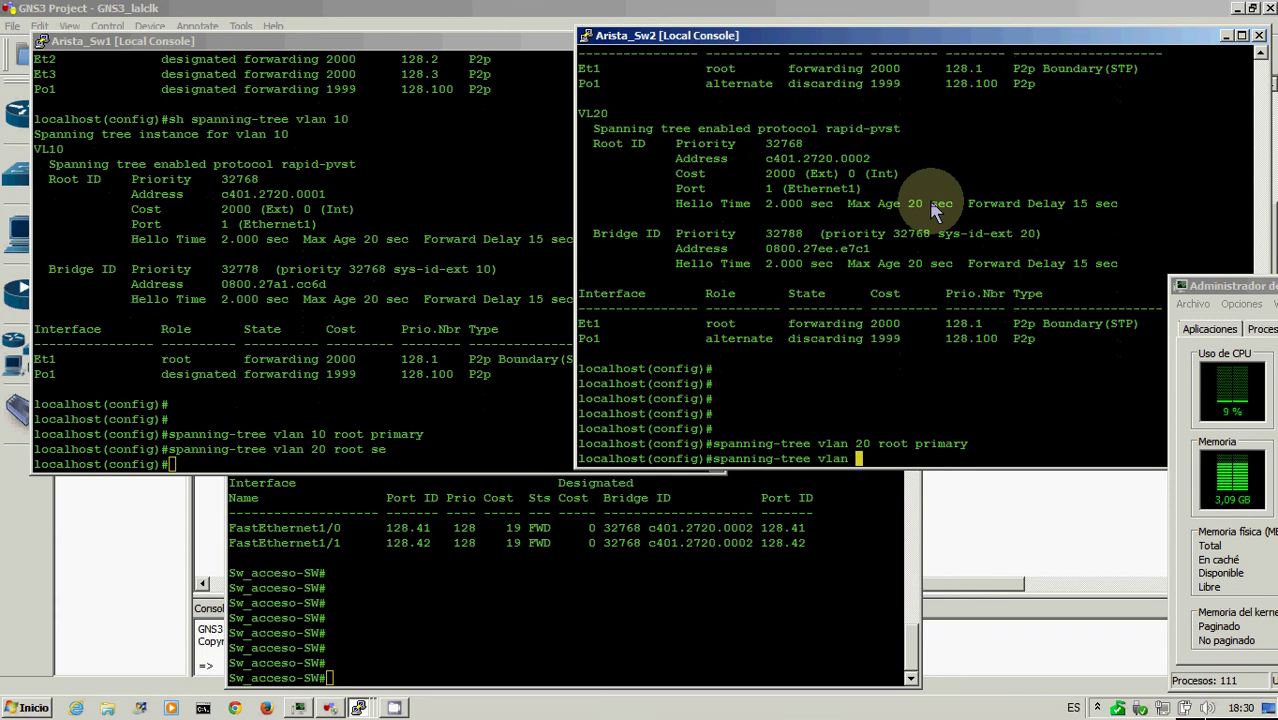
type("10 root sec")
key("Tab")
key("Return")
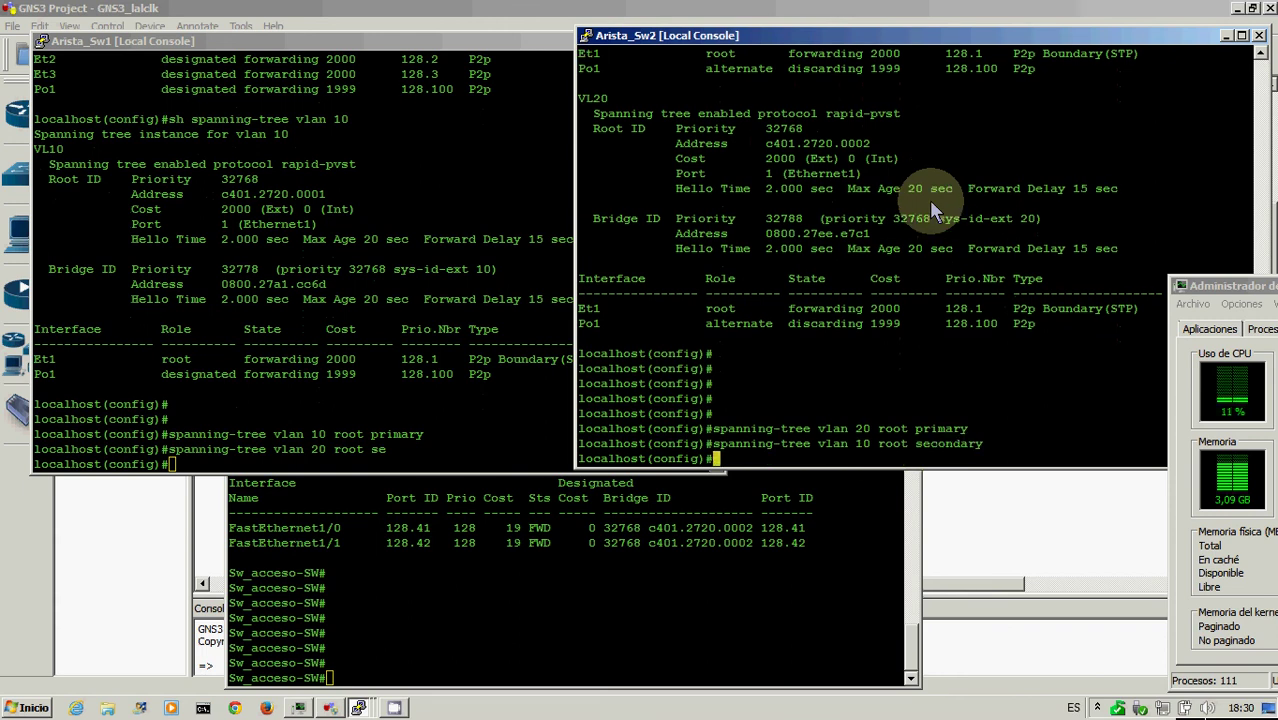
Step: Return to Arista_Sw1 and show the spanning-tree status of all VLANs, piped through more
left_click(441, 233)
key("Return")
key("Return")
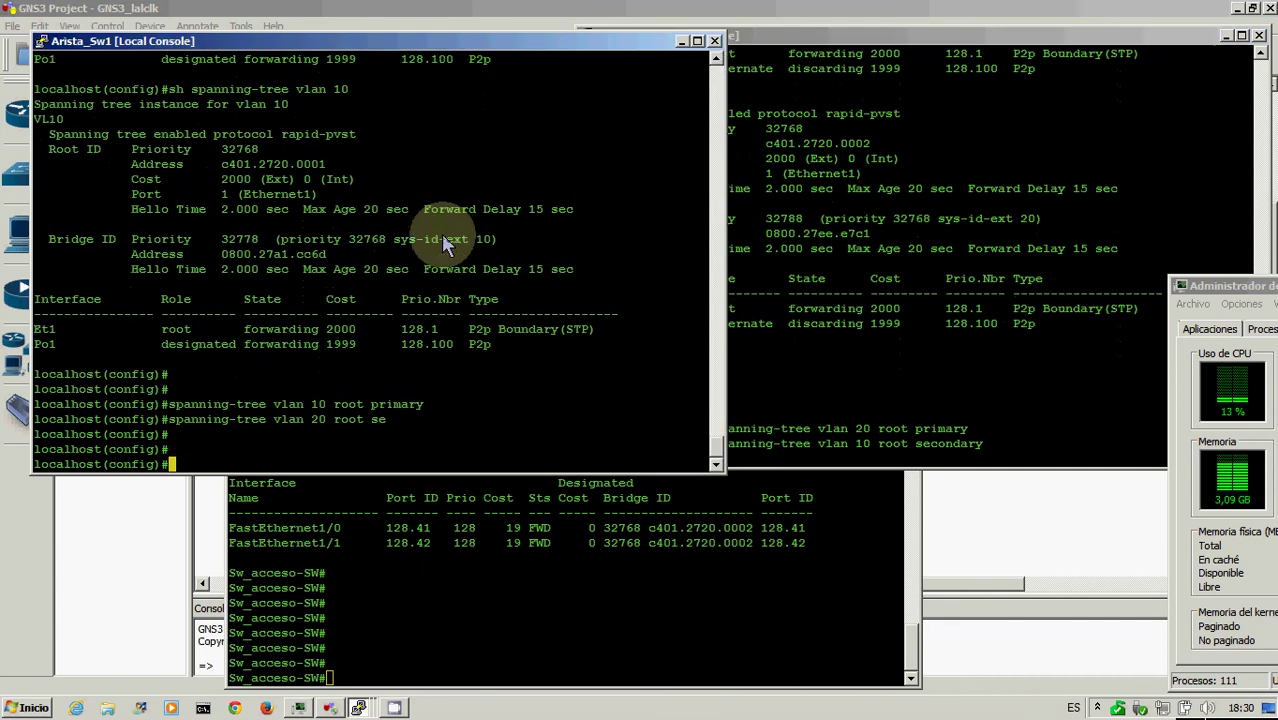
key("Return")
key("Return")
key("Return")
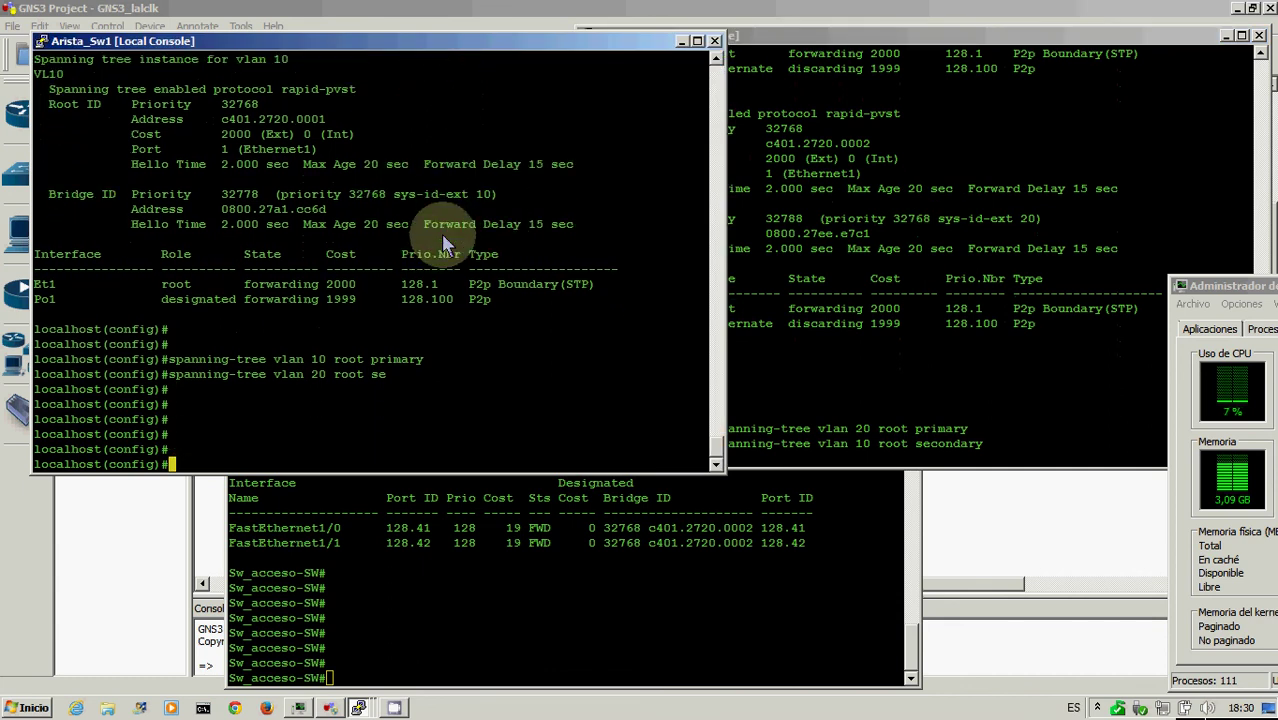
key("Up")
key("Up")
key("Up")
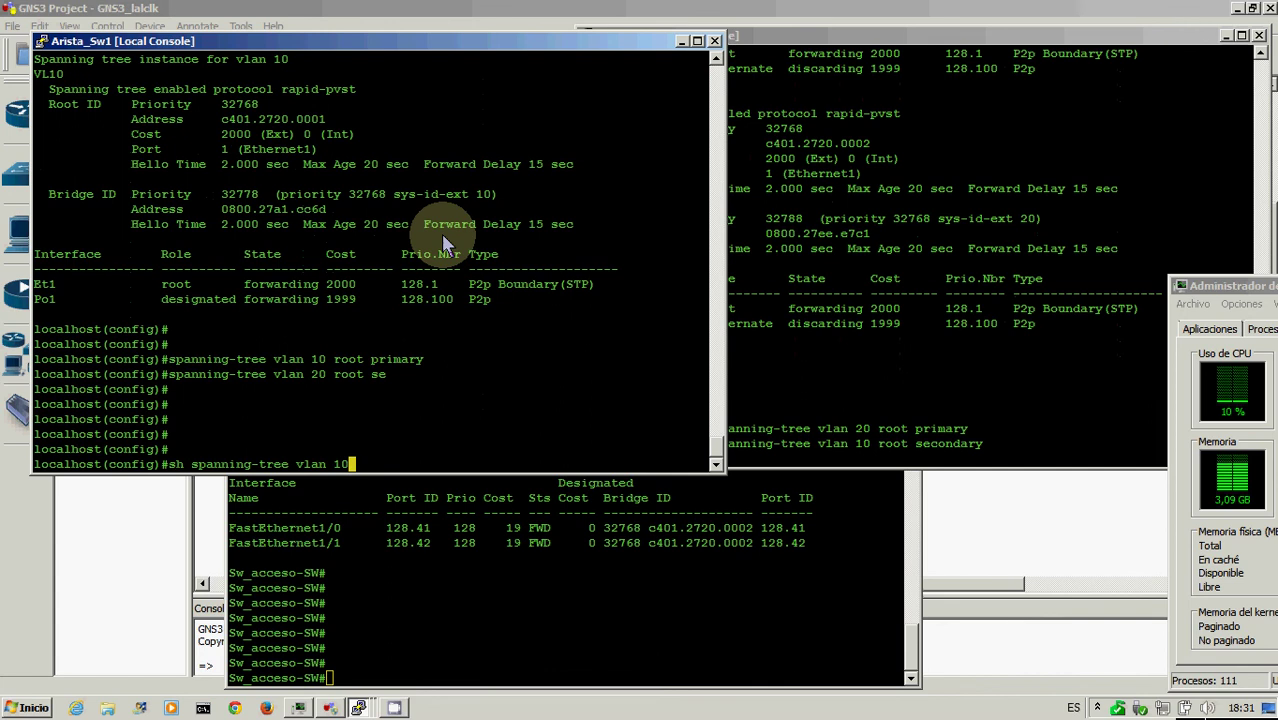
key("BackSpace")
key("BackSpace")
key("BackSpace")
key("BackSpace")
key("BackSpace")
key("BackSpace")
key("BackSpace")
type("| more")
key("Return")
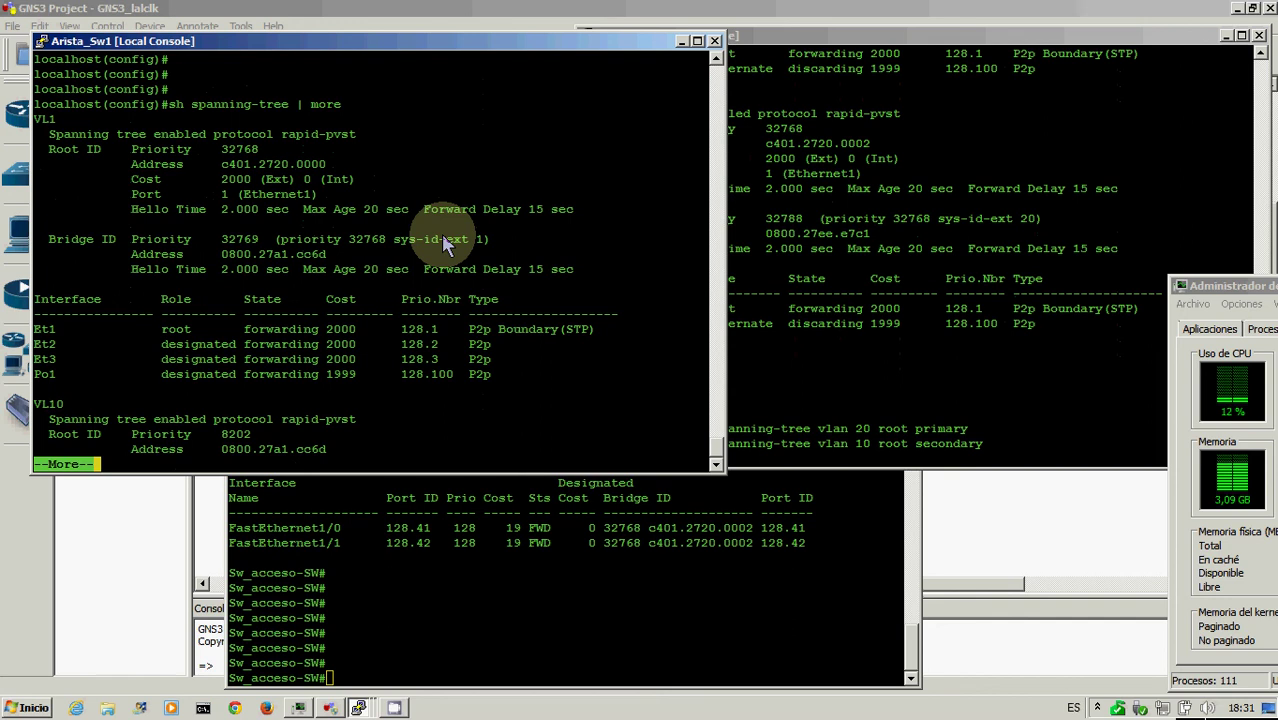
Step: Page through the Arista_Sw1 output to the VL10 section and highlight its root bridge line
key("Return")
key("Return")
key("Return")
key("Return")
key("Return")
key("Return")
key("Return")
key("Return")
key("Return")
key("Return")
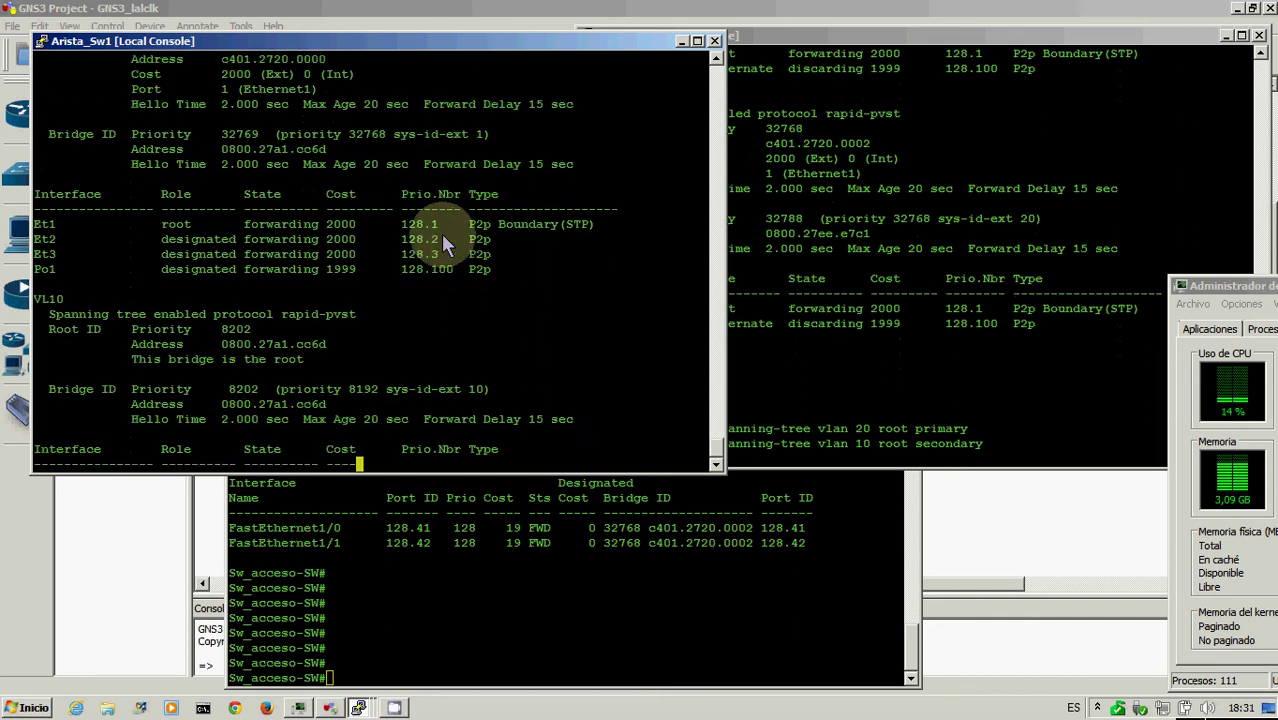
key("Return")
key("Return")
key("Return")
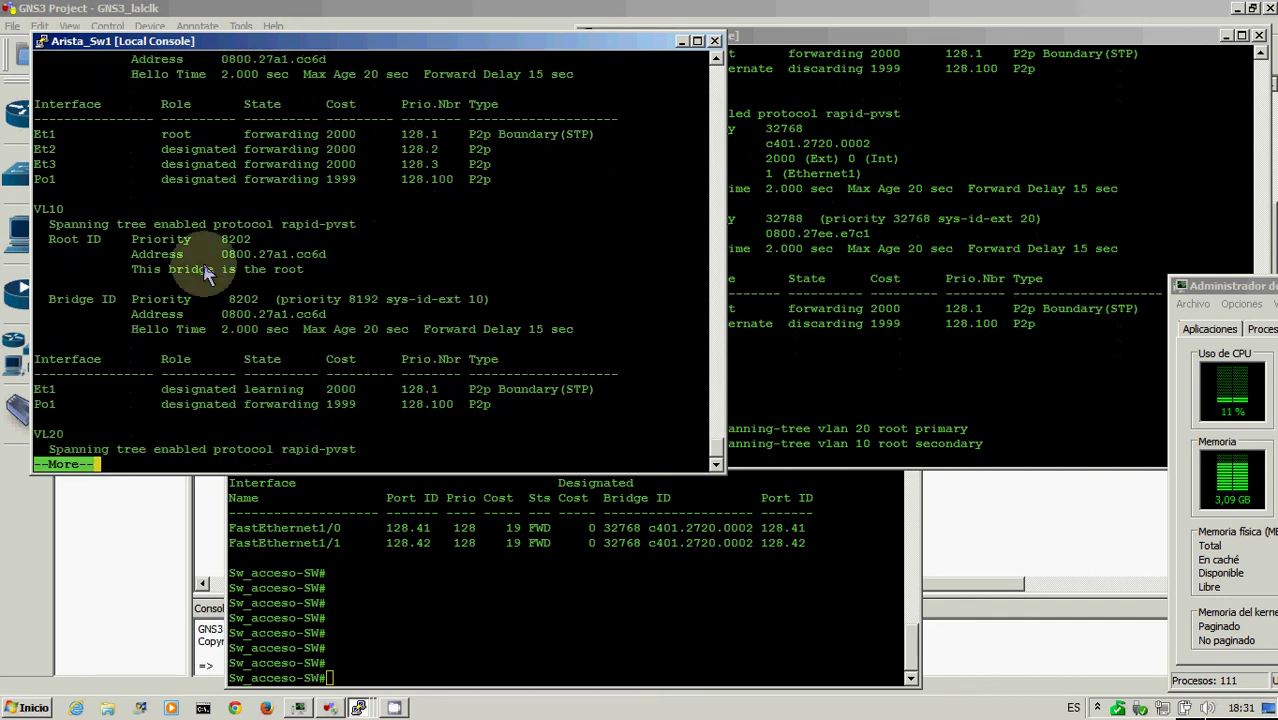
left_click_drag(133, 271, 321, 271)
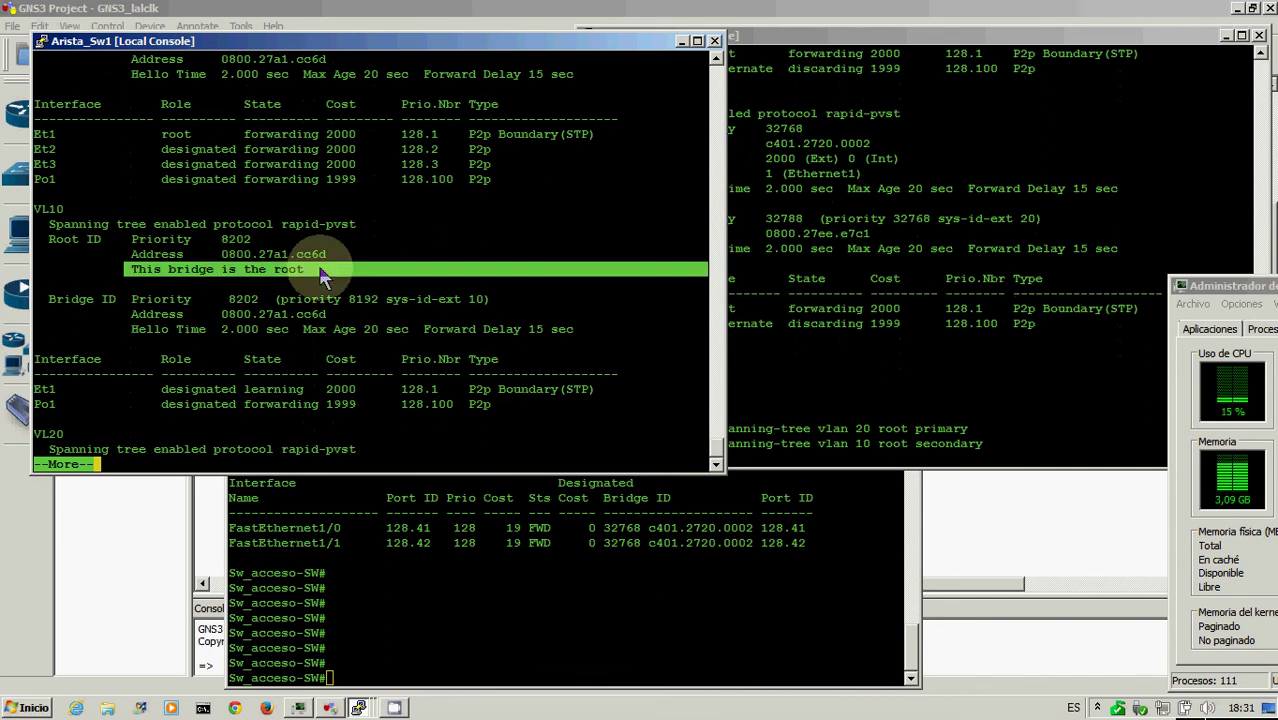
Step: Page on to the VL20 section on Arista_Sw1 to examine its root ID and bridge priority
key("Return")
key("Return")
key("Return")
key("Return")
key("Return")
key("Return")
key("Return")
key("Return")
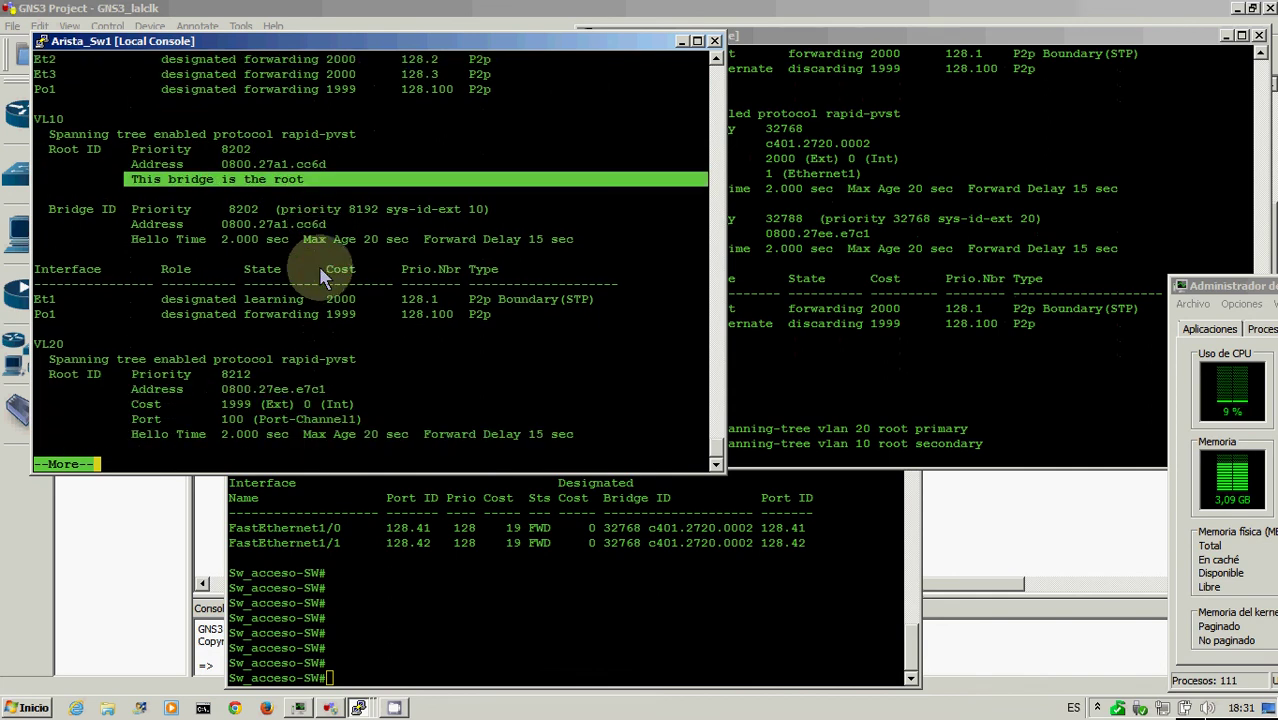
Step: On Arista_Sw2, show the spanning-tree status of all VLANs, piped through more
left_click(904, 380)
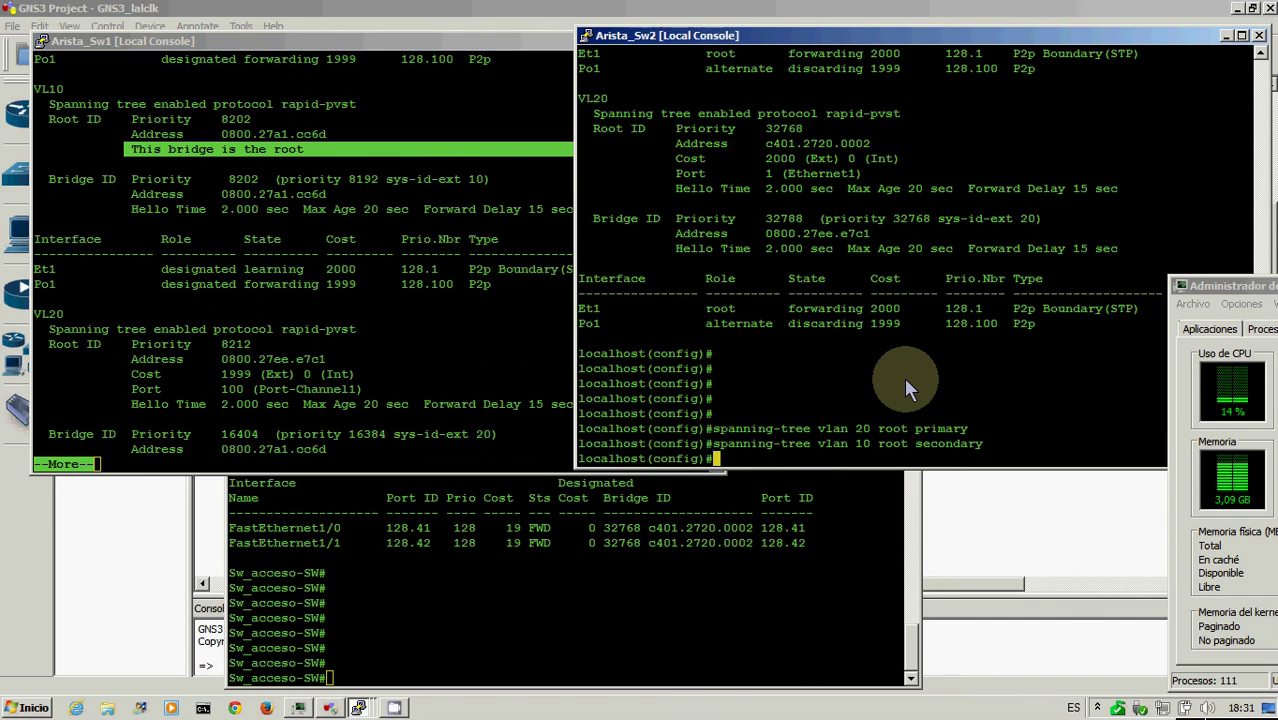
key("Return")
key("Return")
key("Return")
key("Return")
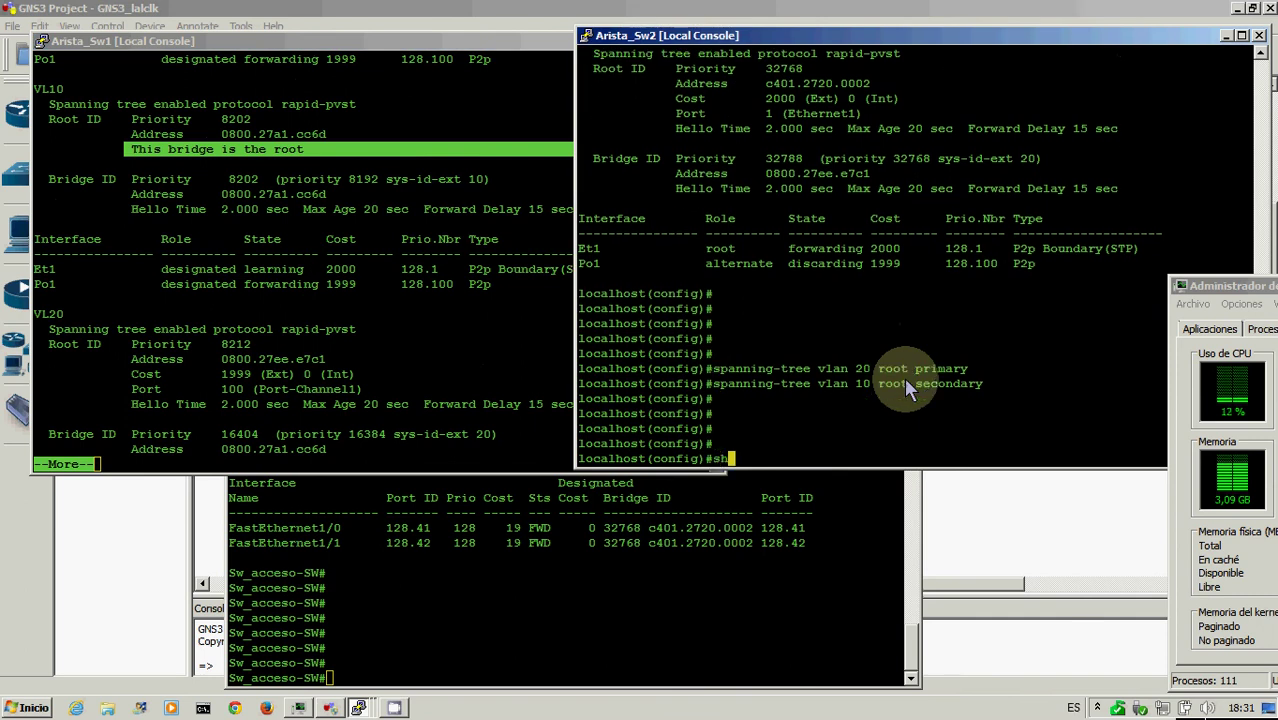
type("sh spanning-tree | more")
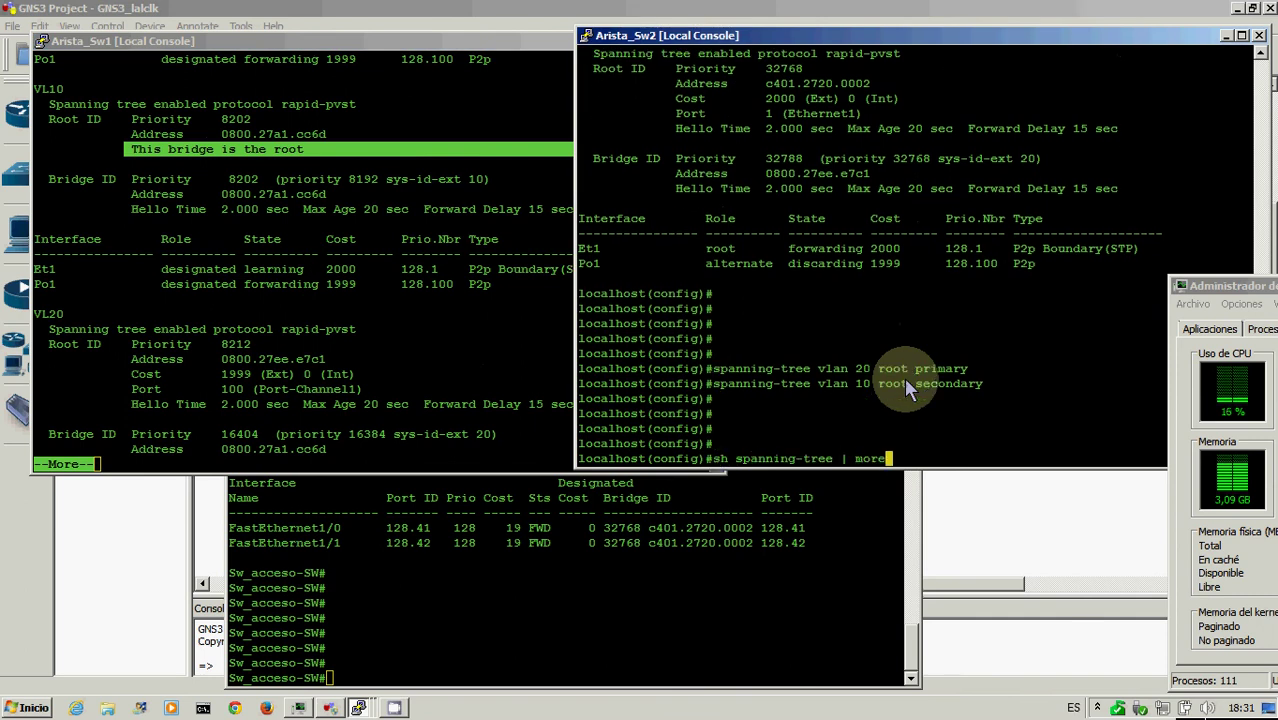
key("Return")
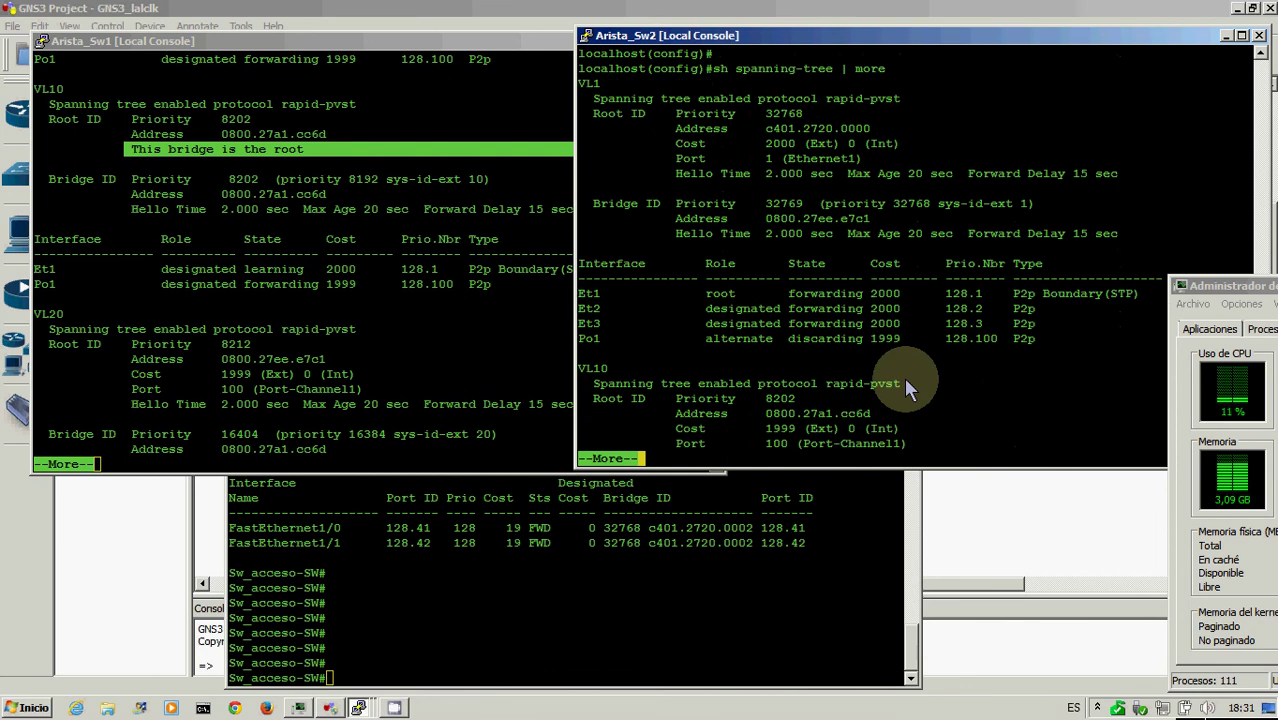
Step: Page through the Arista_Sw2 output to examine the root ID and bridge ID of VL10
key("Return")
key("Return")
key("Return")
key("Return")
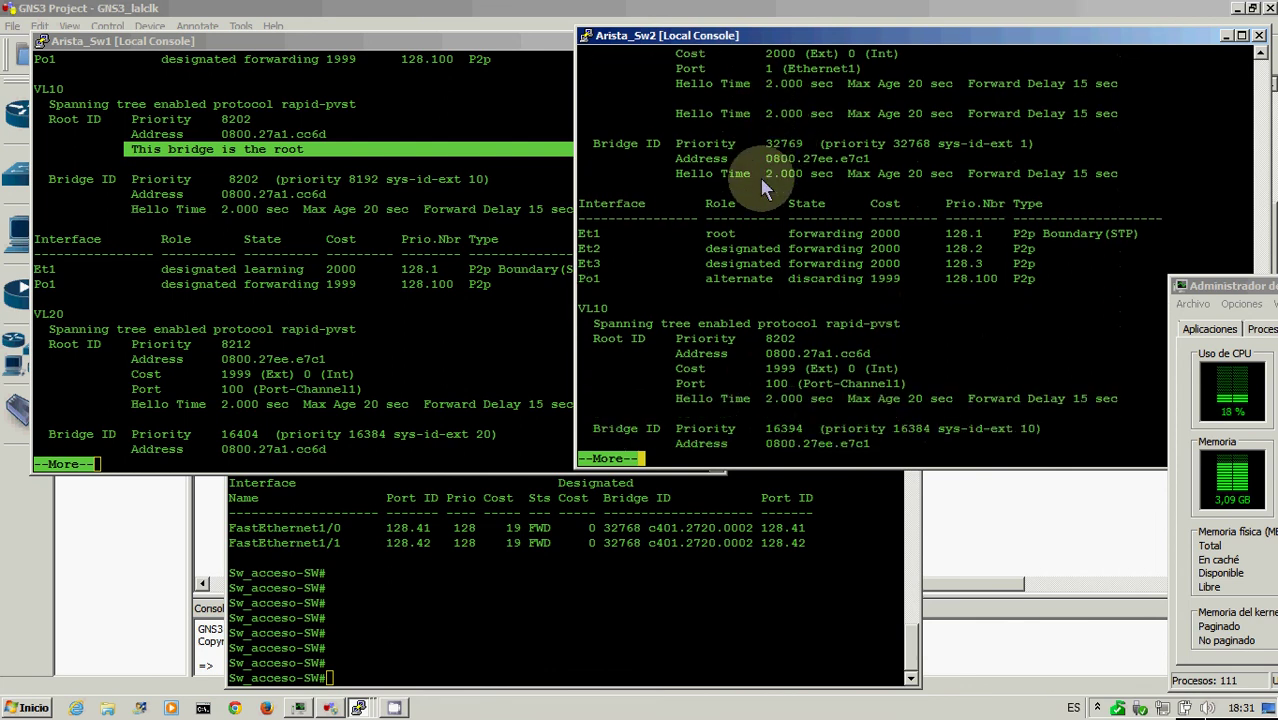
key("Return")
key("Return")
key("Return")
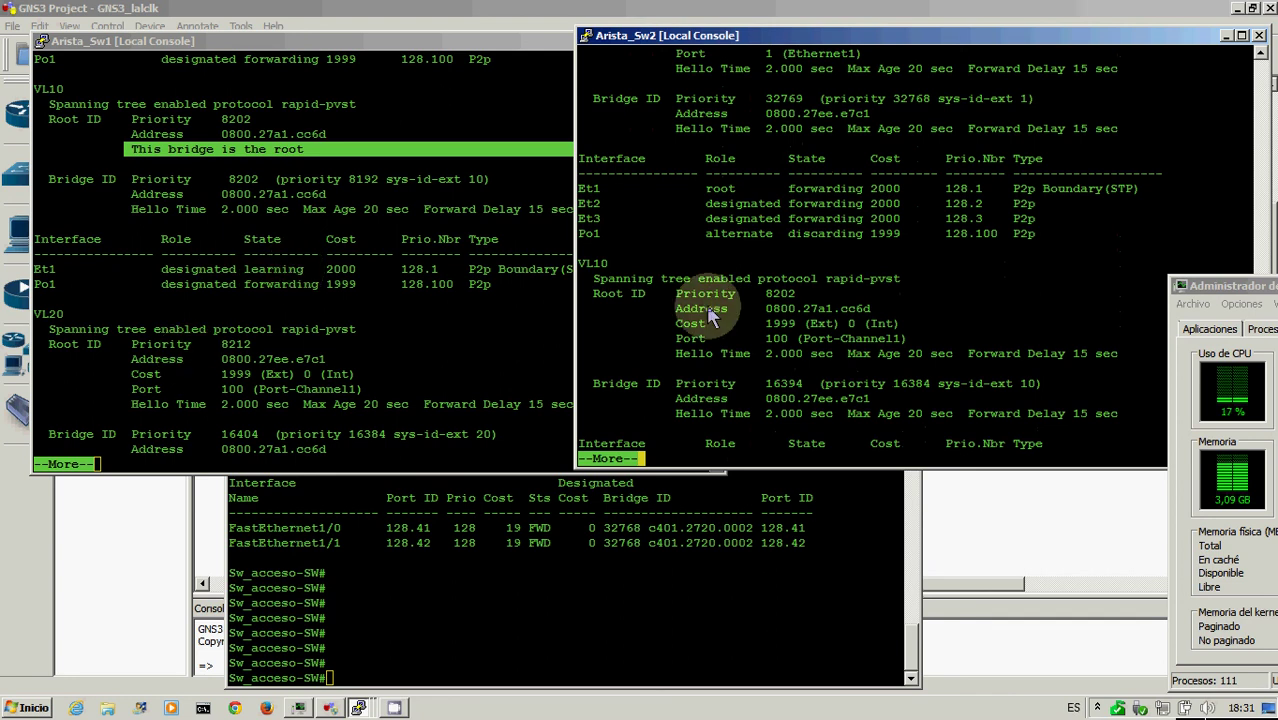
Step: Page on to the VL20 section on Arista_Sw2 and highlight its root bridge line
key("Return")
key("Return")
key("Return")
key("Return")
key("Return")
key("Return")
key("Return")
key("Return")
key("Return")
key("Return")
key("Return")
key("Return")
key("Return")
key("Return")
key("Return")
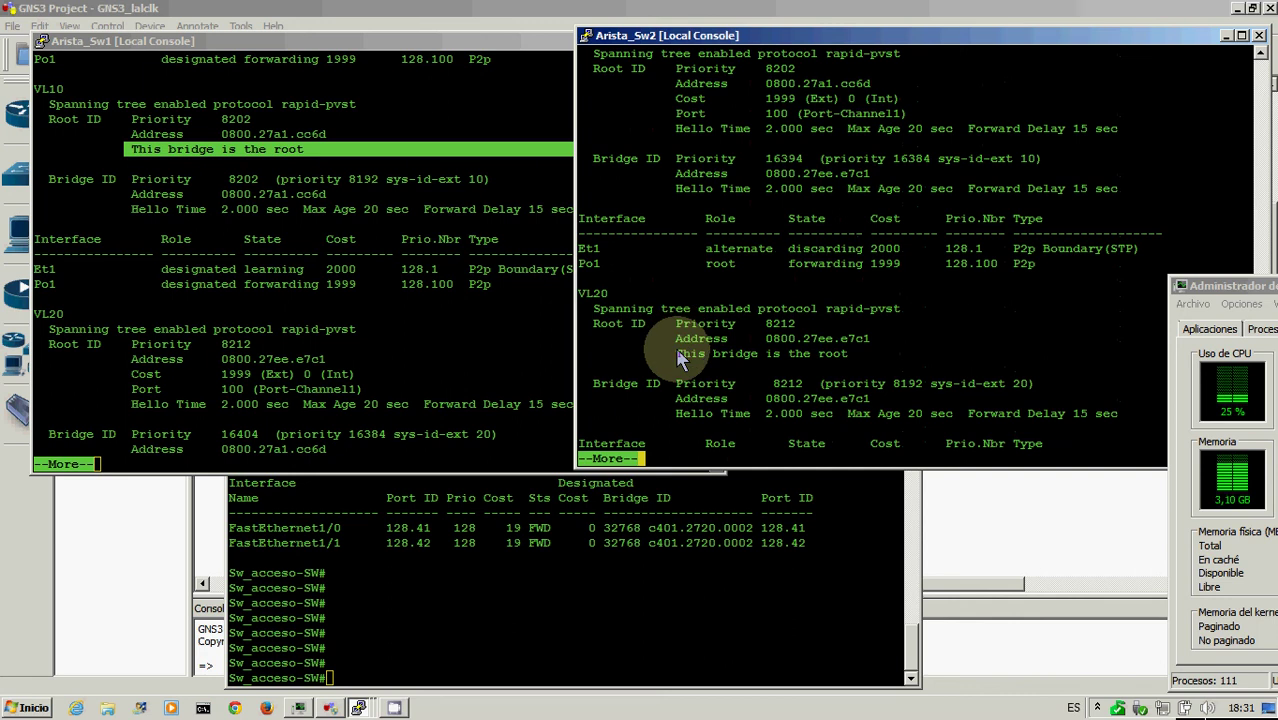
left_click_drag(675, 350, 809, 352)
Step: Page to the end of the Arista_Sw2 output to check the VL20 port roles, finishing at the prompt
key("Return")
key("Return")
key("Return")
key("Return")
key("Return")
key("Return")
key("Return")
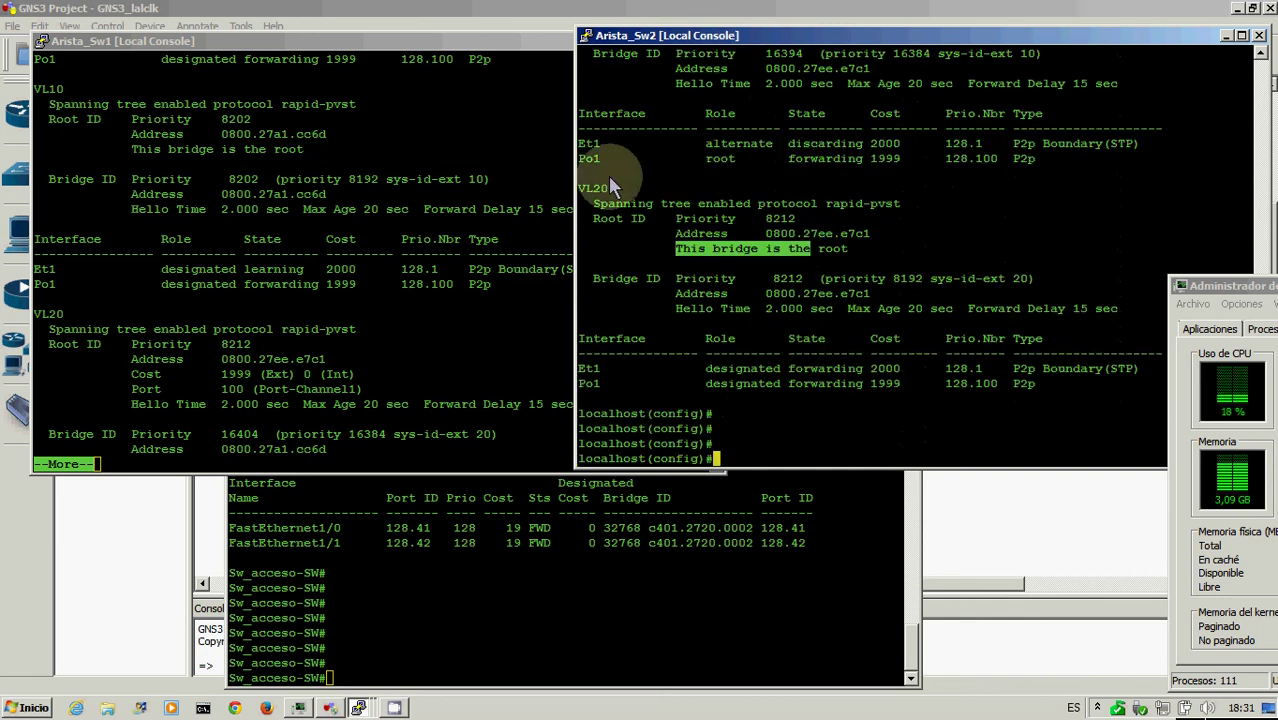
Step: Switch to Sw_acceso and show its brief spanning-tree status
left_click(462, 537)
key("Return")
key("Return")
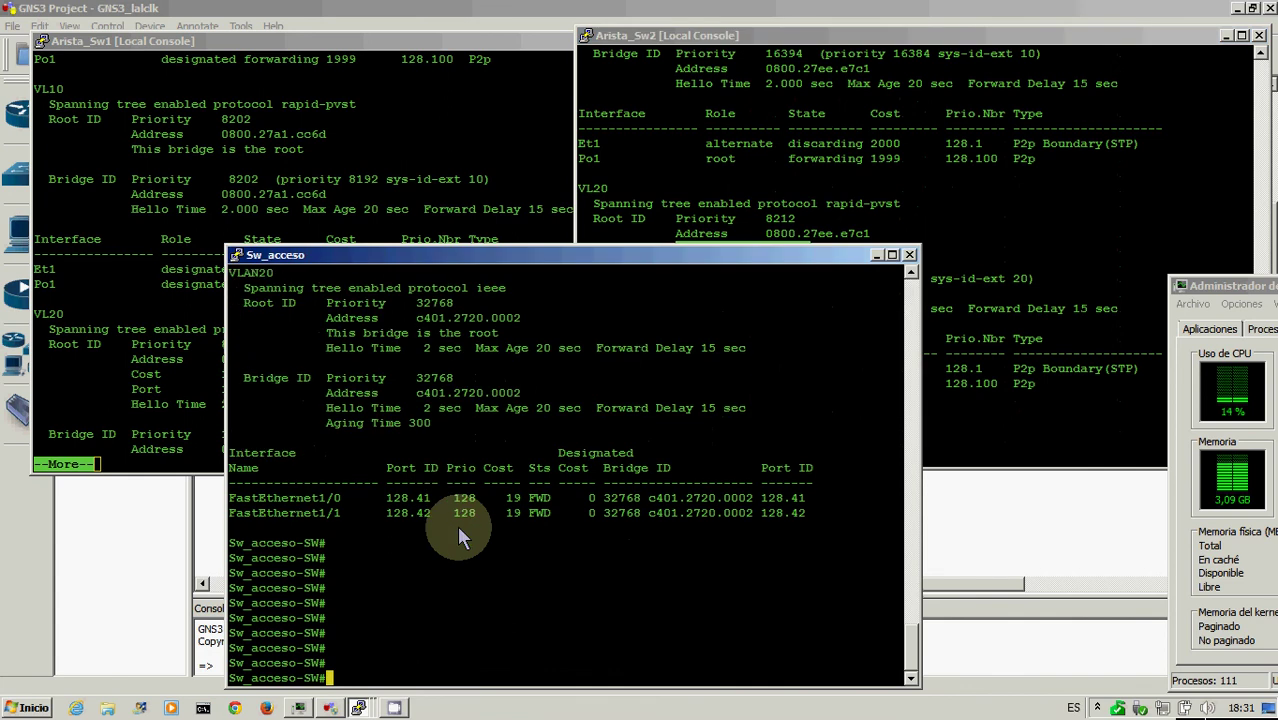
type("sh spanning-tree bri")
key("Return")
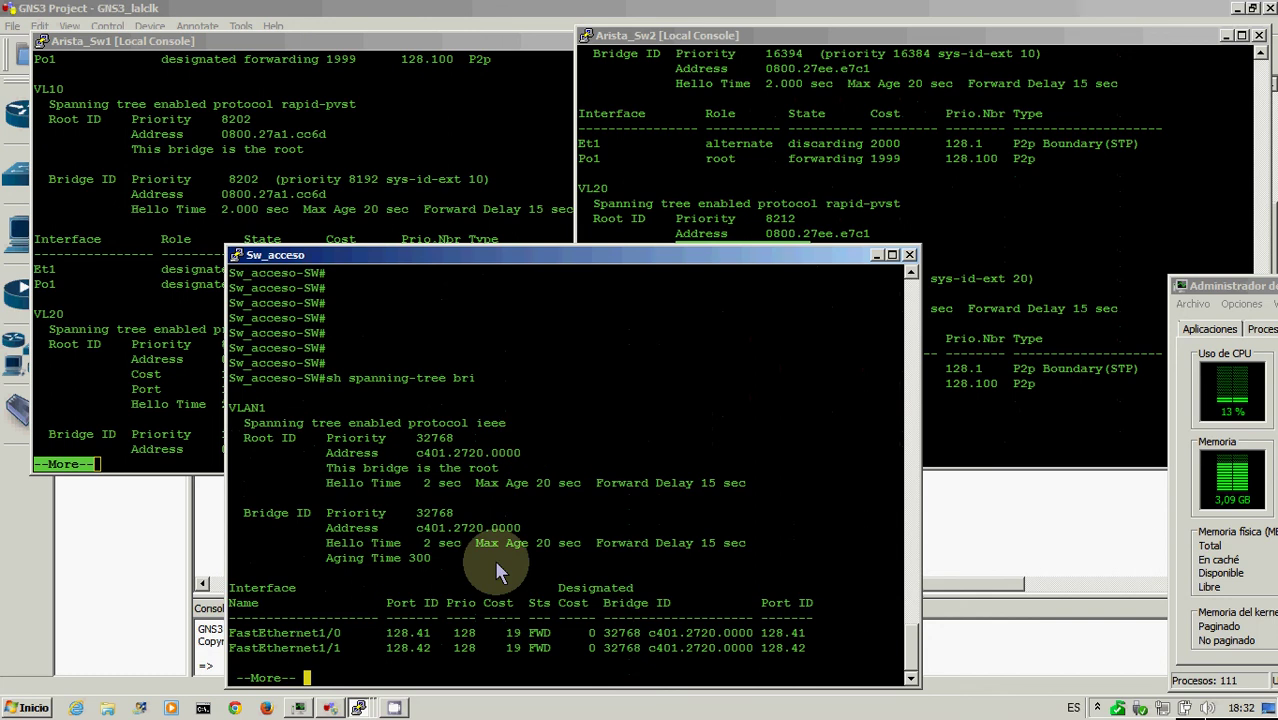
Step: Page through the Sw_acceso output to examine the root bridge, root port and interface states of VLAN10
key("Return")
key("Return")
key("Return")
key("Return")
key("Return")
key("Return")
key("Return")
key("Return")
key("Return")
key("Return")
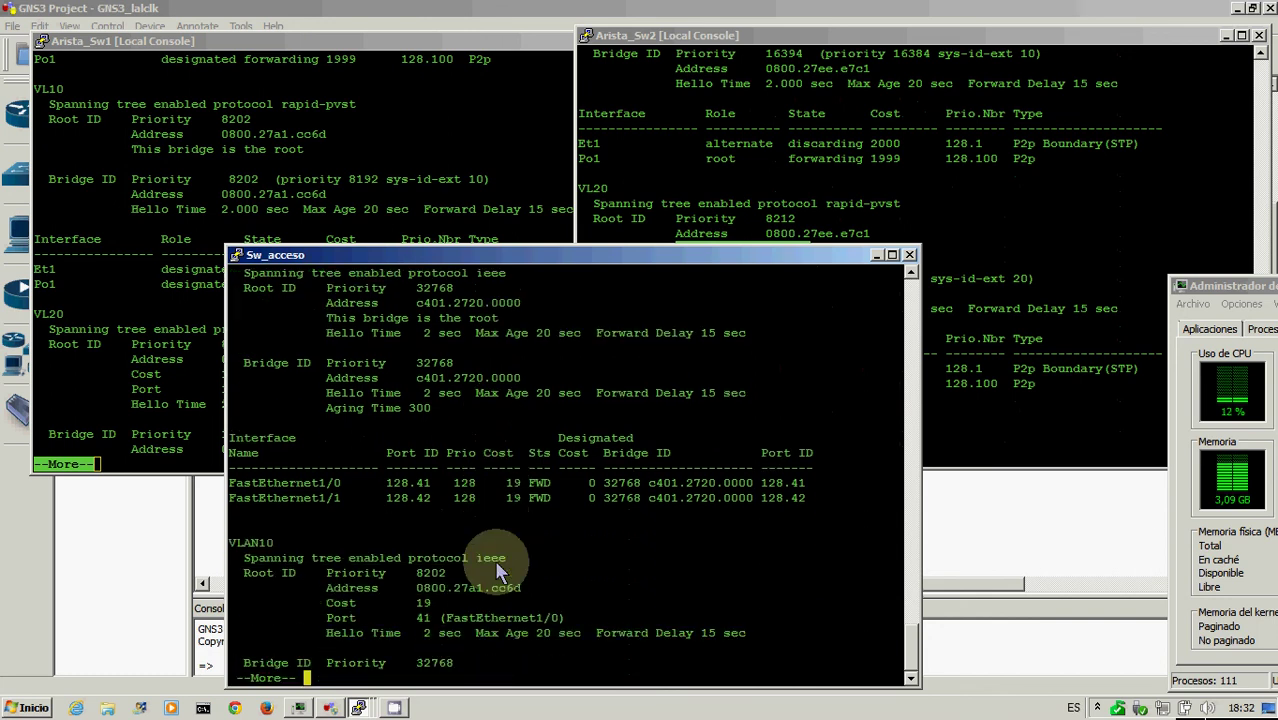
key("Return")
key("Return")
key("Return")
key("Return")
key("Return")
key("Return")
key("Return")
key("Return")
key("Return")
key("Return")
key("Return")
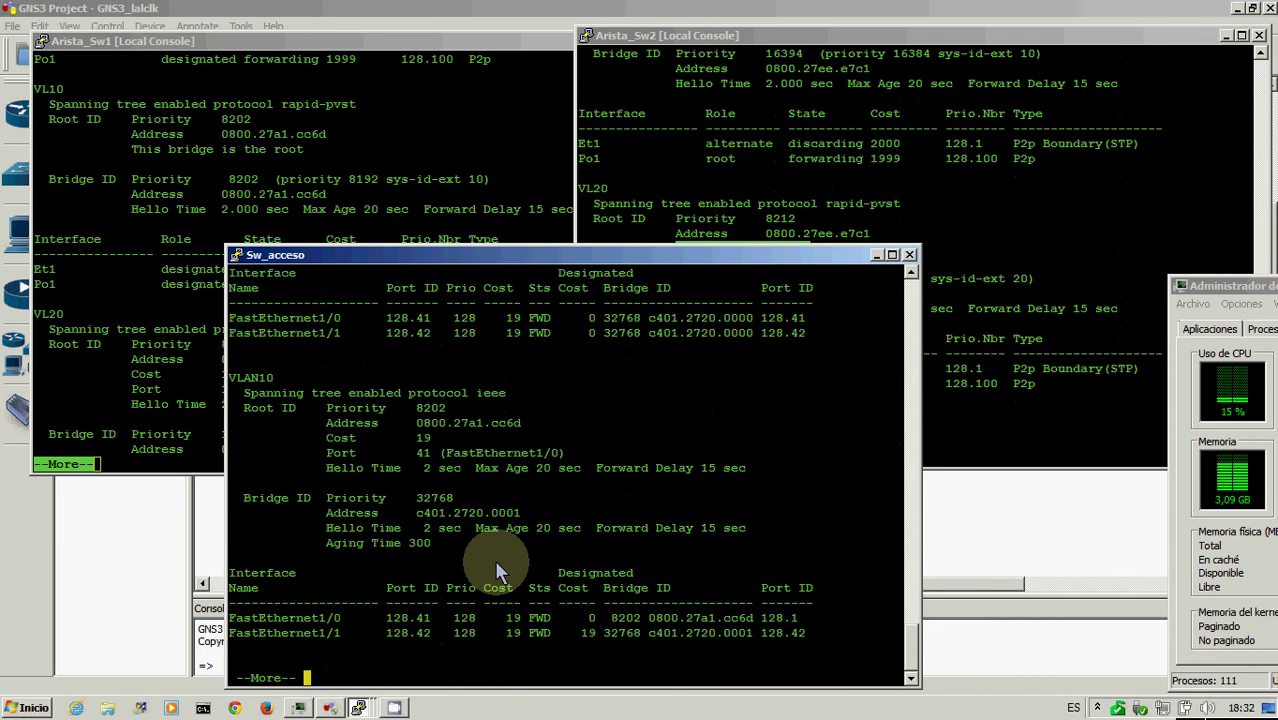
Step: Page to the end of the Sw_acceso output to examine VLAN20's root bridge, root port and interface states, finishing at the prompt
key("Return")
key("Return")
key("Return")
key("Return")
key("Return")
key("Return")
key("Return")
key("Return")
key("Return")
key("Return")
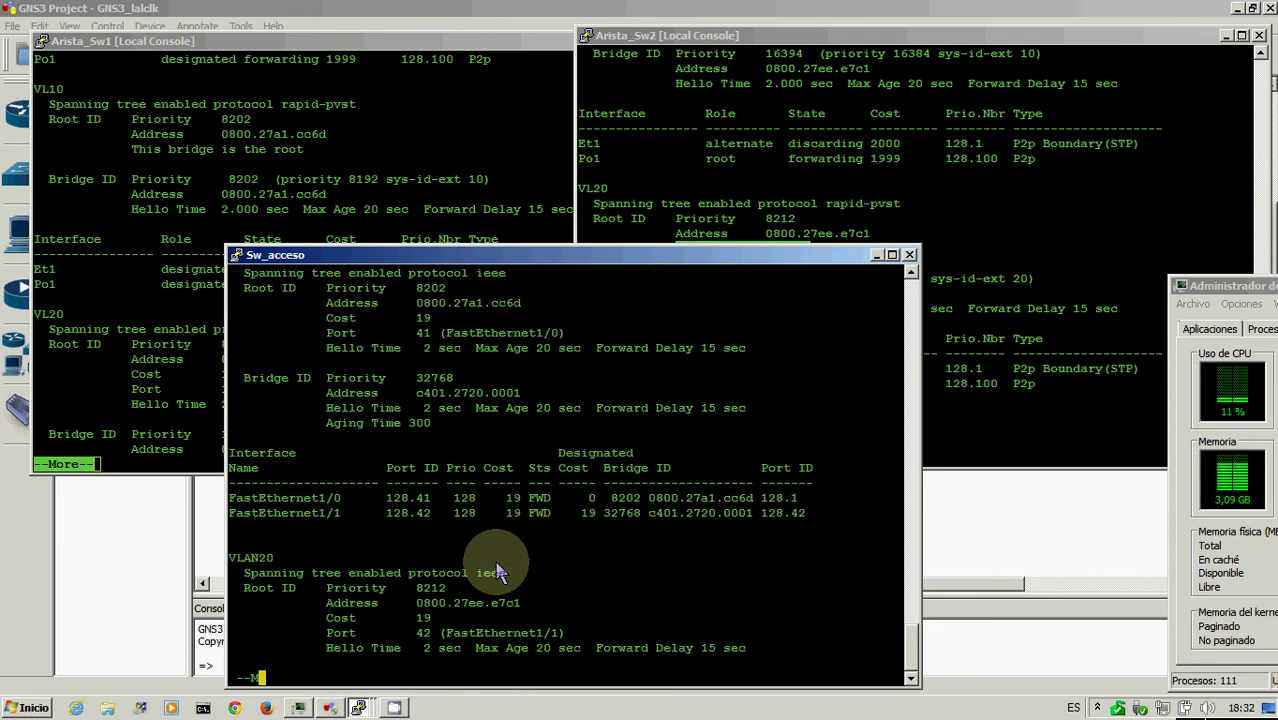
key("Return")
key("Return")
key("Return")
key("Return")
key("Return")
key("Return")
key("Return")
key("Return")
key("Return")
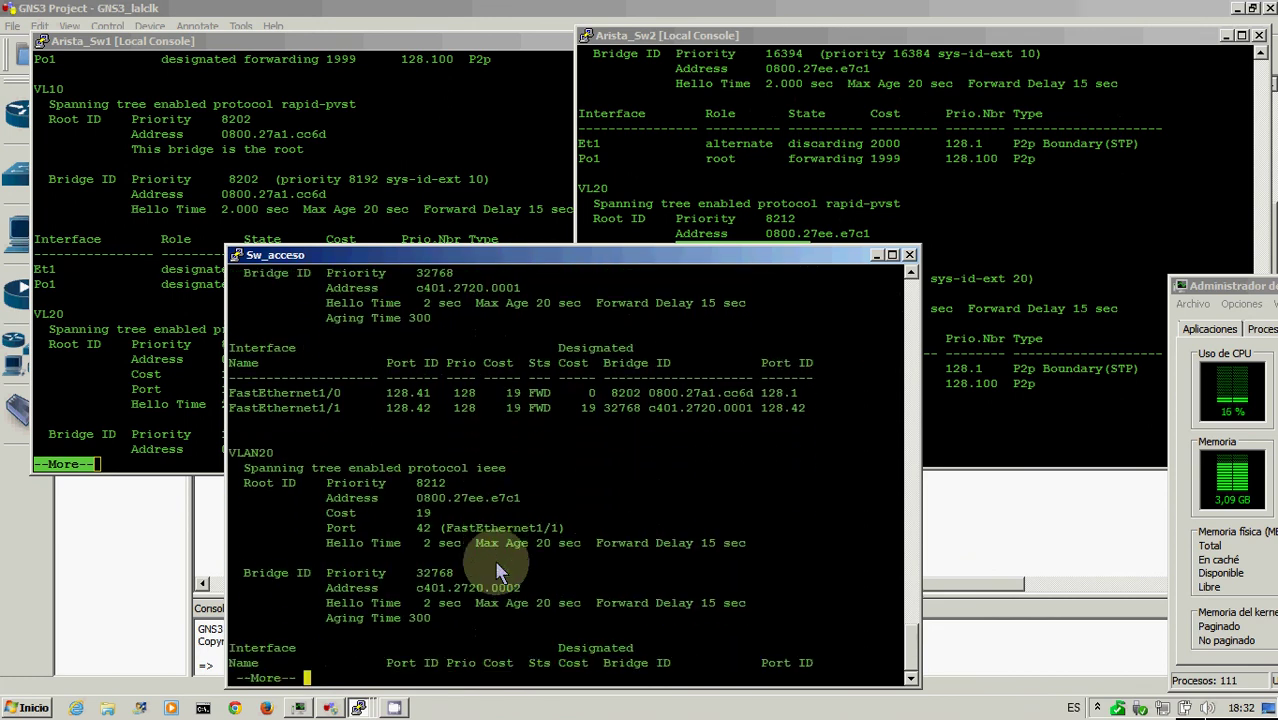
key("Return")
key("Return")
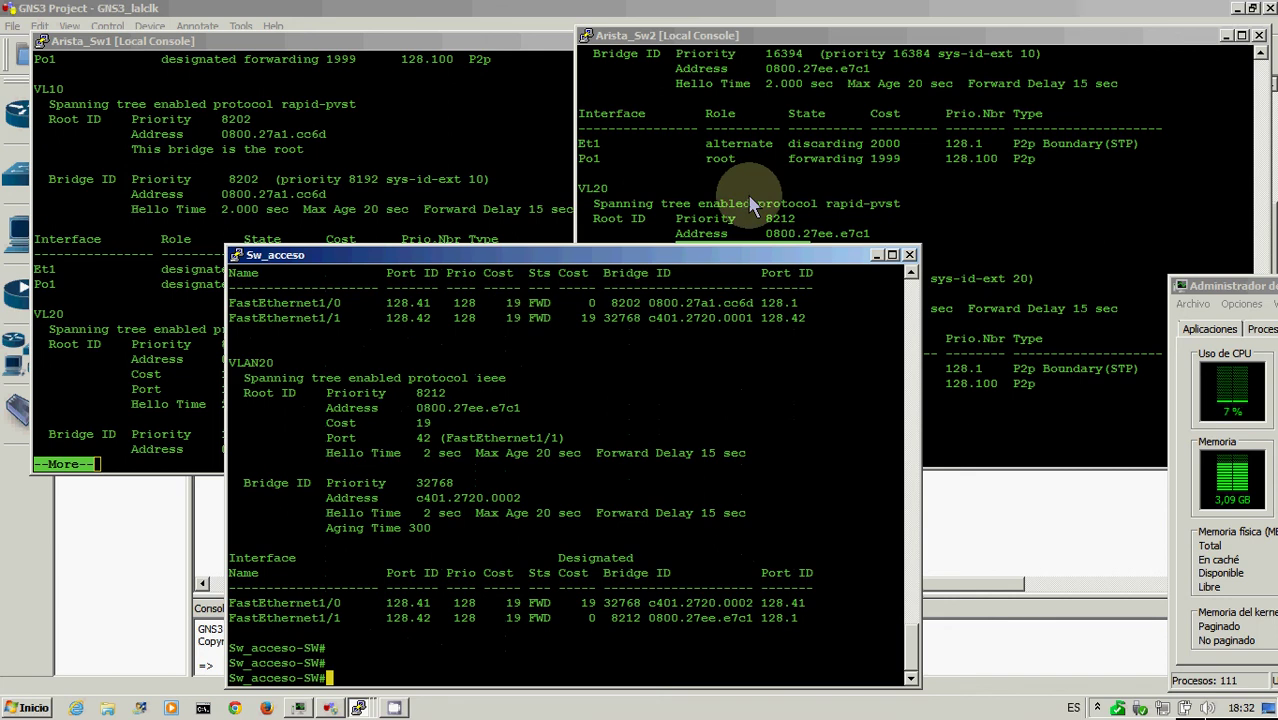
Step: Switch to Arista_Sw1 and page to the end of its output to check the VL20 port roles, finishing at the prompt
left_click(450, 181)
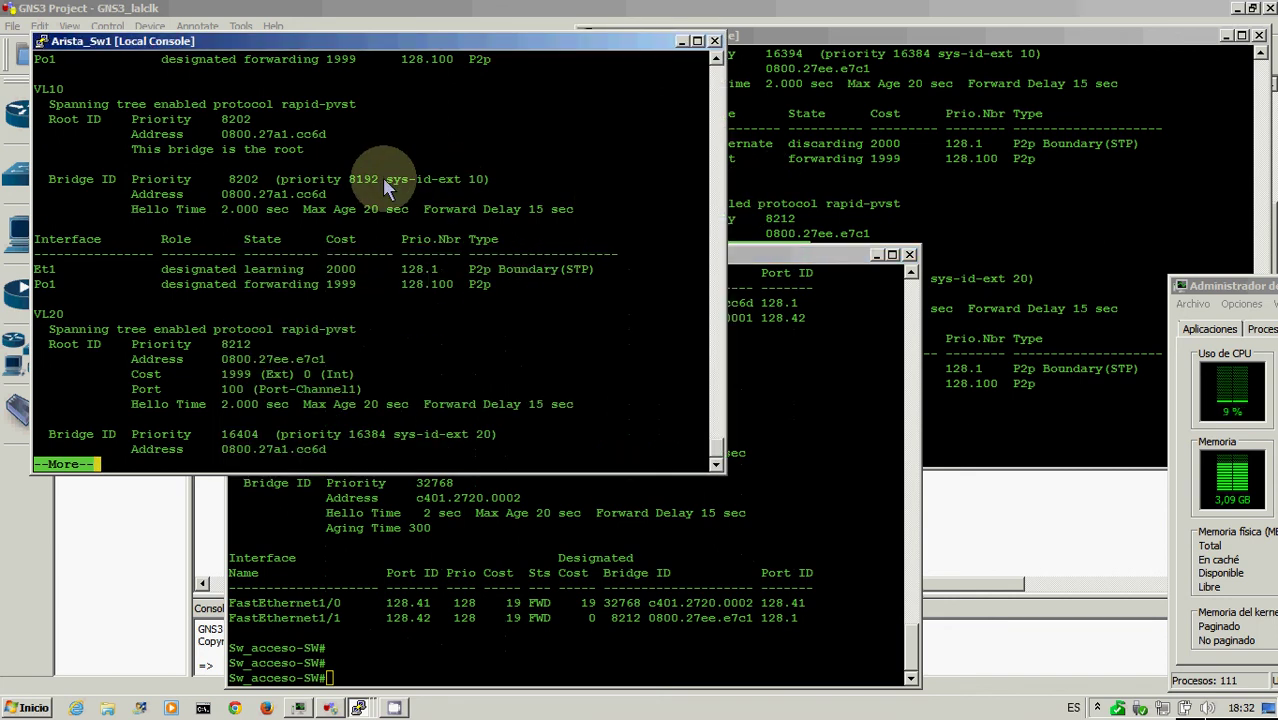
key("Return")
key("Return")
key("Return")
key("Return")
key("Return")
key("Return")
key("Return")
key("Return")
key("Return")
key("Return")
key("Return")
key("Return")
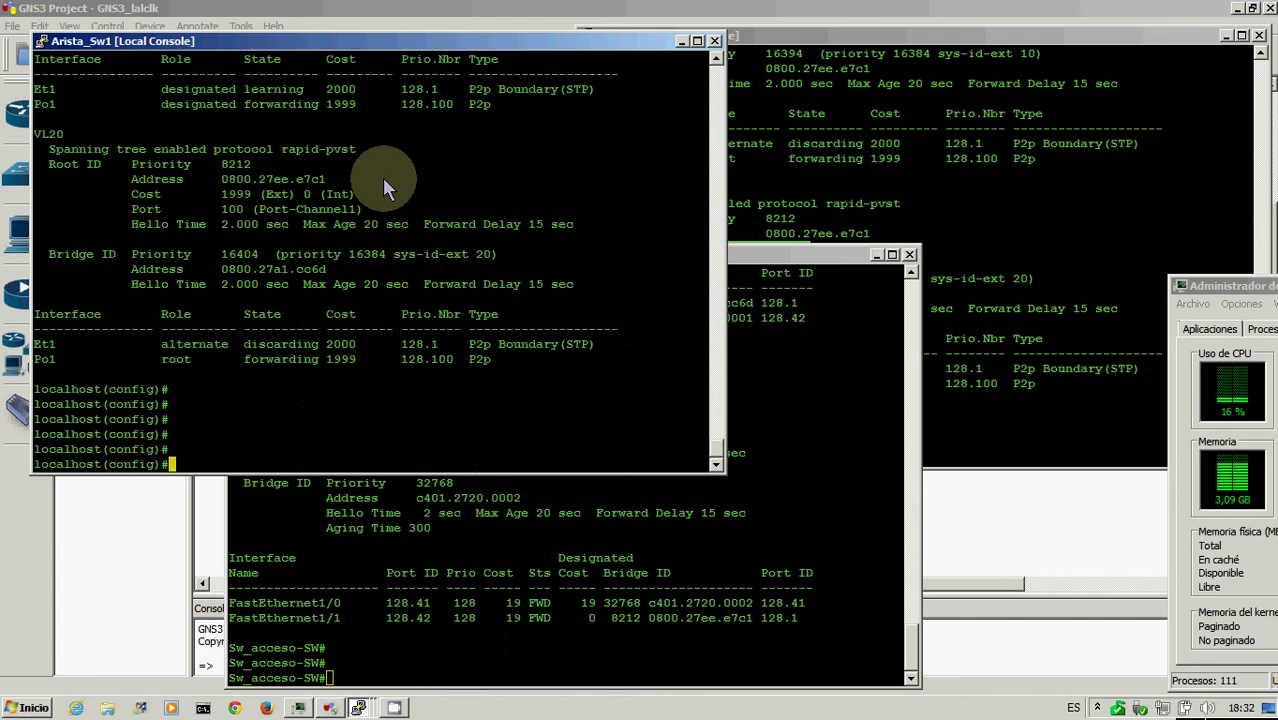
key("Return")
key("Return")
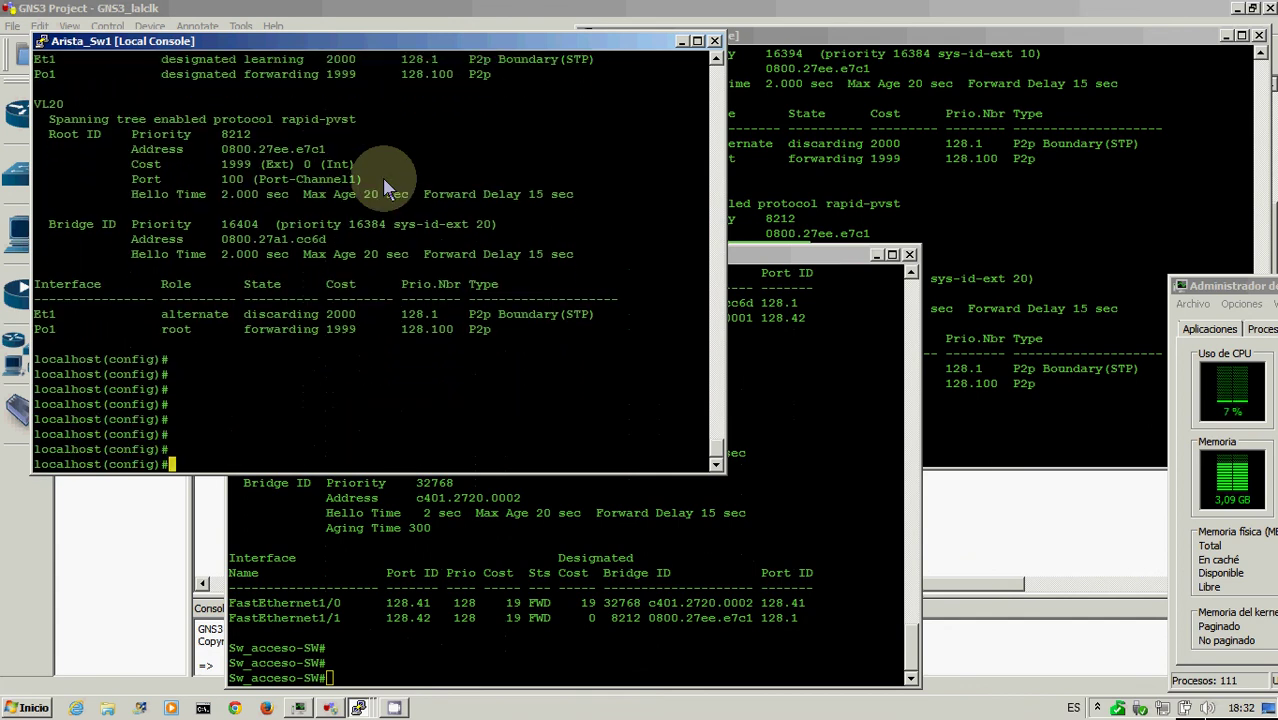
Step: Check the topology, return to the Arista_Sw1 console and show the spanning-tree state of interface ethernet 1
left_click(575, 10)
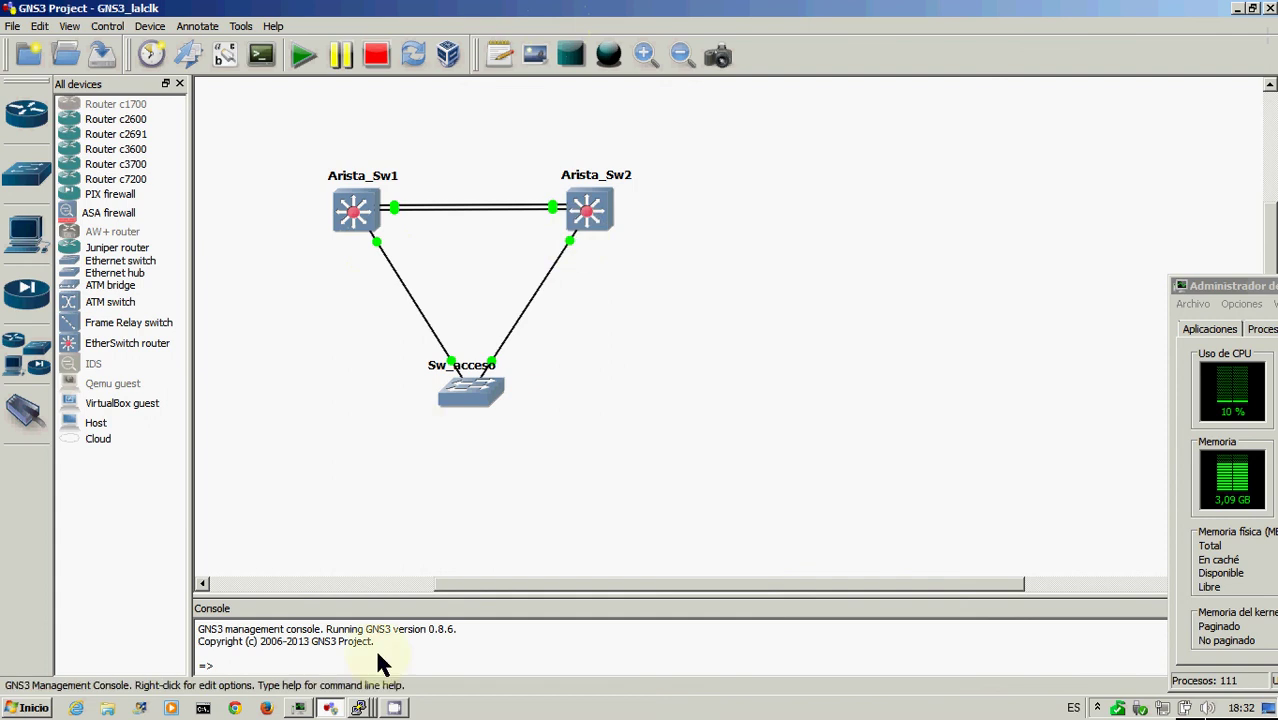
left_click(358, 708)
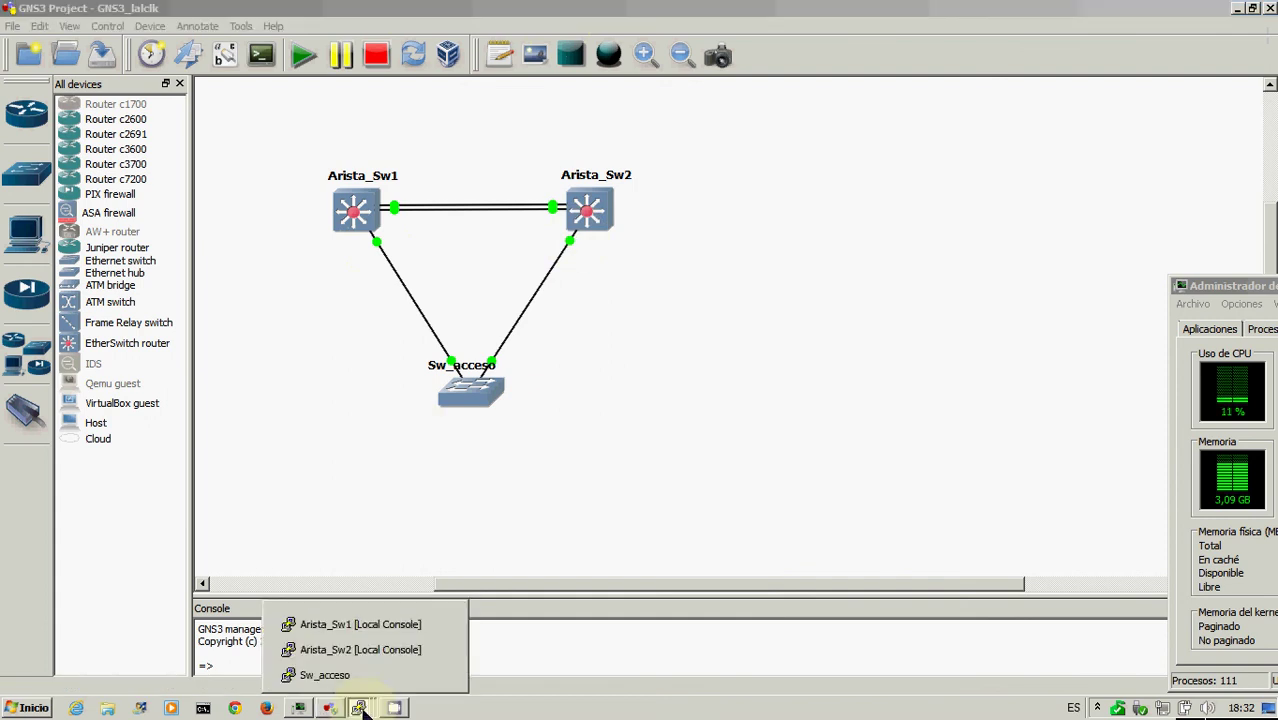
left_click(364, 628)
type("sh")
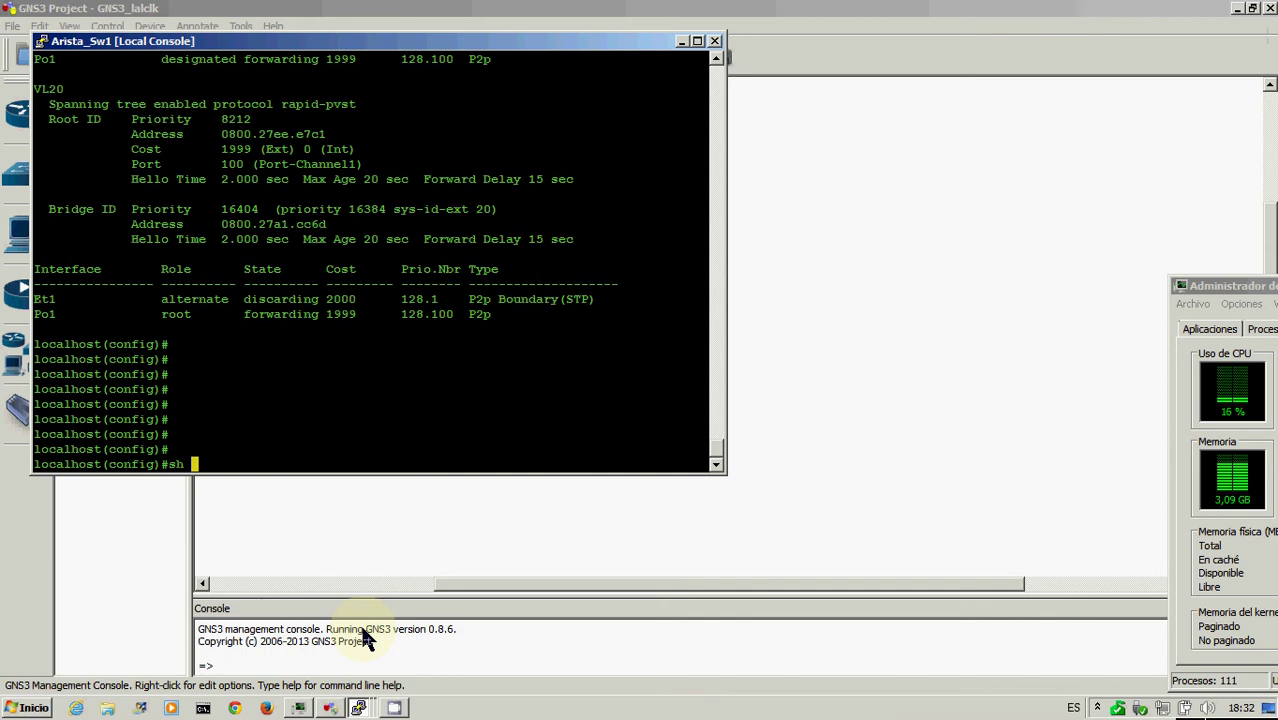
type(" spanning-tree in")
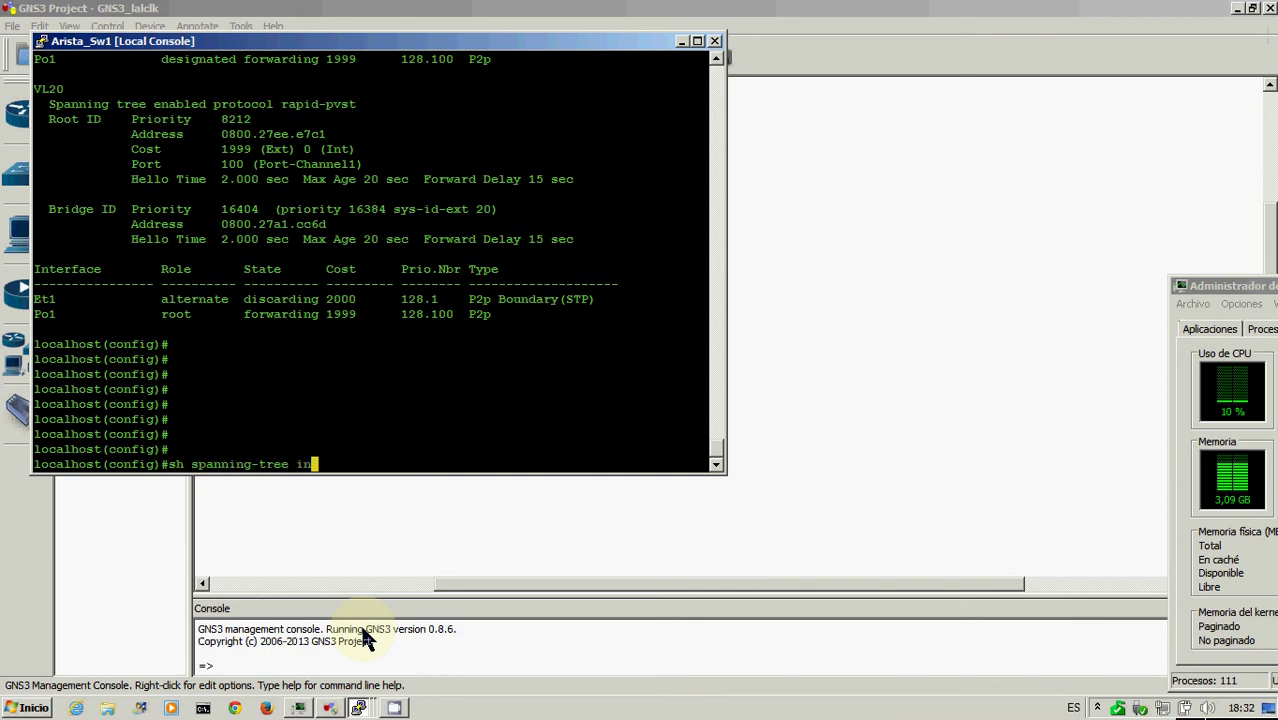
type("terface ethernet 1")
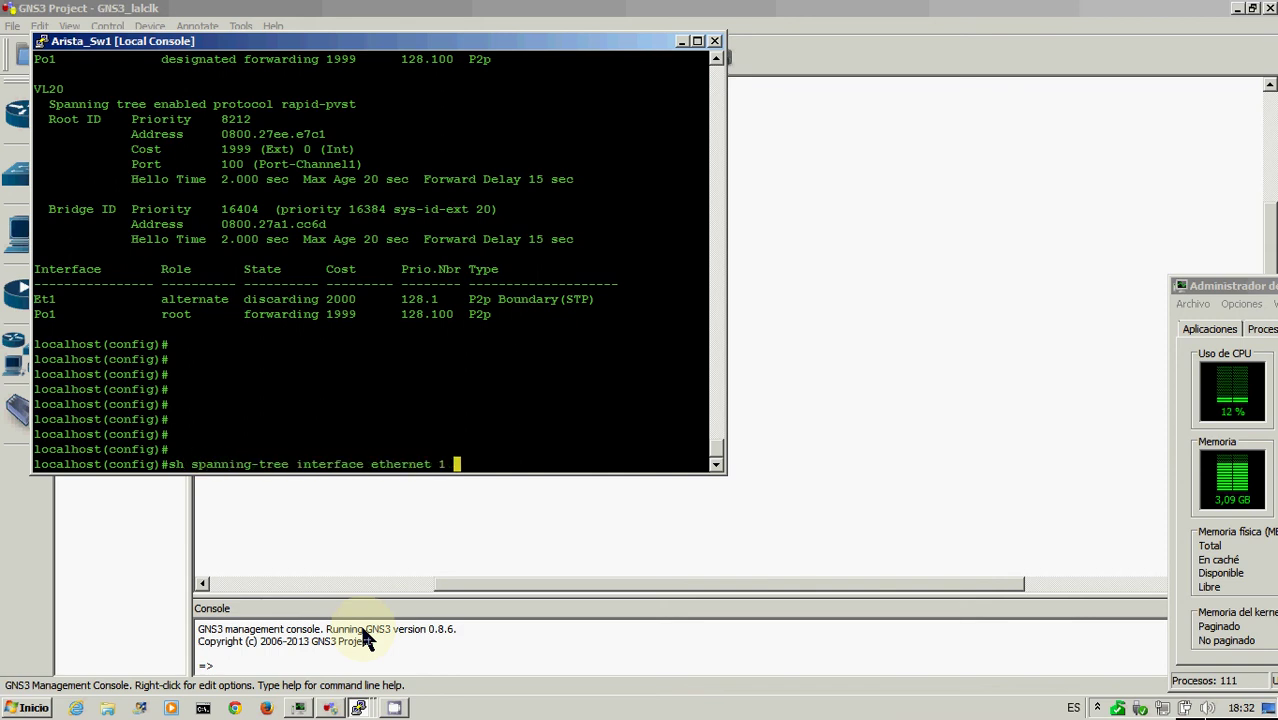
key("Return")
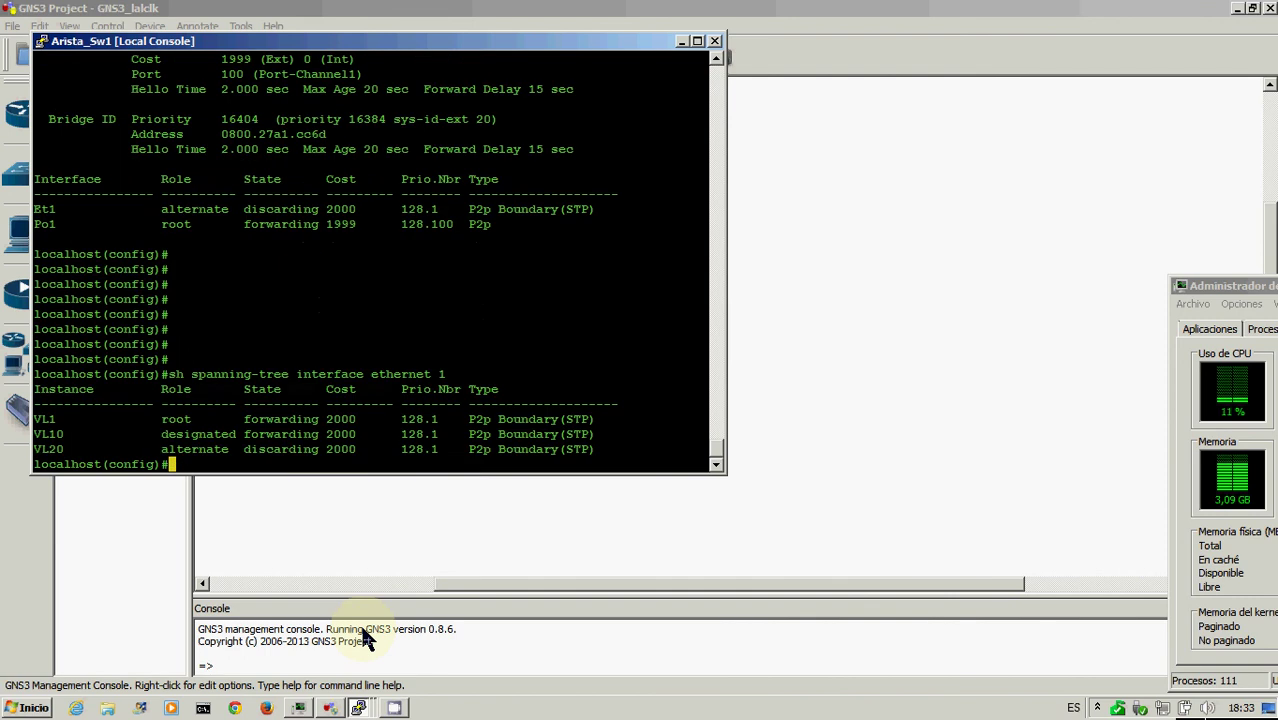
key("Return")
key("Return")
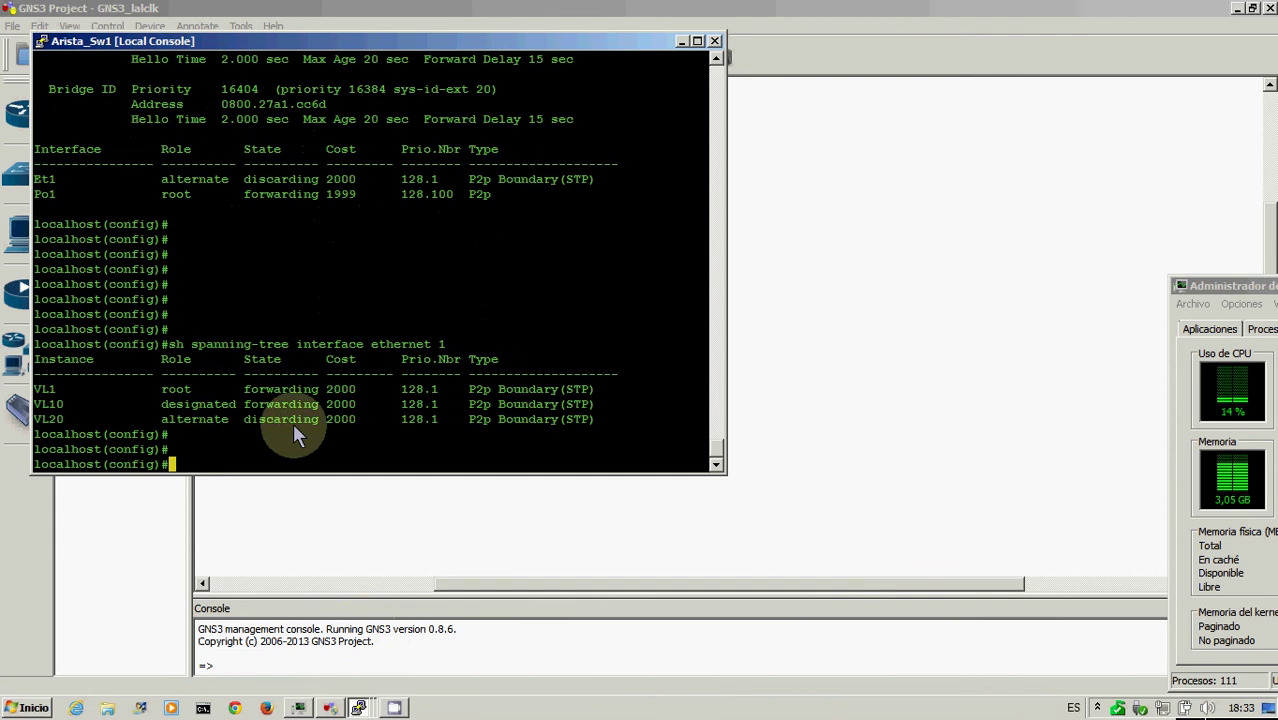
Step: Switch to the Arista_Sw2 console and show the spanning-tree state of interface ethernet 1
left_click(359, 708)
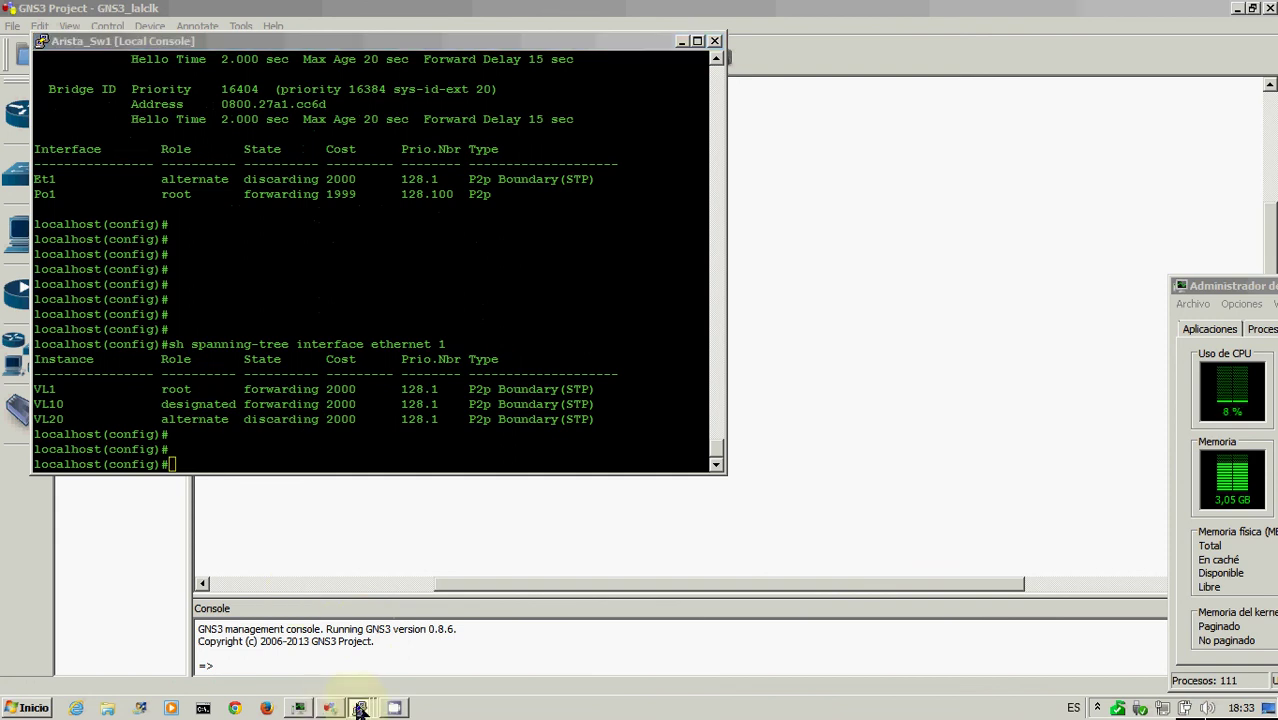
left_click(372, 650)
key("Return")
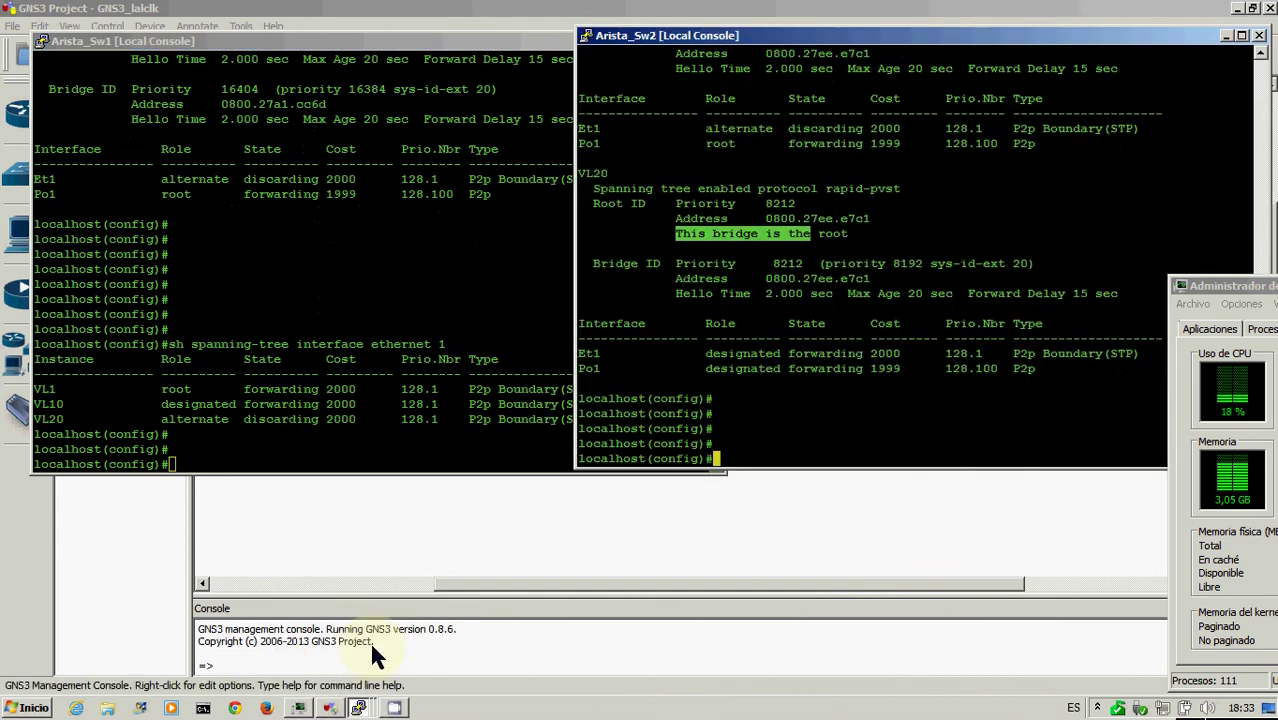
type("sh spanning-tree ")
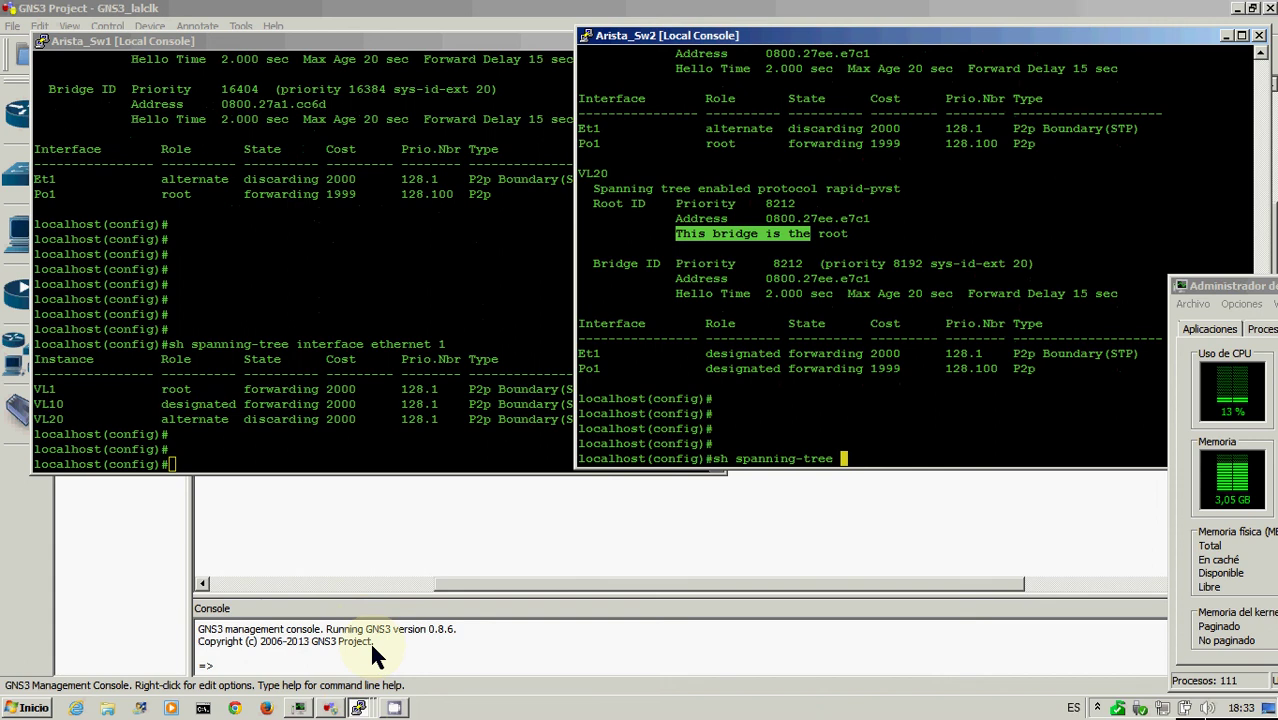
type("interface ")
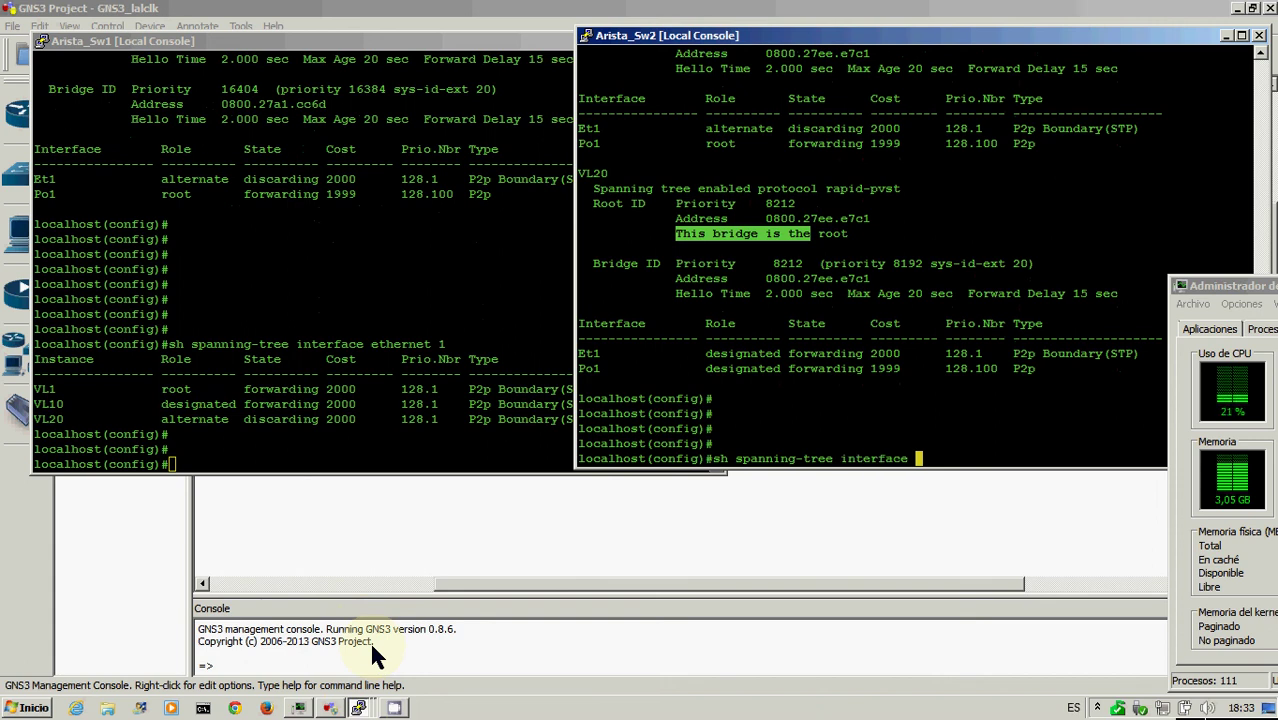
type("ethernet 1")
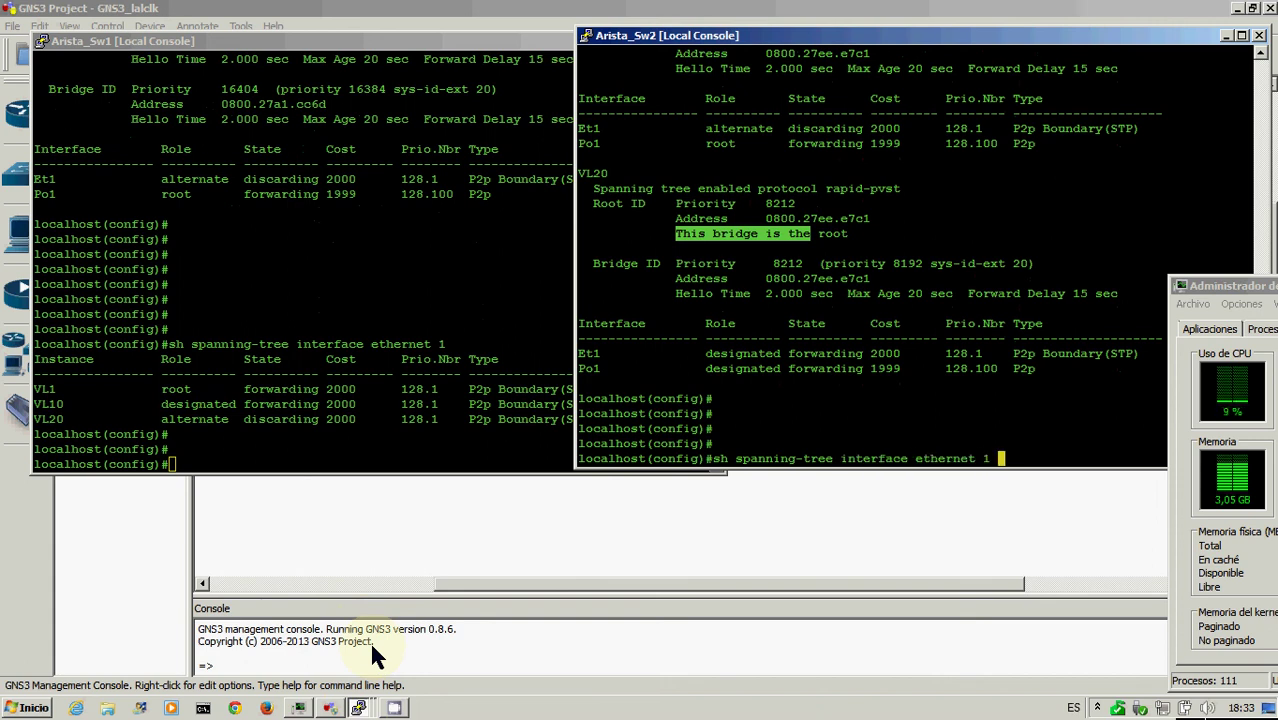
key("Return")
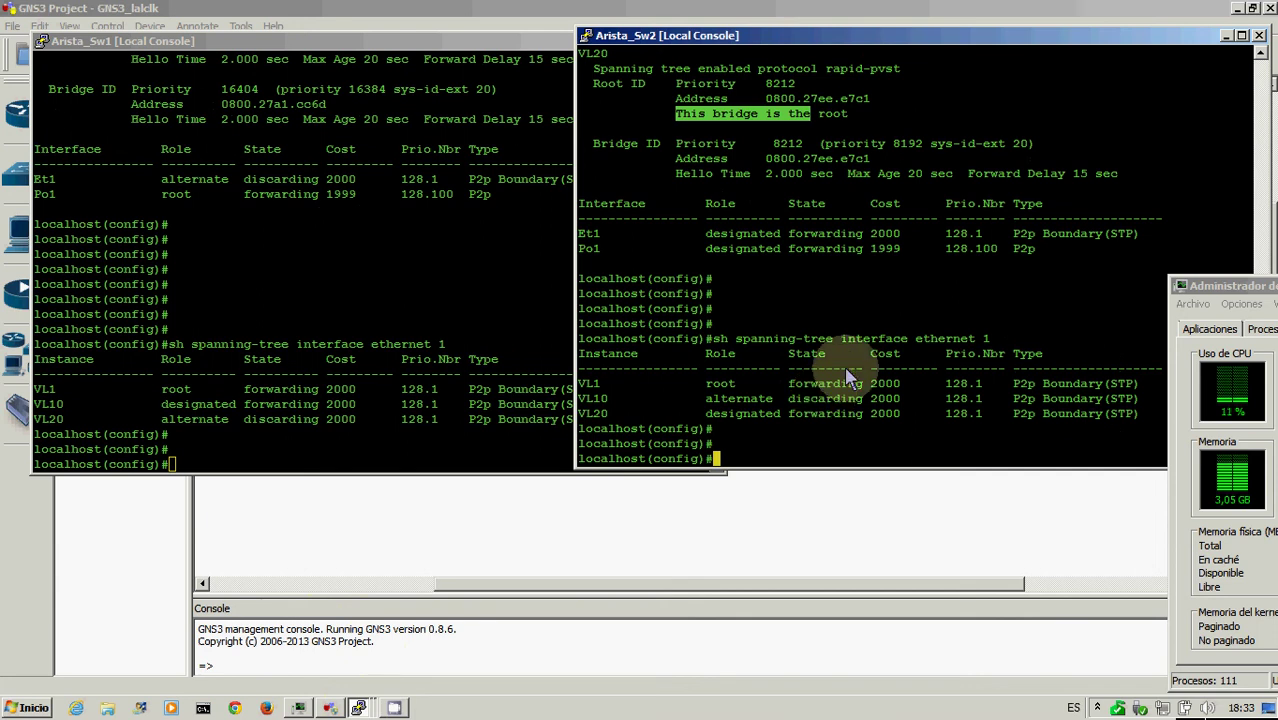
Step: In the topology, start capturing the Arista_Sw1–Sw_acceso link with source Sw_acceso f1/0 and open the capture in Wireshark
left_click(889, 10)
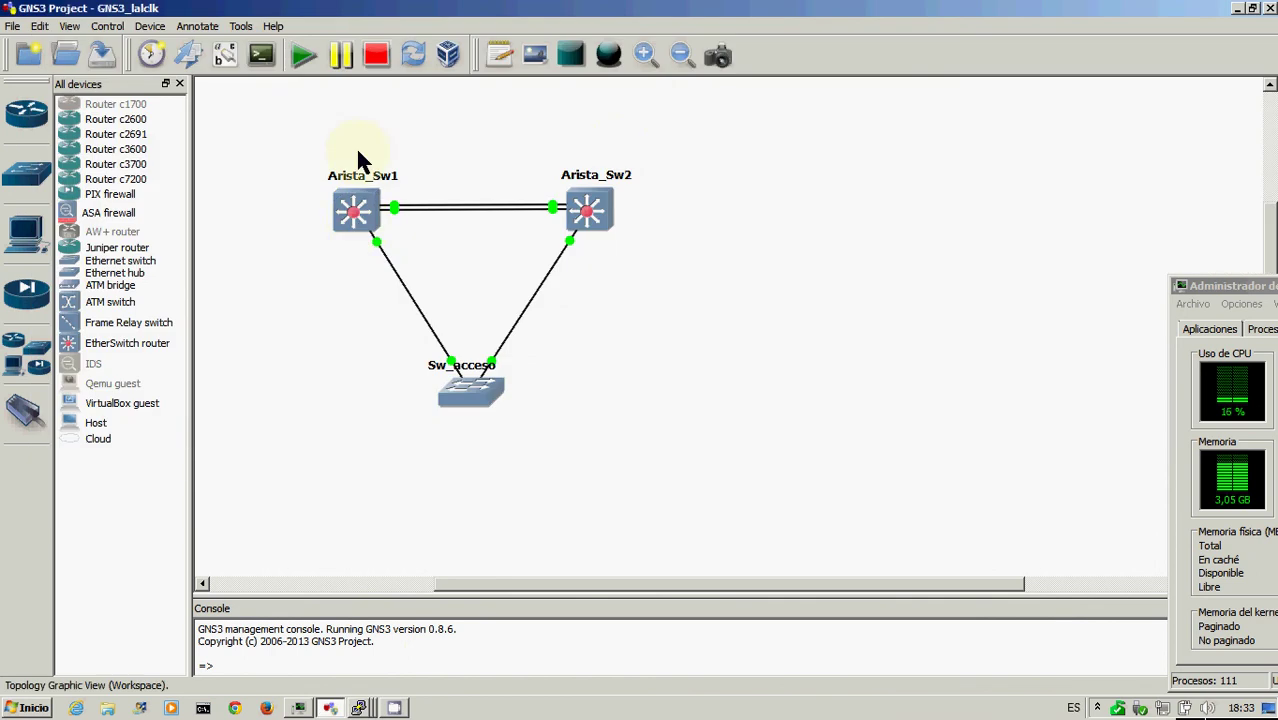
mouse_move(613, 214)
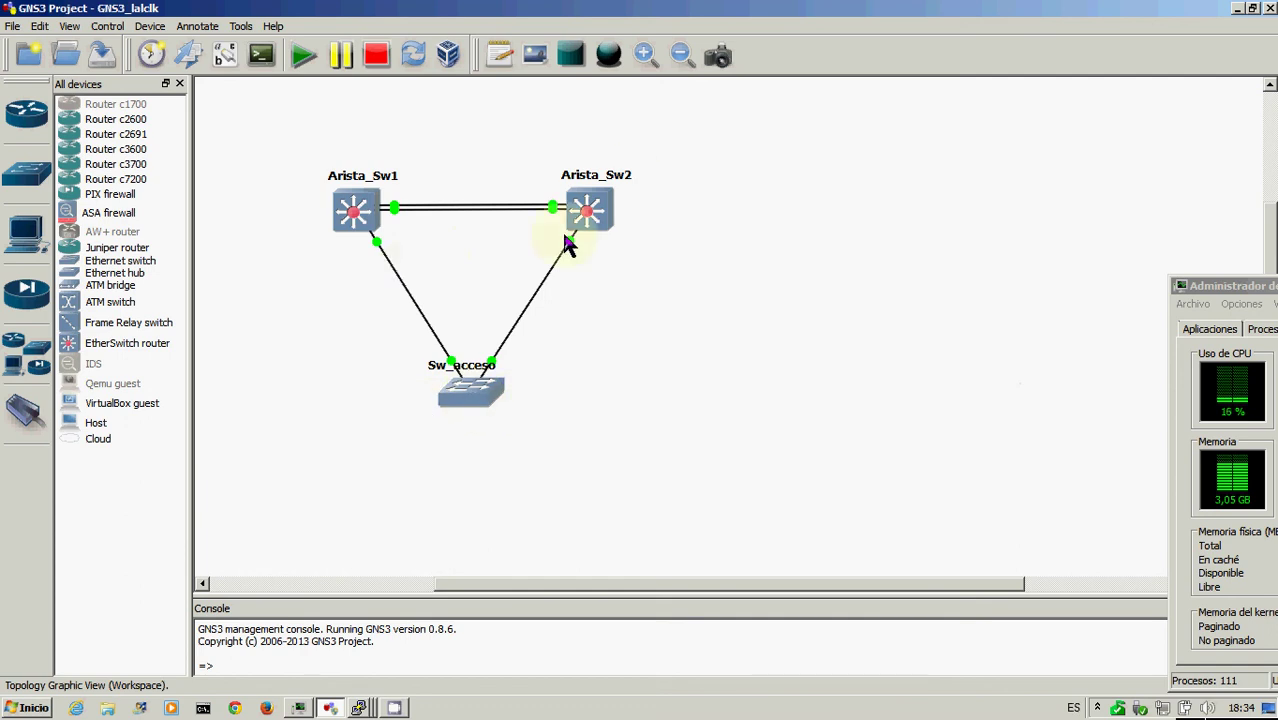
right_click(449, 357)
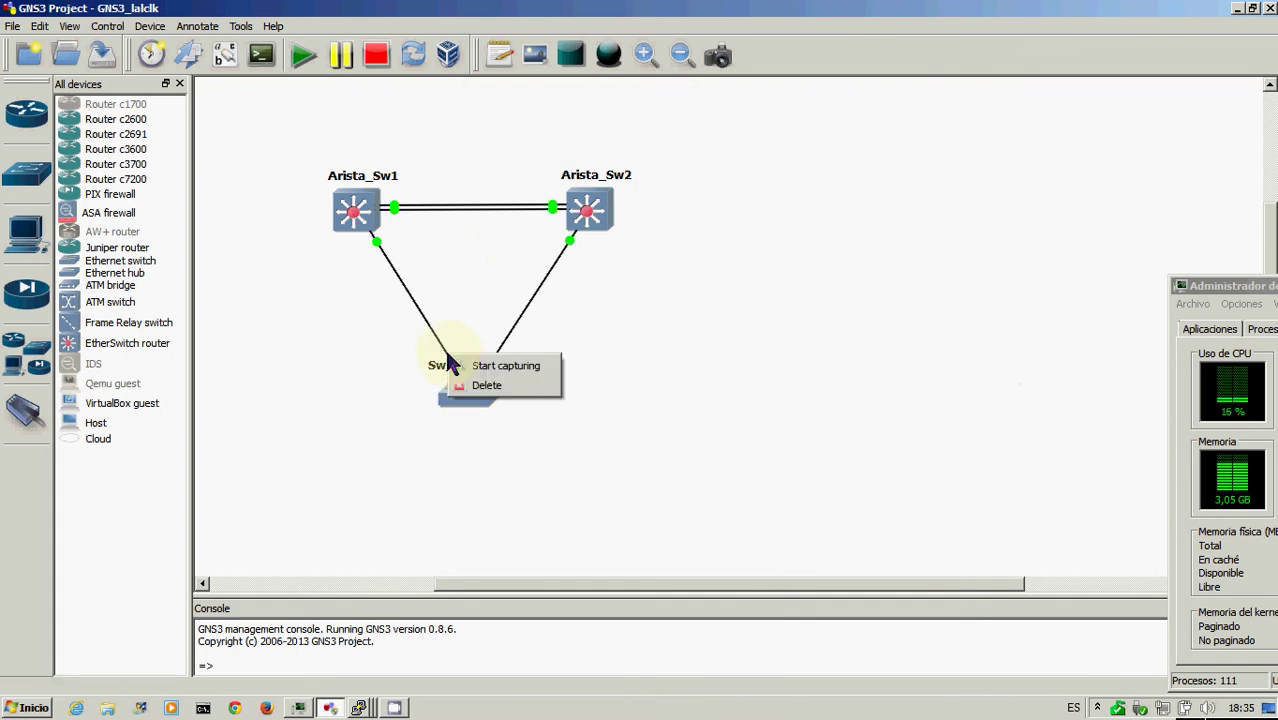
left_click(500, 366)
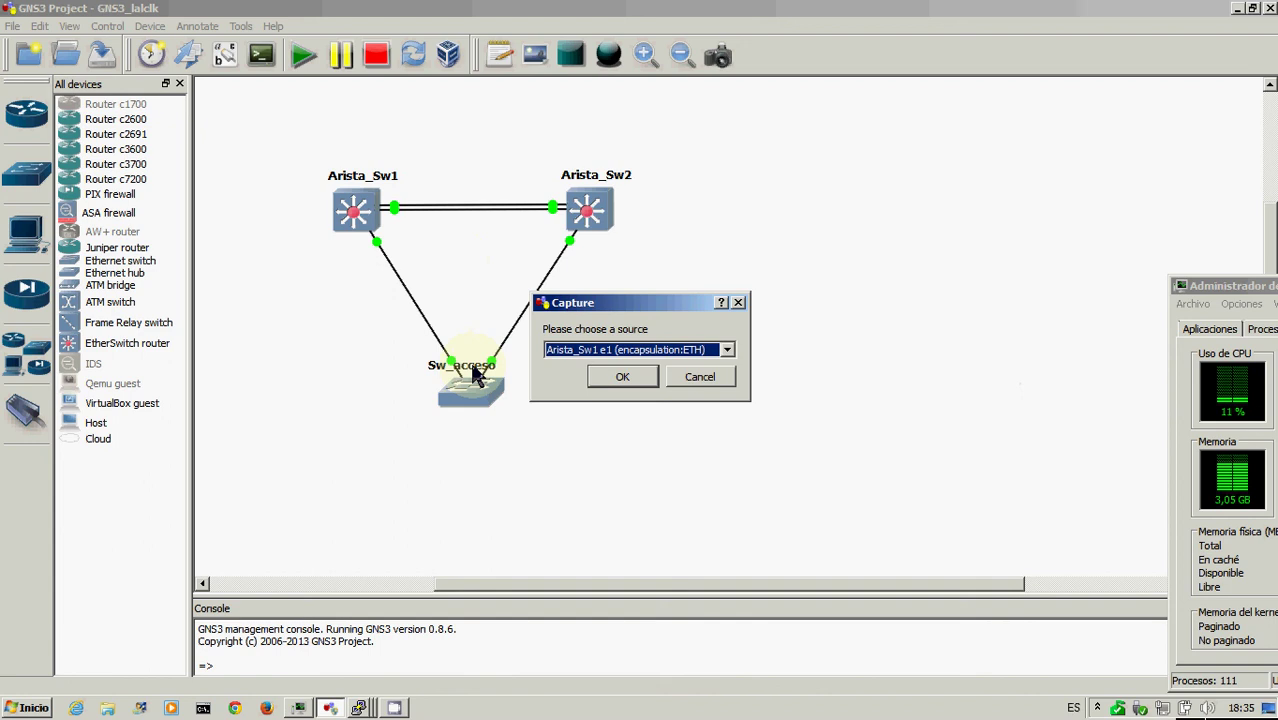
left_click(650, 350)
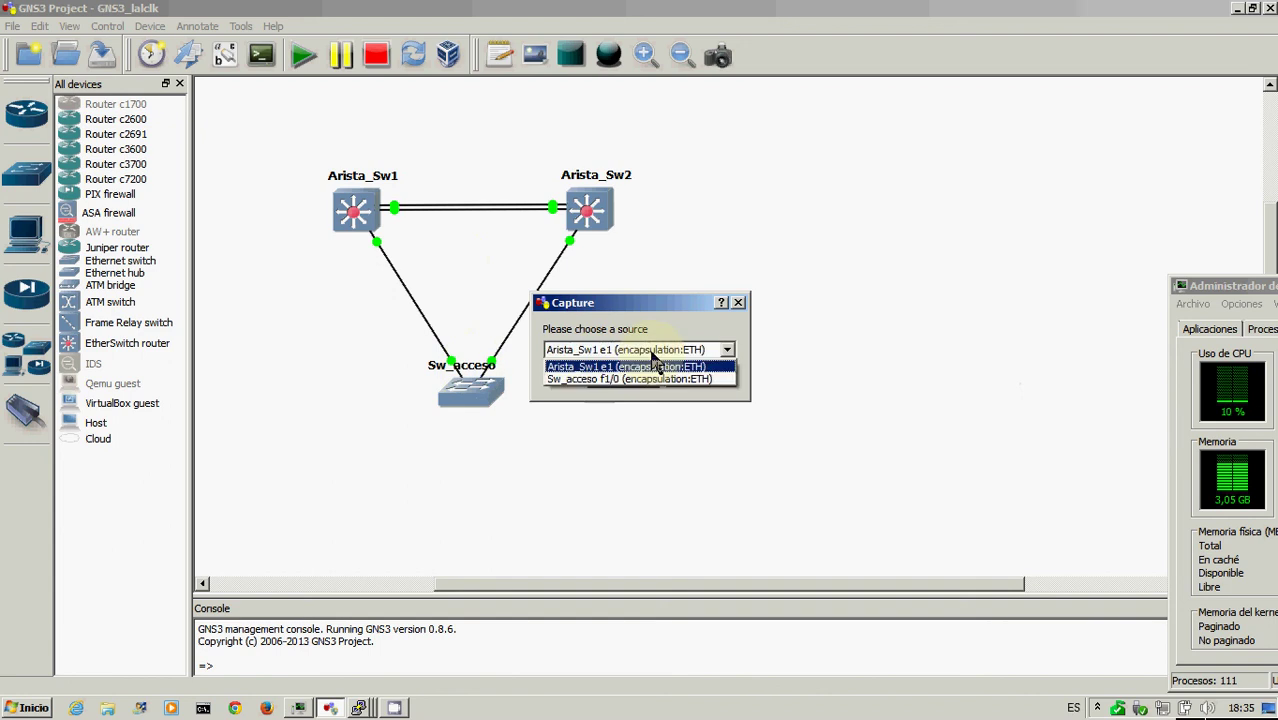
left_click(594, 381)
left_click(620, 378)
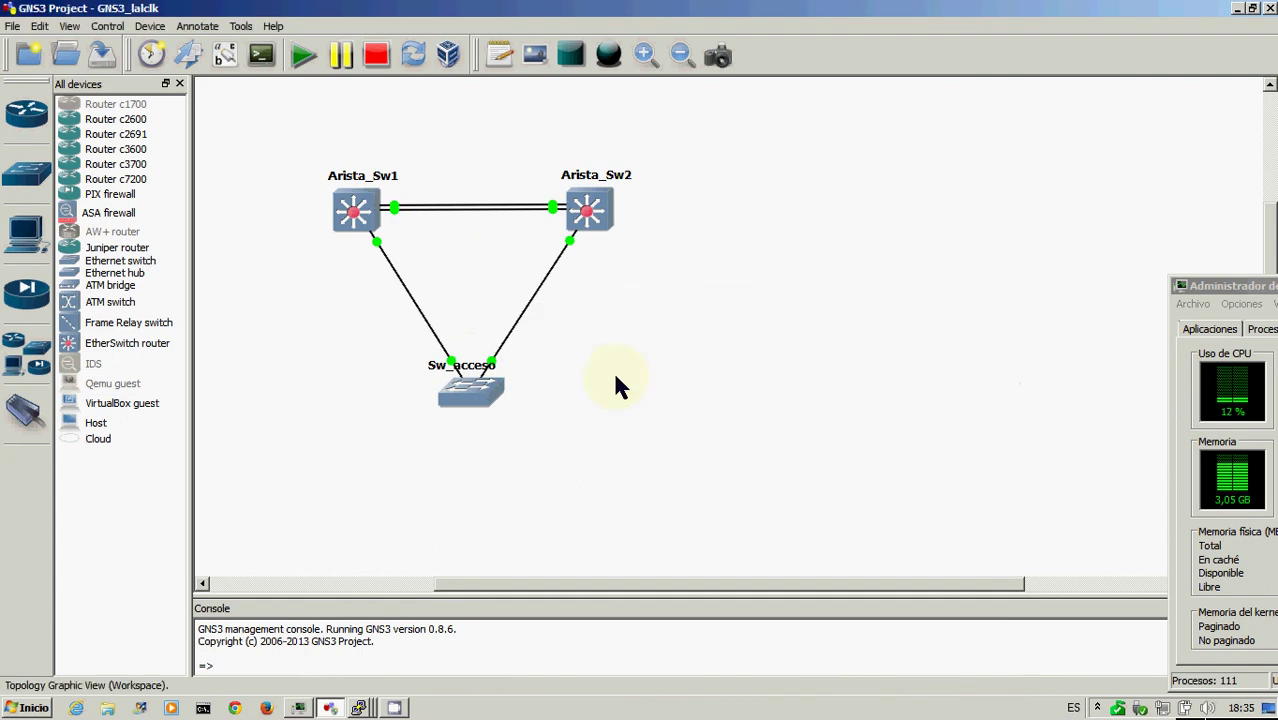
right_click(447, 356)
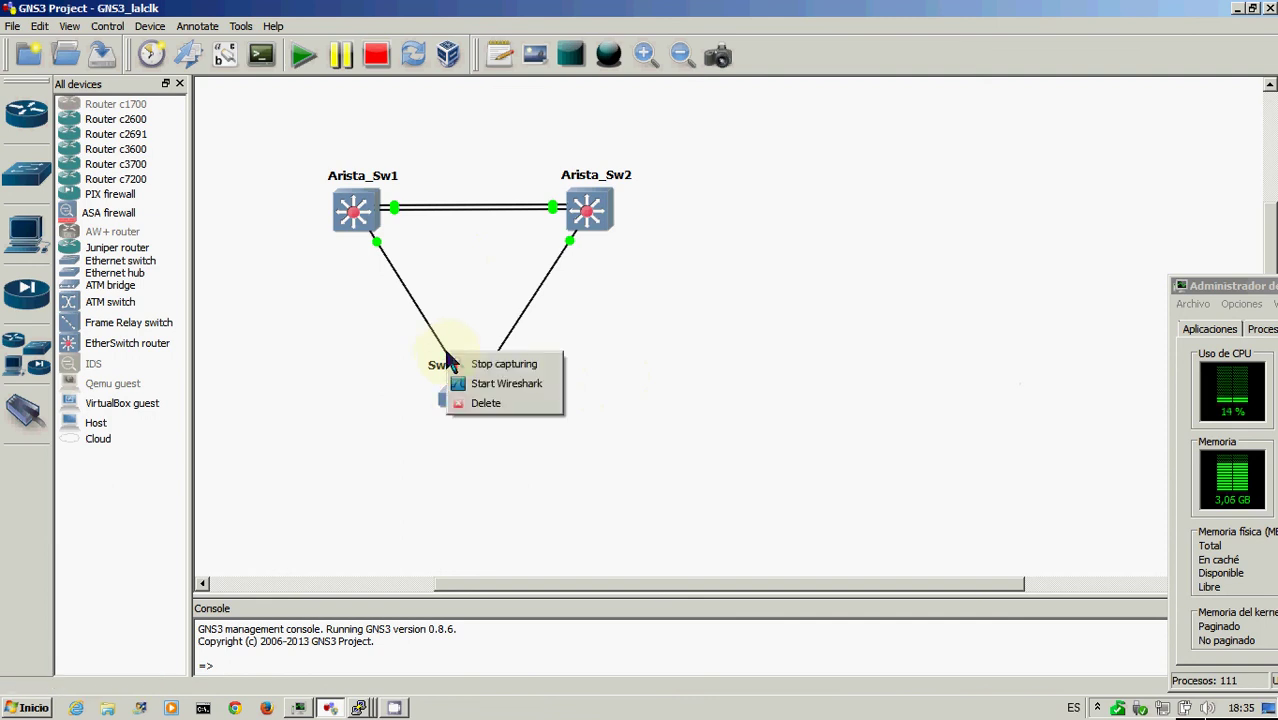
left_click(488, 384)
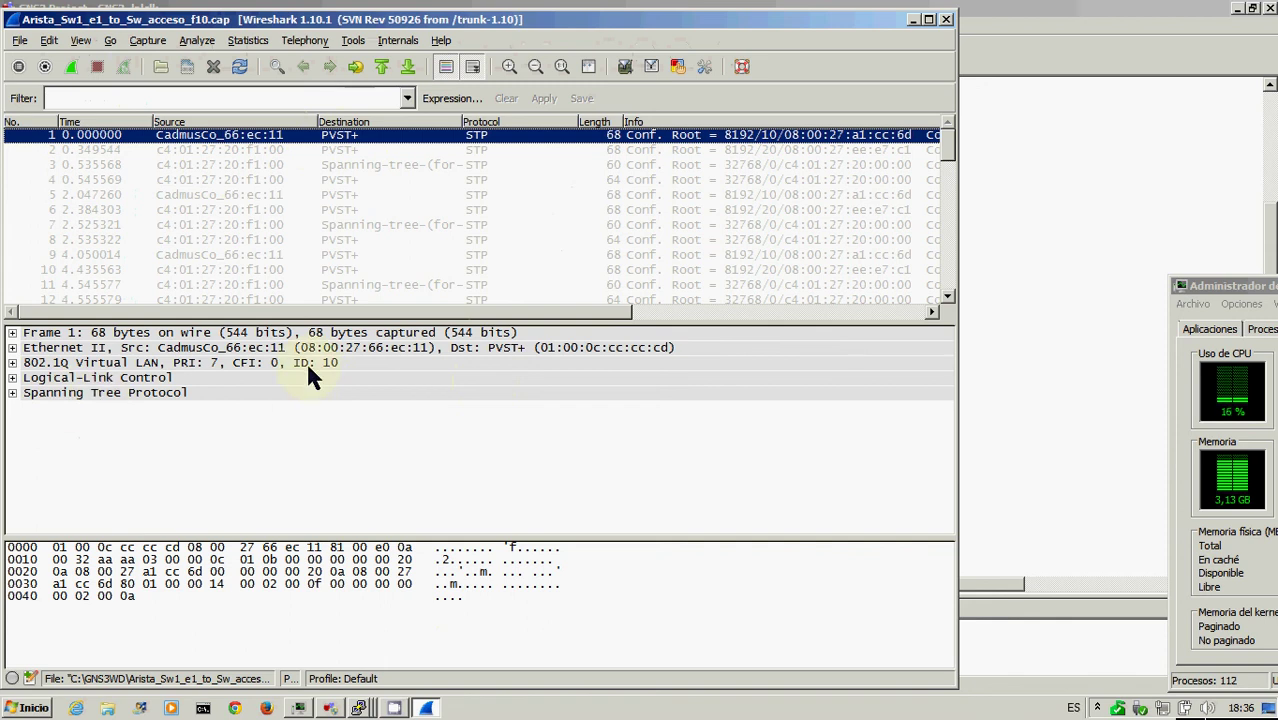
Step: Inspect the VLAN tags and destinations of packets 2 and 3, widening the Destination column, browse further packets and close Wireshark
left_click(330, 150)
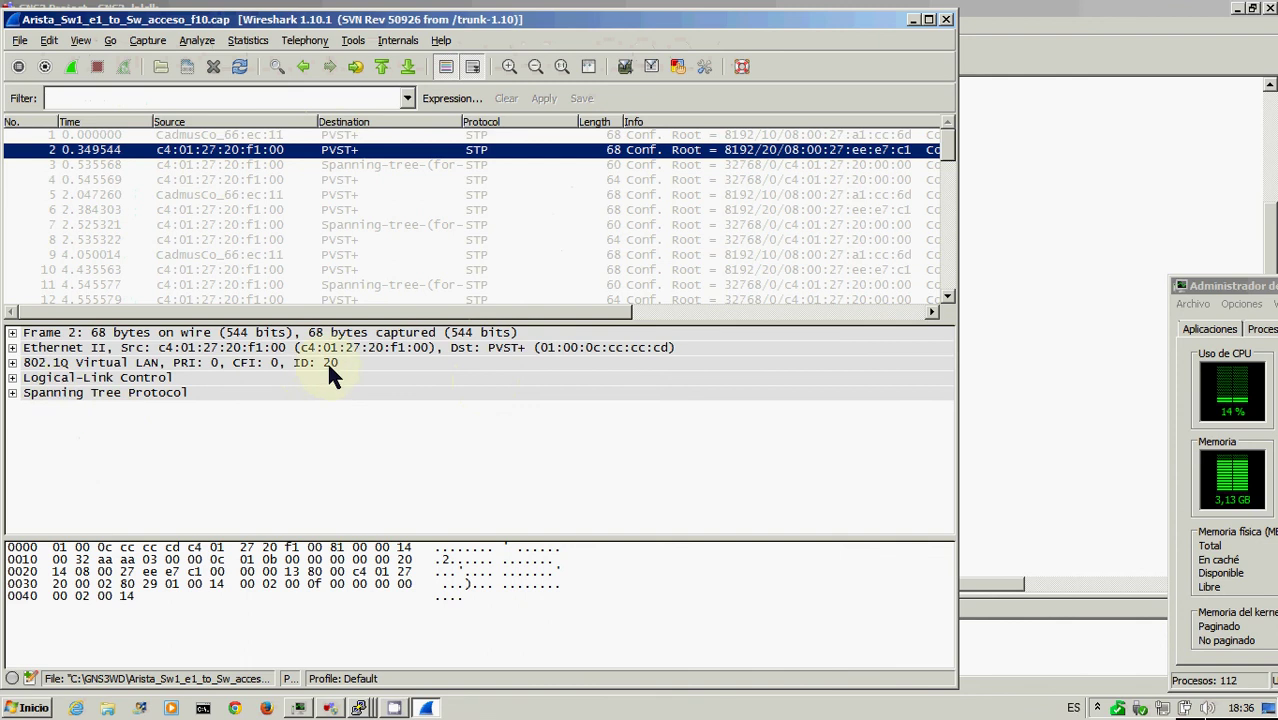
left_click(339, 165)
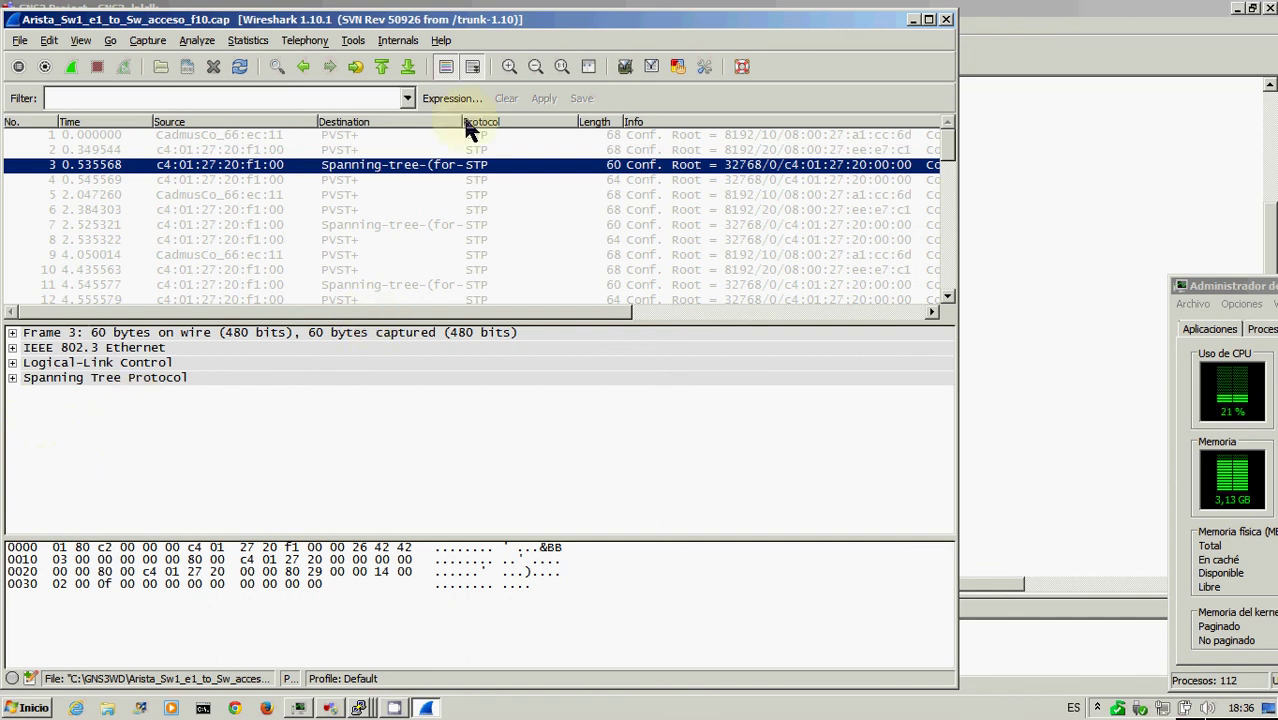
left_click_drag(463, 125, 570, 121)
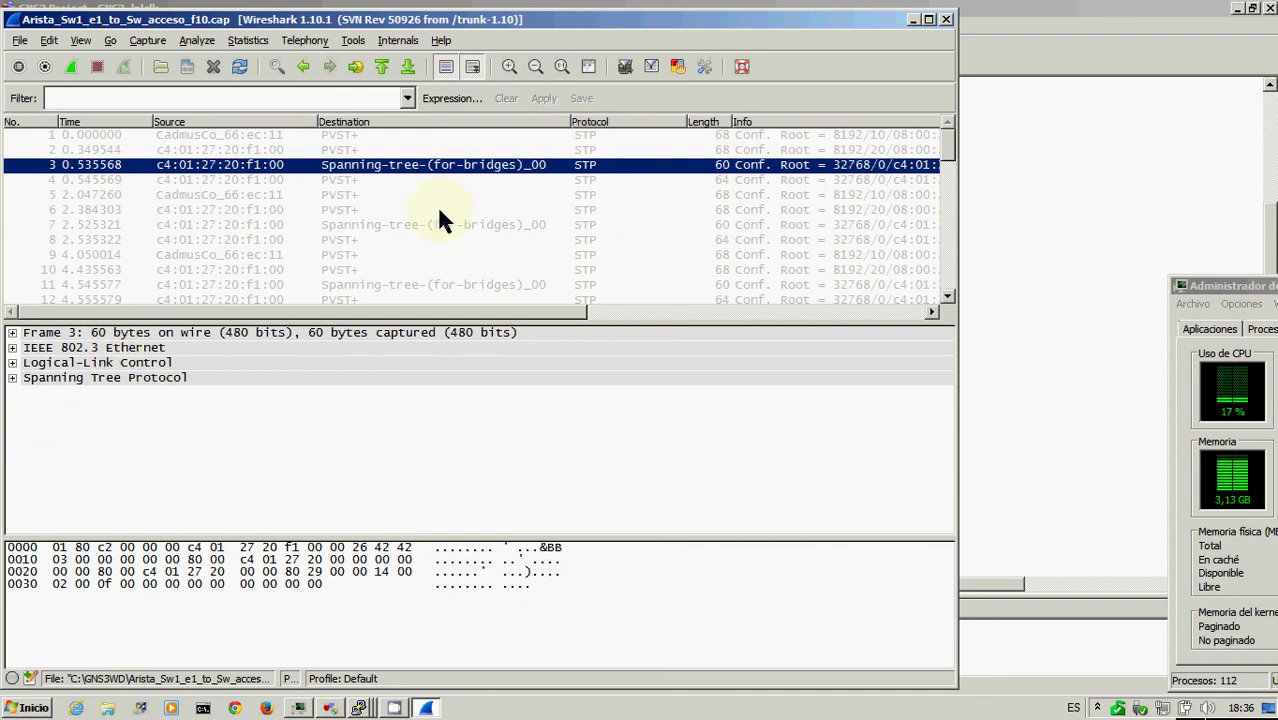
left_click_drag(950, 143, 954, 182)
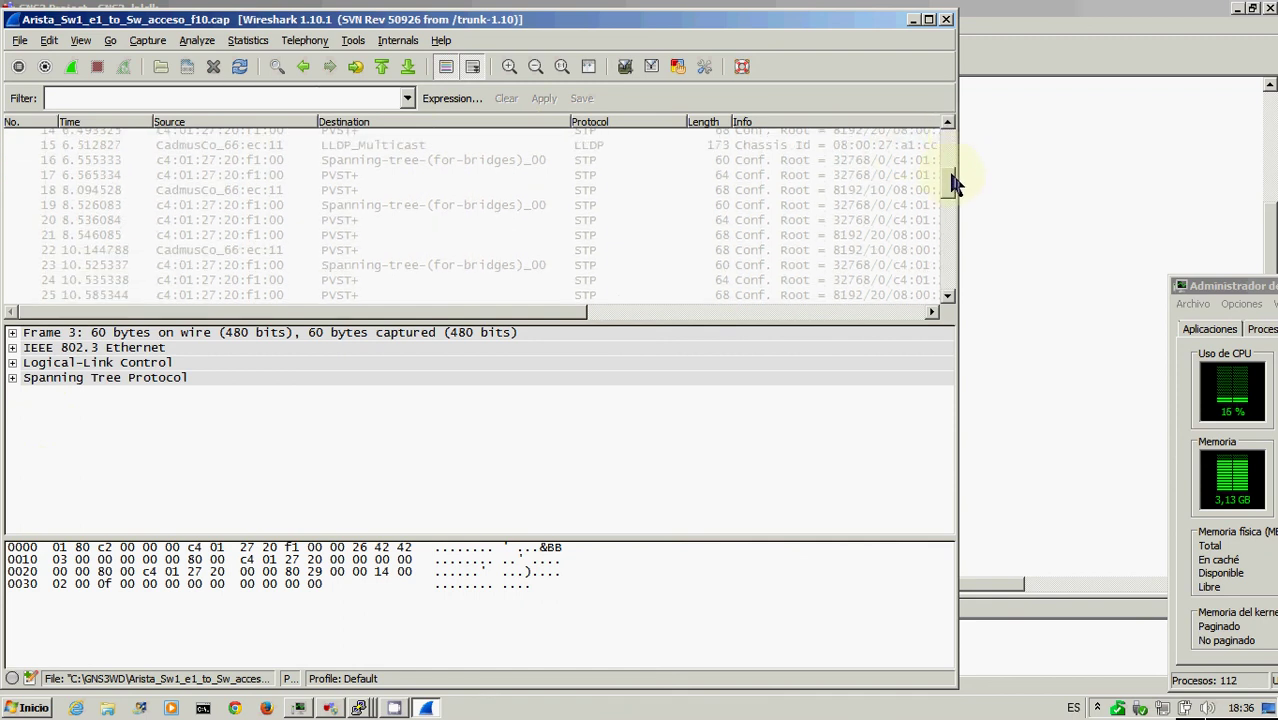
left_click(947, 21)
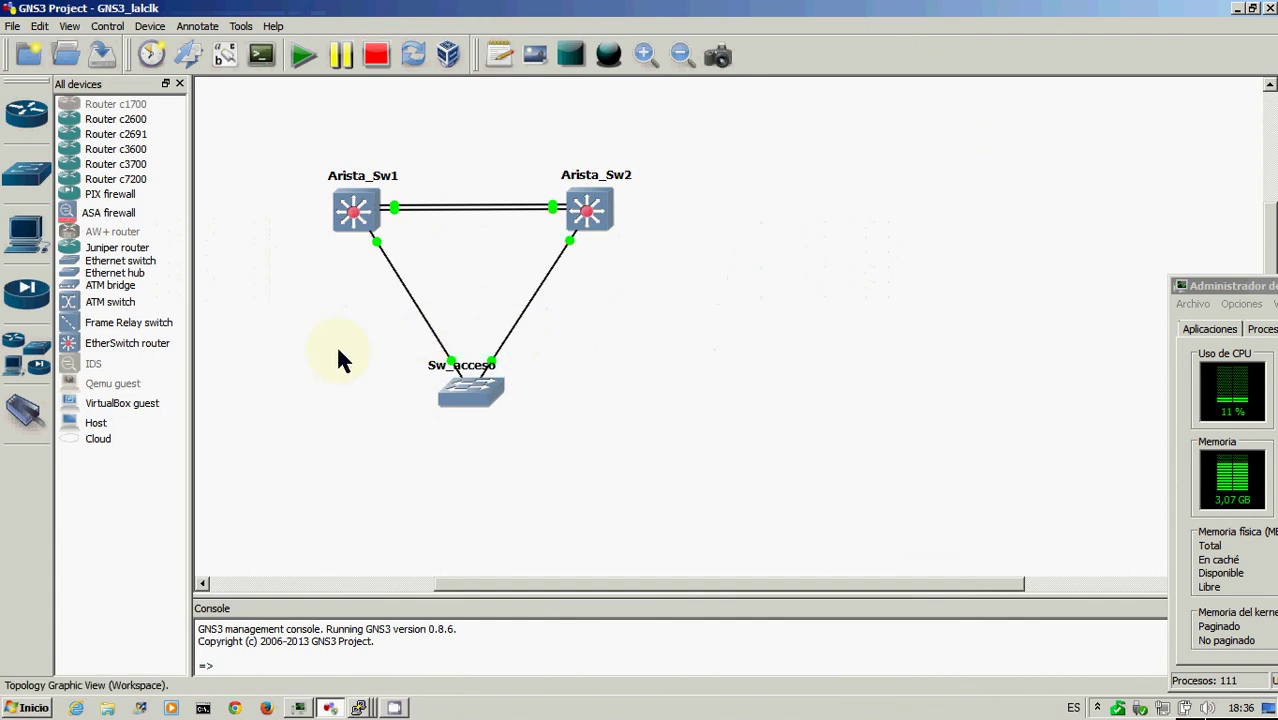
left_click(1097, 708)
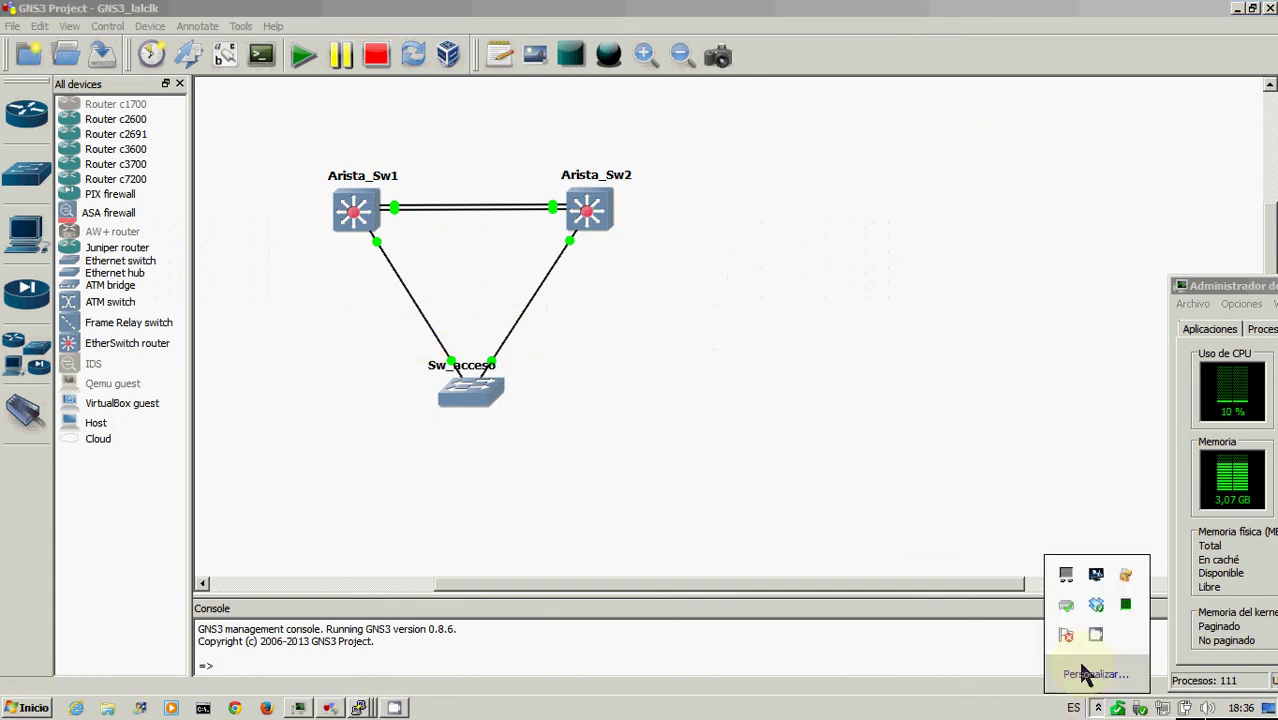